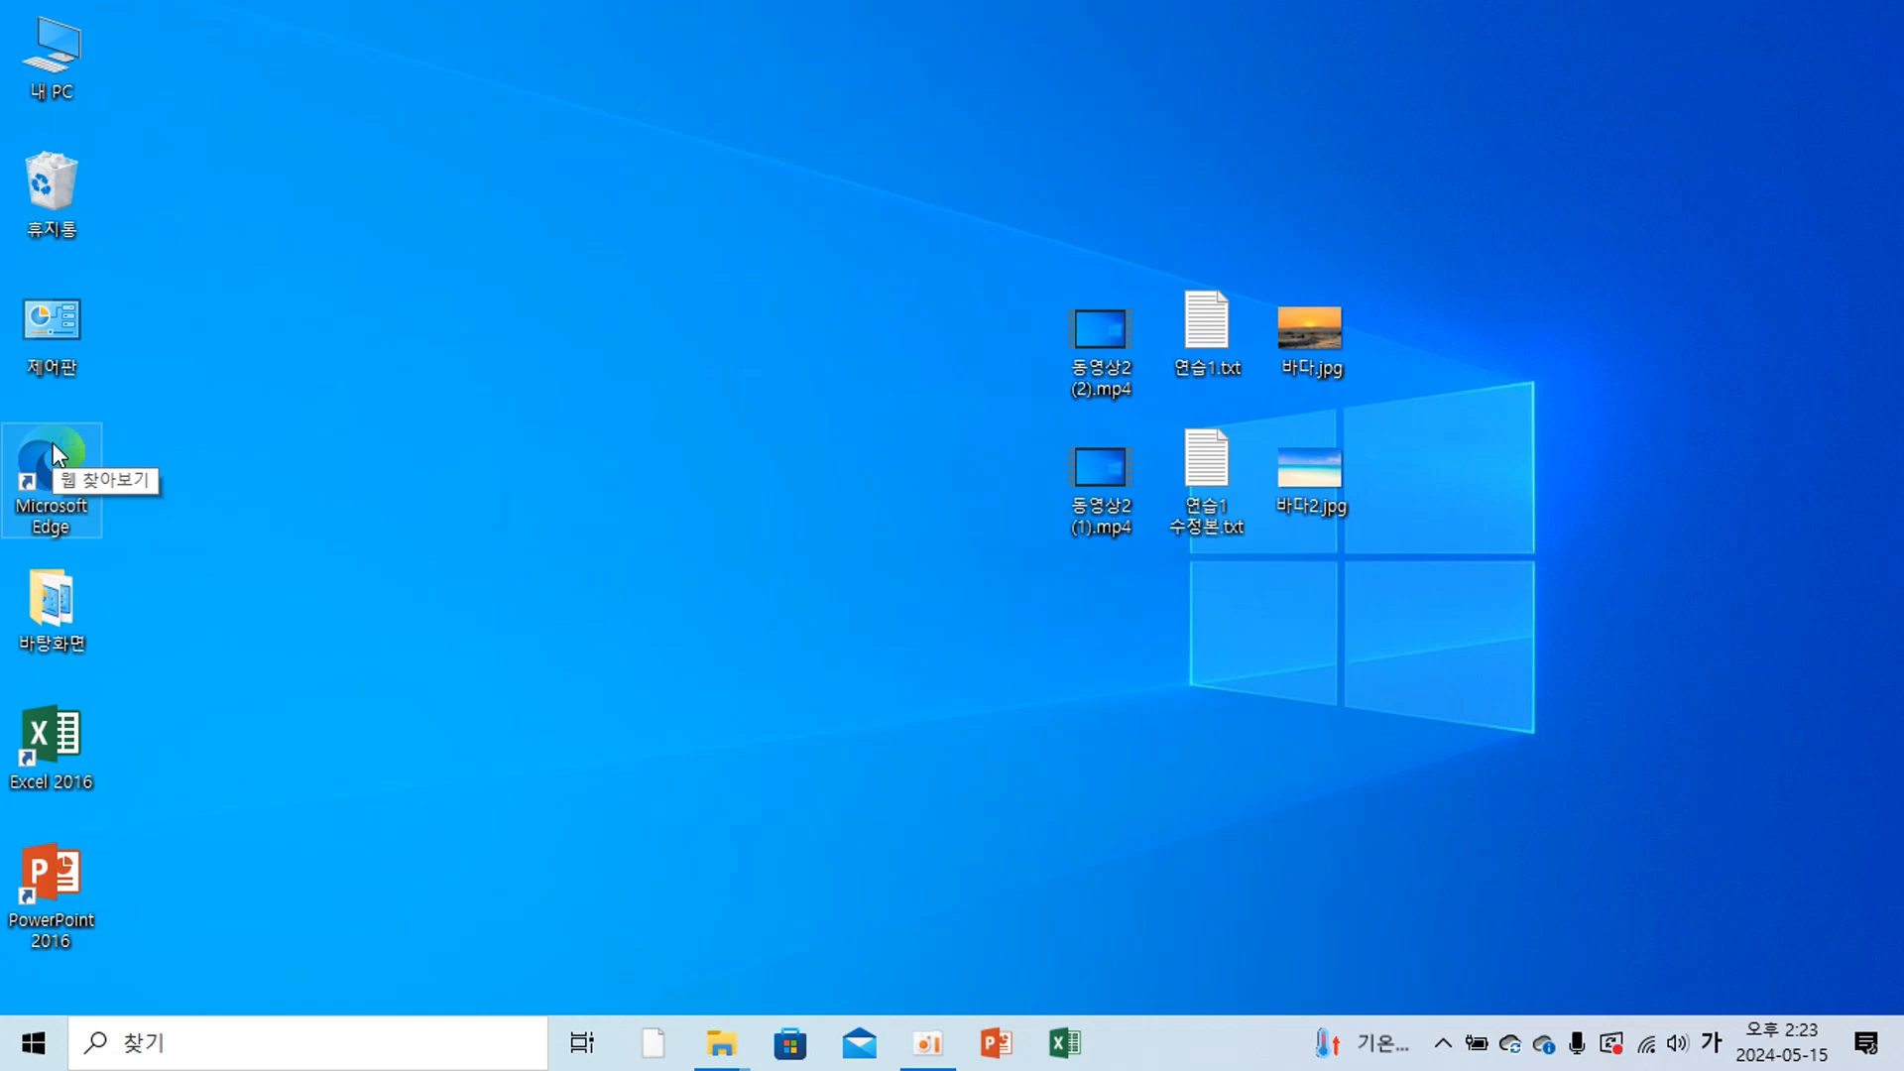
Open Microsoft Edge, search the web for 네이버 and open the NAVER home page from the results.
{"action": "double_click", "coordinate": [51, 443]}
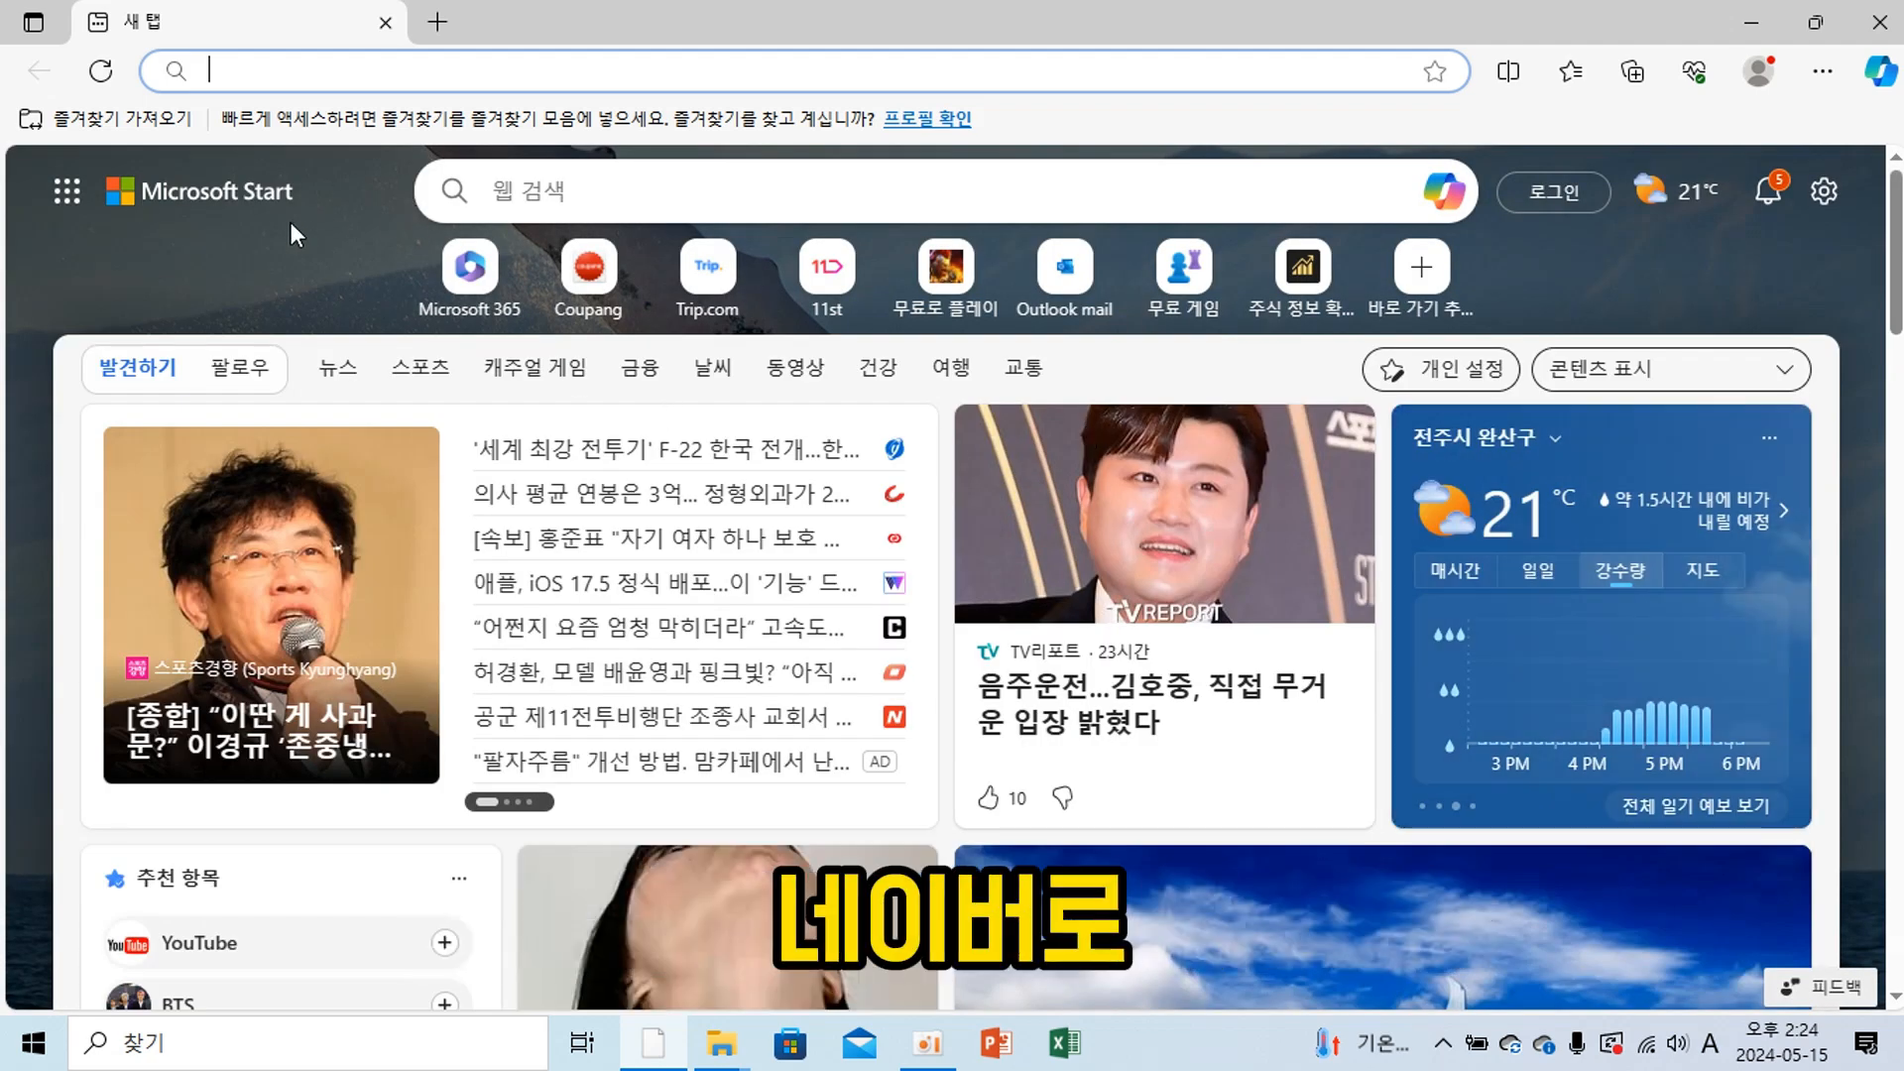
{"action": "left_click", "coordinate": [520, 195]}
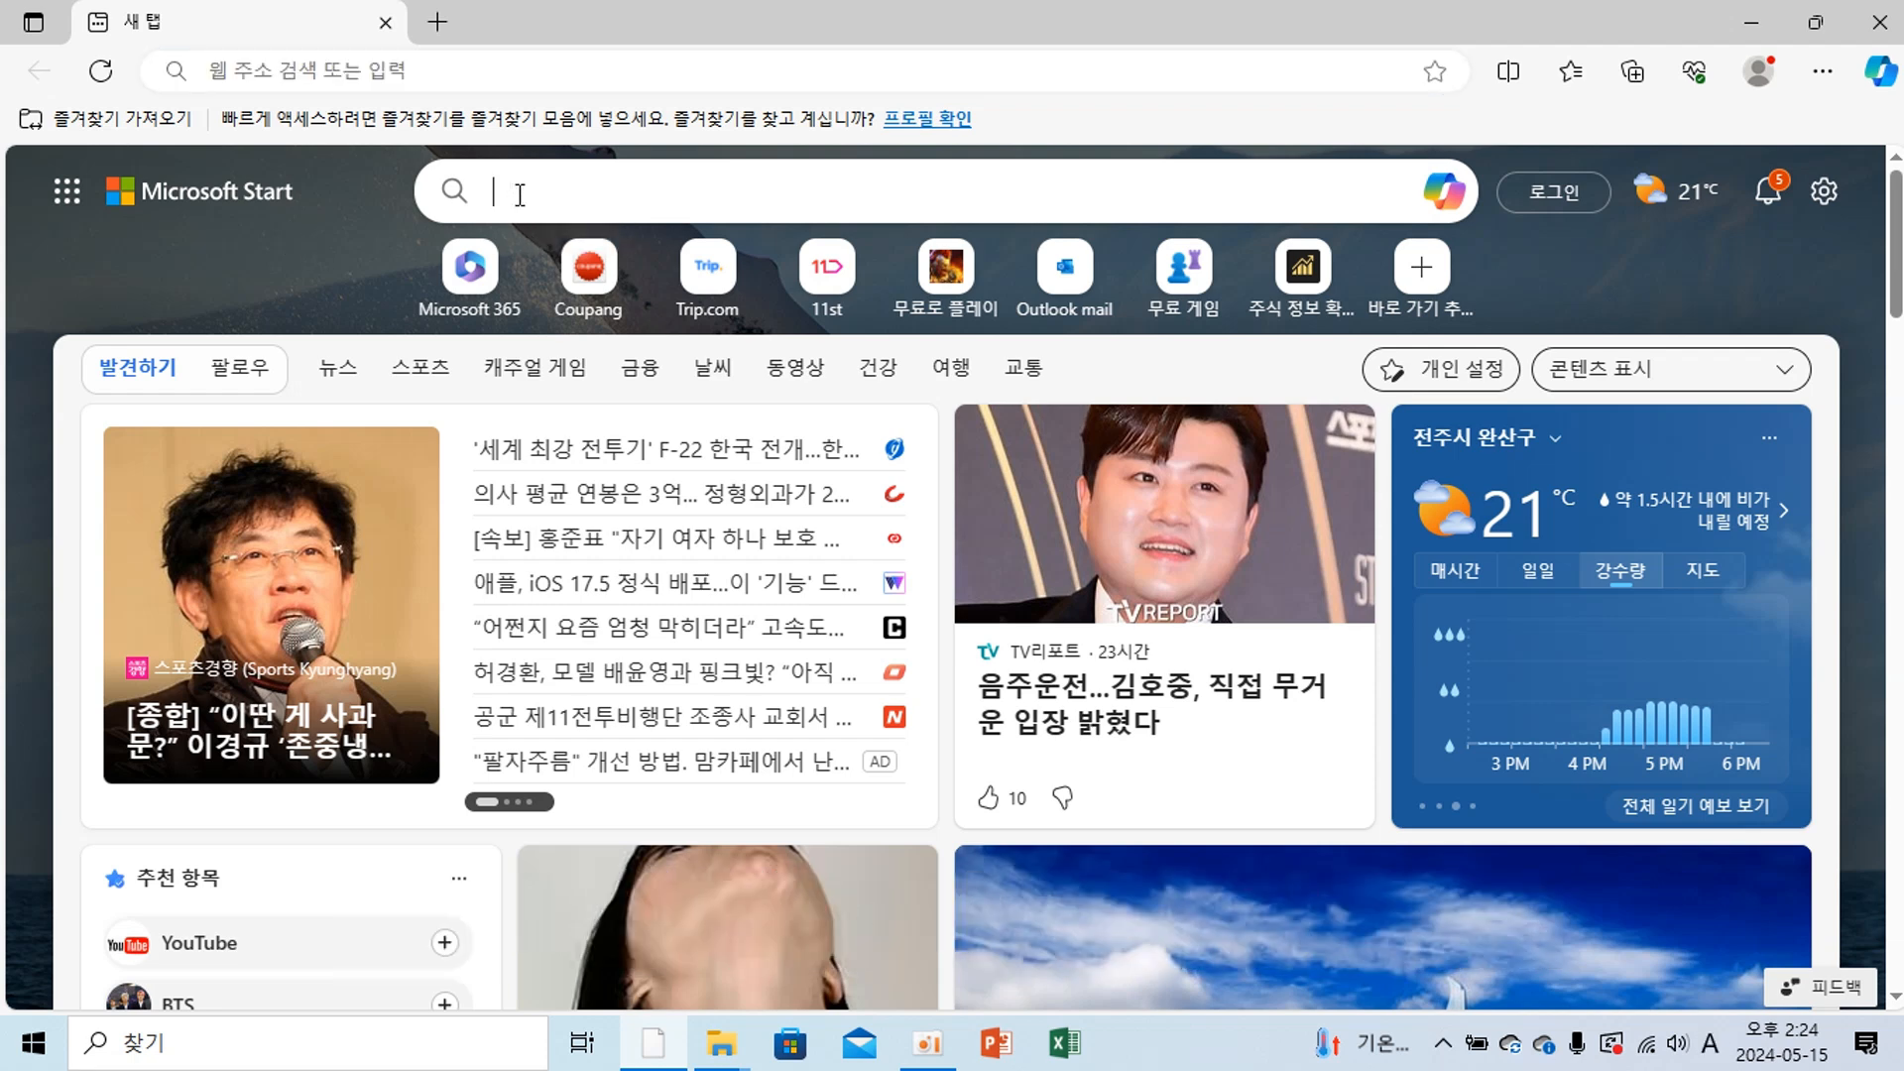
{"action": "type", "text": "네이버"}
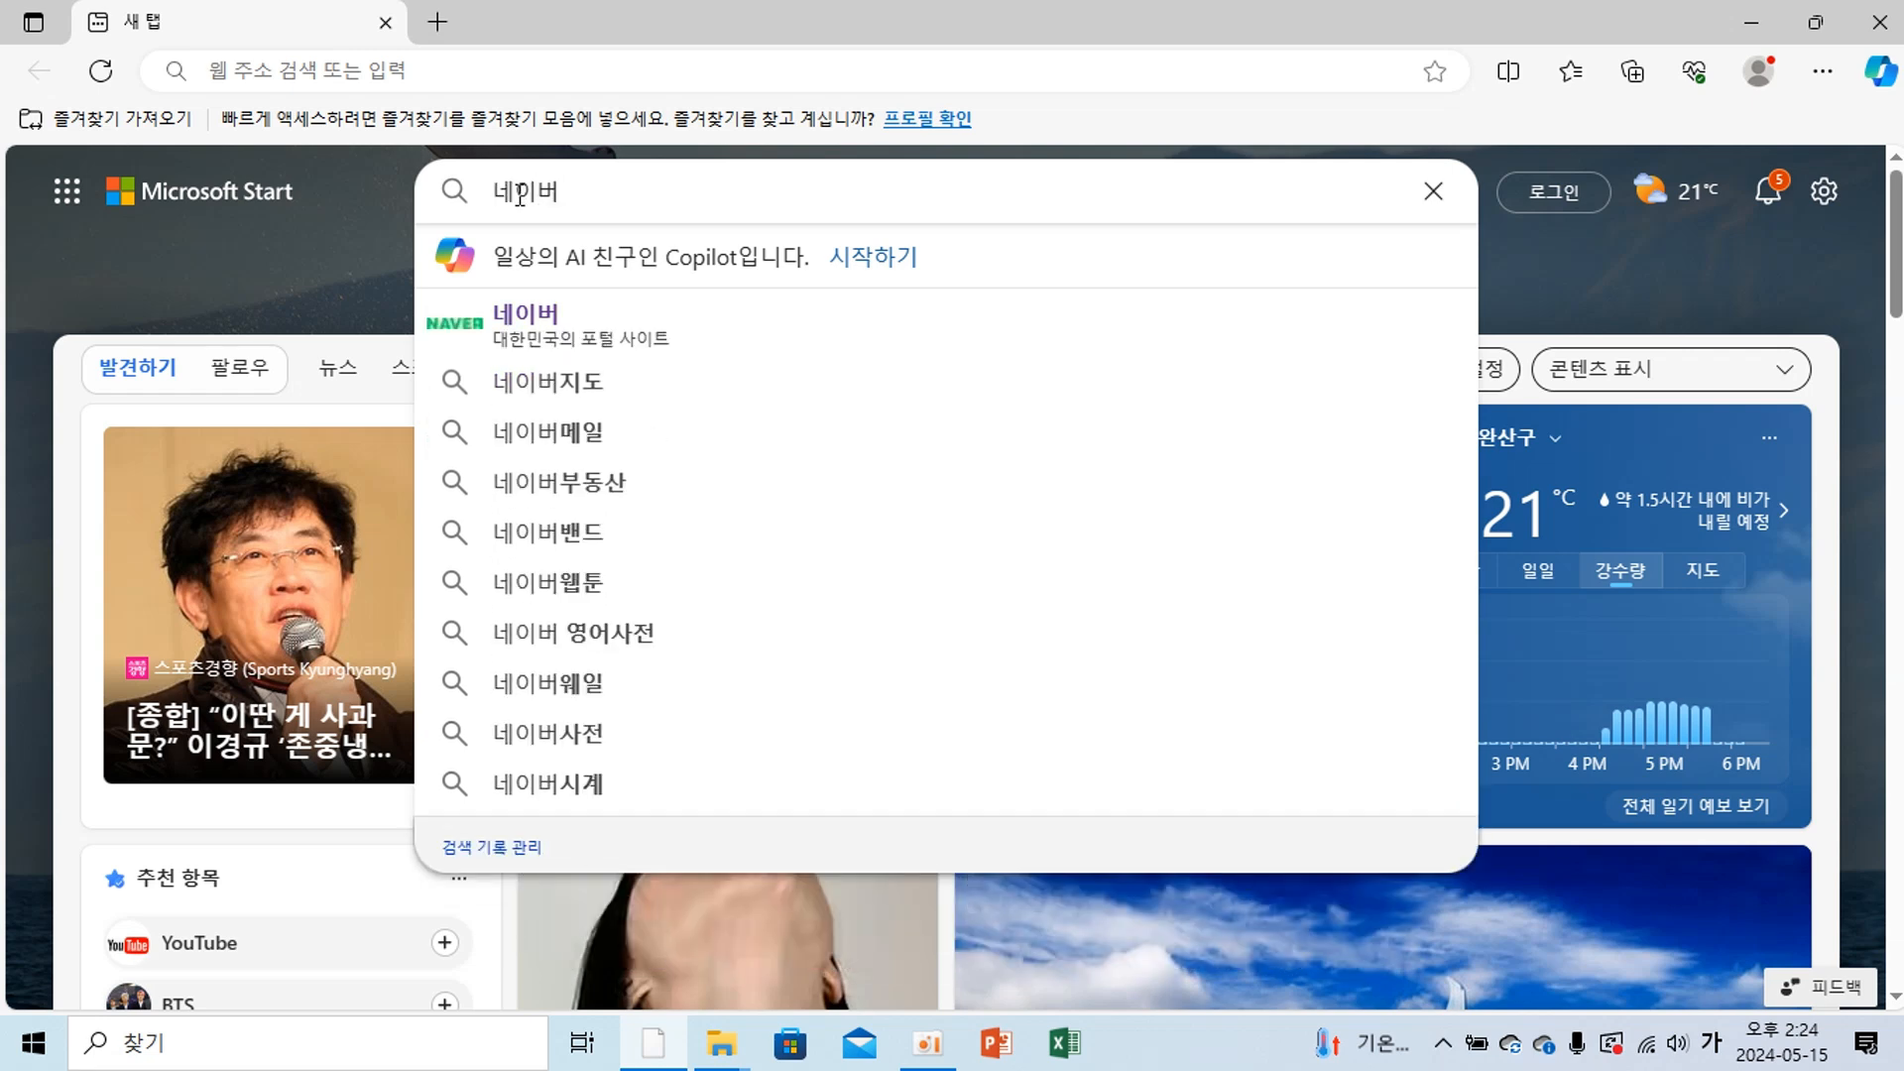
{"action": "key", "text": "Return"}
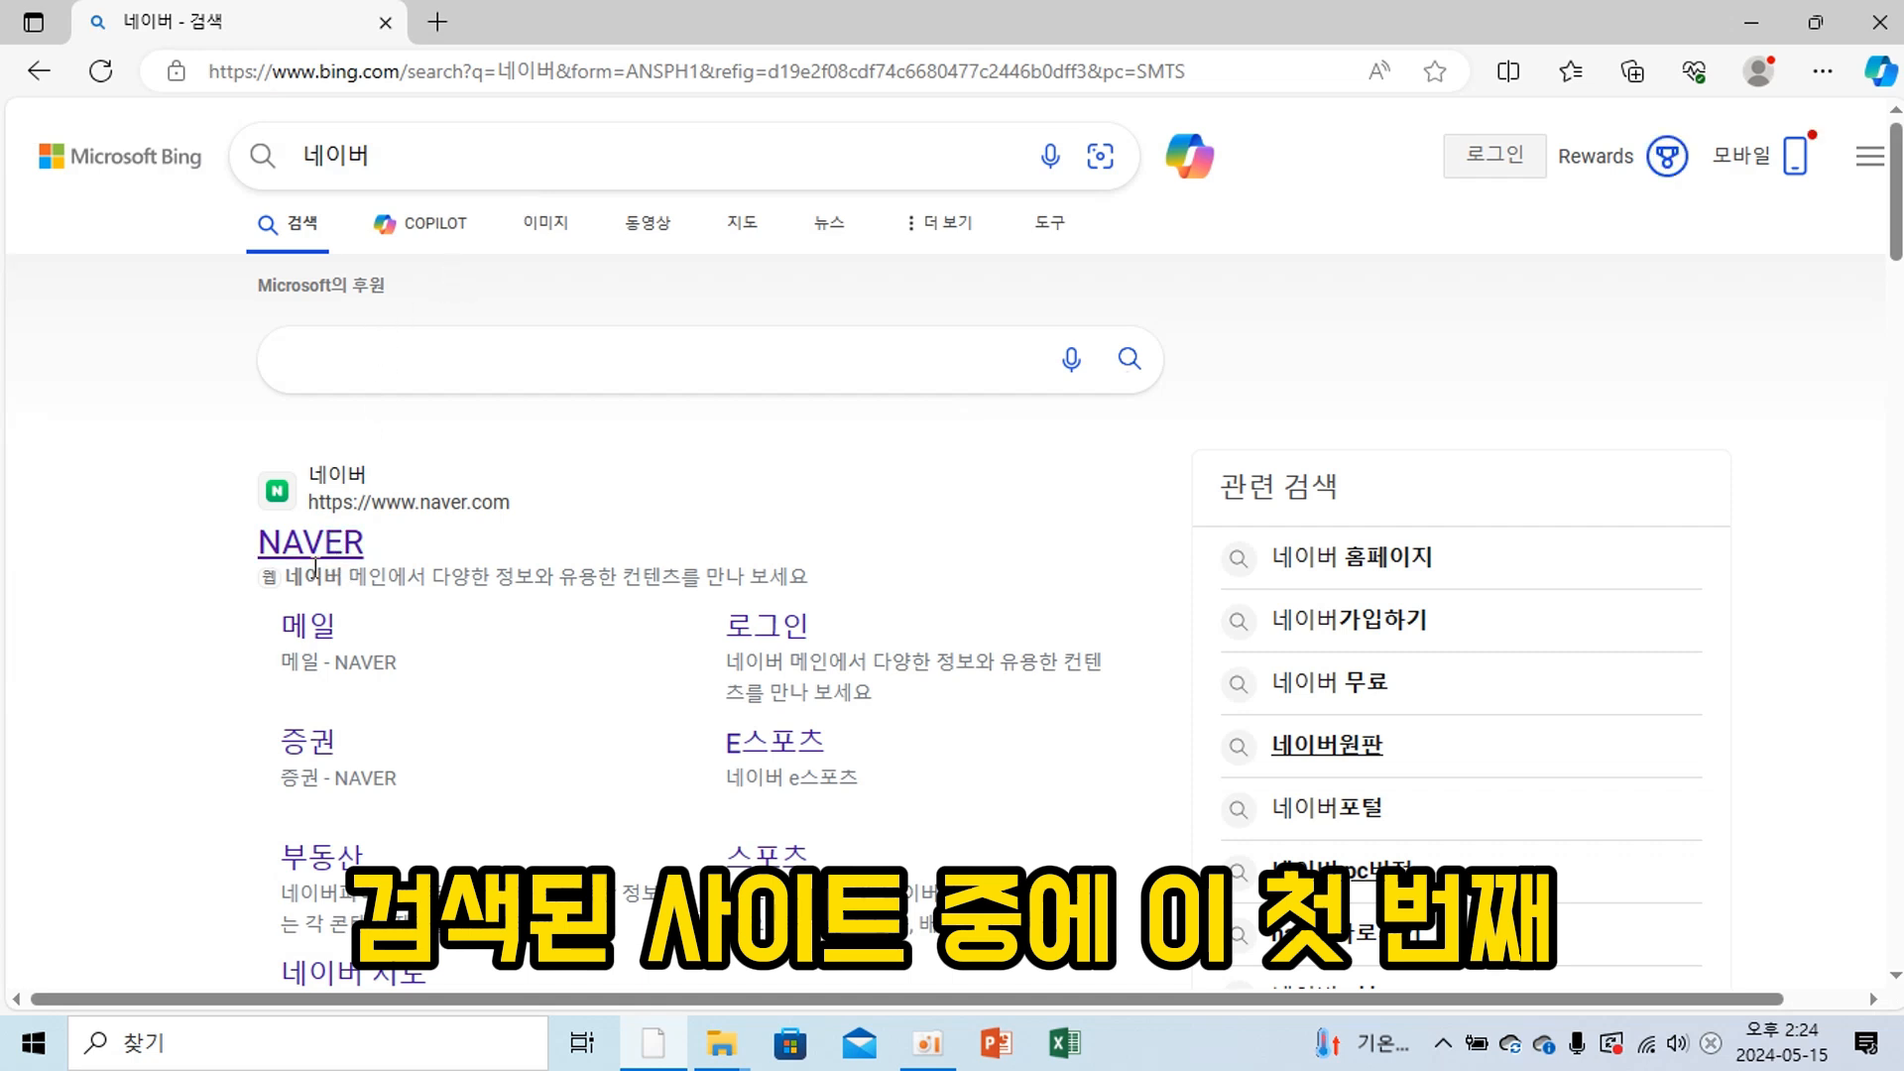
{"action": "left_click", "coordinate": [310, 545]}
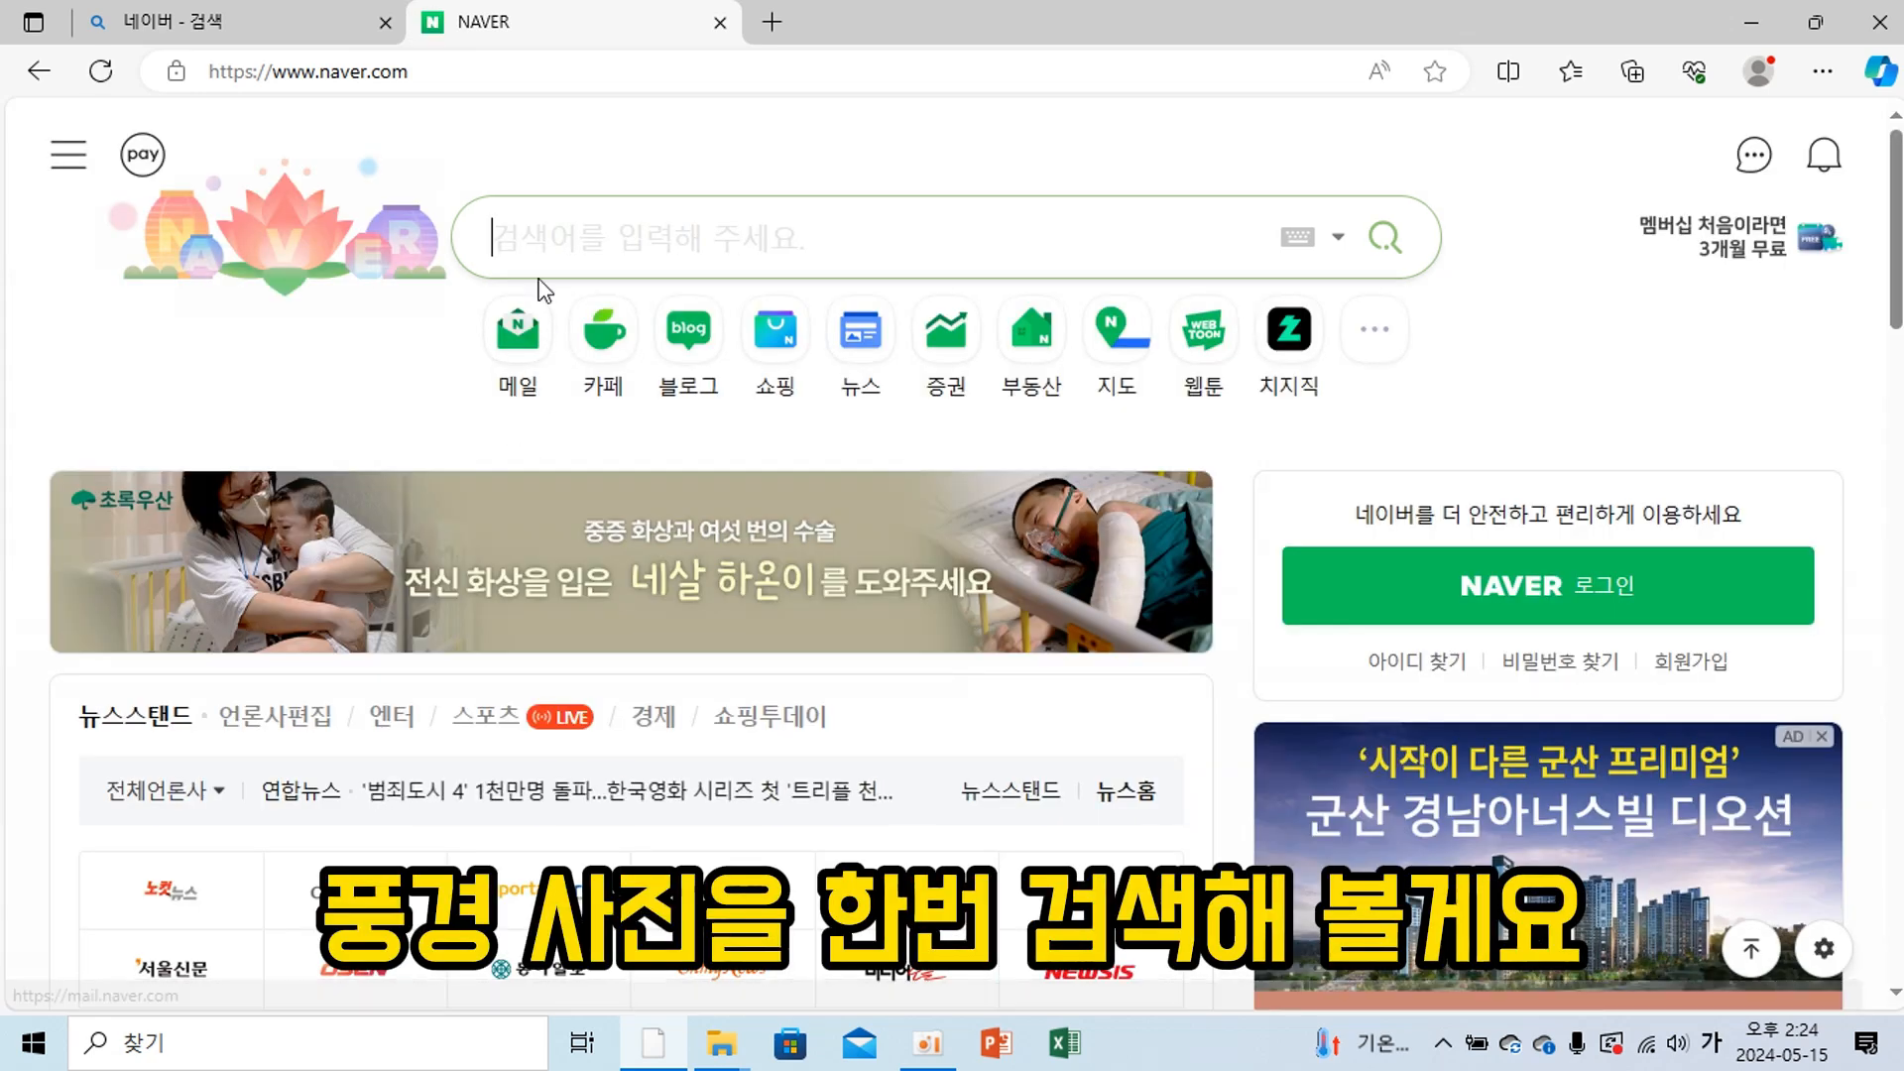
Search Naver for 풍경사진 and show only the image results.
{"action": "left_click", "coordinate": [557, 237]}
{"action": "type", "text": "풍겨"}
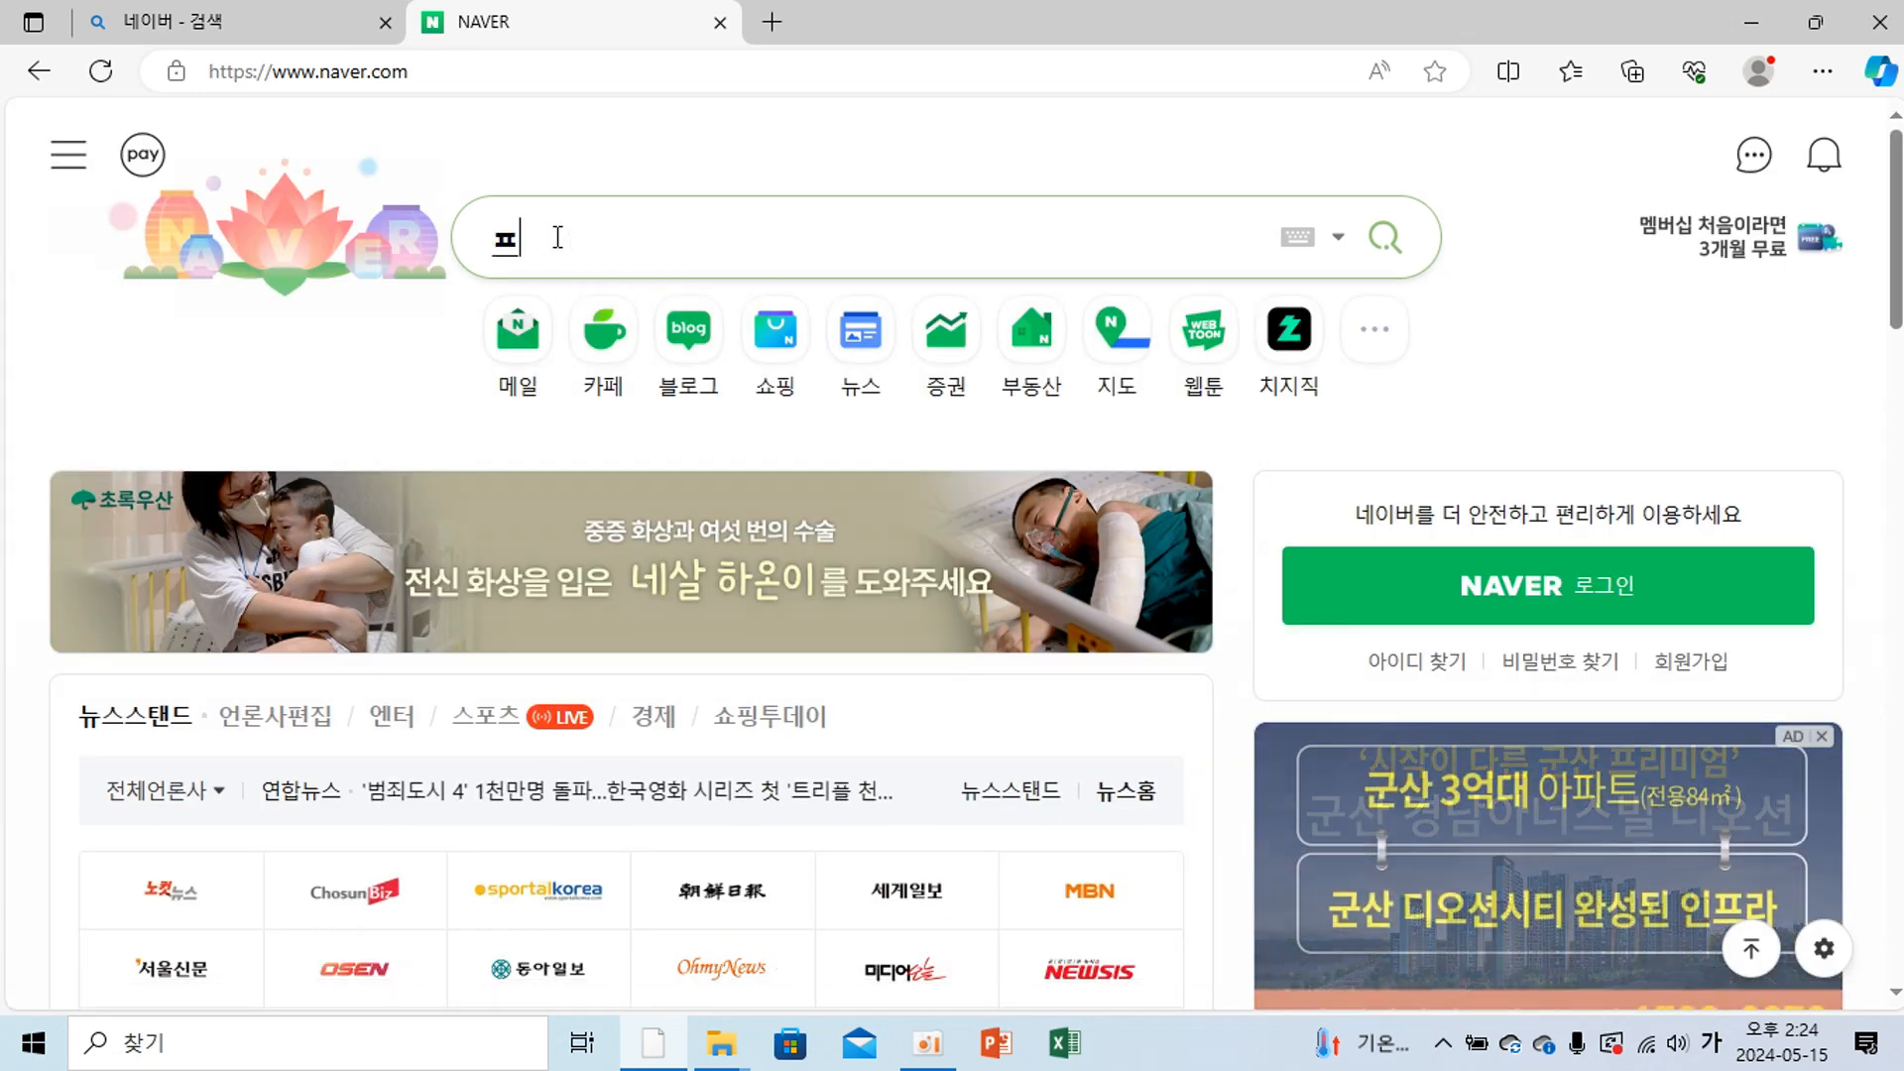
{"action": "type", "text": "경사진"}
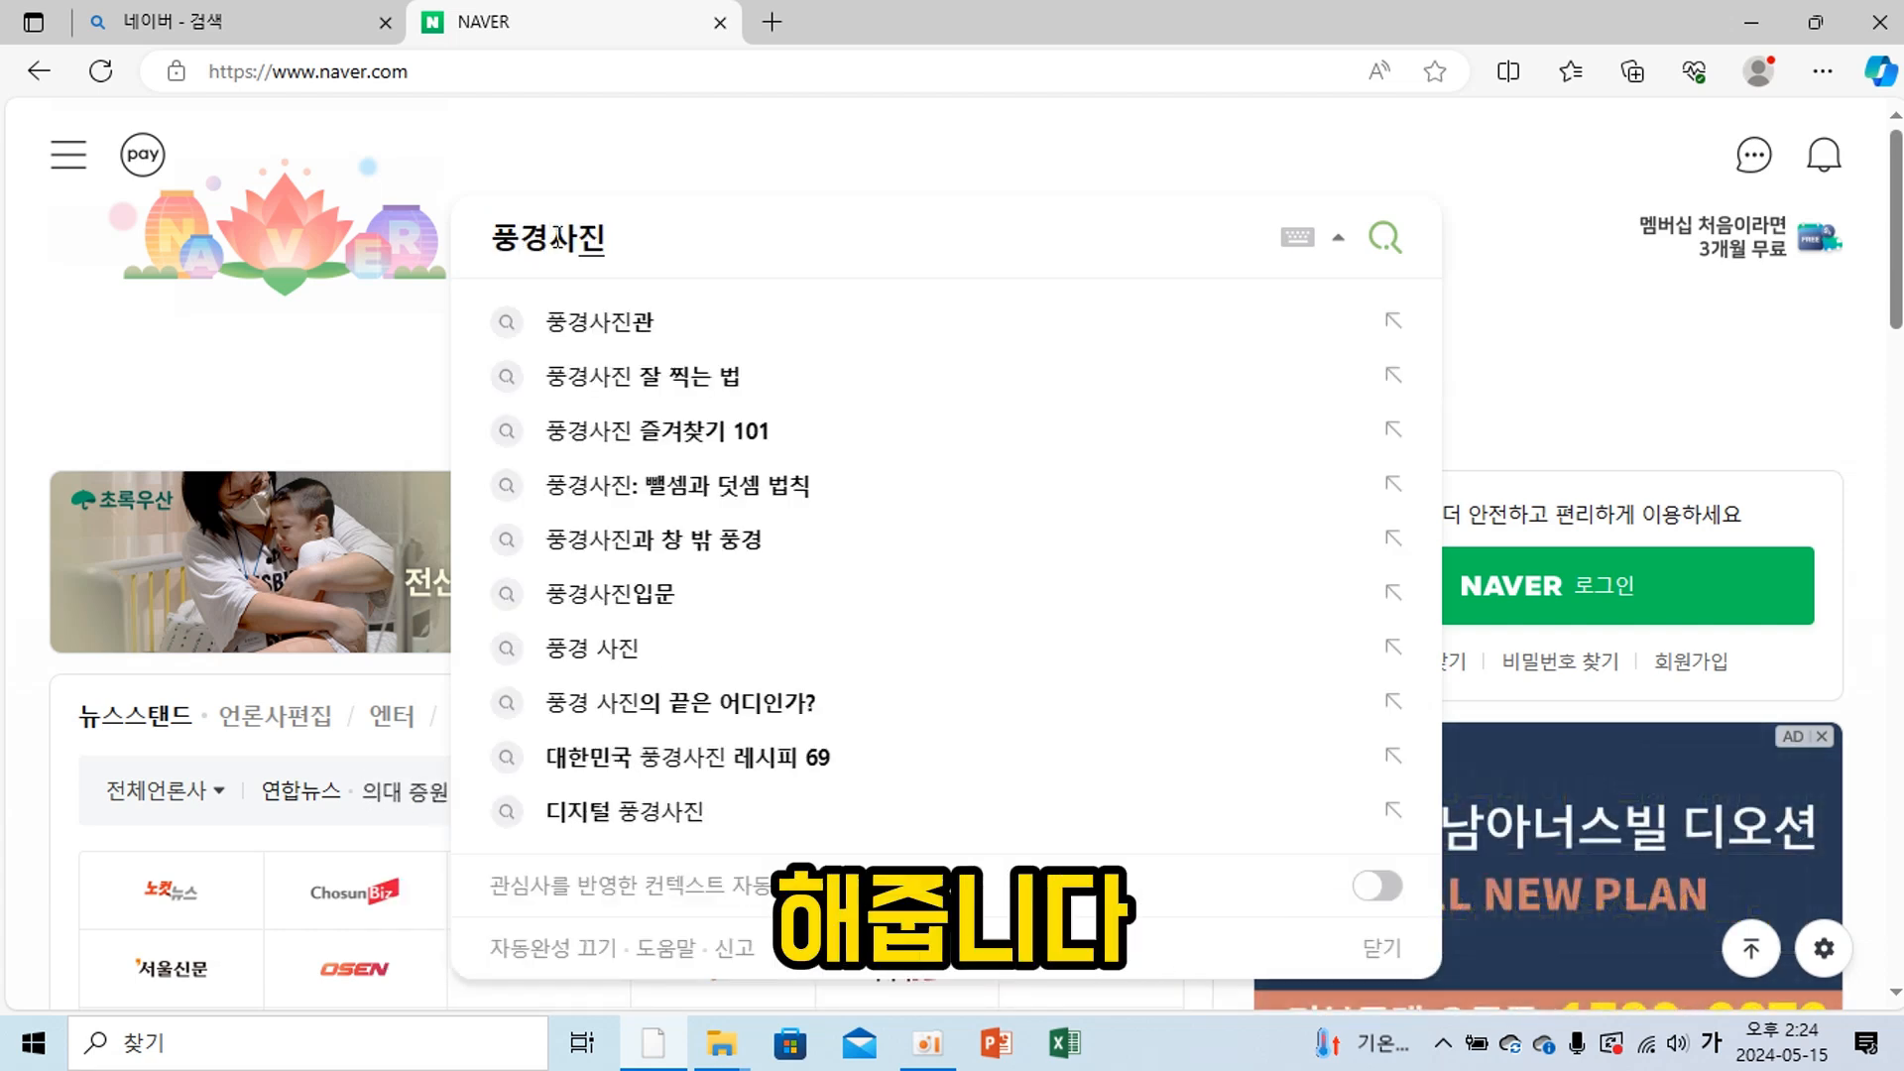
{"action": "key", "text": "Return"}
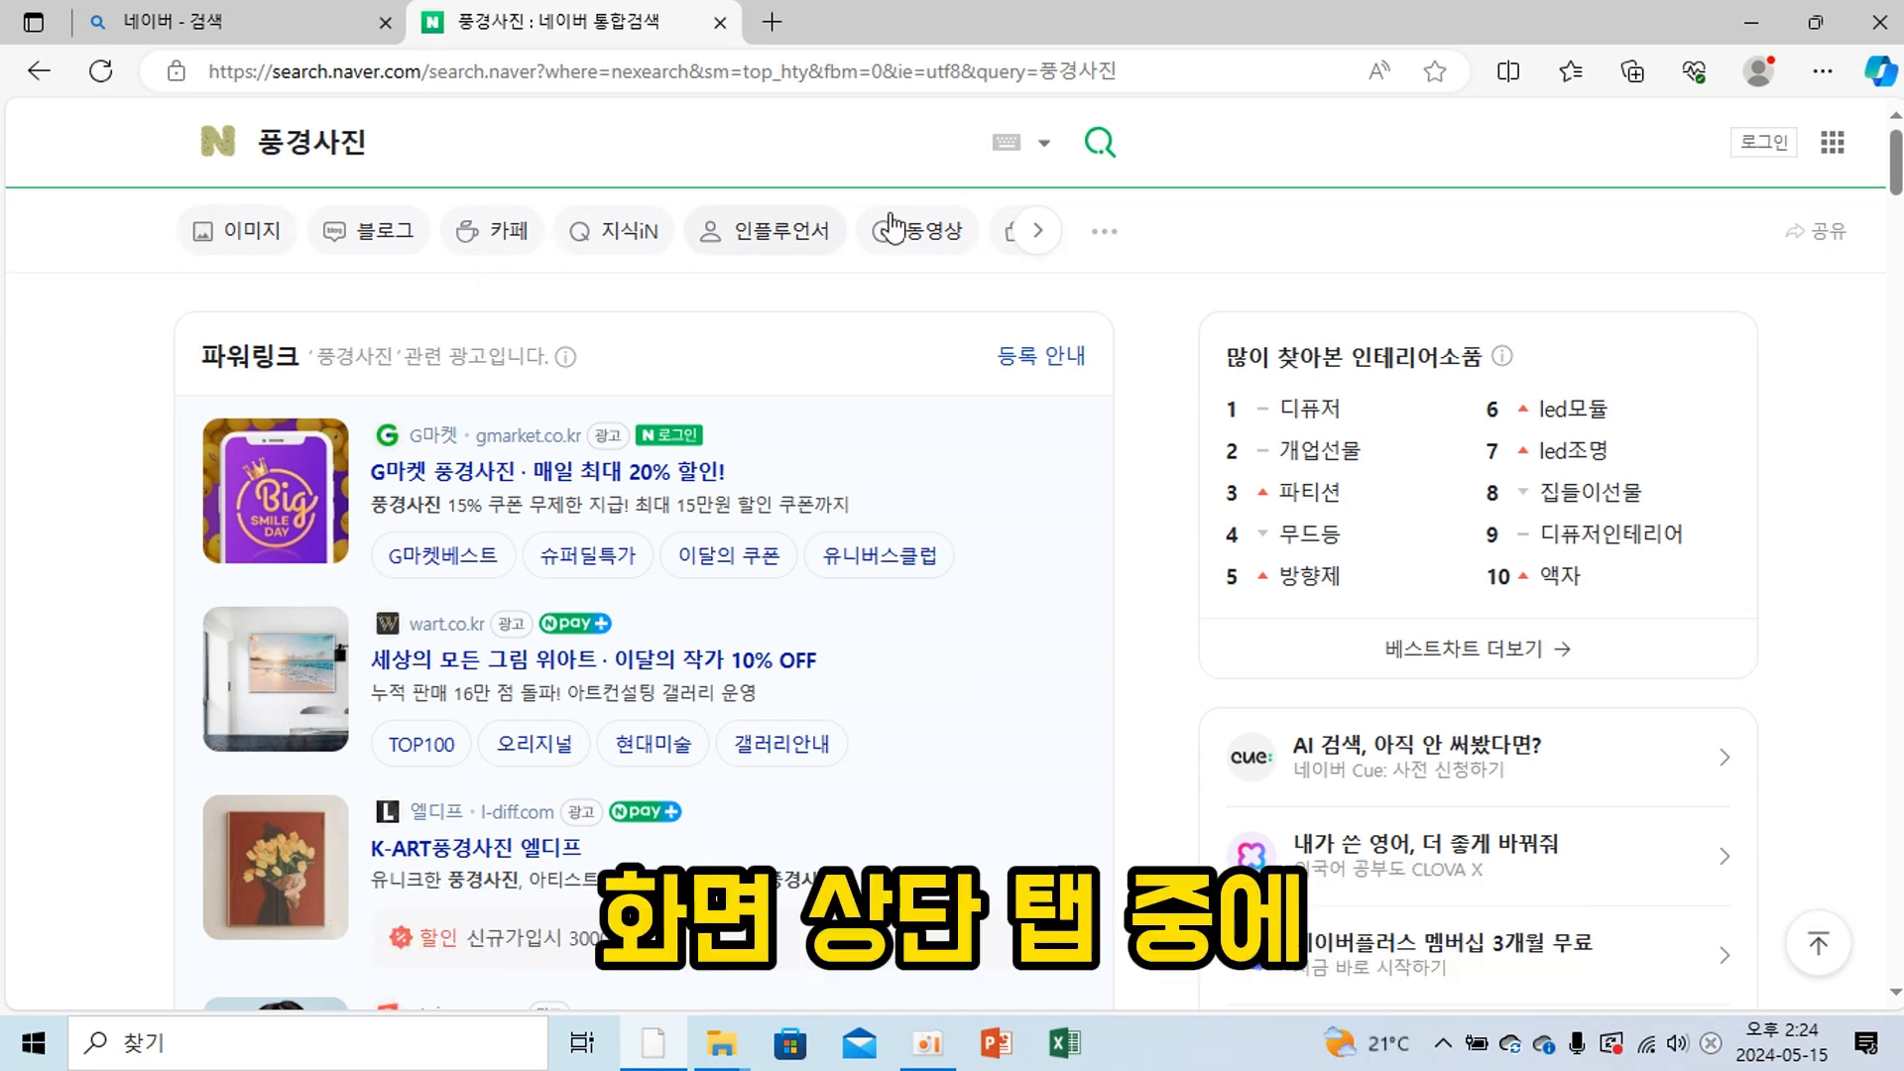
{"action": "left_click", "coordinate": [253, 236]}
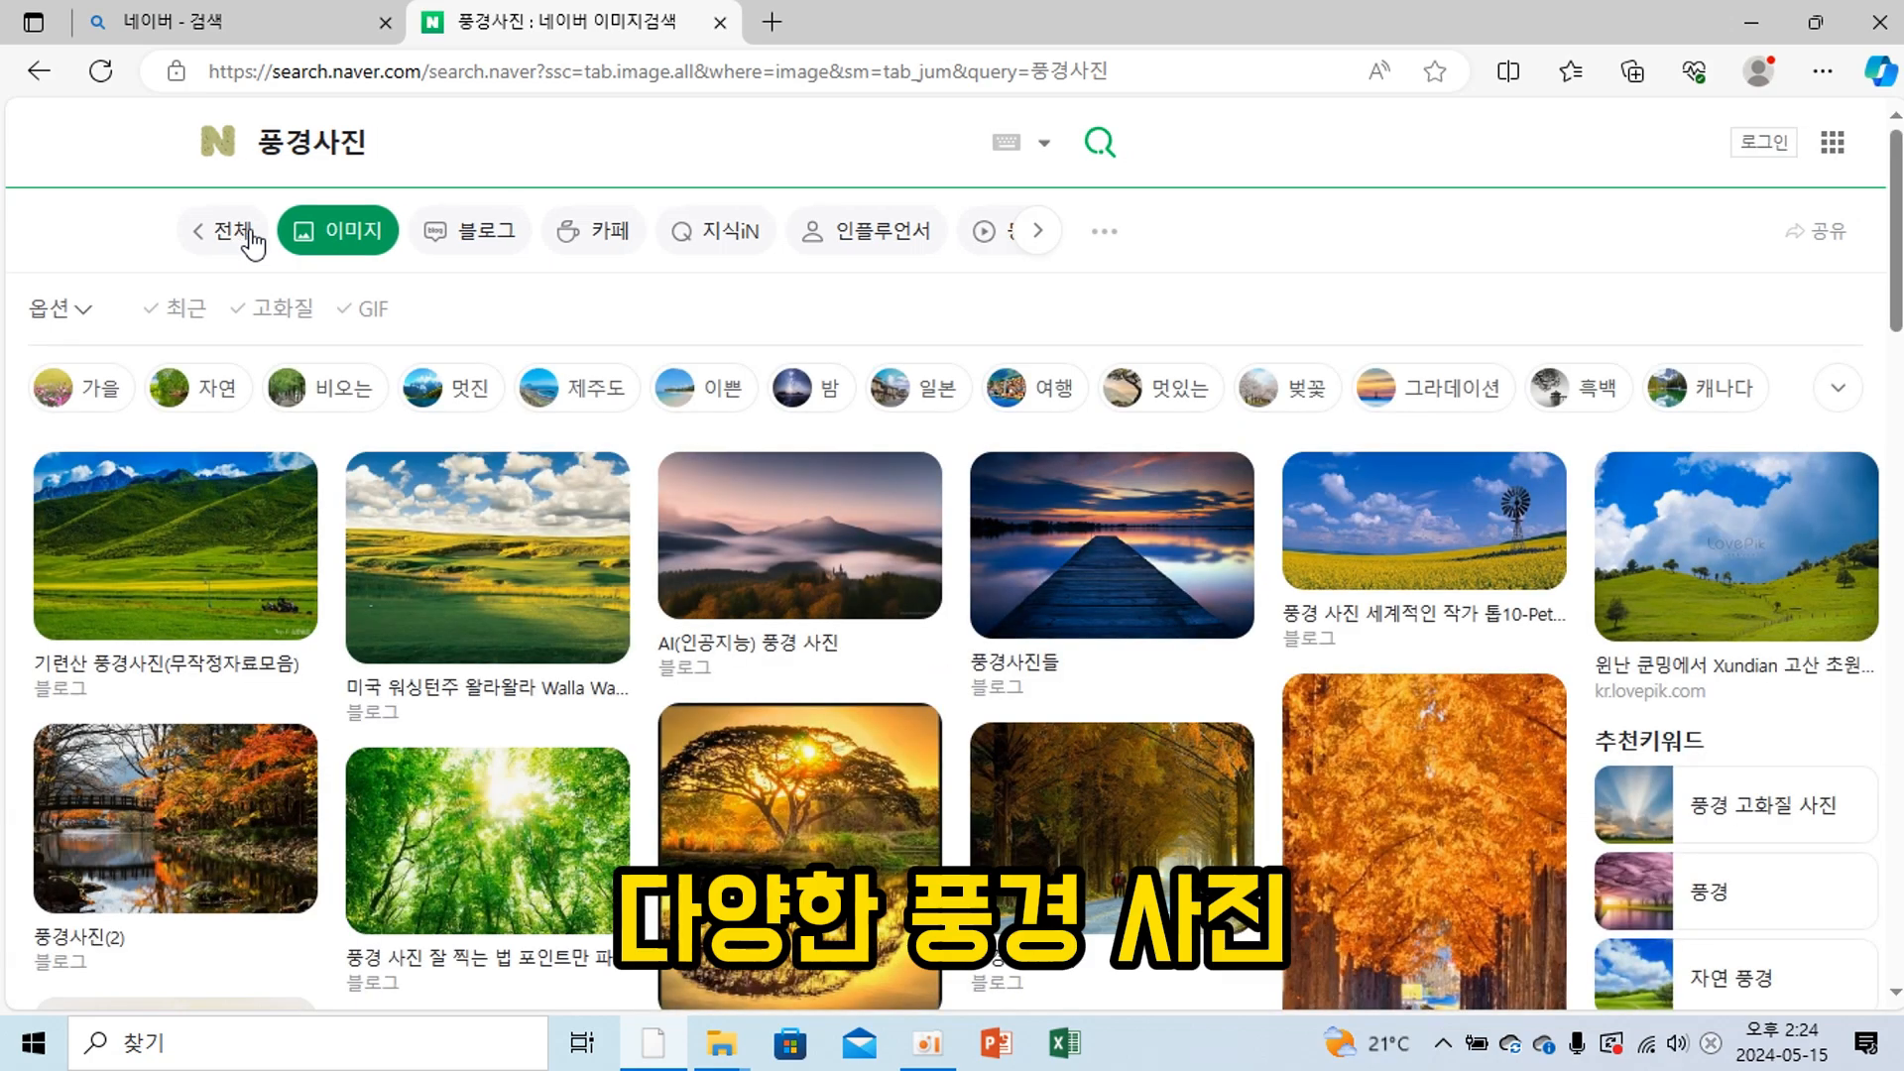
Browse the landscape image results and open the preview of the windmill in a yellow flower field.
{"action": "scroll", "coordinate": [855, 593], "scroll_direction": "down", "scroll_amount": 3}
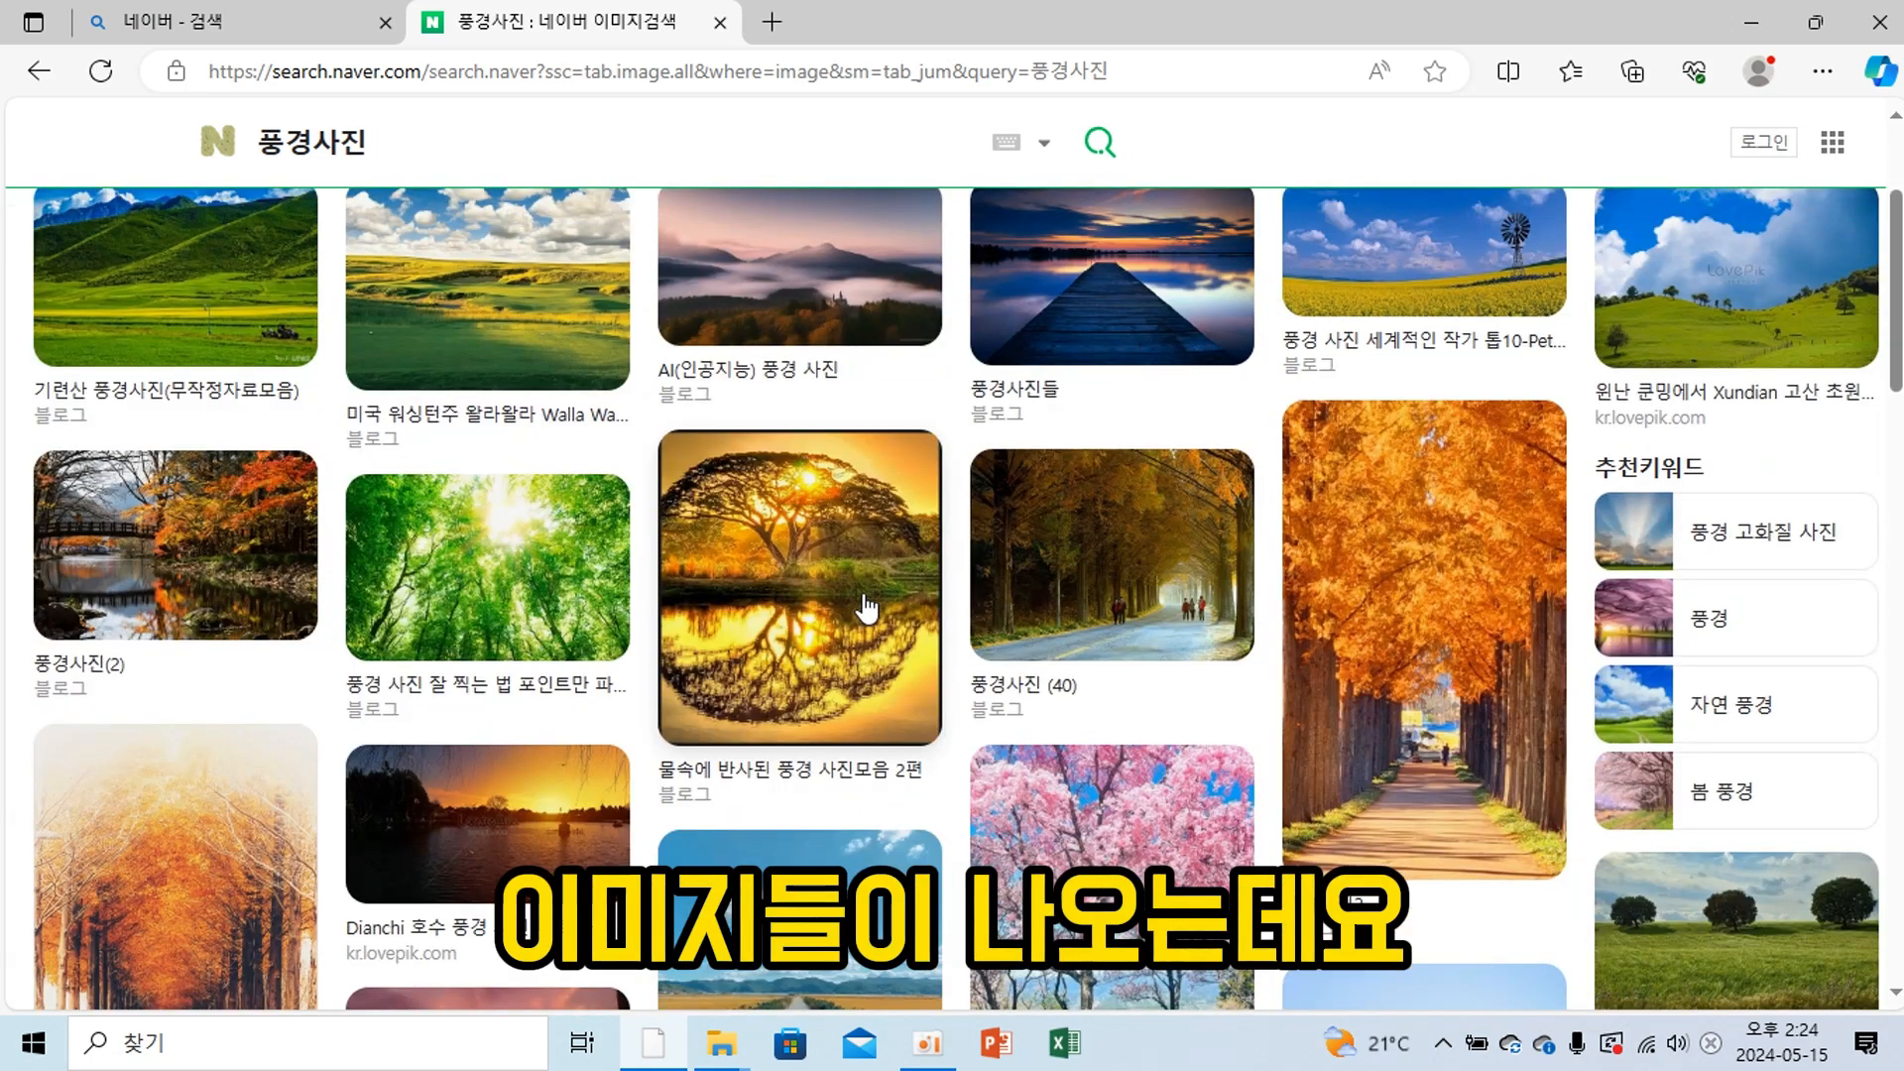
{"action": "scroll", "coordinate": [859, 595], "scroll_direction": "up", "scroll_amount": 2}
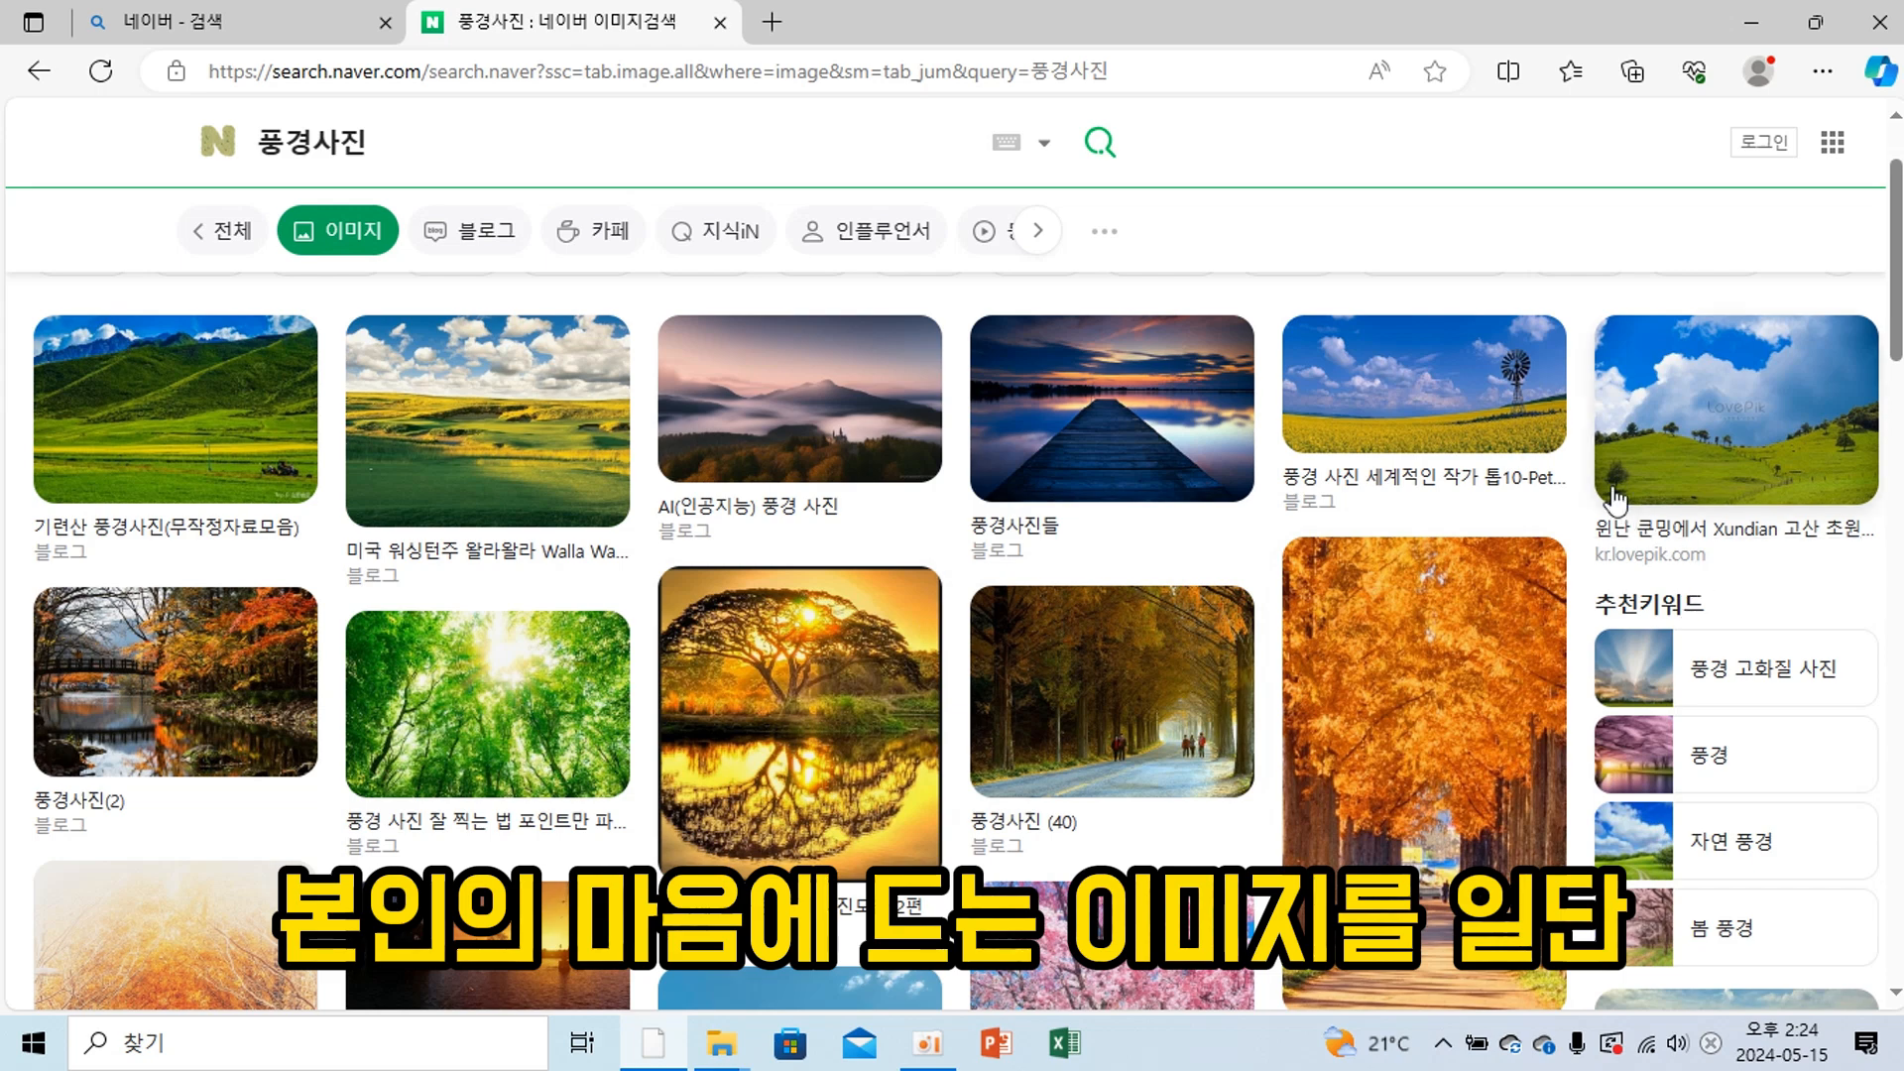
{"action": "left_click", "coordinate": [1435, 397]}
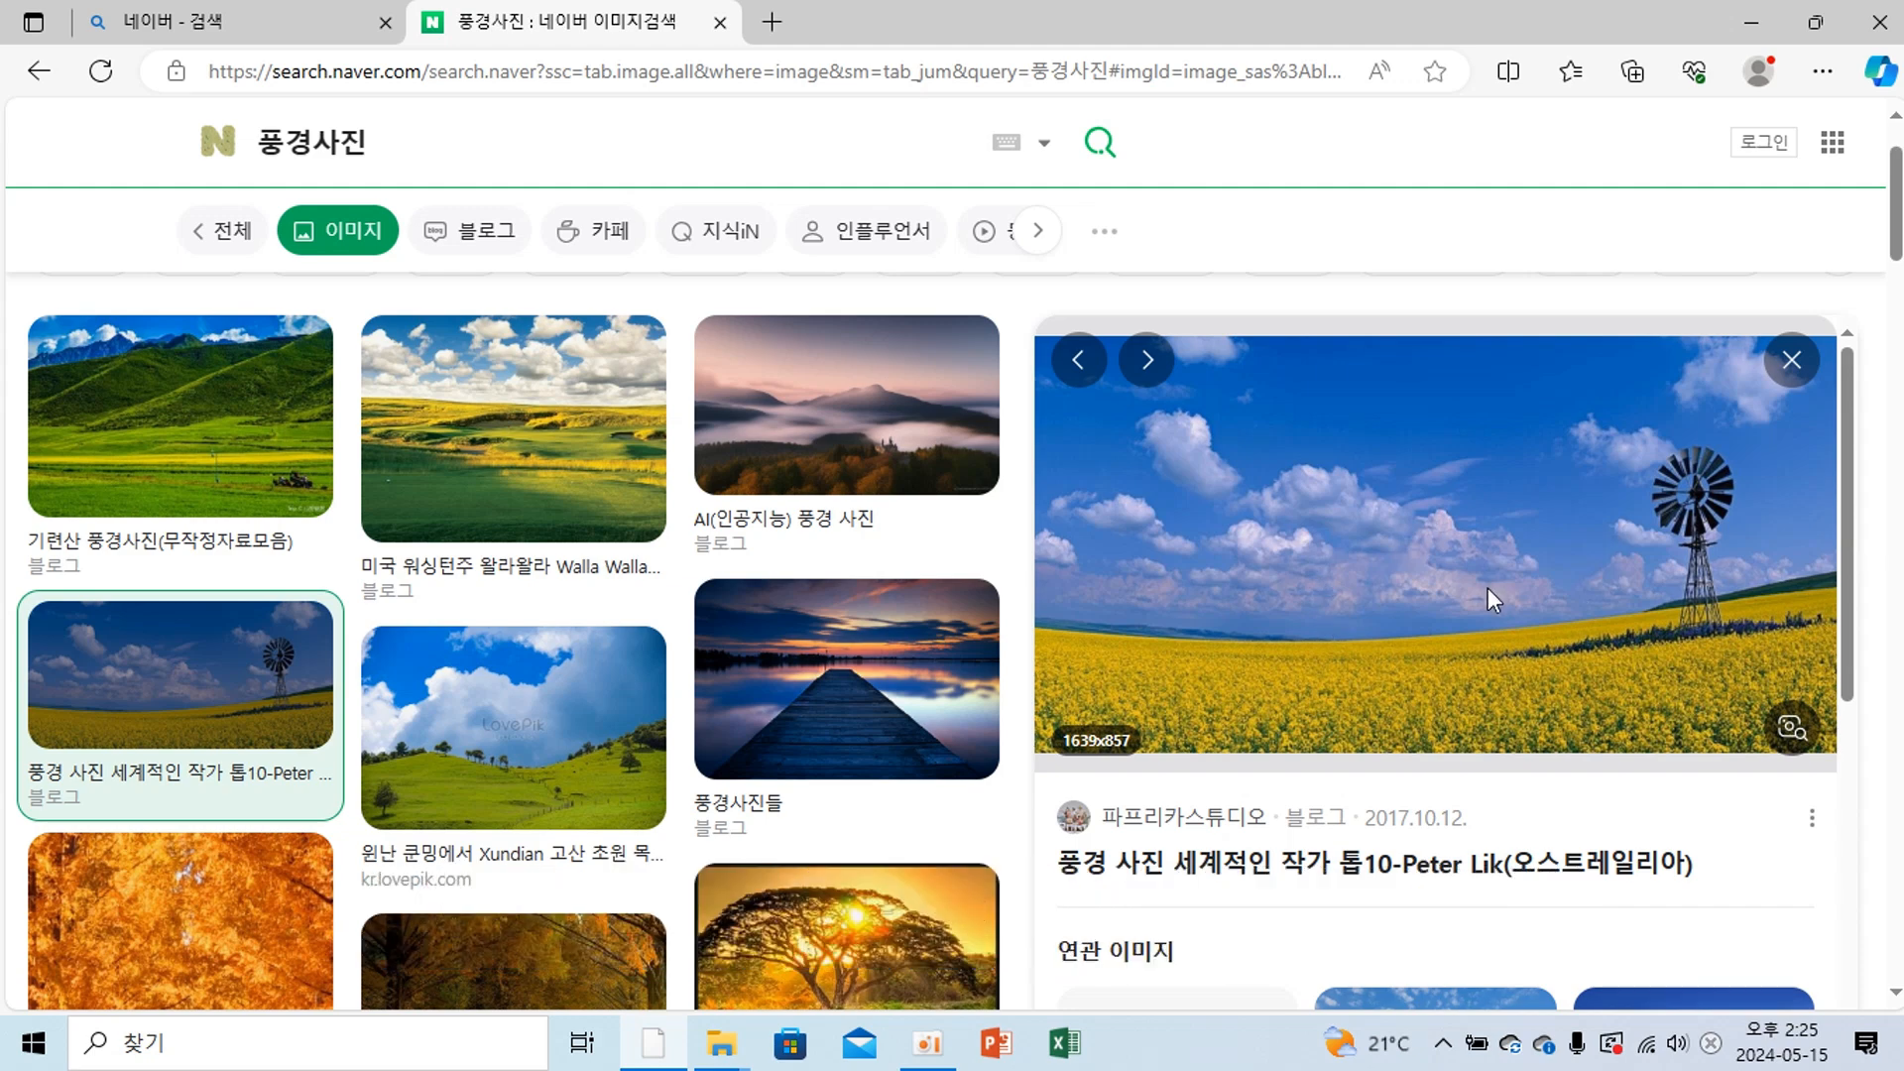
Save the windmill picture in the 사진 folder under the file name 풍경1.
{"action": "right_click", "coordinate": [1367, 468]}
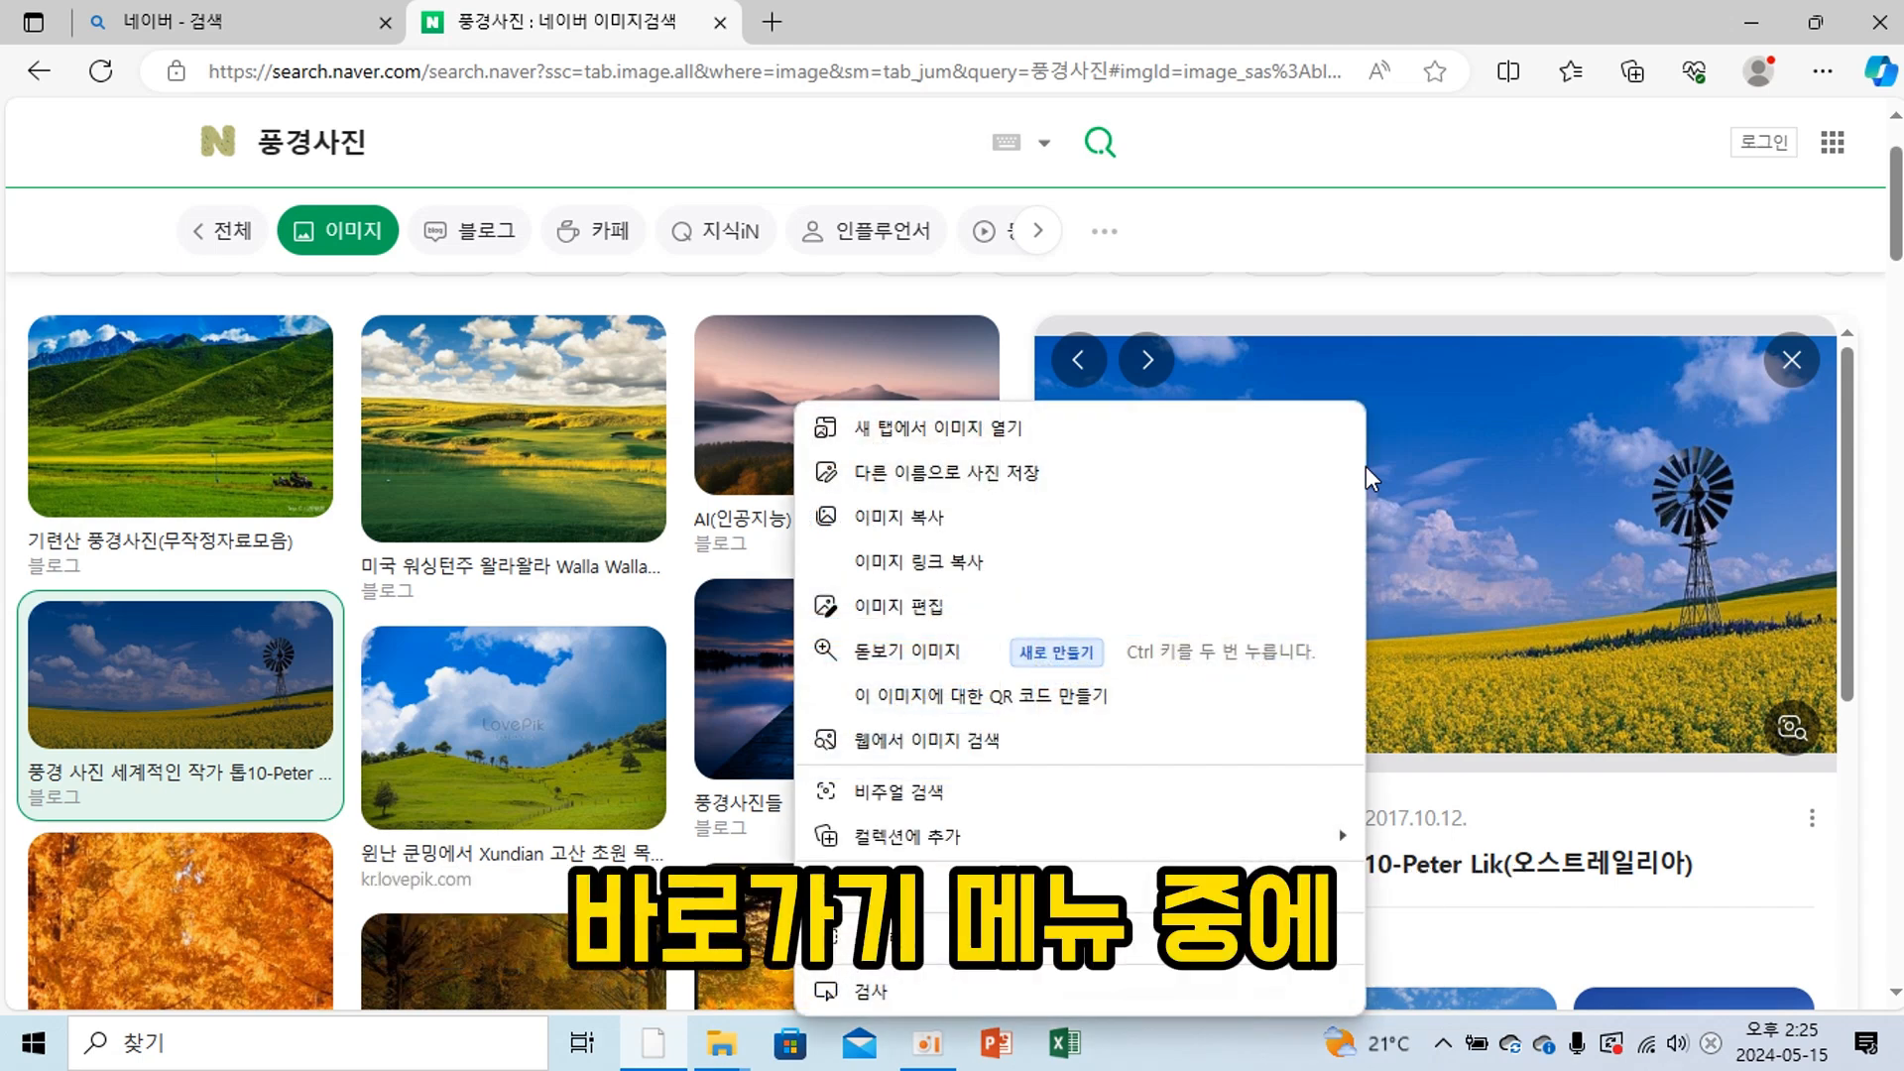
{"action": "left_click", "coordinate": [928, 474]}
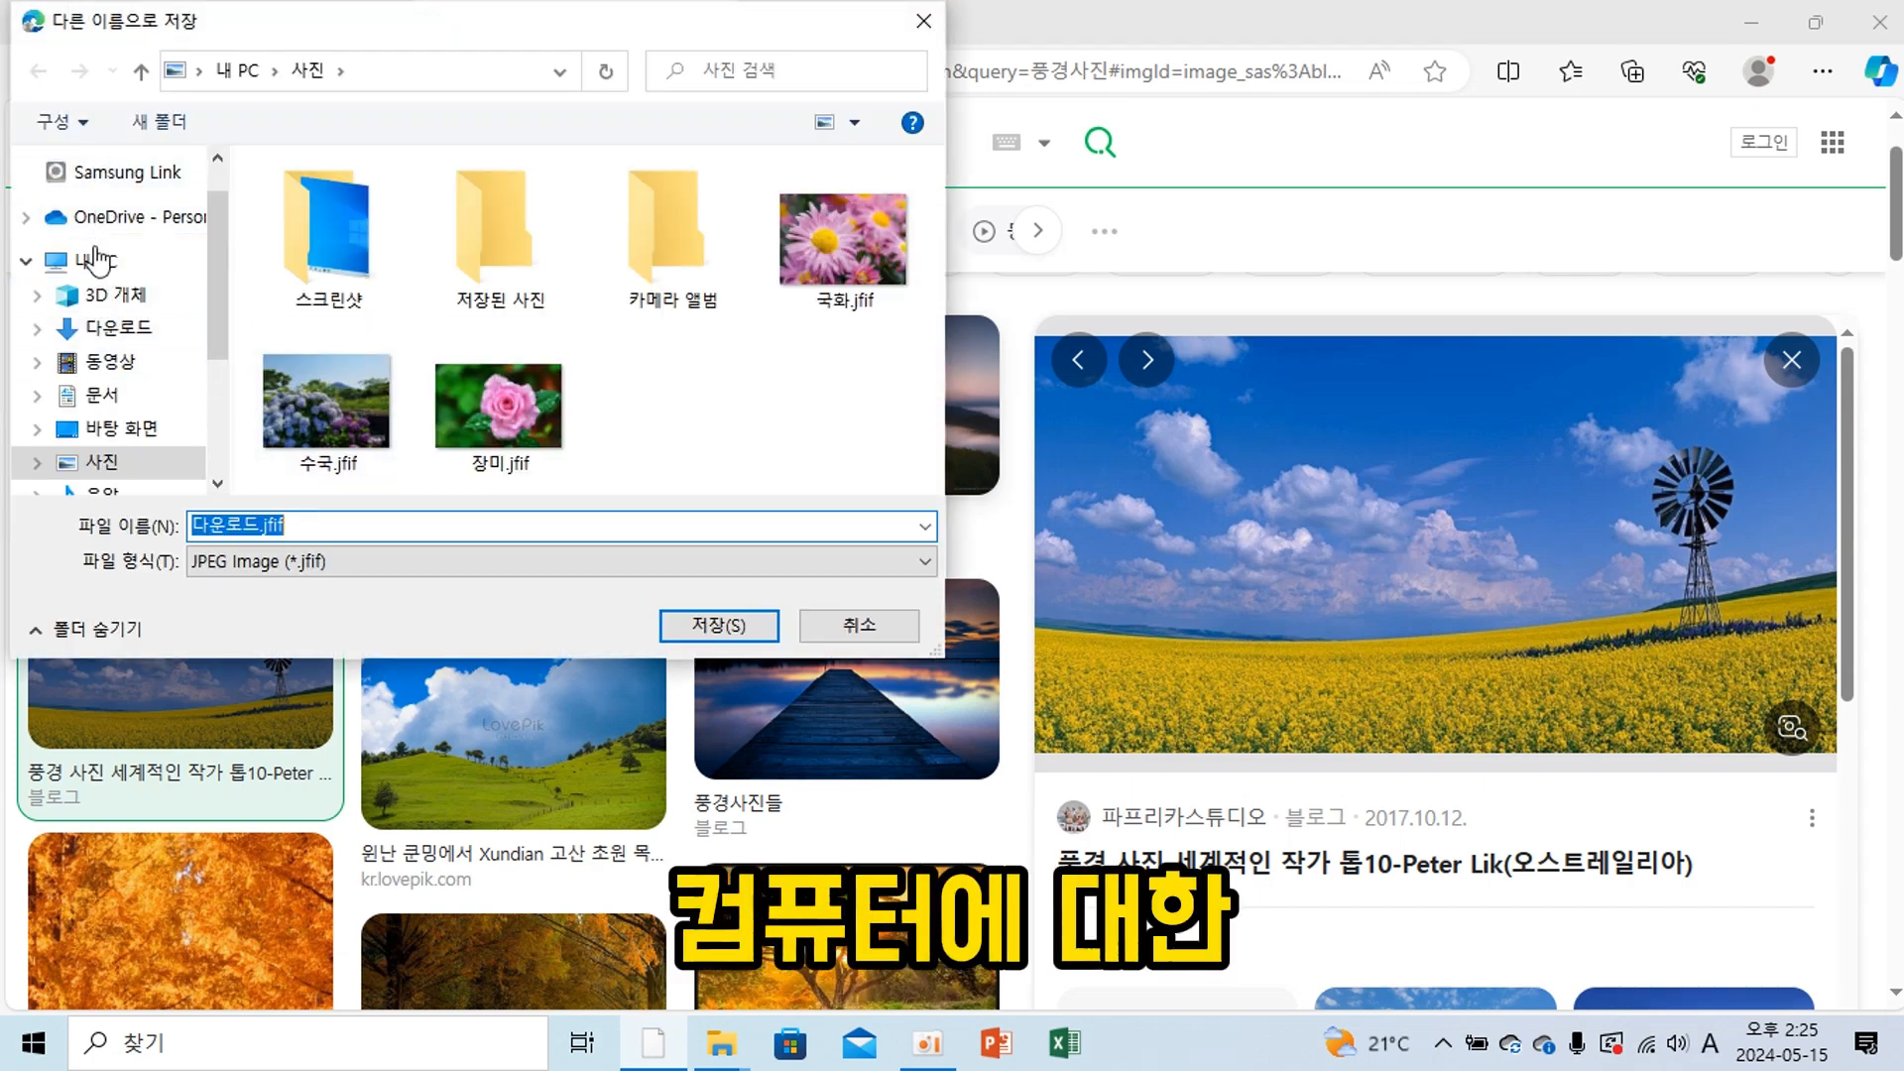
{"action": "left_click", "coordinate": [96, 466]}
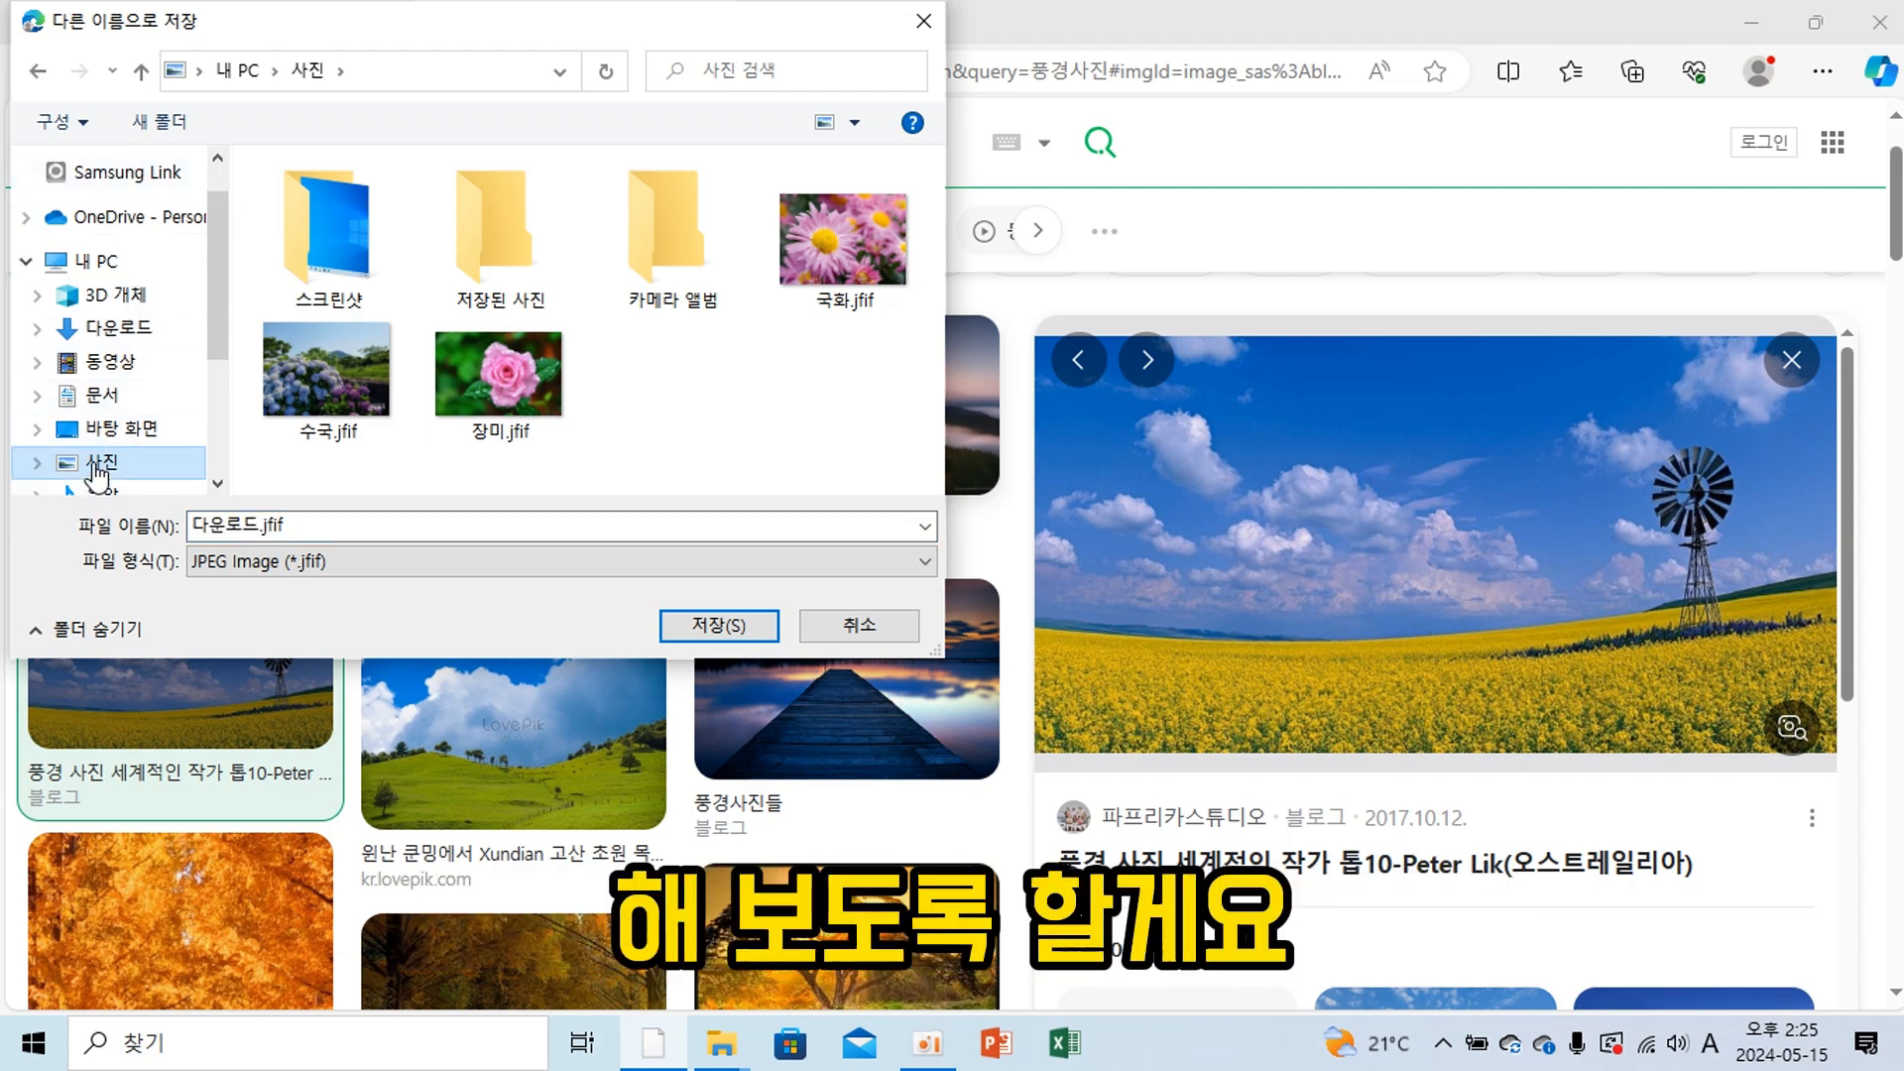
{"action": "double_click", "coordinate": [323, 519]}
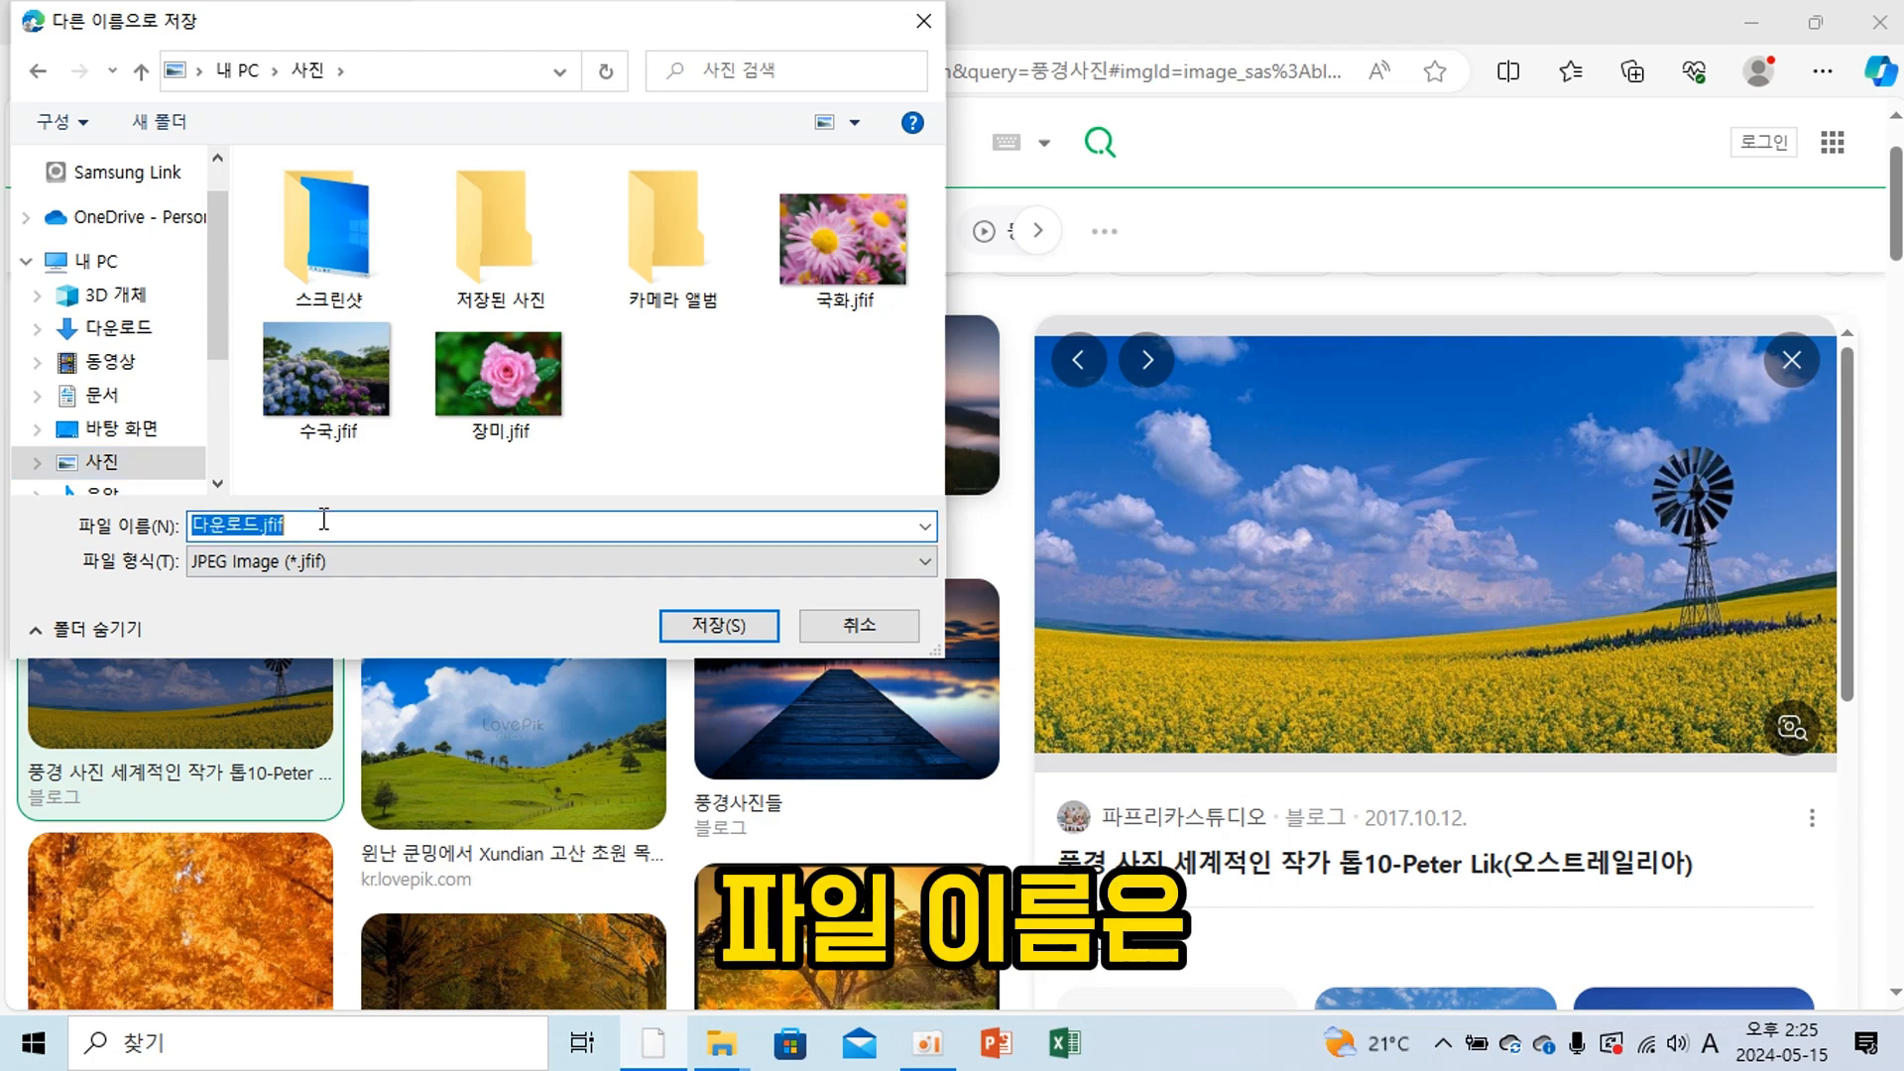
{"action": "type", "text": "vn"}
{"action": "key", "text": "BackSpace"}
{"action": "key", "text": "BackSpace"}
{"action": "key", "text": "BackSpace"}
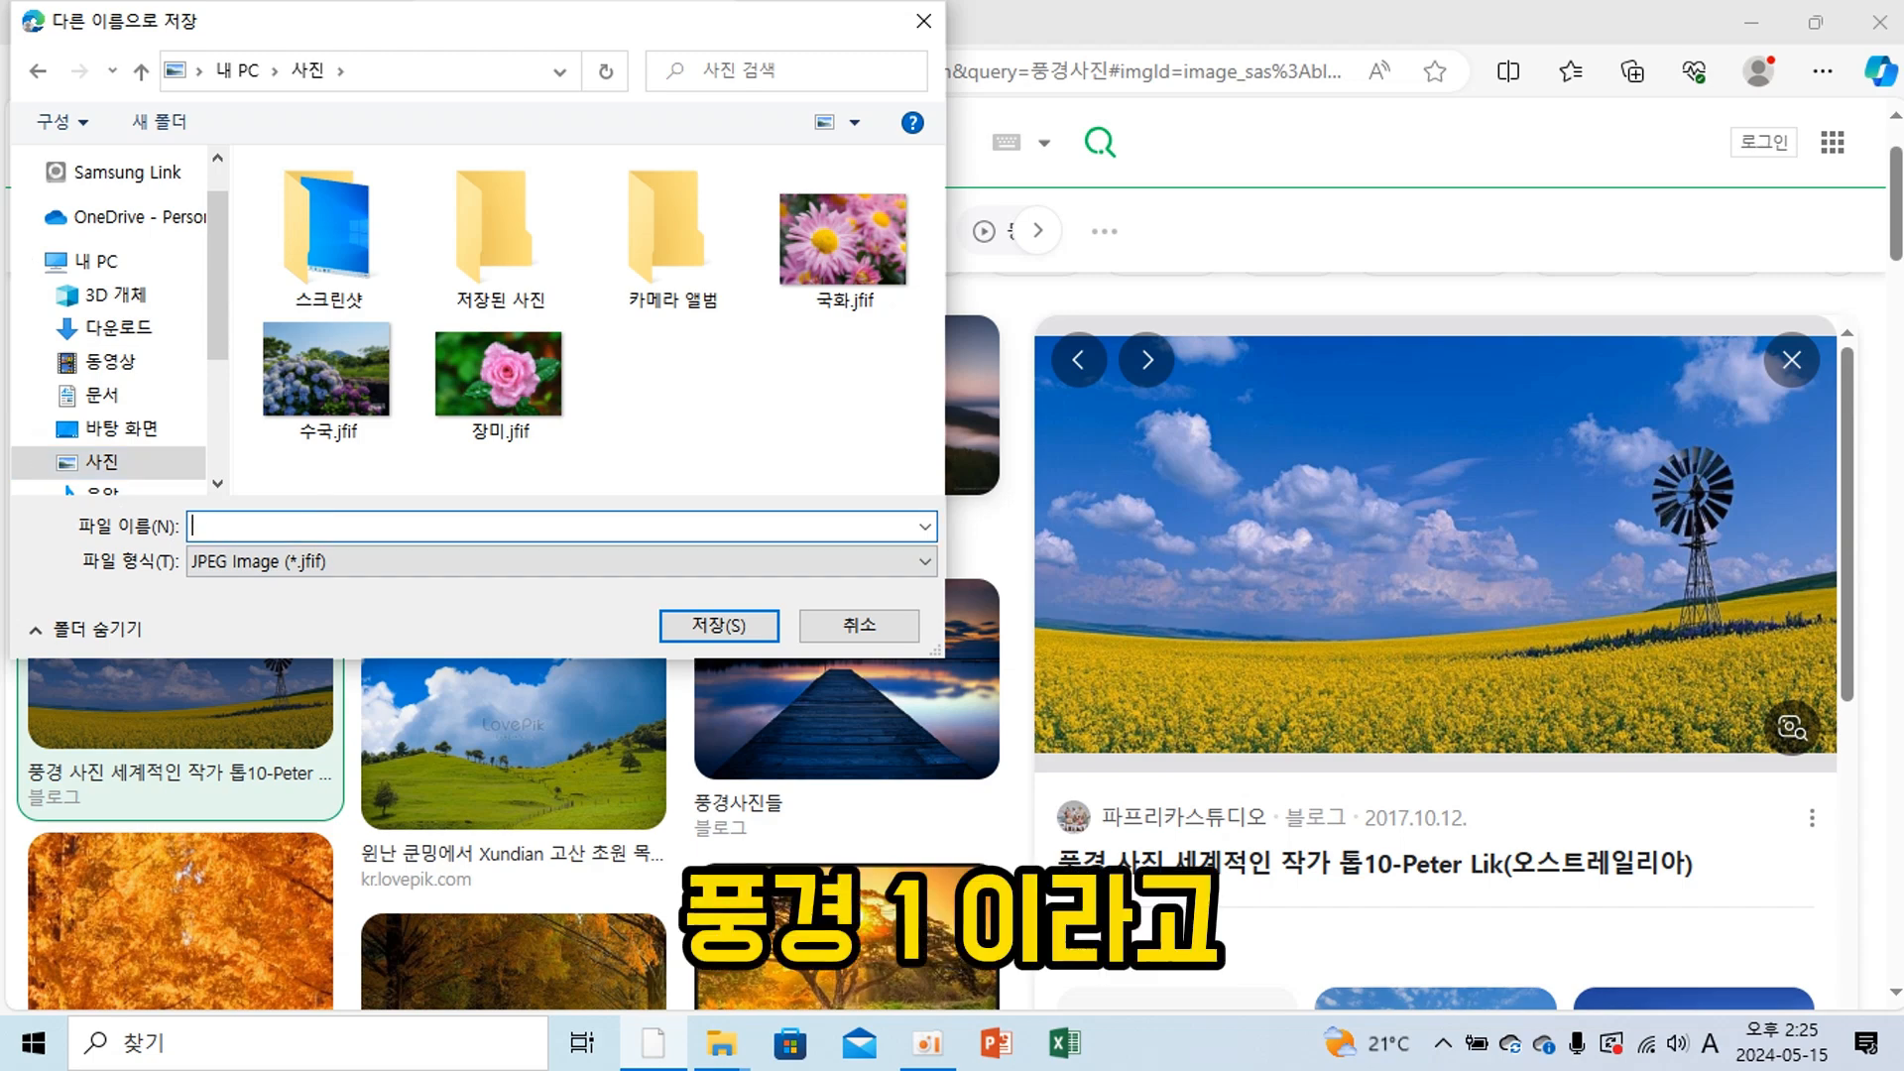
{"action": "key", "text": "Hangul"}
{"action": "type", "text": "ㅍㅜㅇㄱㅕㅇ"}
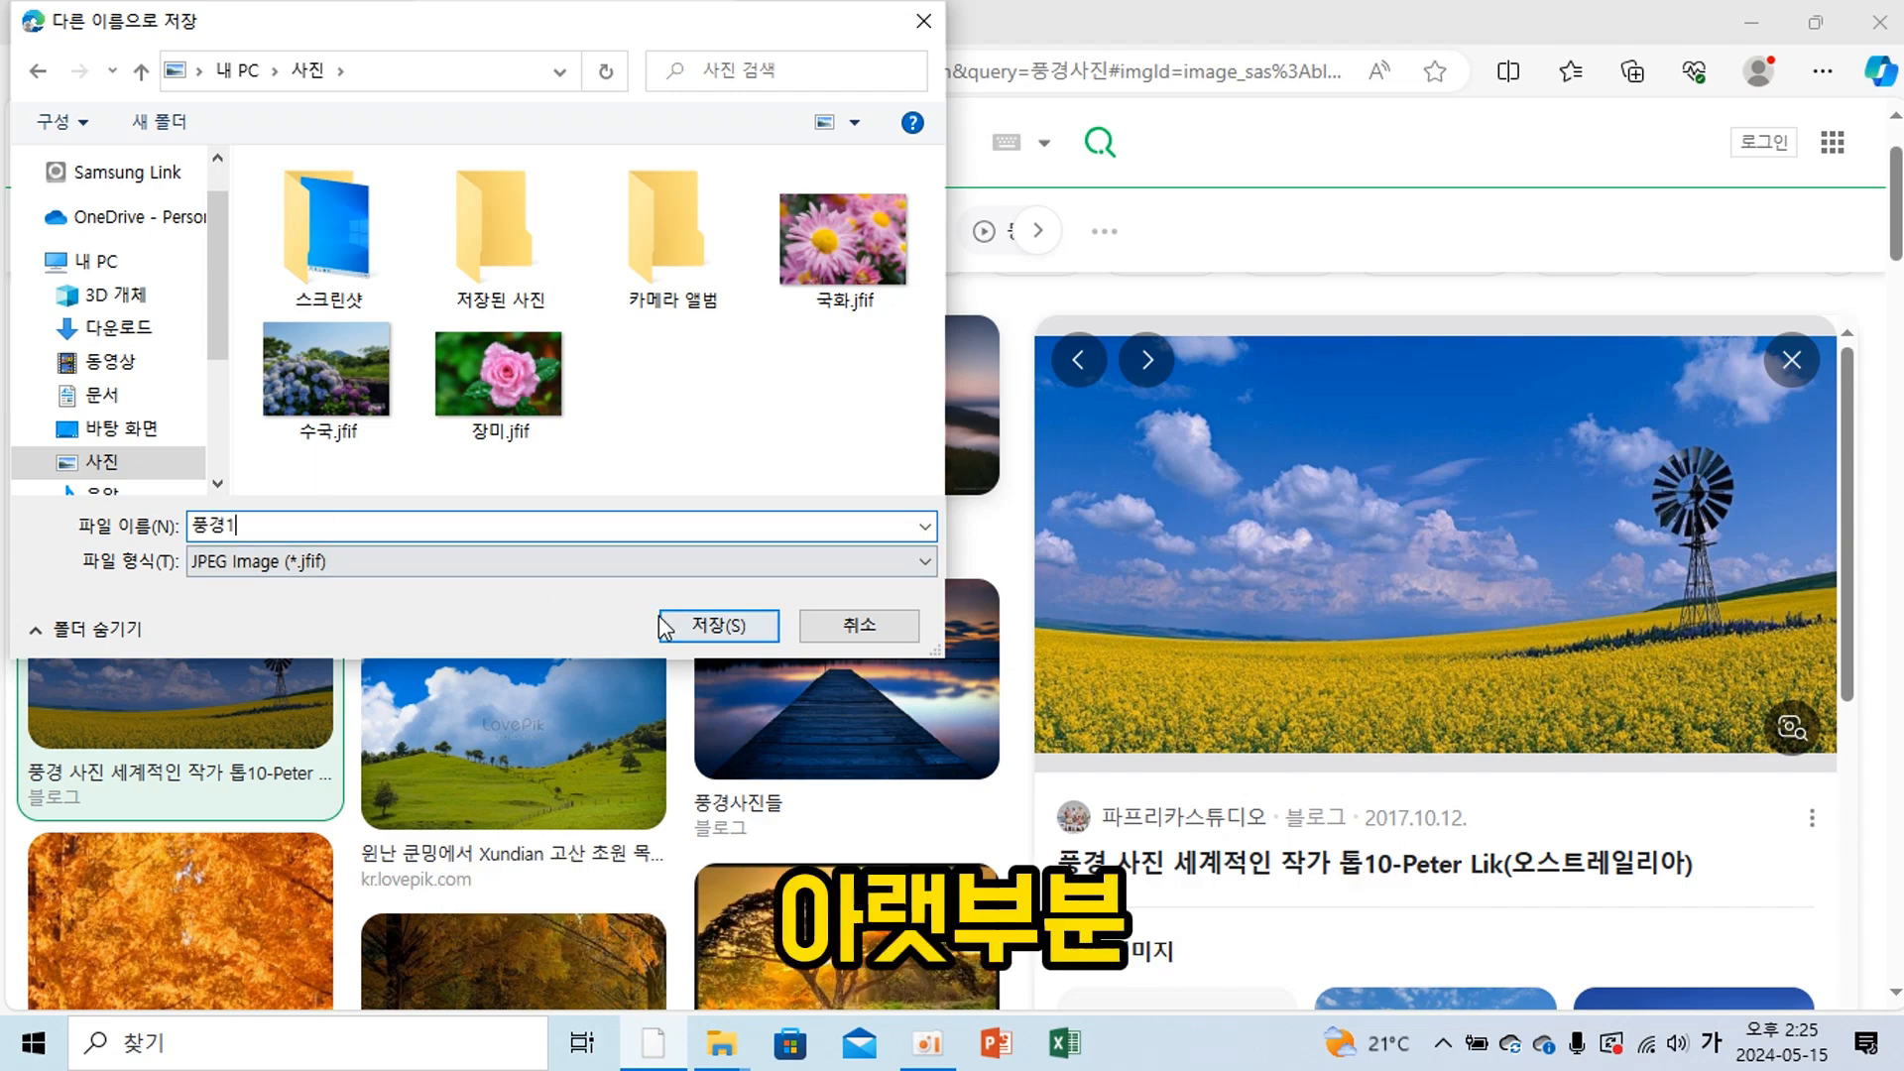
{"action": "left_click", "coordinate": [711, 623]}
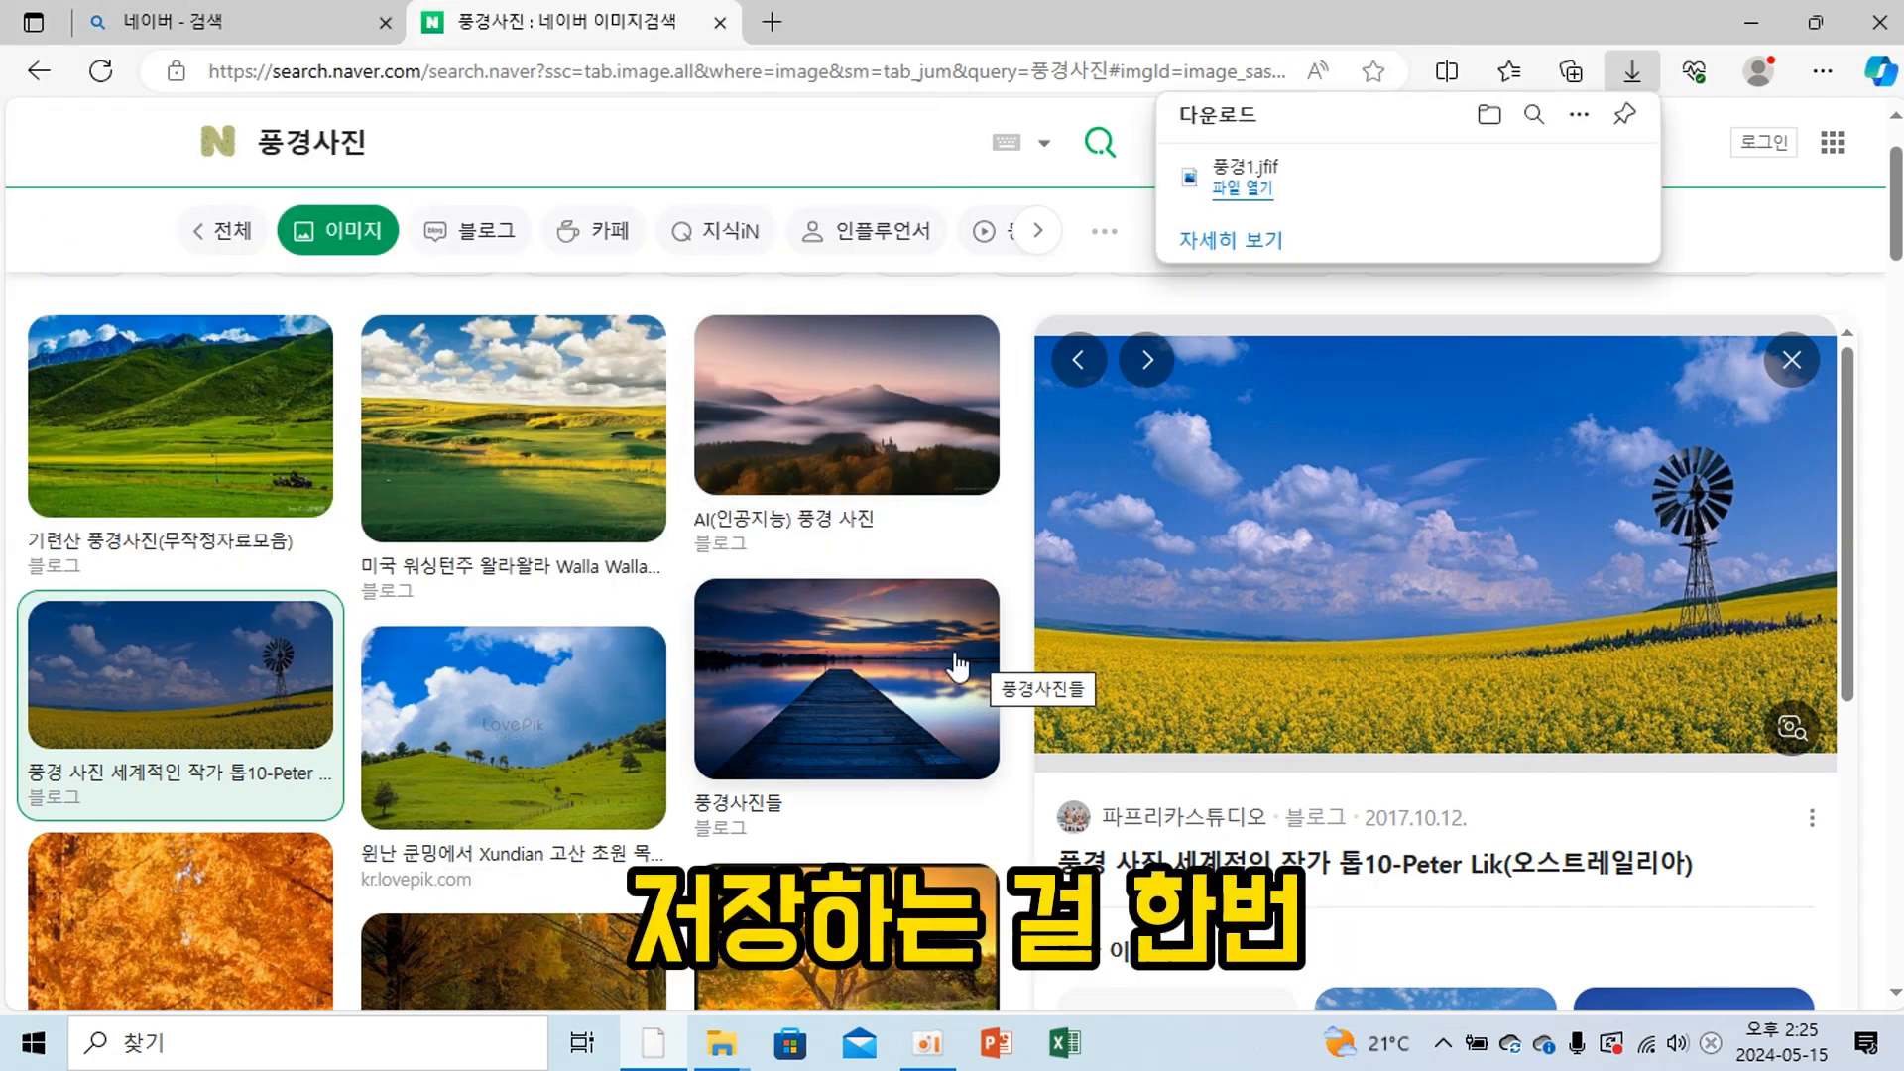
Open the related image of a lone tree in a yellow flower field, titled 자연풍경사진 또렷하게 담으려면 이렇게 해보세요.
{"action": "scroll", "coordinate": [1164, 627], "scroll_direction": "down", "scroll_amount": 4}
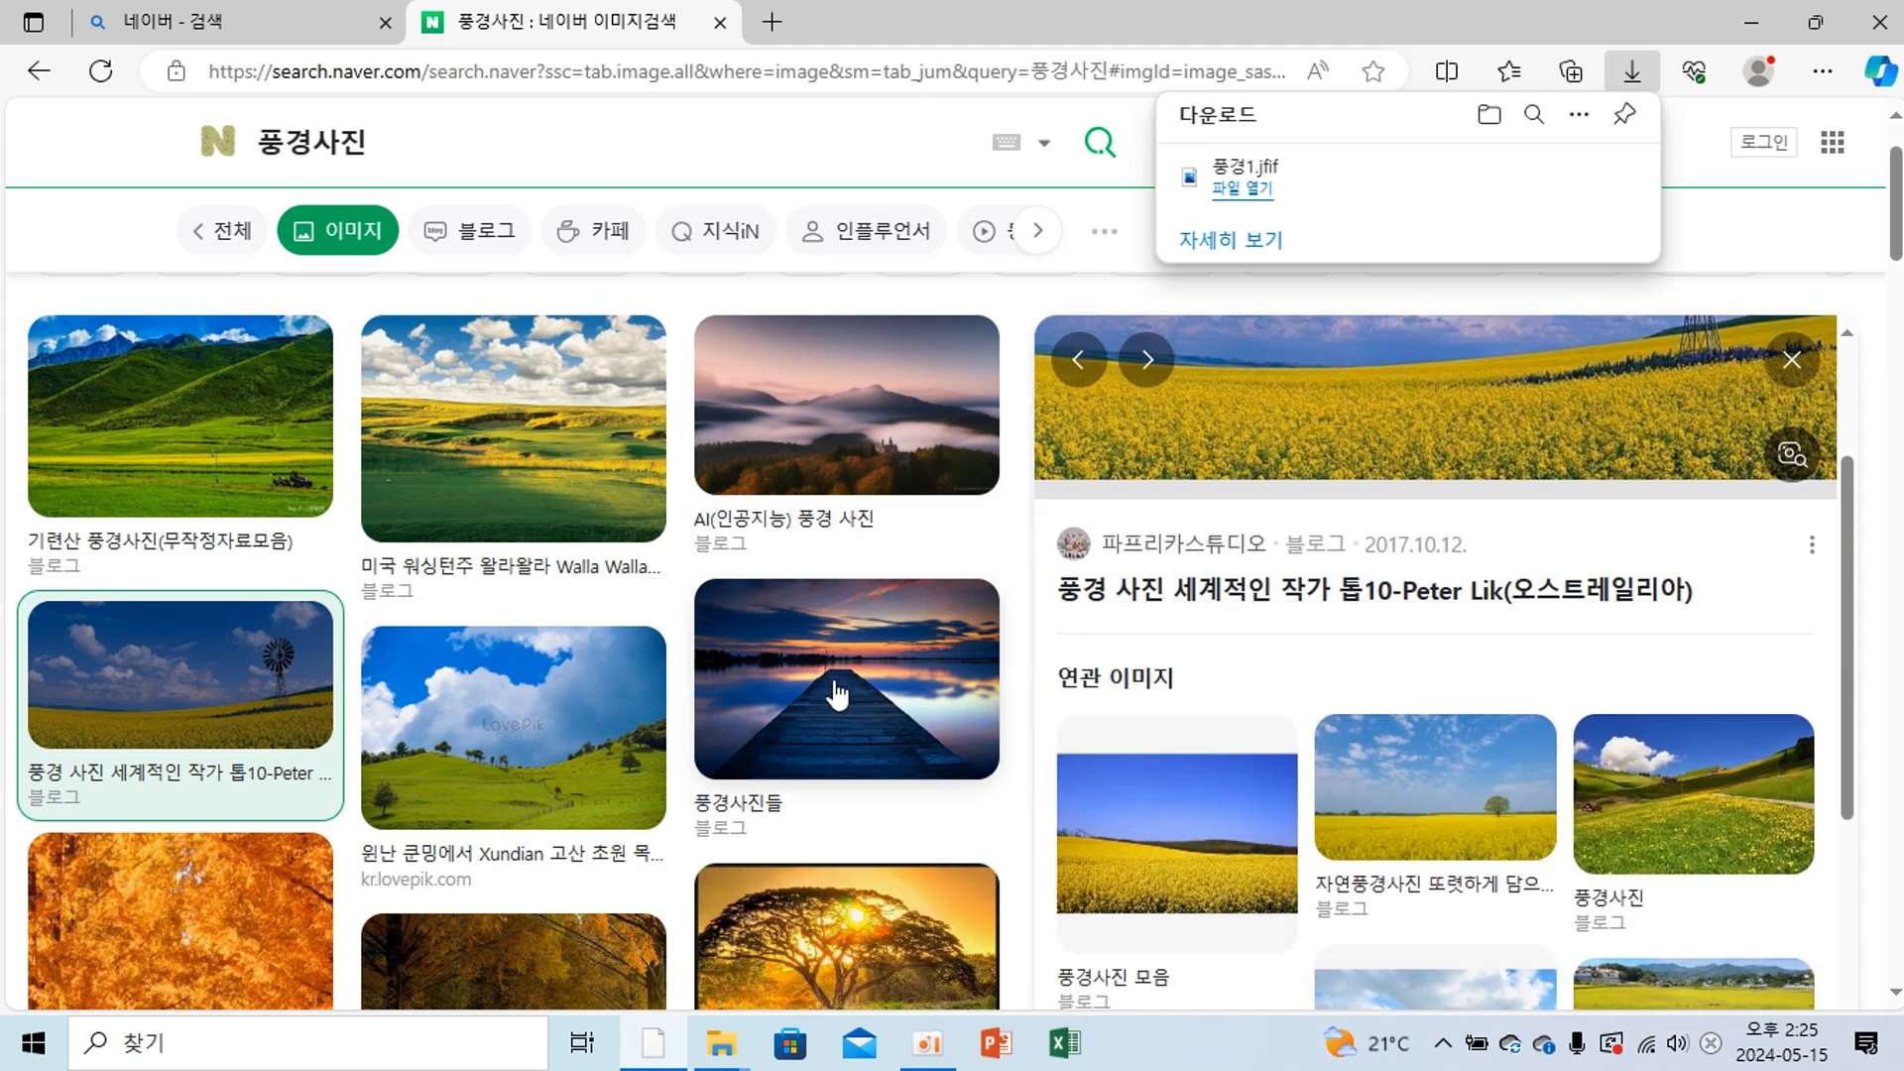
{"action": "scroll", "coordinate": [830, 685], "scroll_direction": "down", "scroll_amount": 4}
{"action": "scroll", "coordinate": [772, 672], "scroll_direction": "down", "scroll_amount": 4}
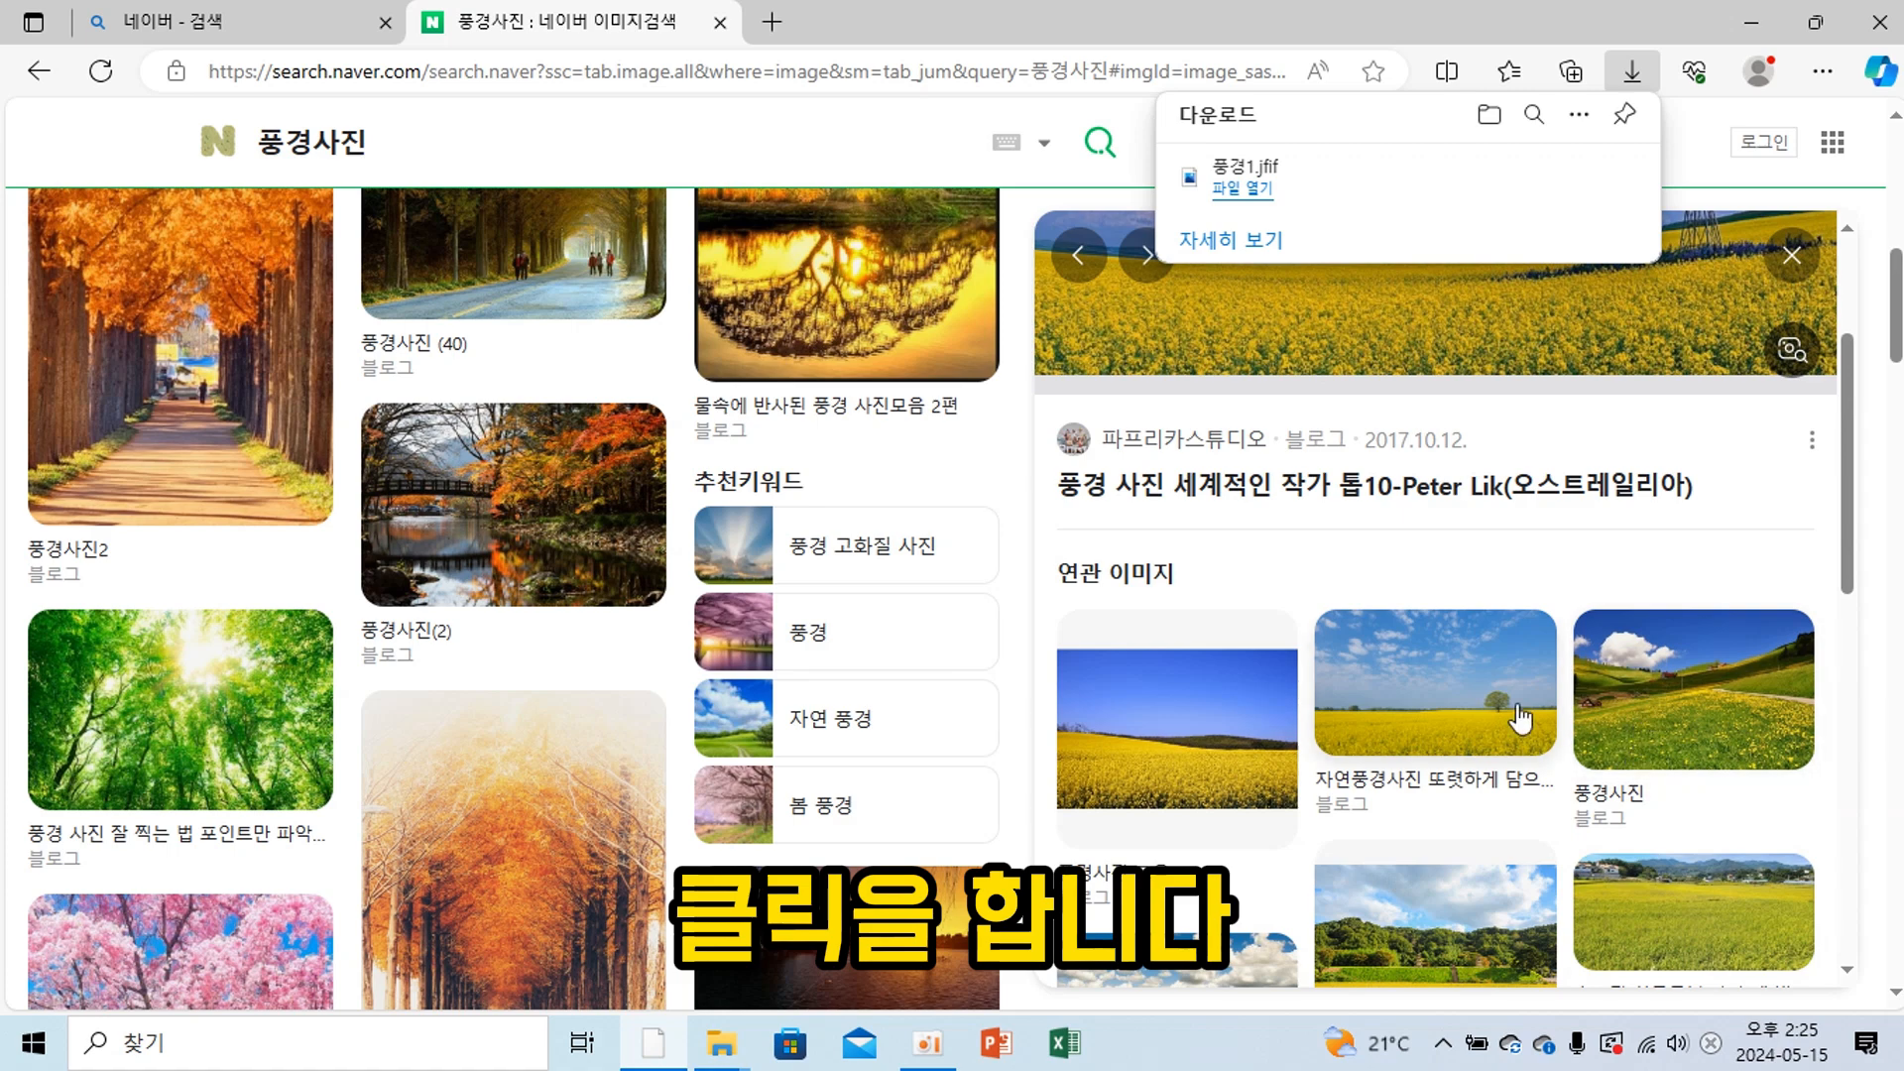
{"action": "left_click", "coordinate": [1443, 726]}
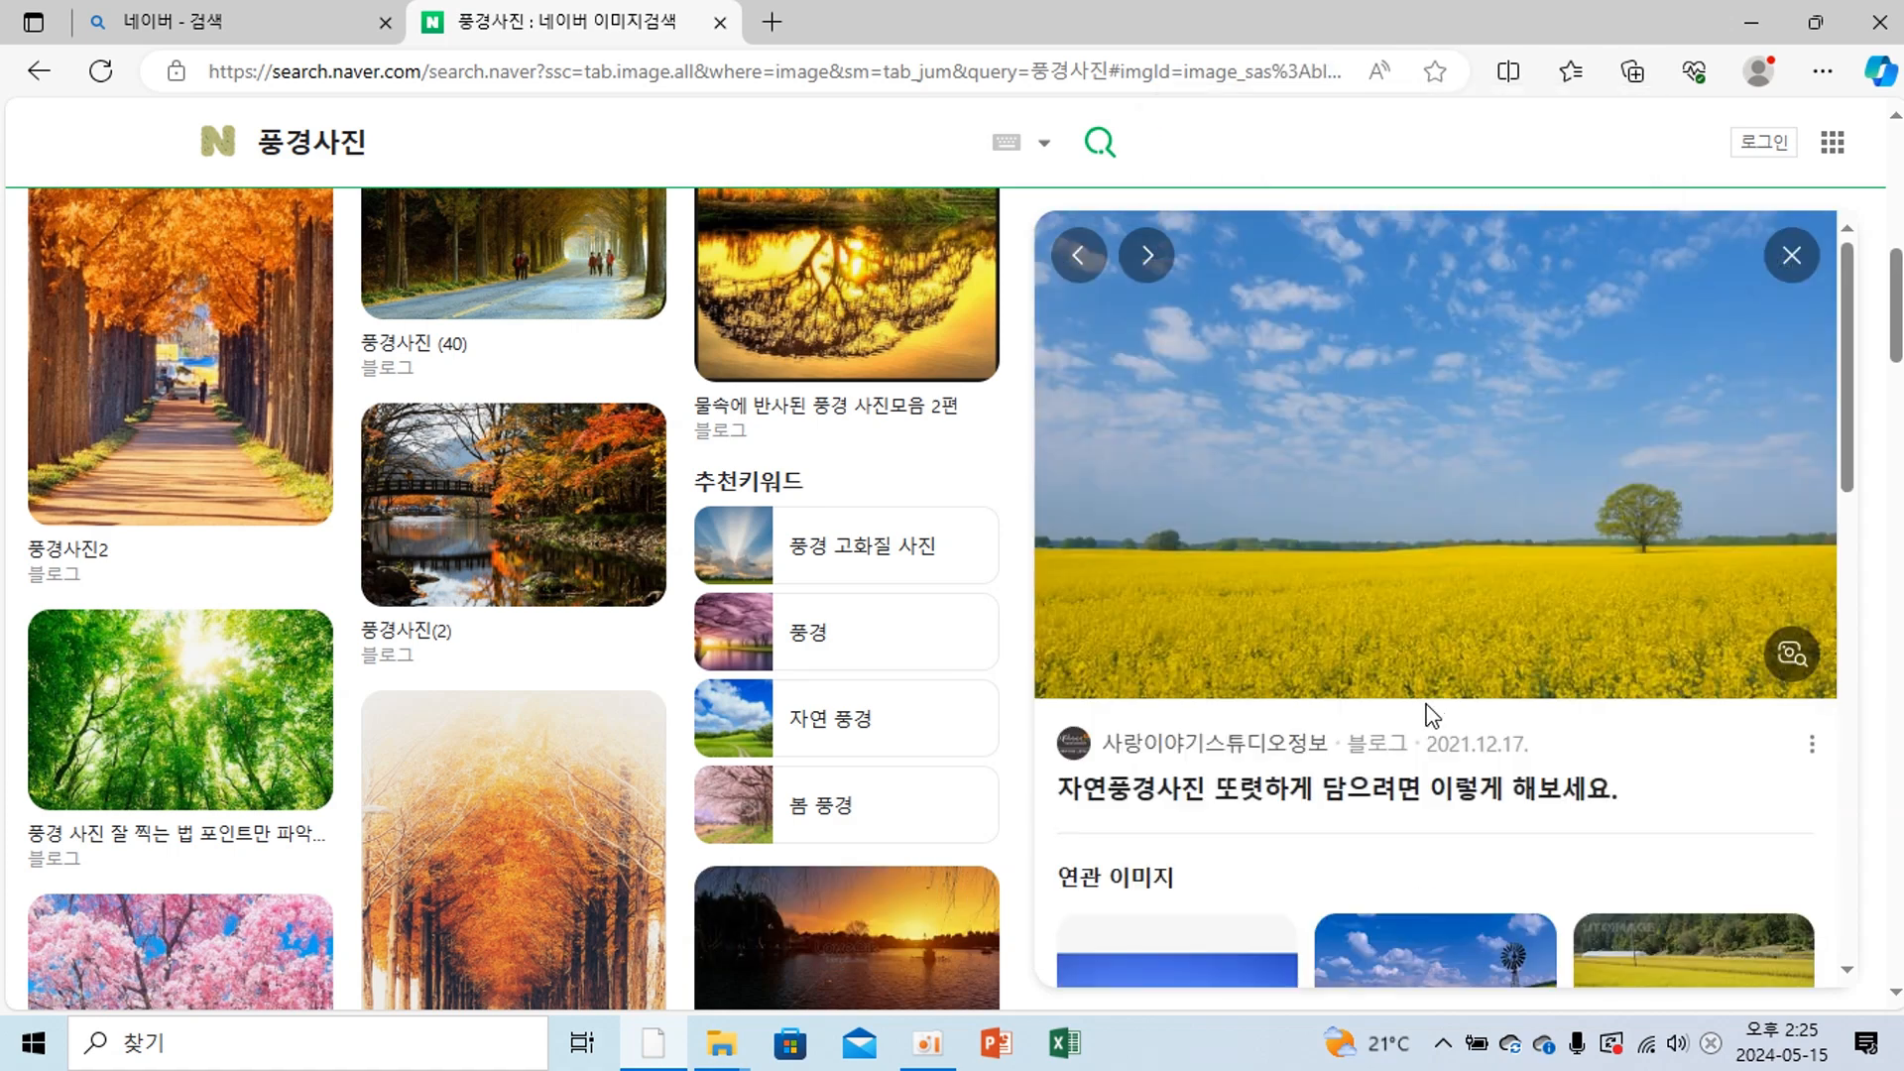
{"action": "mouse_move", "coordinate": [1424, 685]}
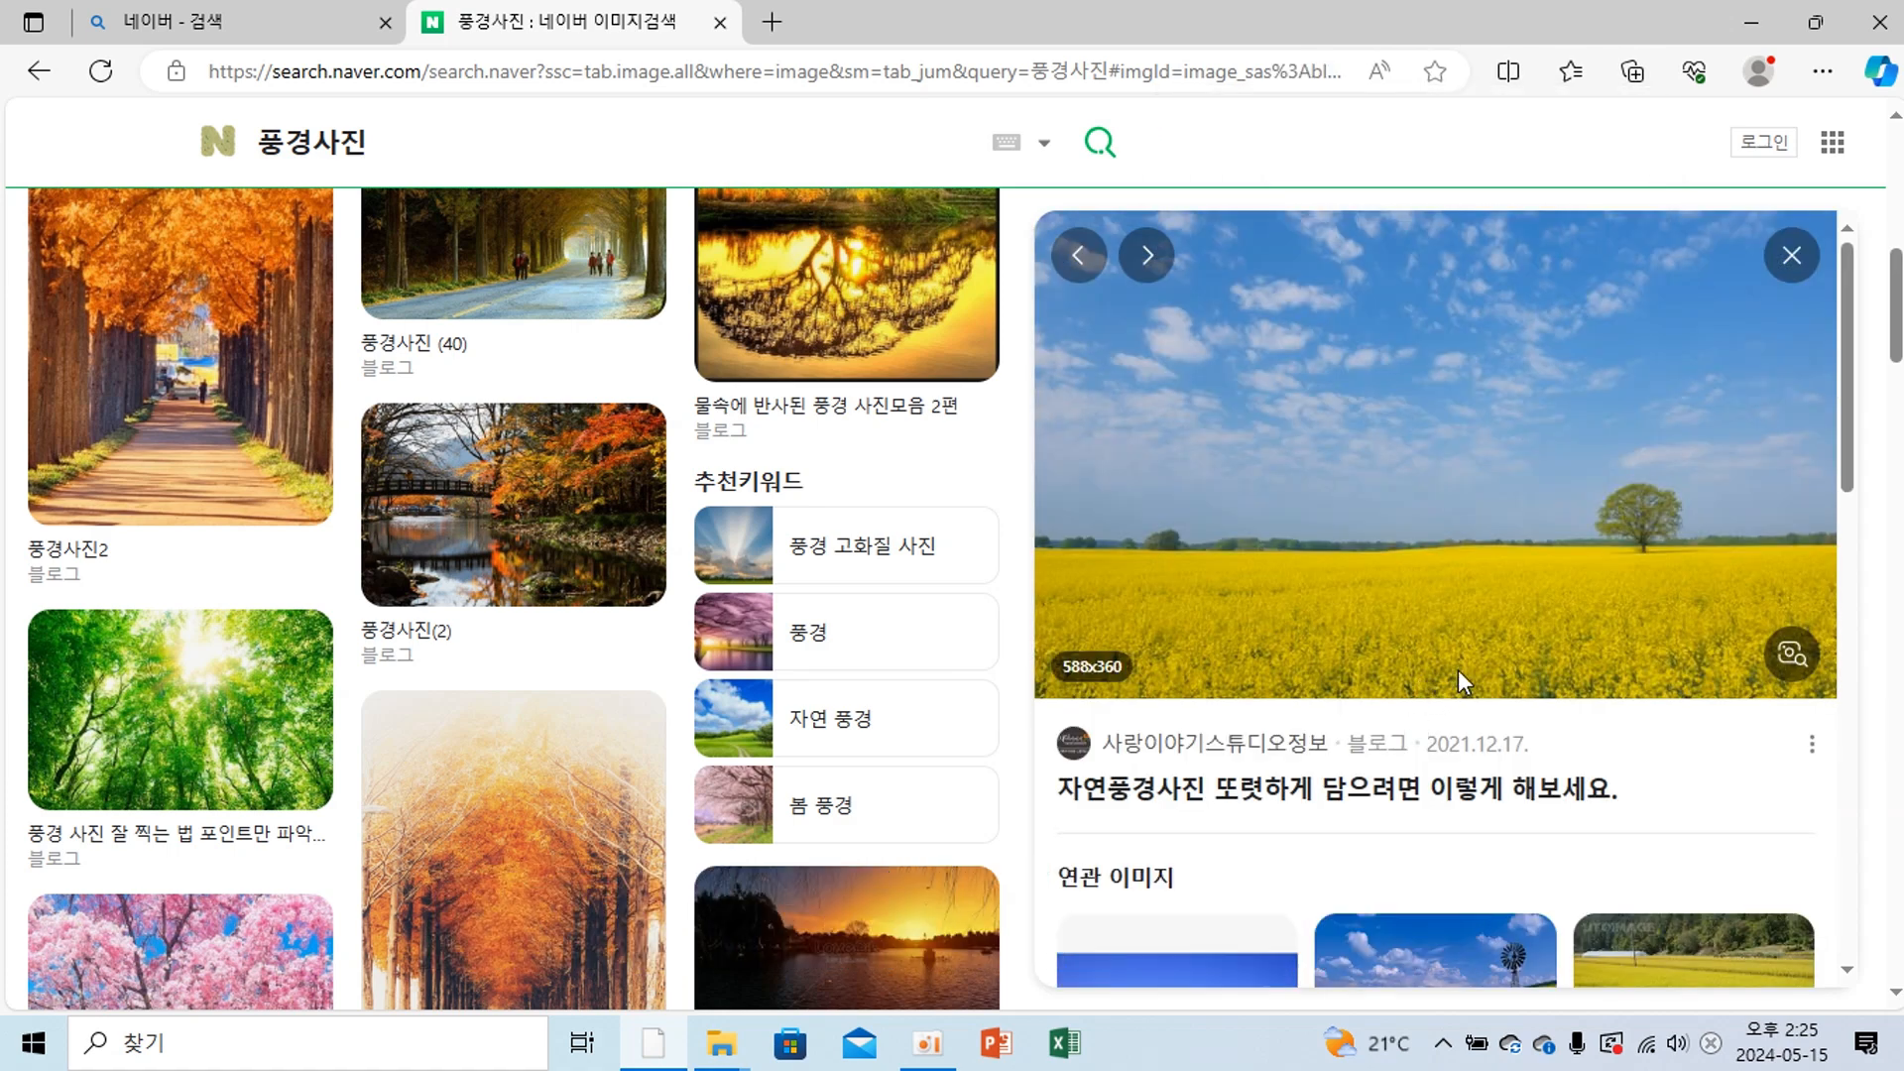
{"action": "right_click", "coordinate": [892, 455]}
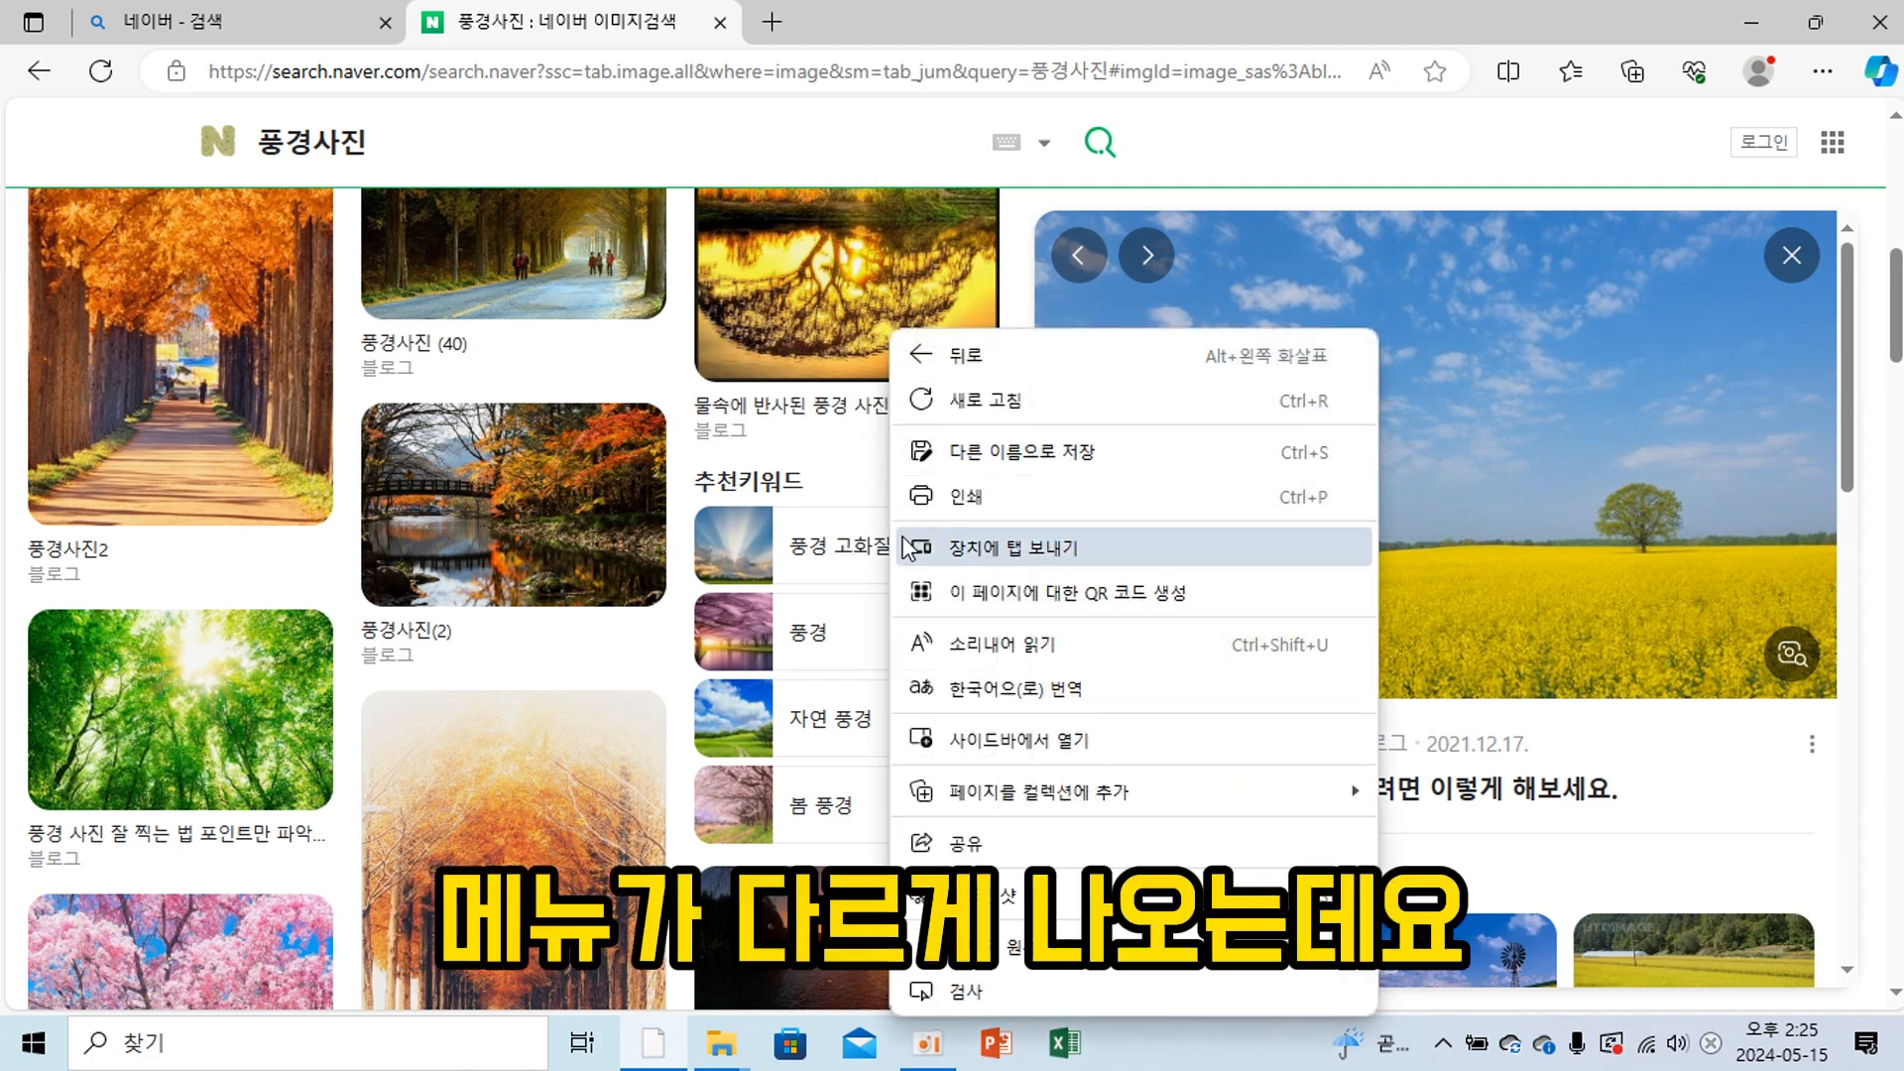
{"action": "left_click", "coordinate": [1736, 809]}
{"action": "left_click", "coordinate": [1736, 808]}
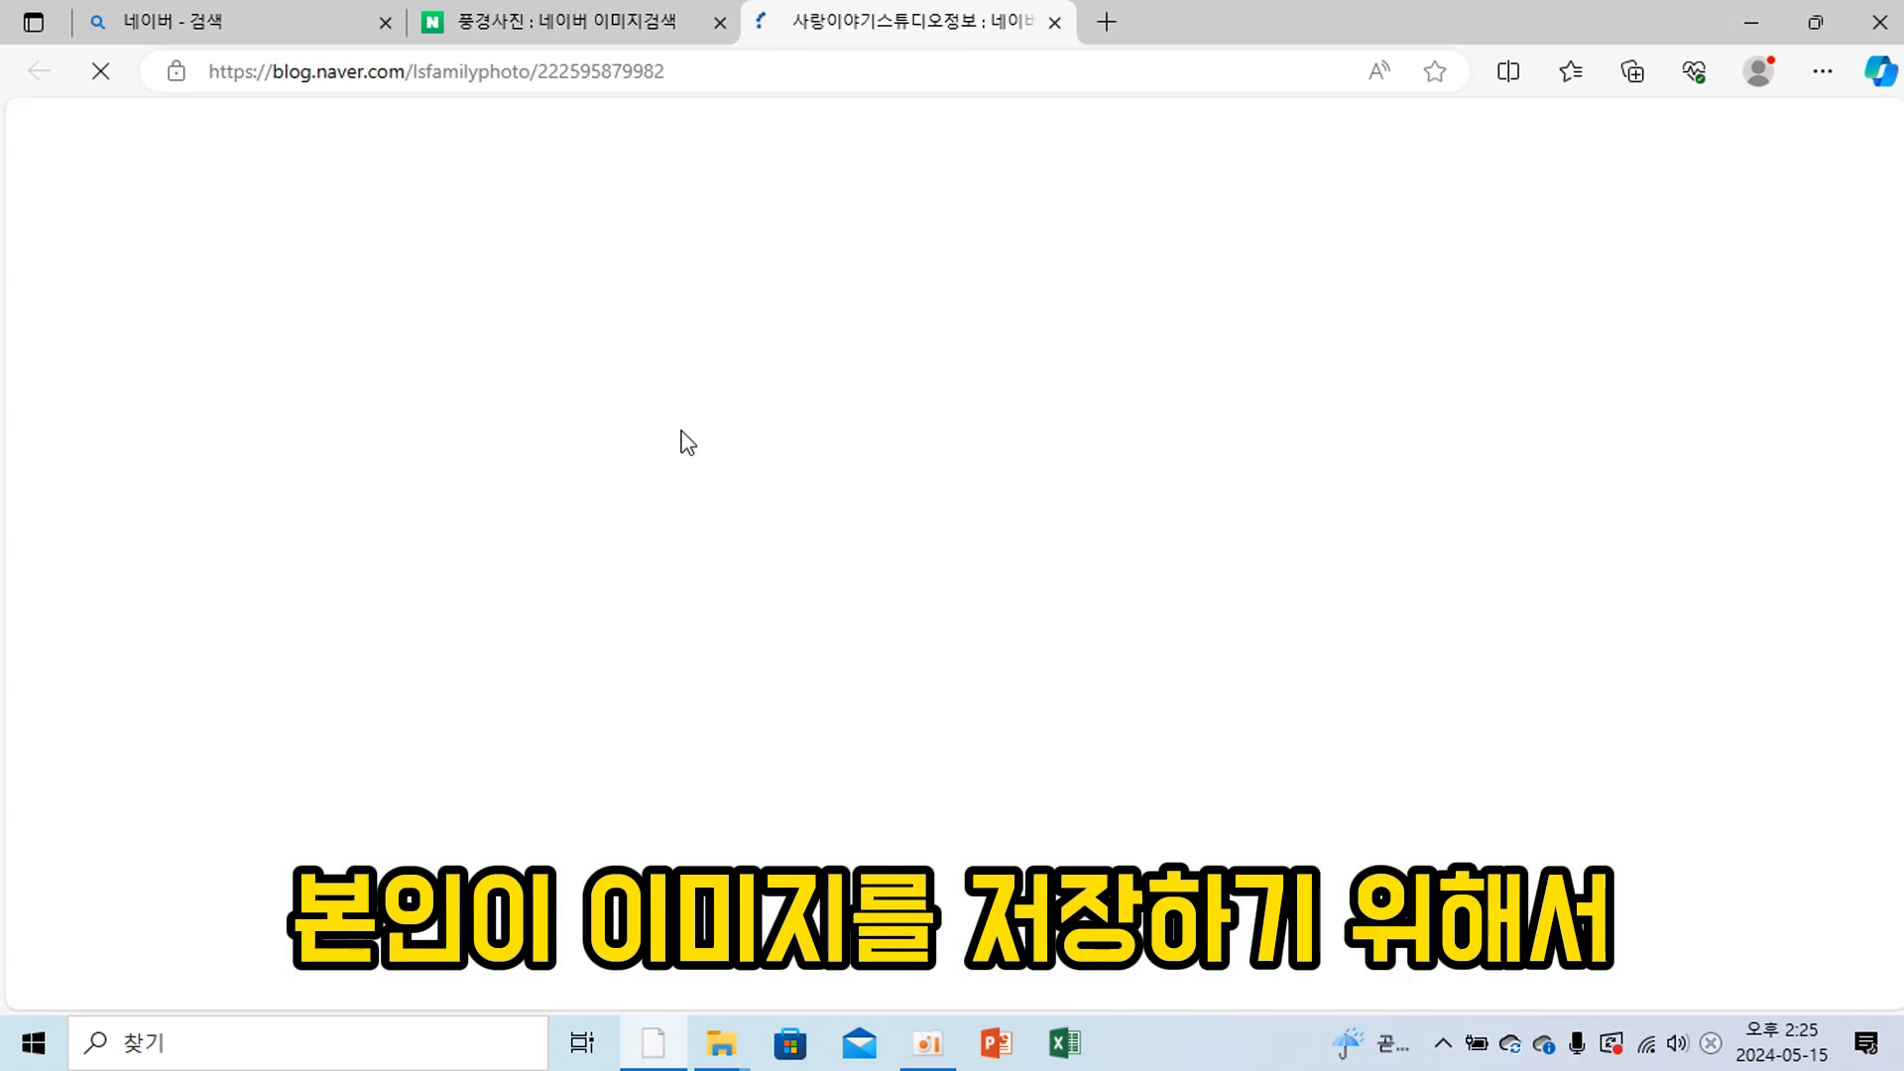
{"action": "left_click", "coordinate": [553, 32]}
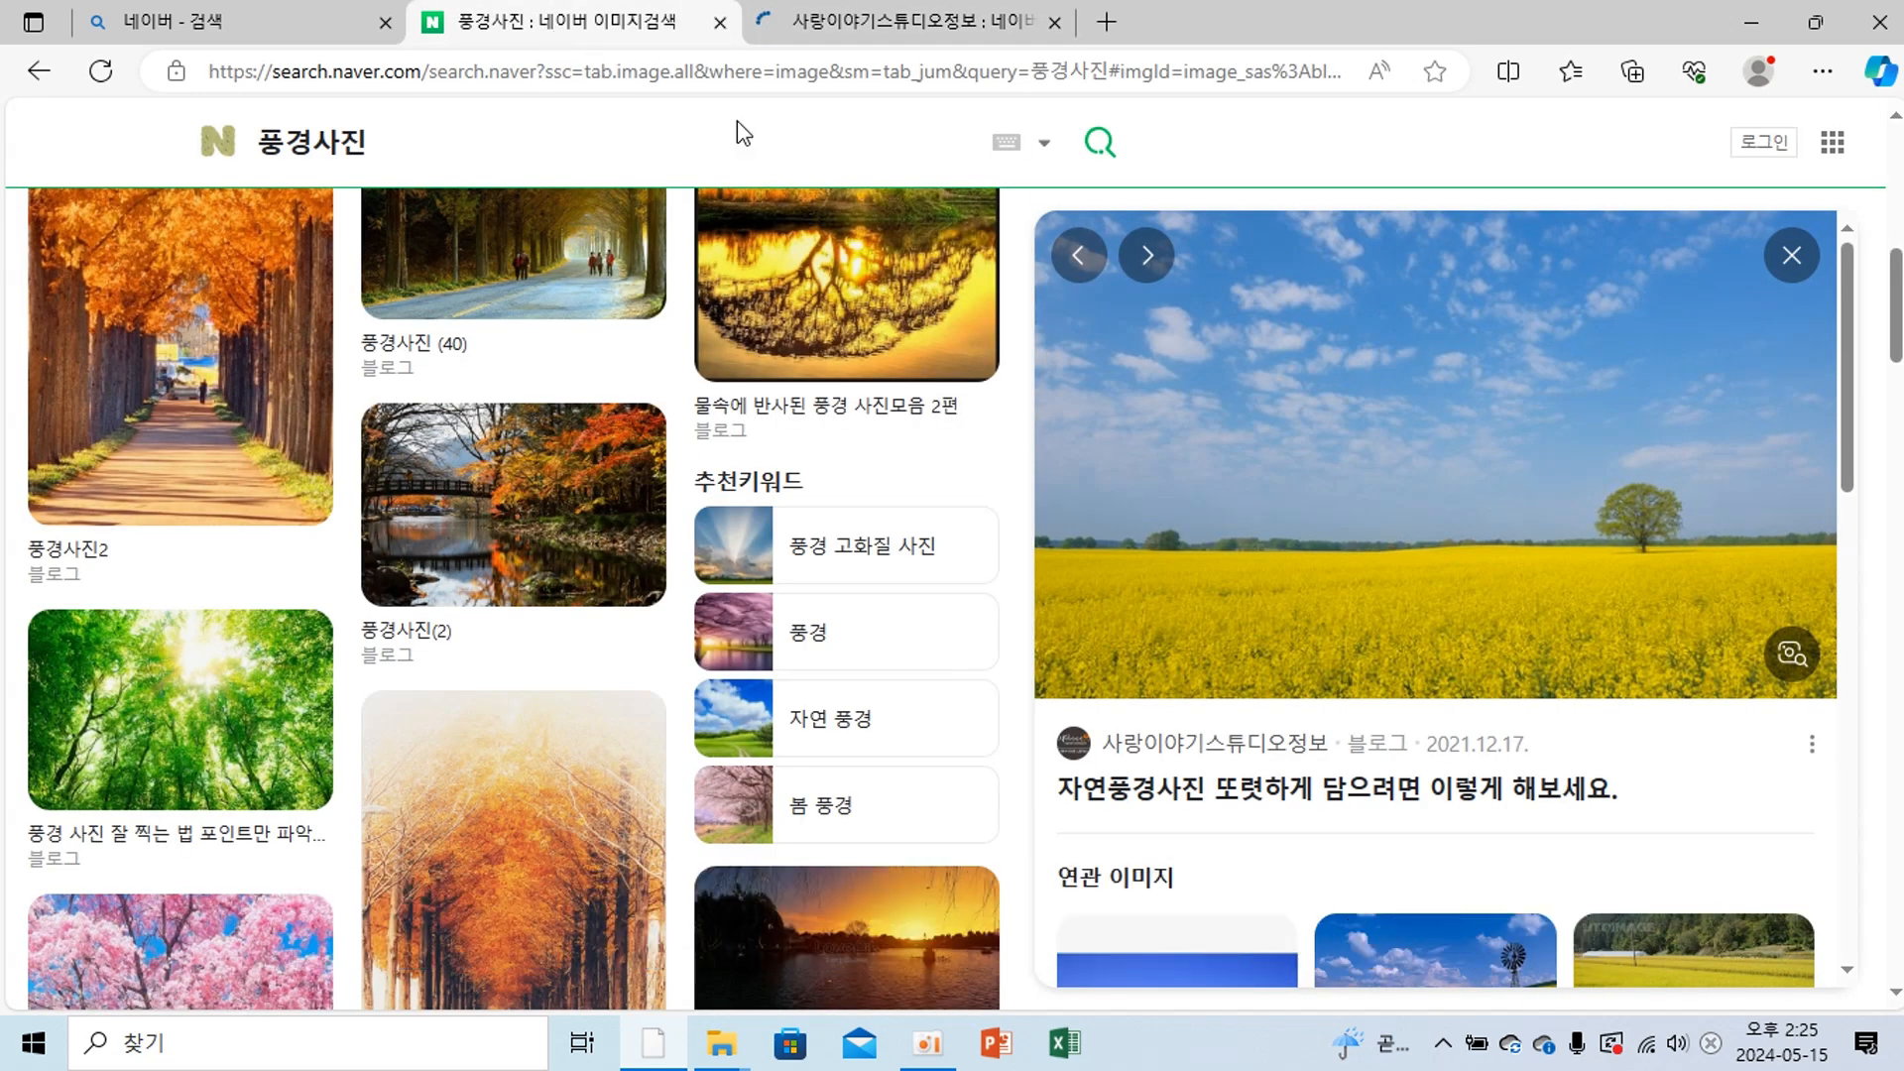
Save the lone-tree picture in the 사진 folder under the file name 풍경2 and close the browser.
{"action": "right_click", "coordinate": [1399, 371]}
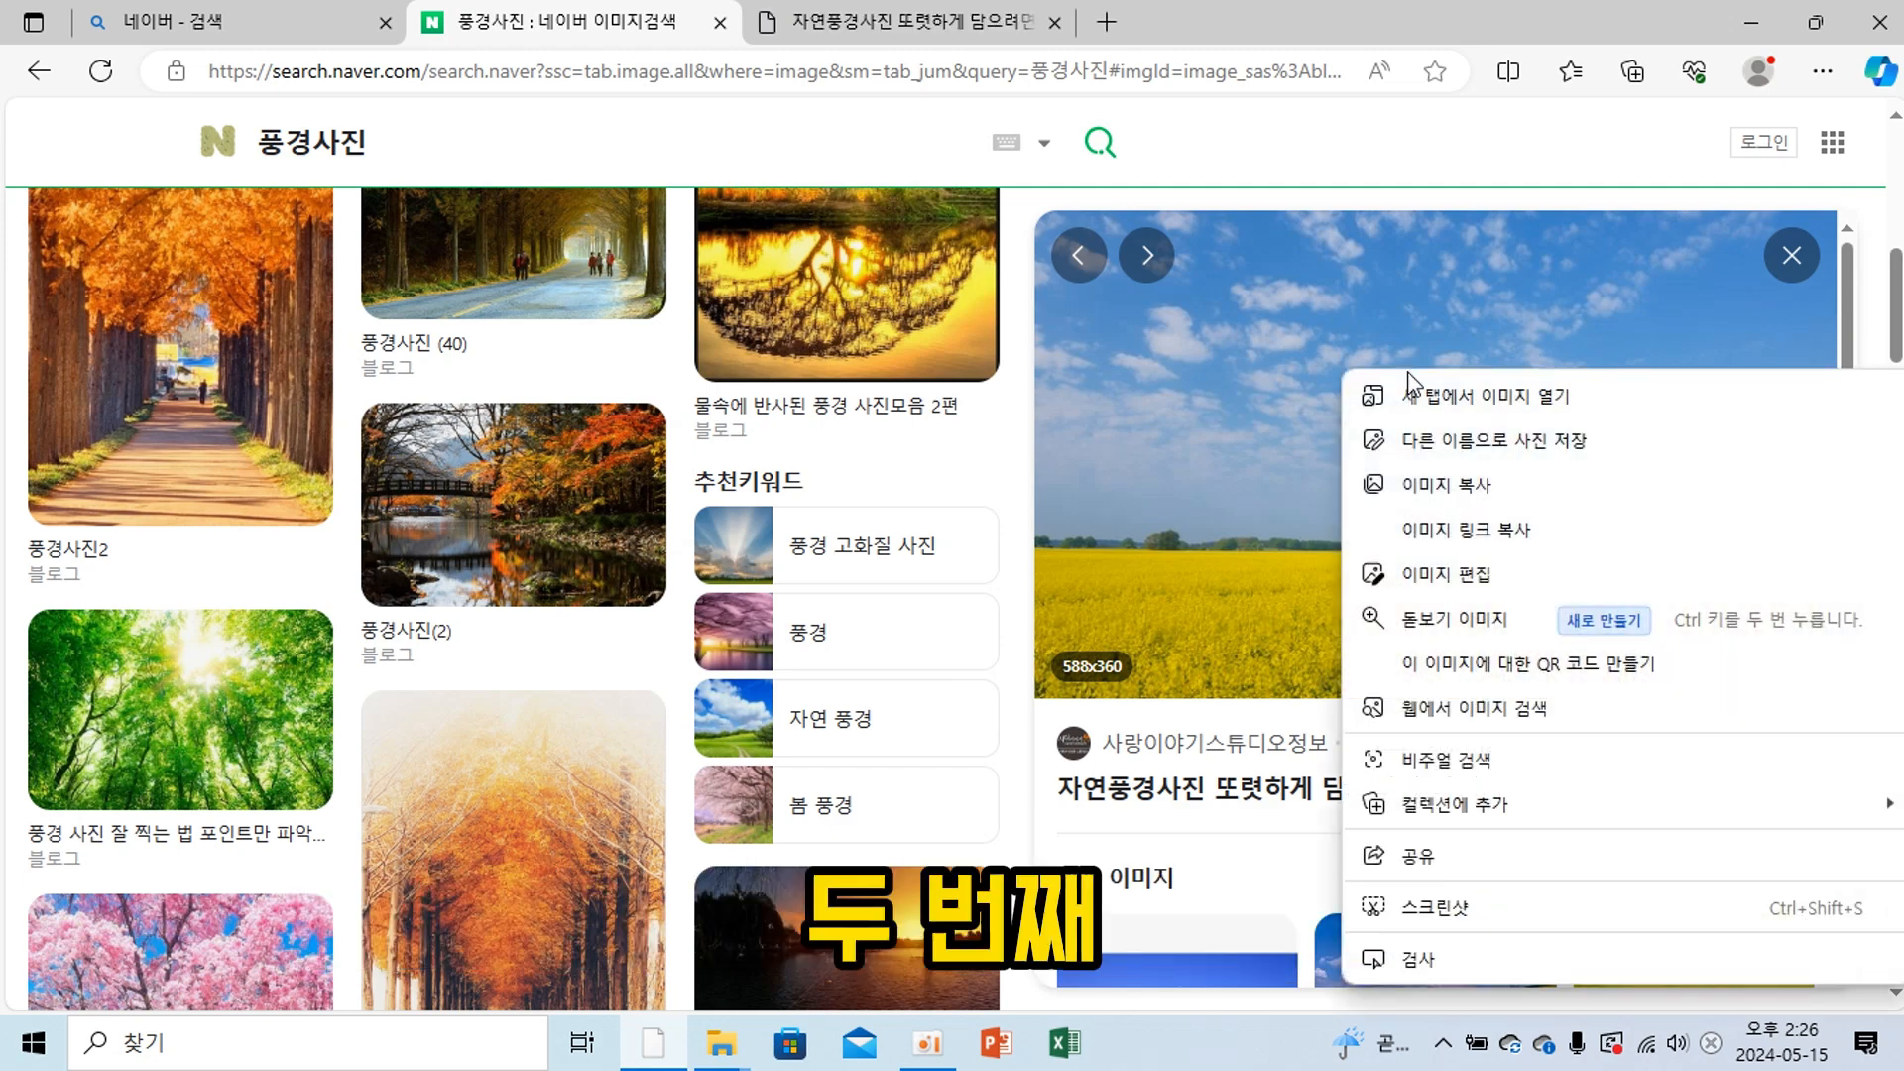
{"action": "left_click", "coordinate": [1441, 442]}
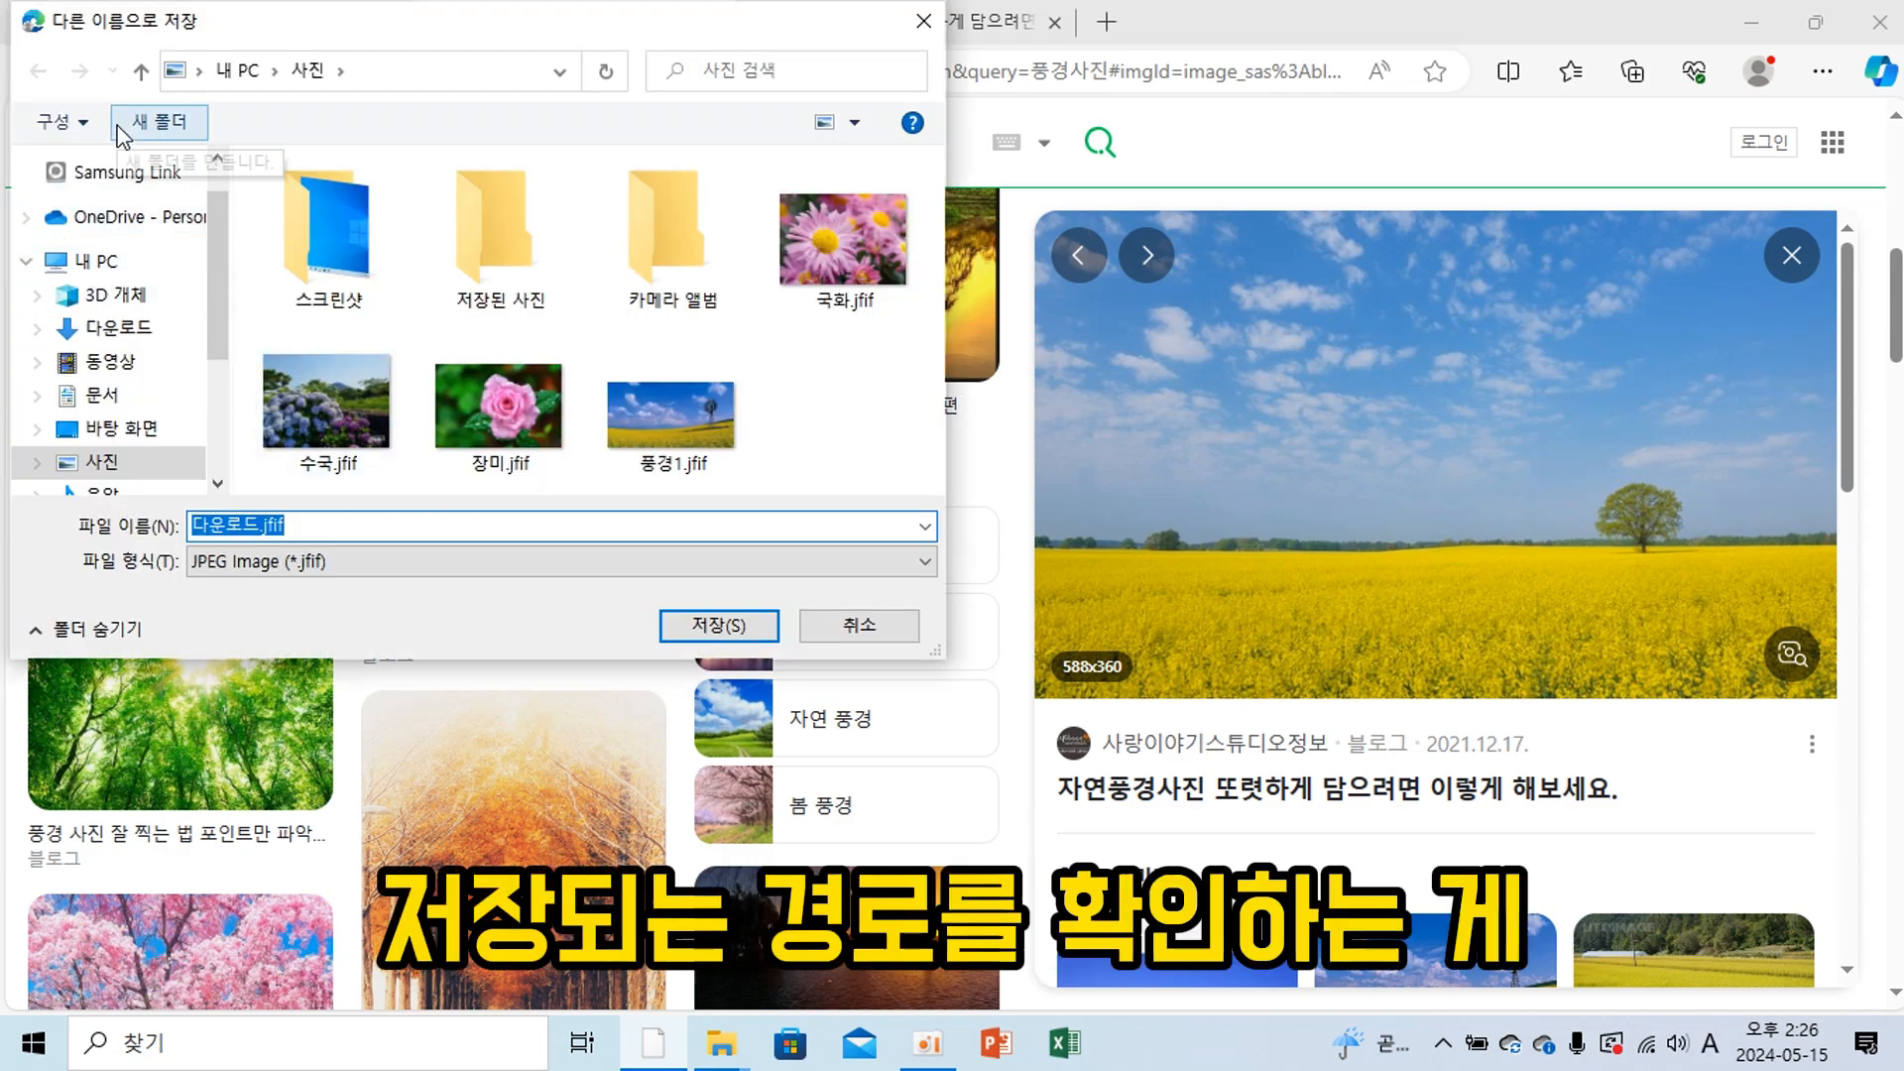
{"action": "left_click", "coordinate": [88, 474]}
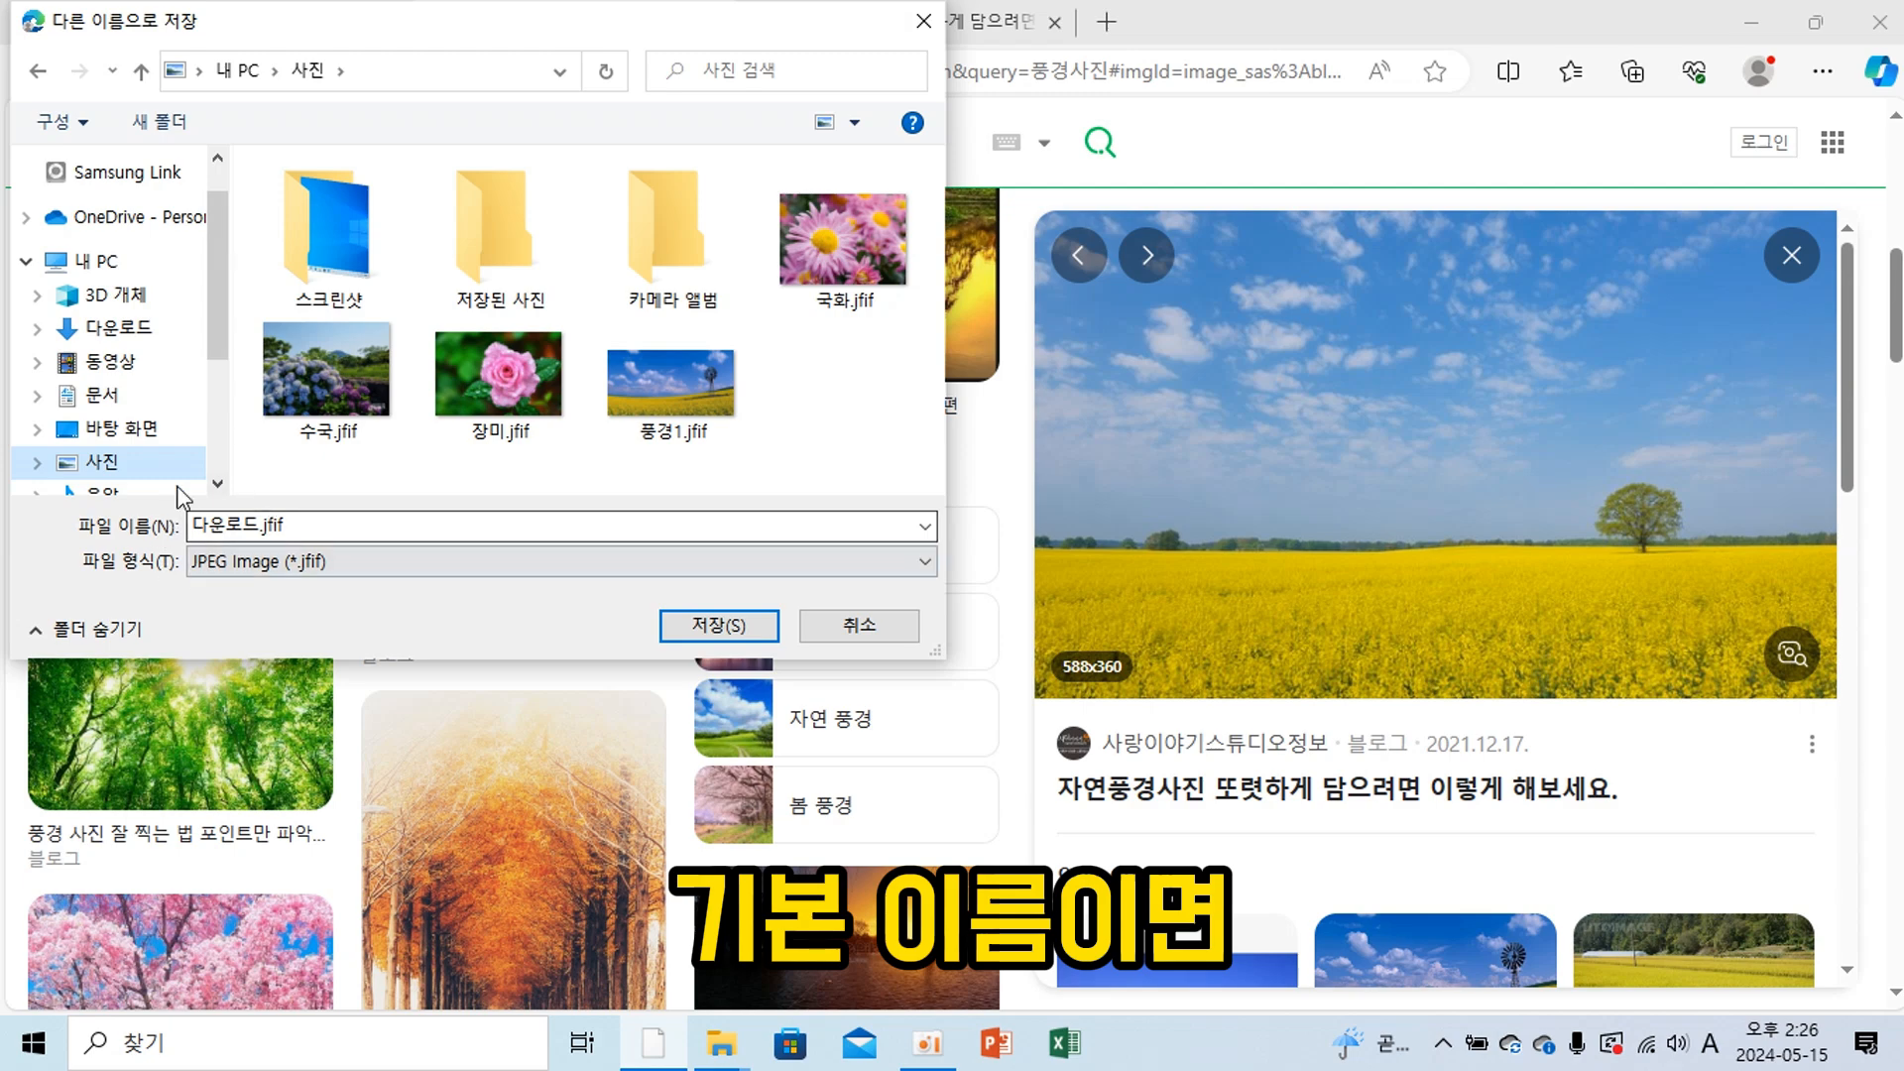
{"action": "left_click", "coordinate": [256, 525]}
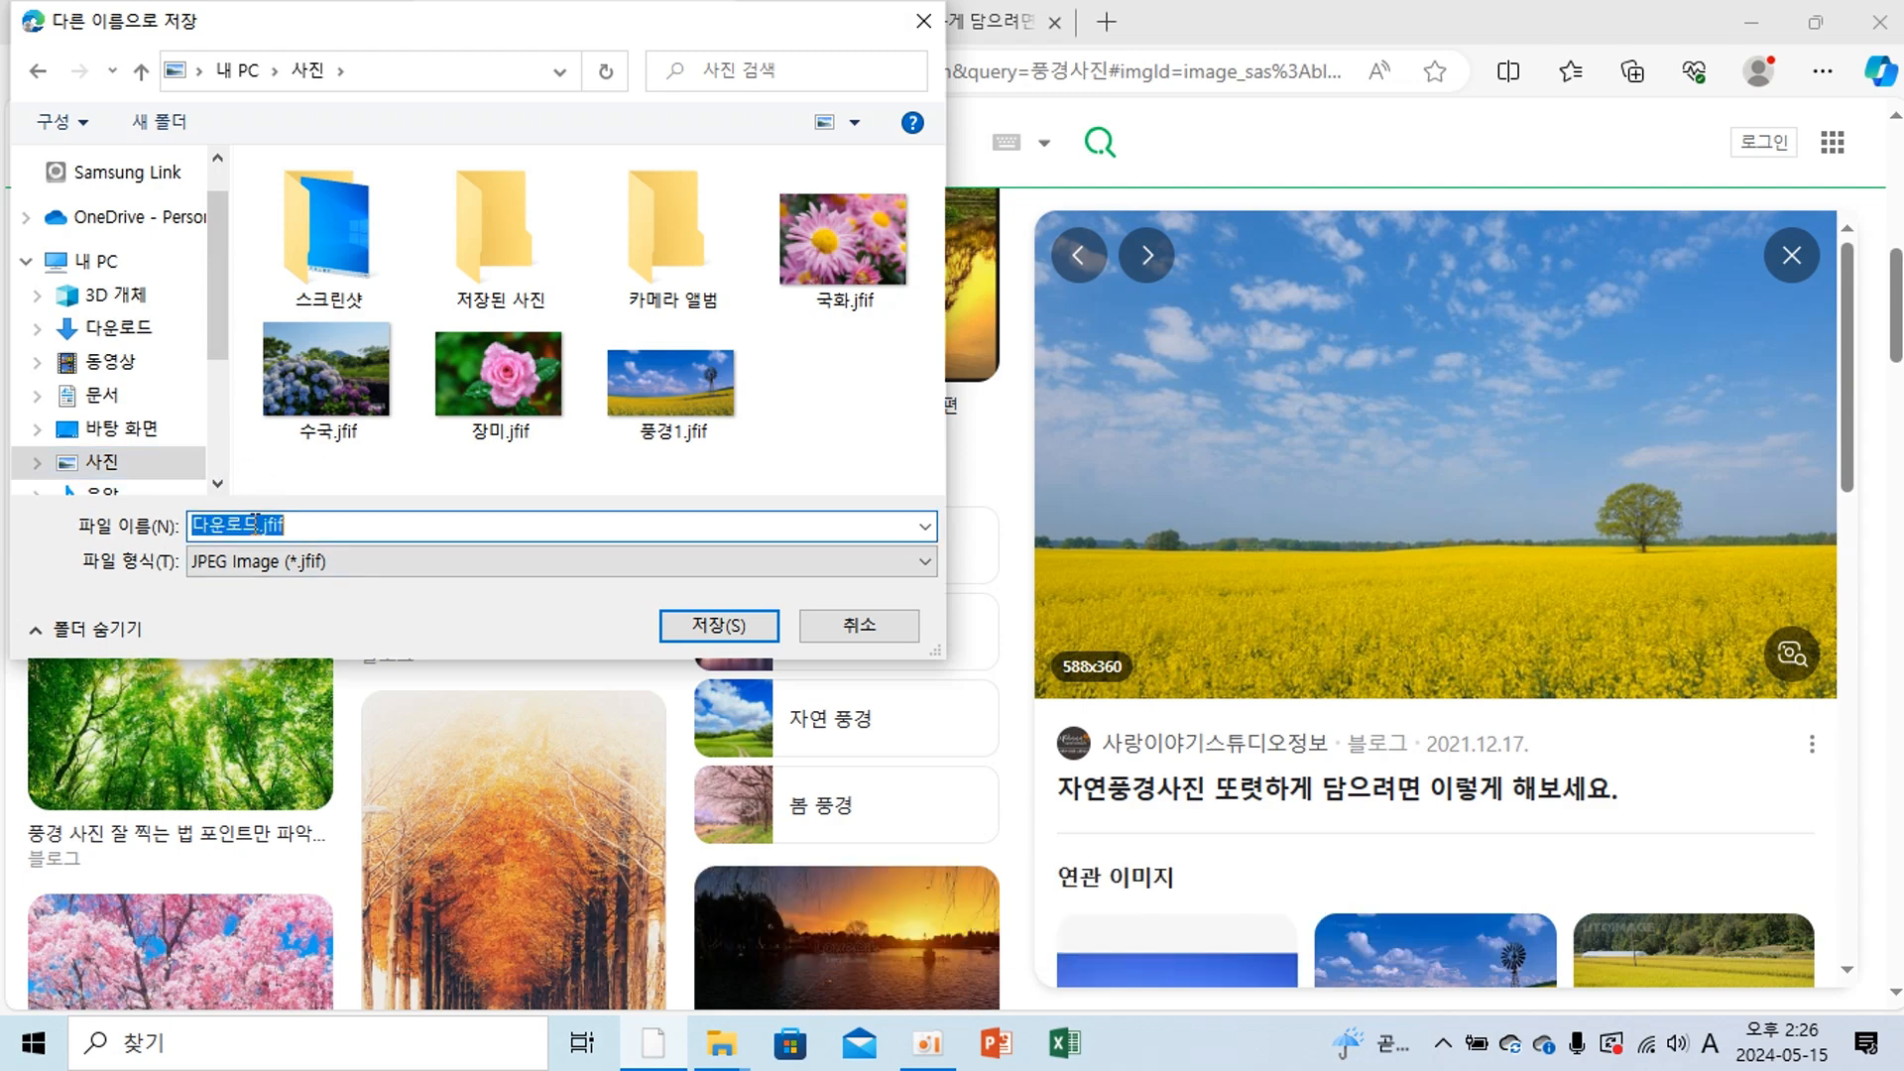
{"action": "type", "text": "vn"}
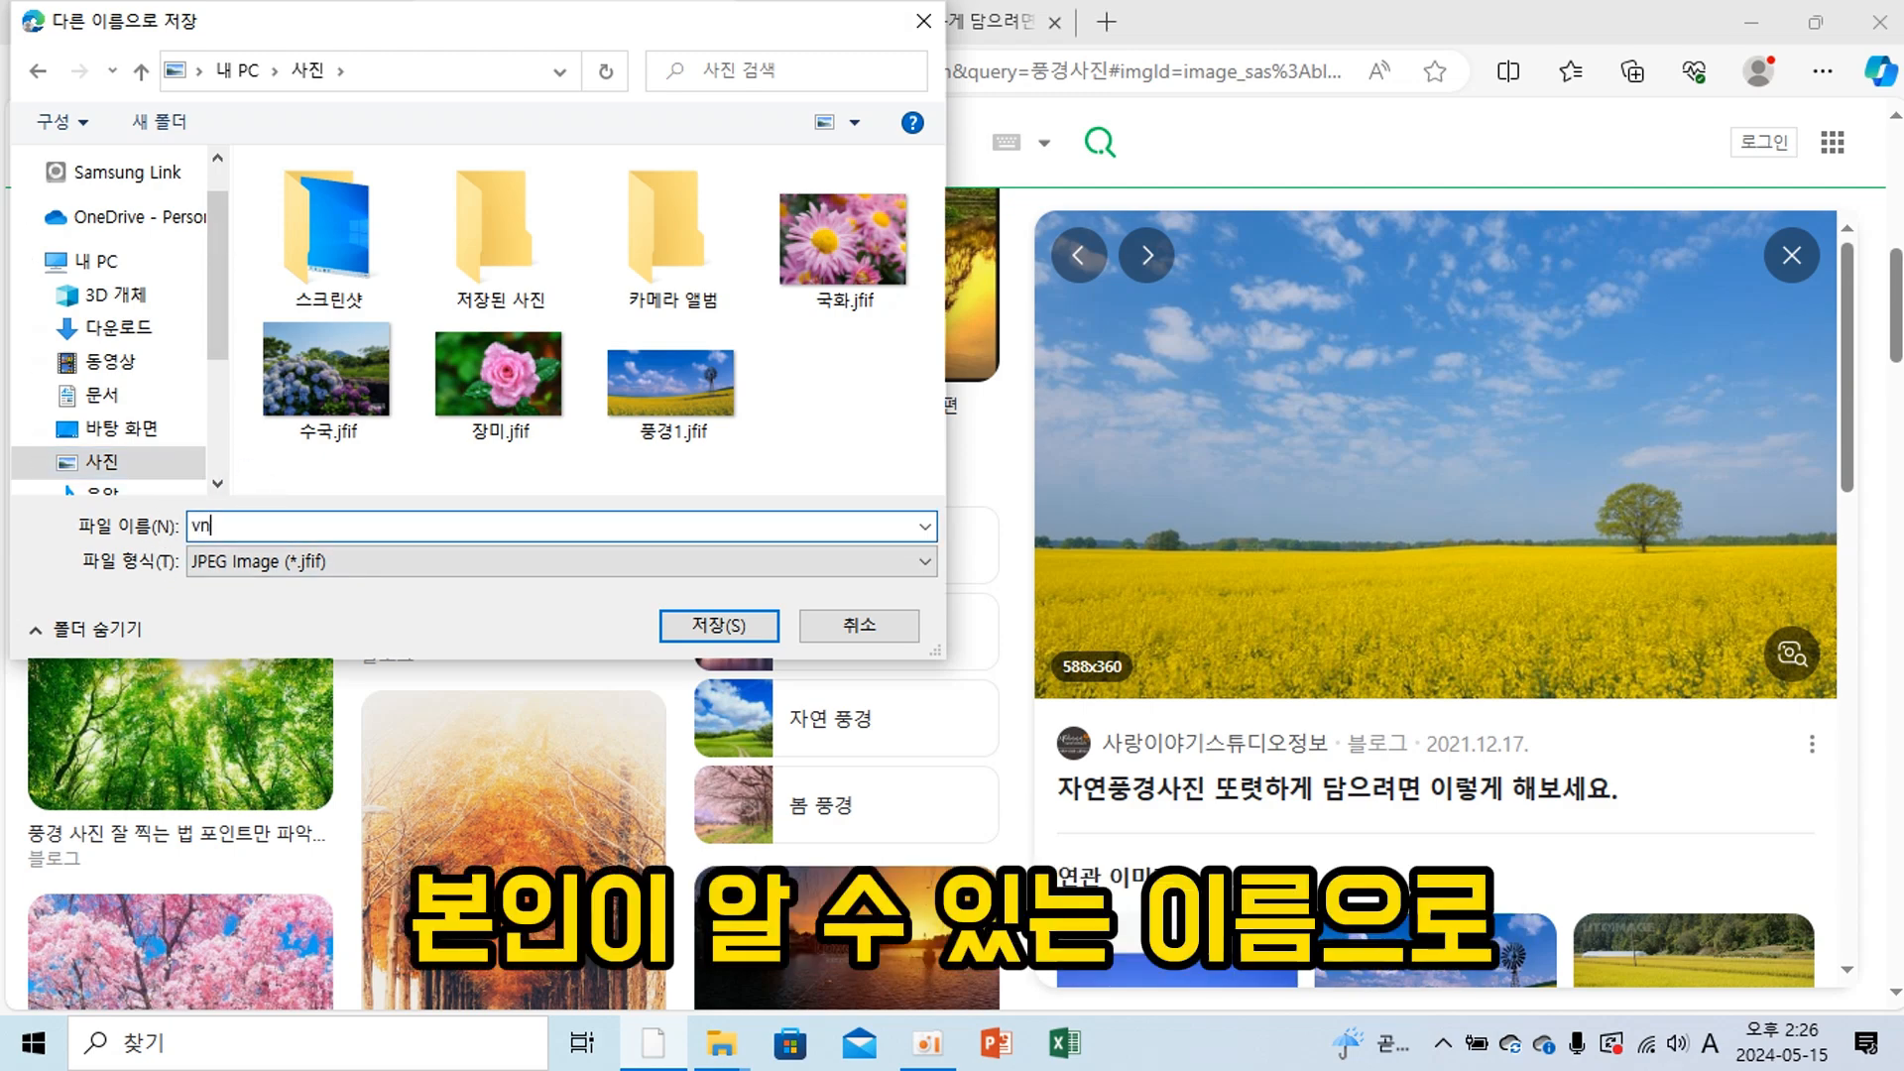
{"action": "key", "text": "Hangul"}
{"action": "type", "text": "풍경"}
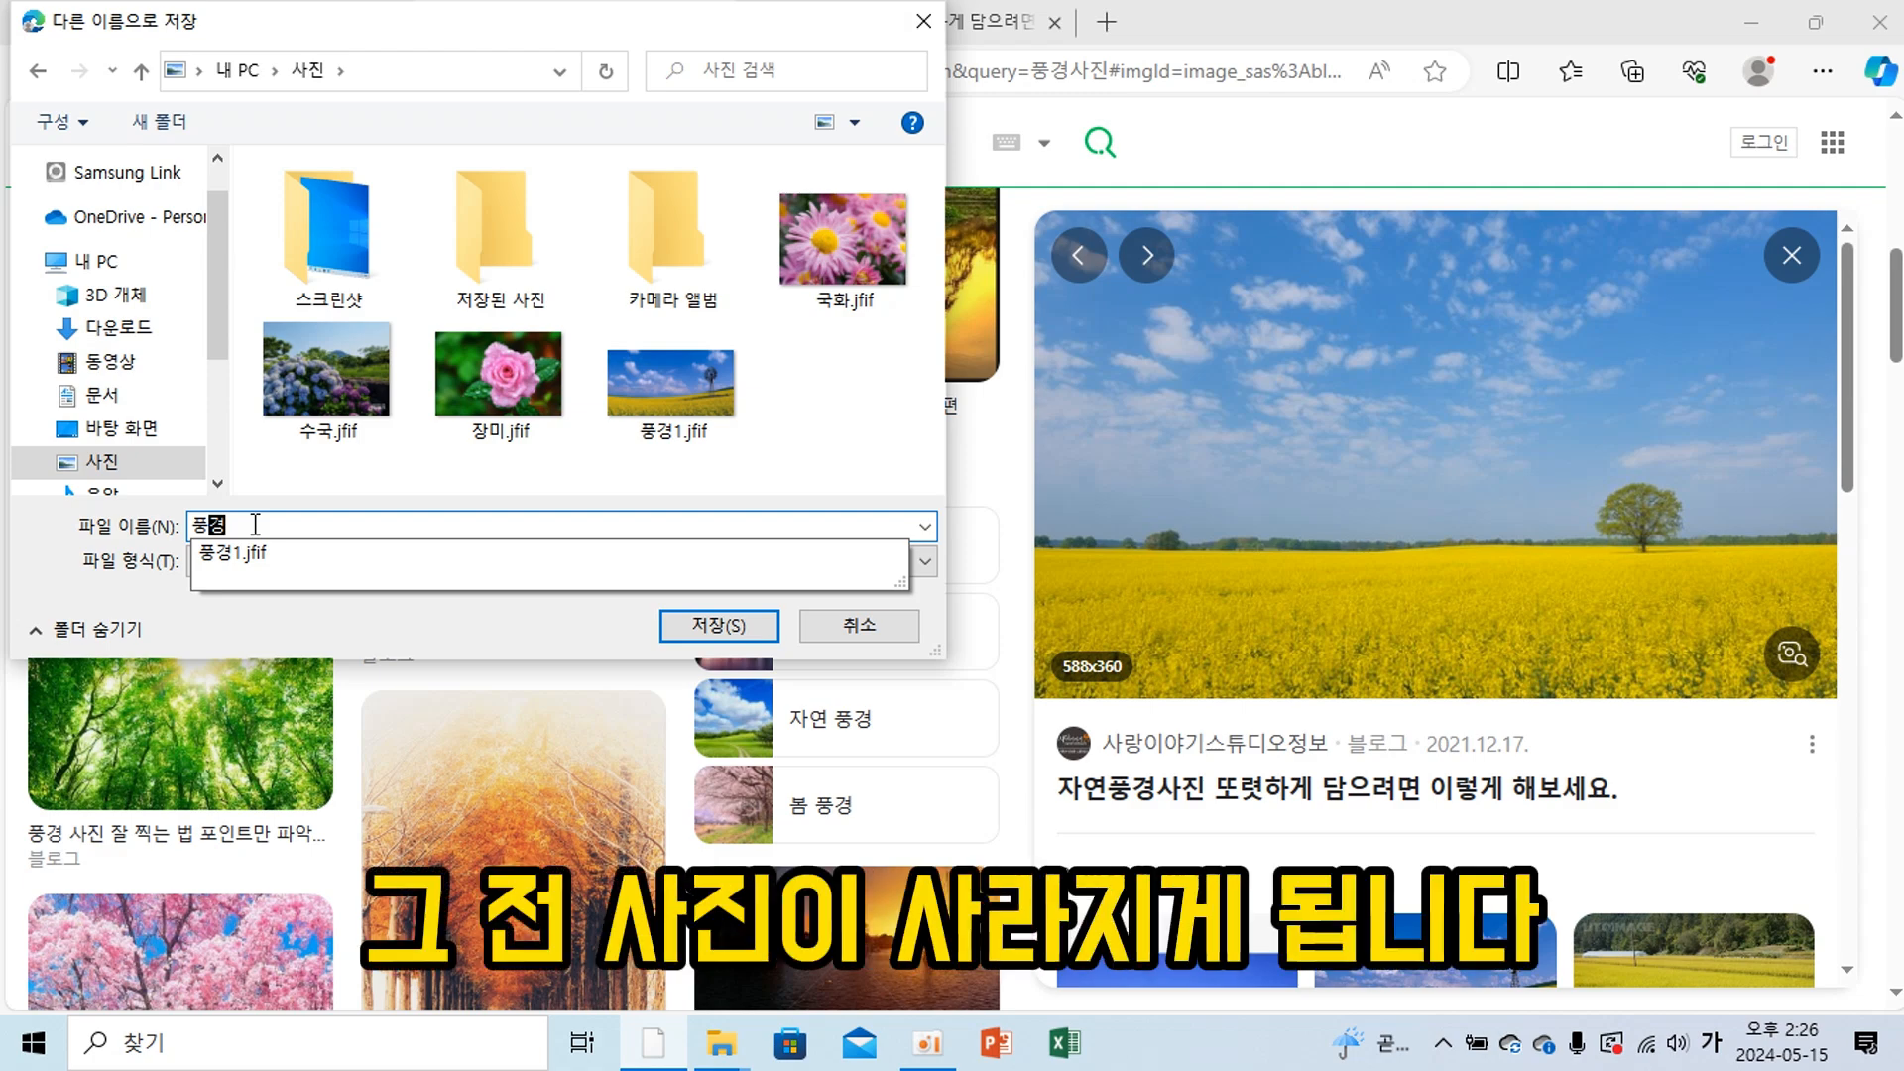
{"action": "type", "text": "2"}
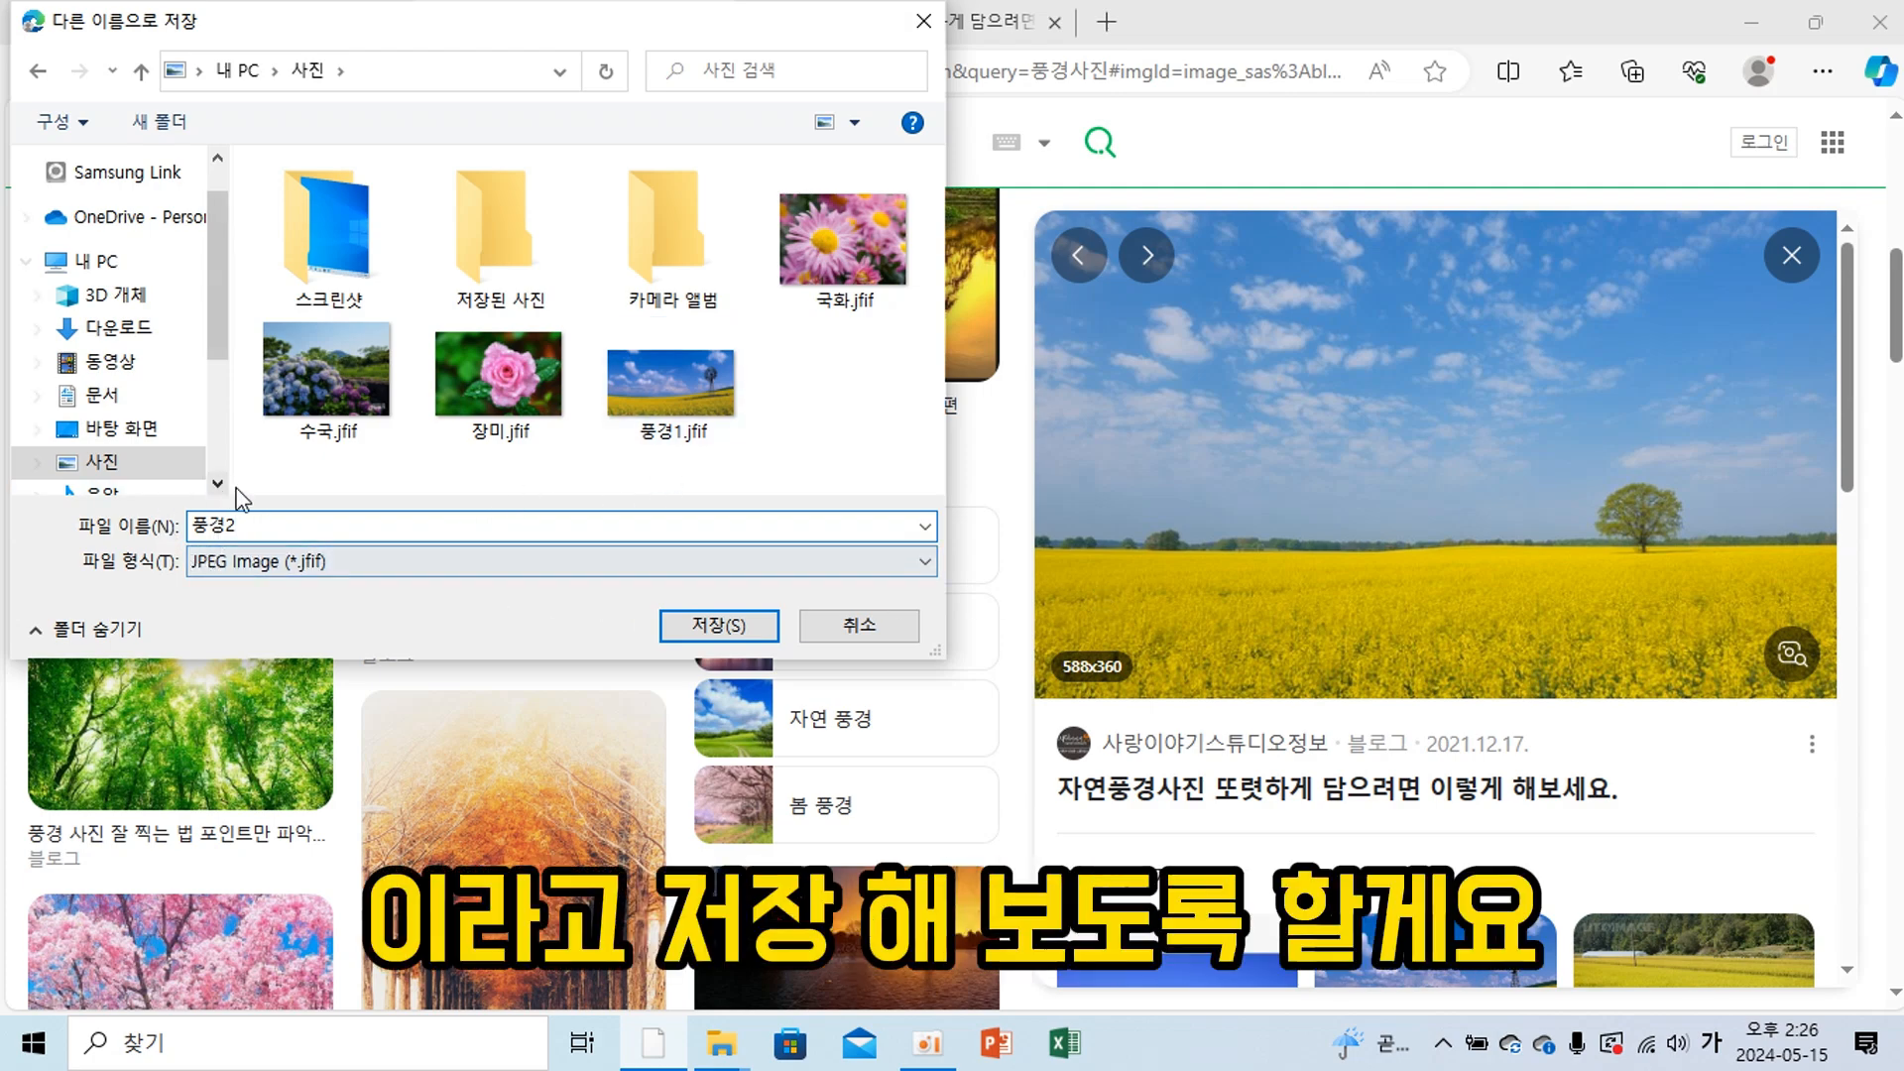
{"action": "left_click", "coordinate": [721, 625]}
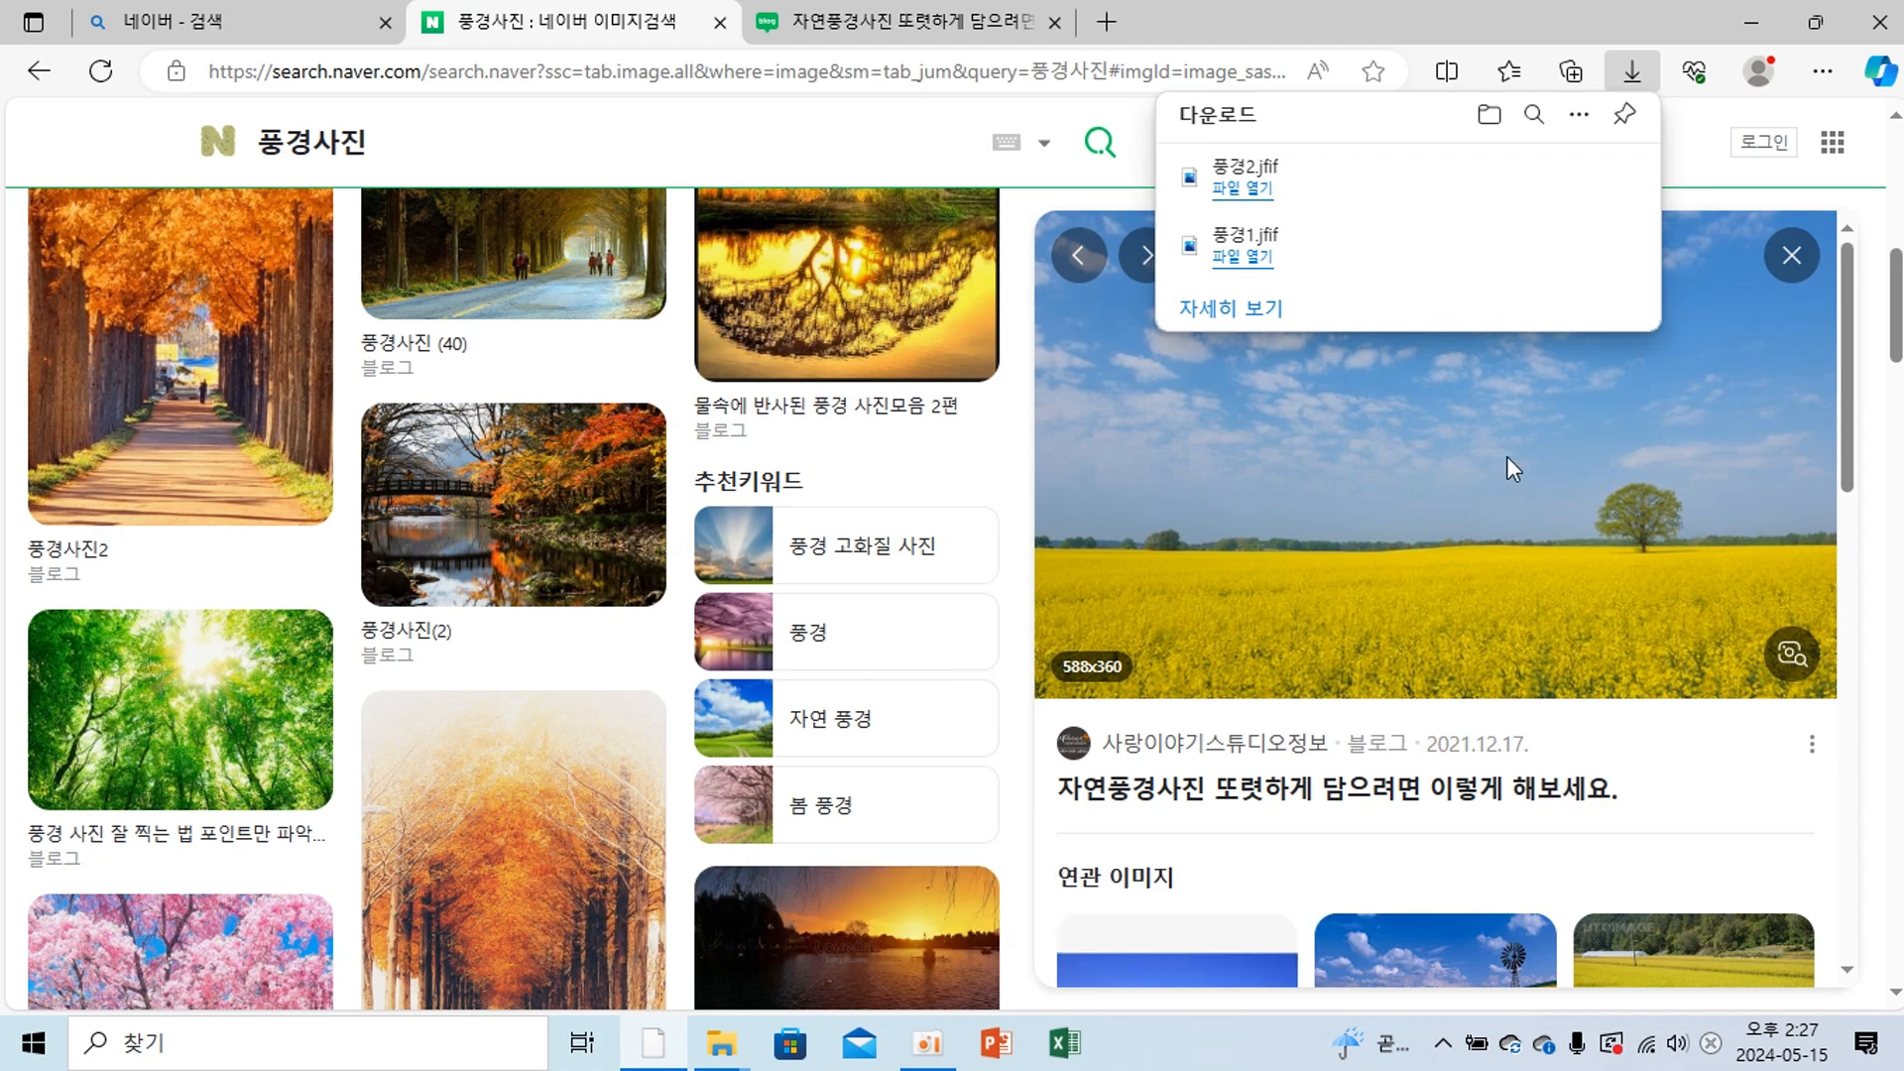
{"action": "left_click", "coordinate": [1889, 26]}
{"action": "left_click", "coordinate": [1890, 26]}
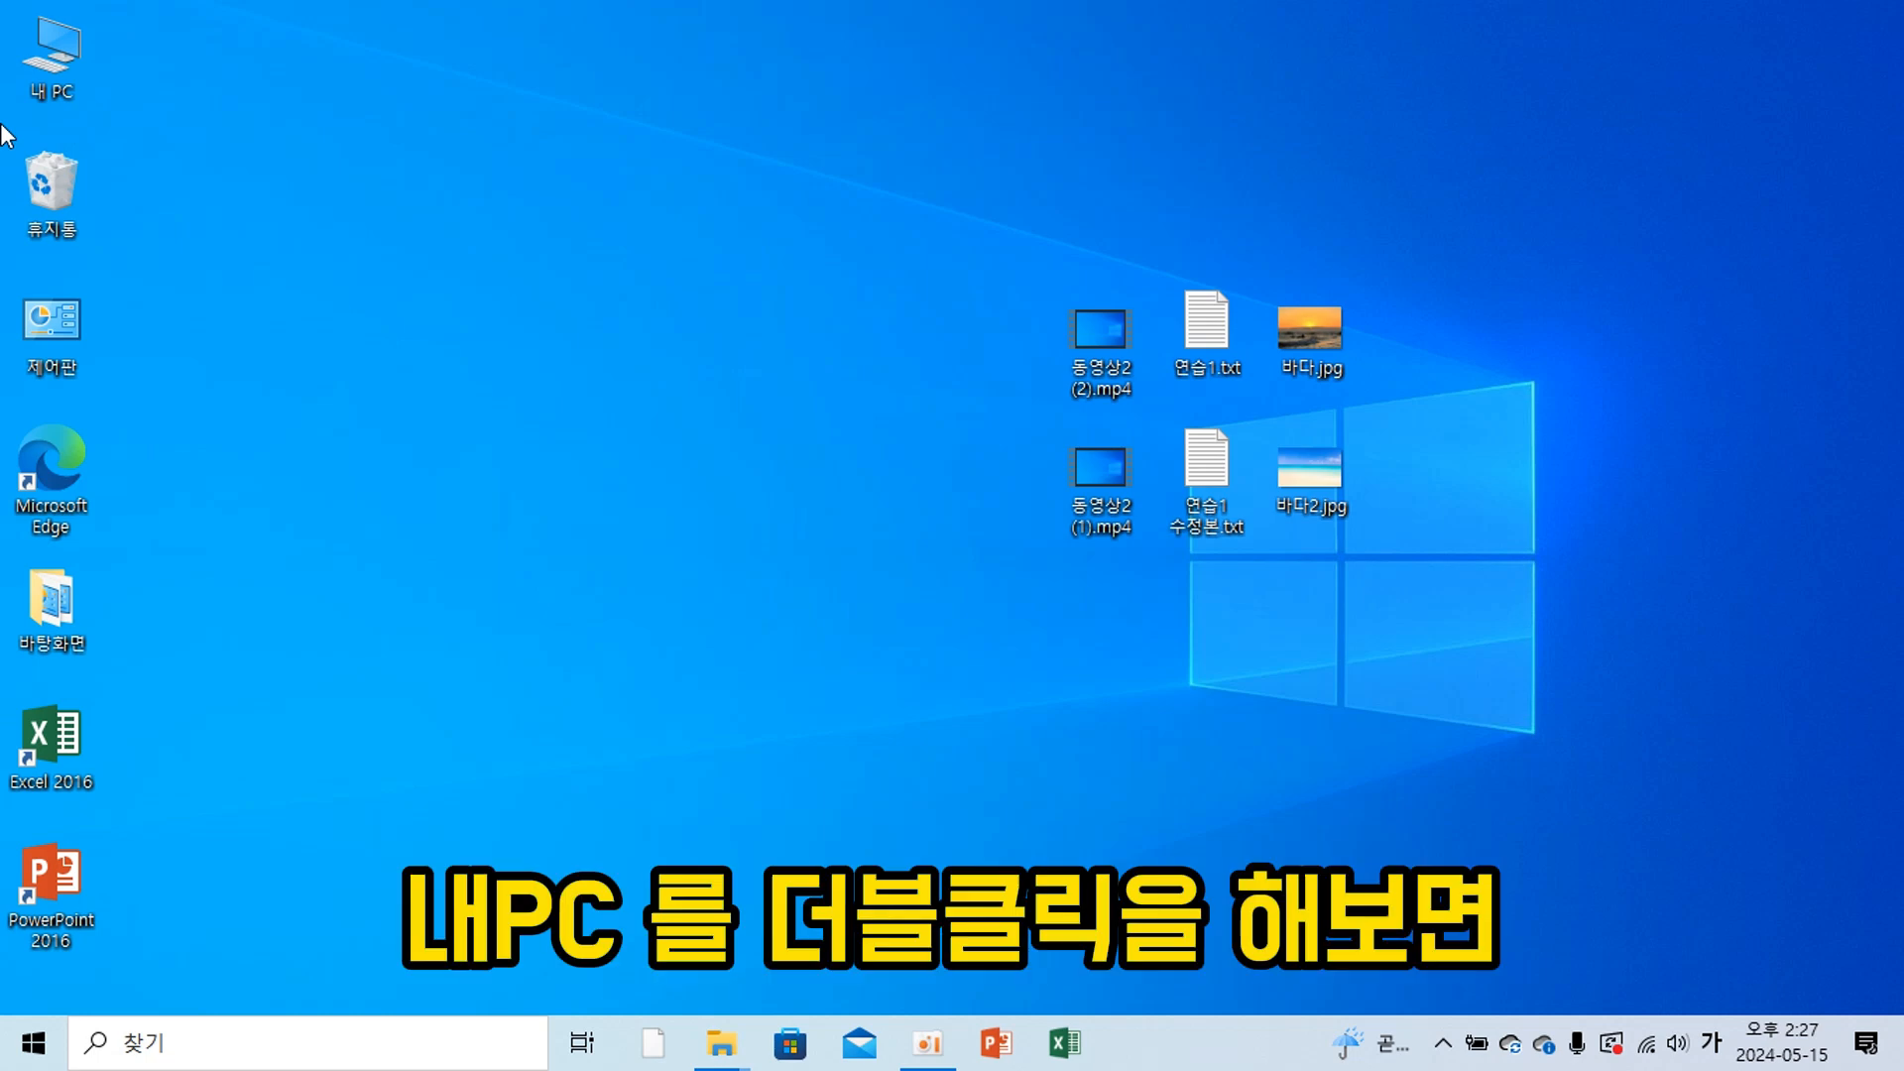
Set 풍경2.jfif from the 사진 folder as the desktop background and close the folder window.
{"action": "double_click", "coordinate": [76, 48]}
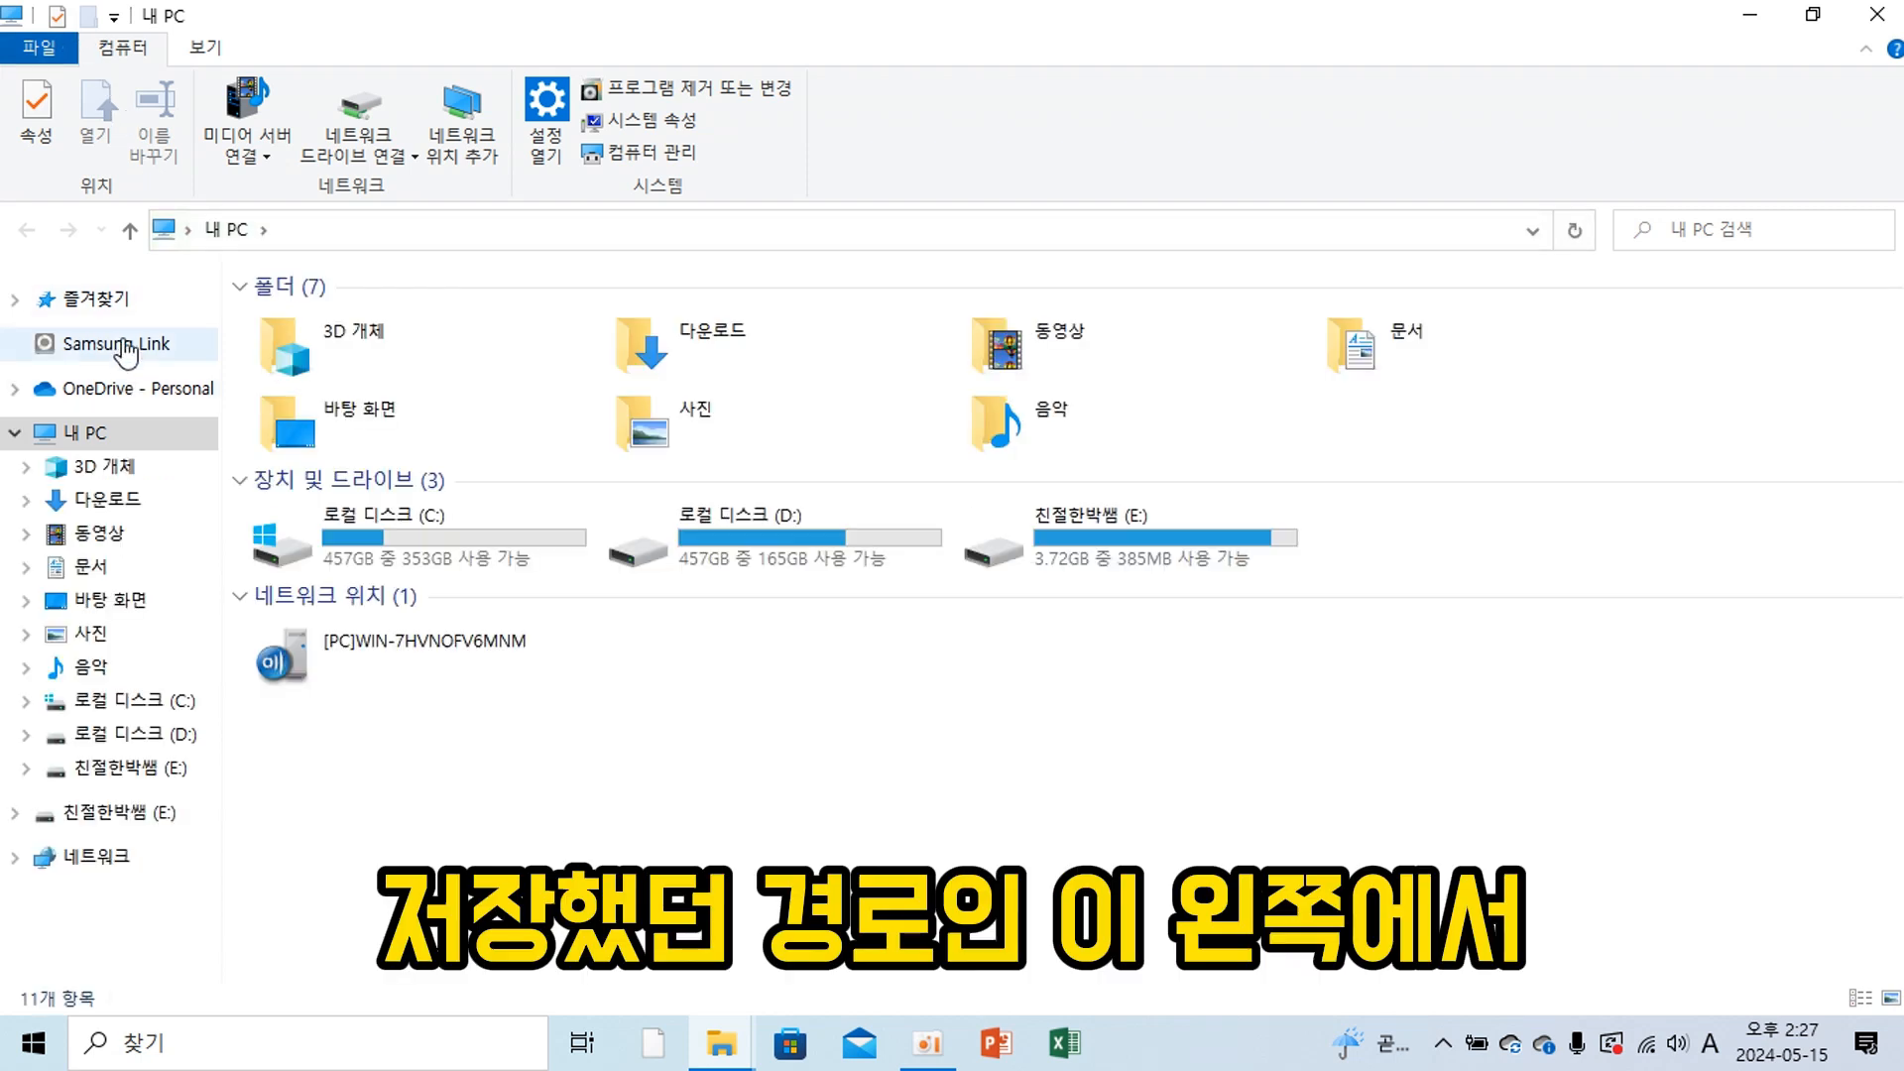
{"action": "left_click", "coordinate": [76, 651]}
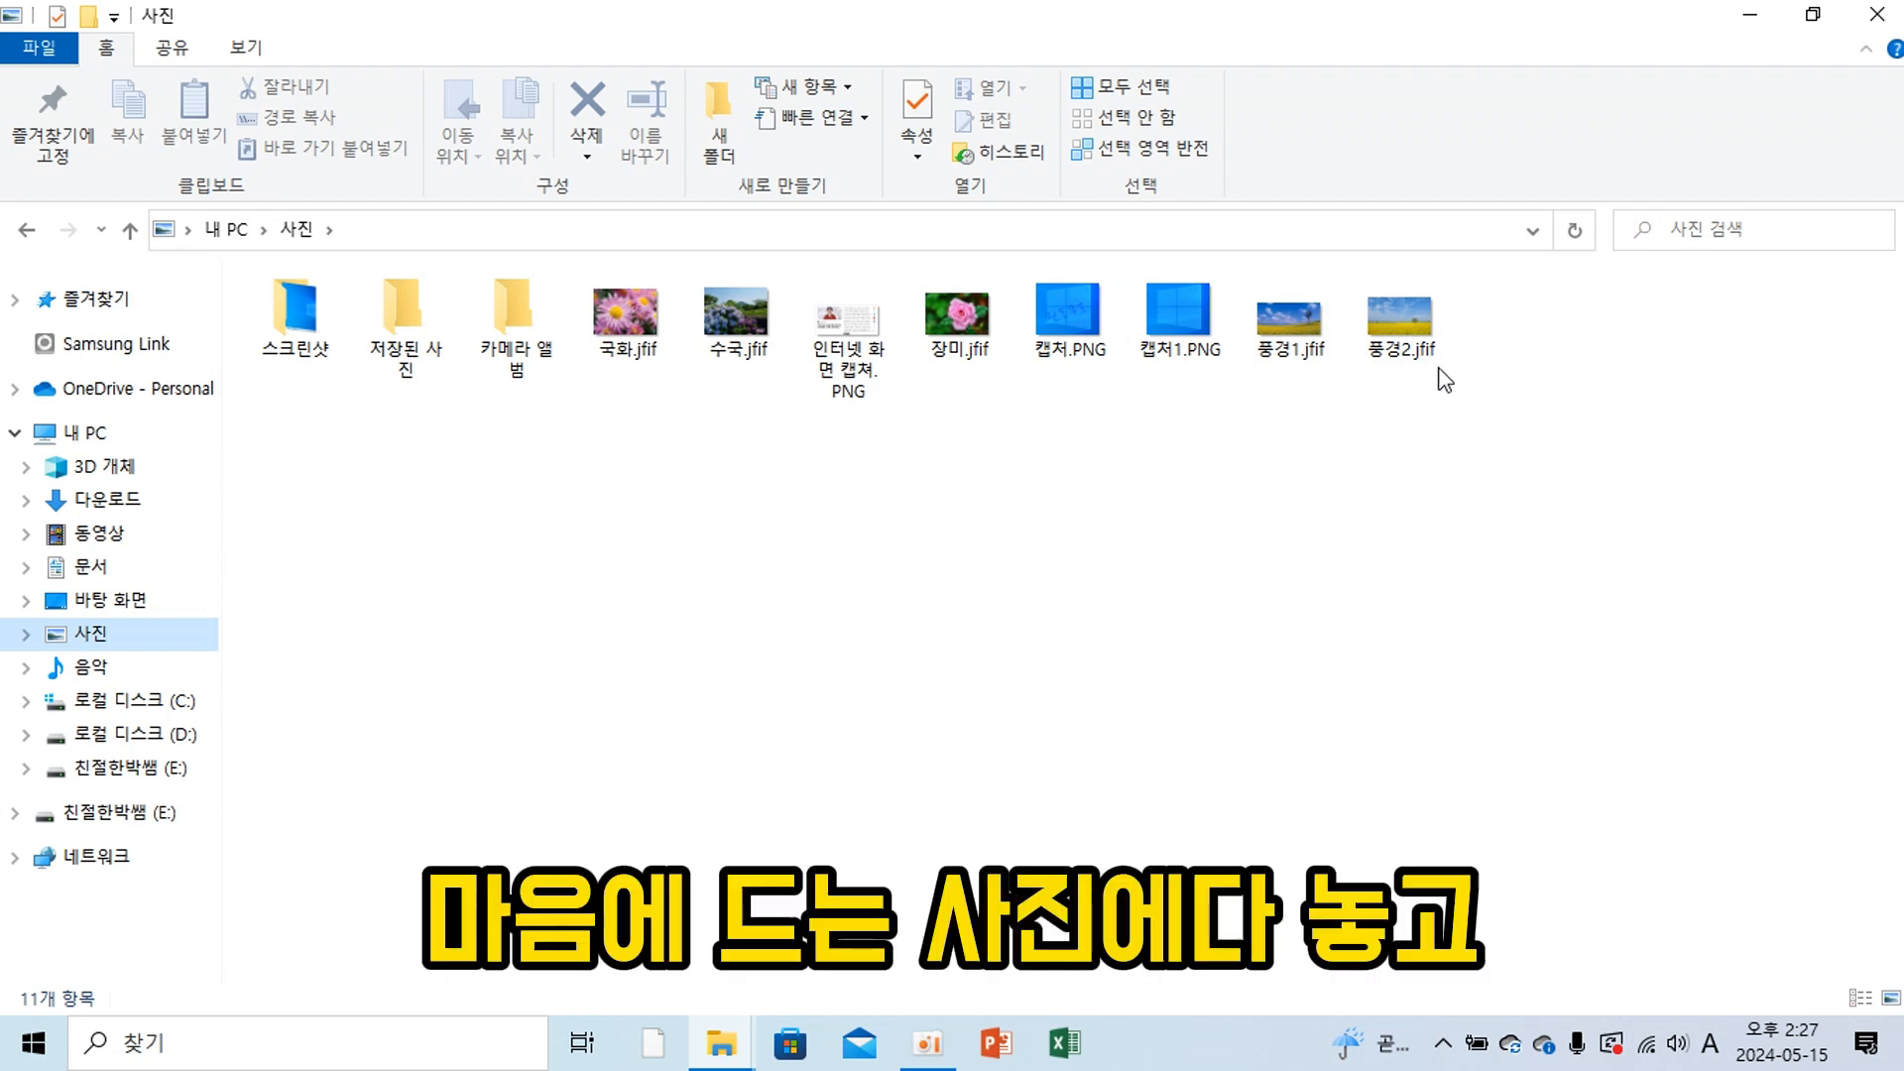
{"action": "left_click", "coordinate": [1397, 319]}
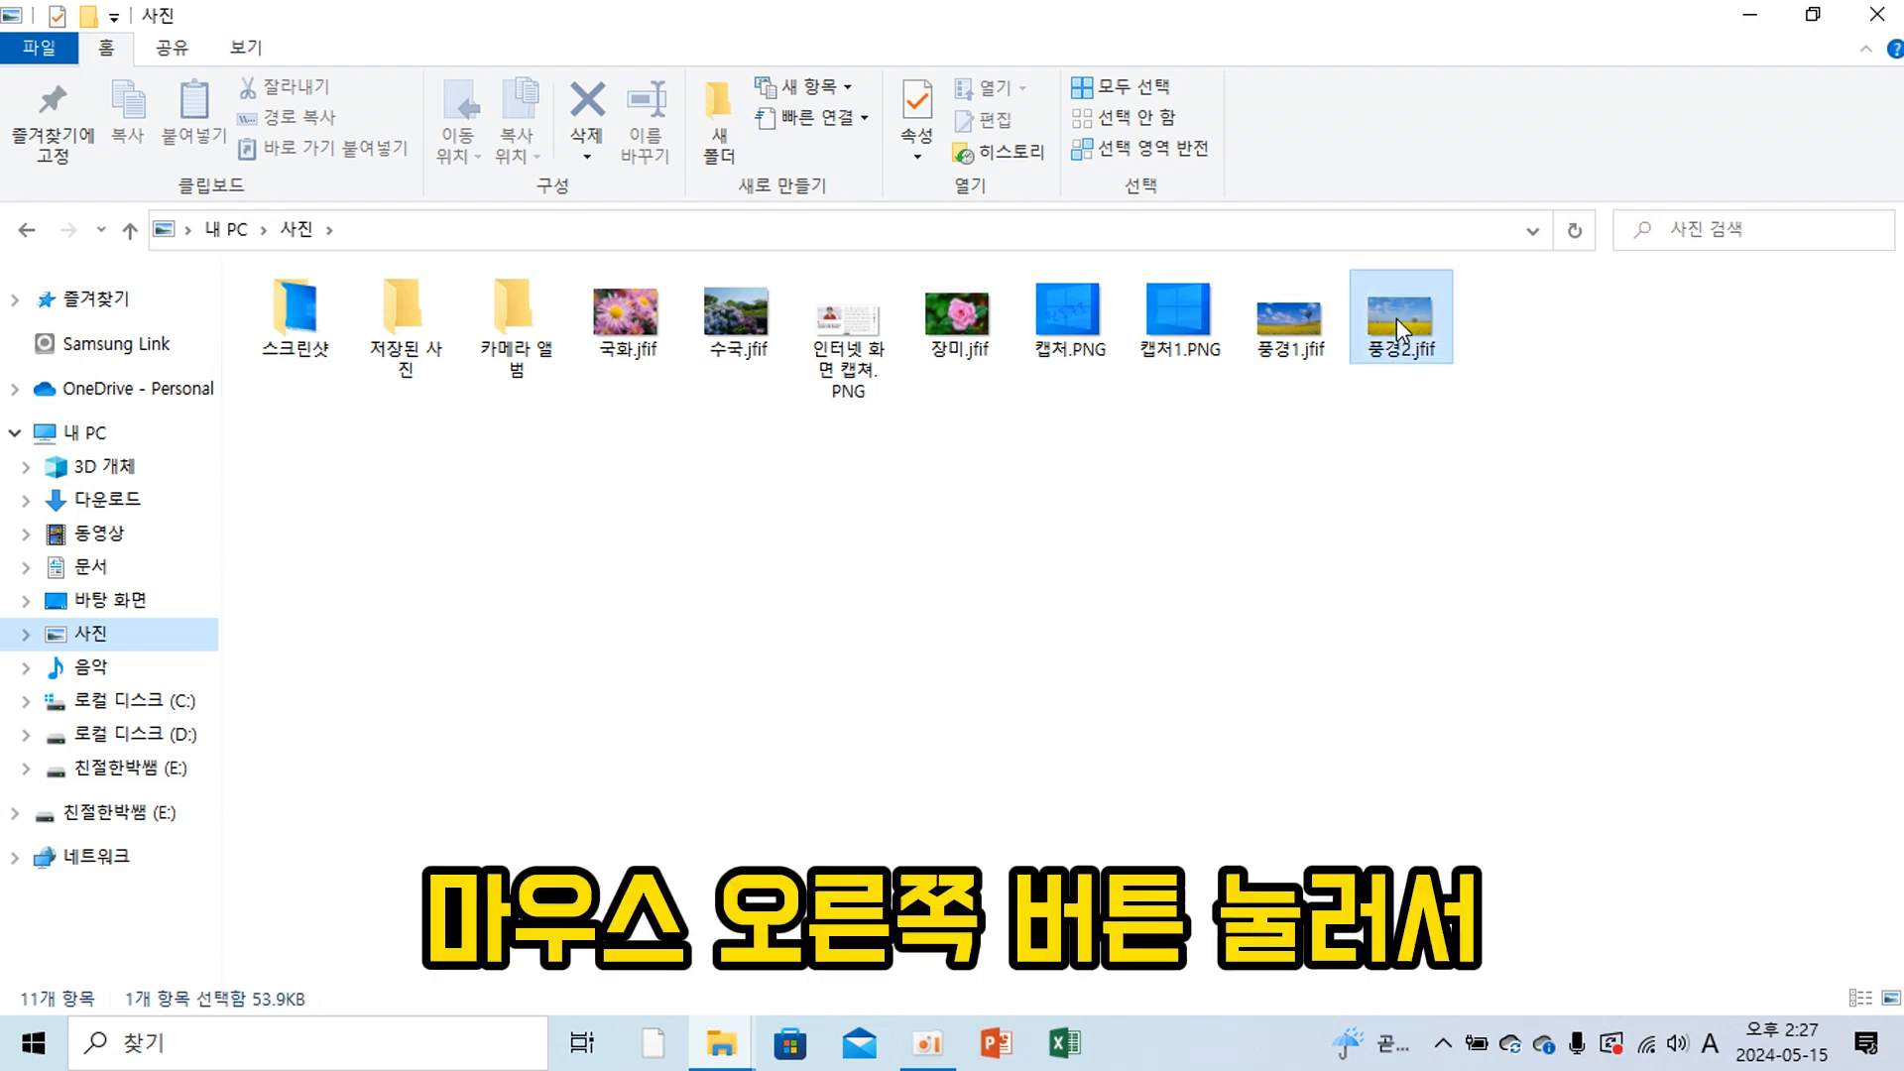
{"action": "right_click", "coordinate": [1397, 318]}
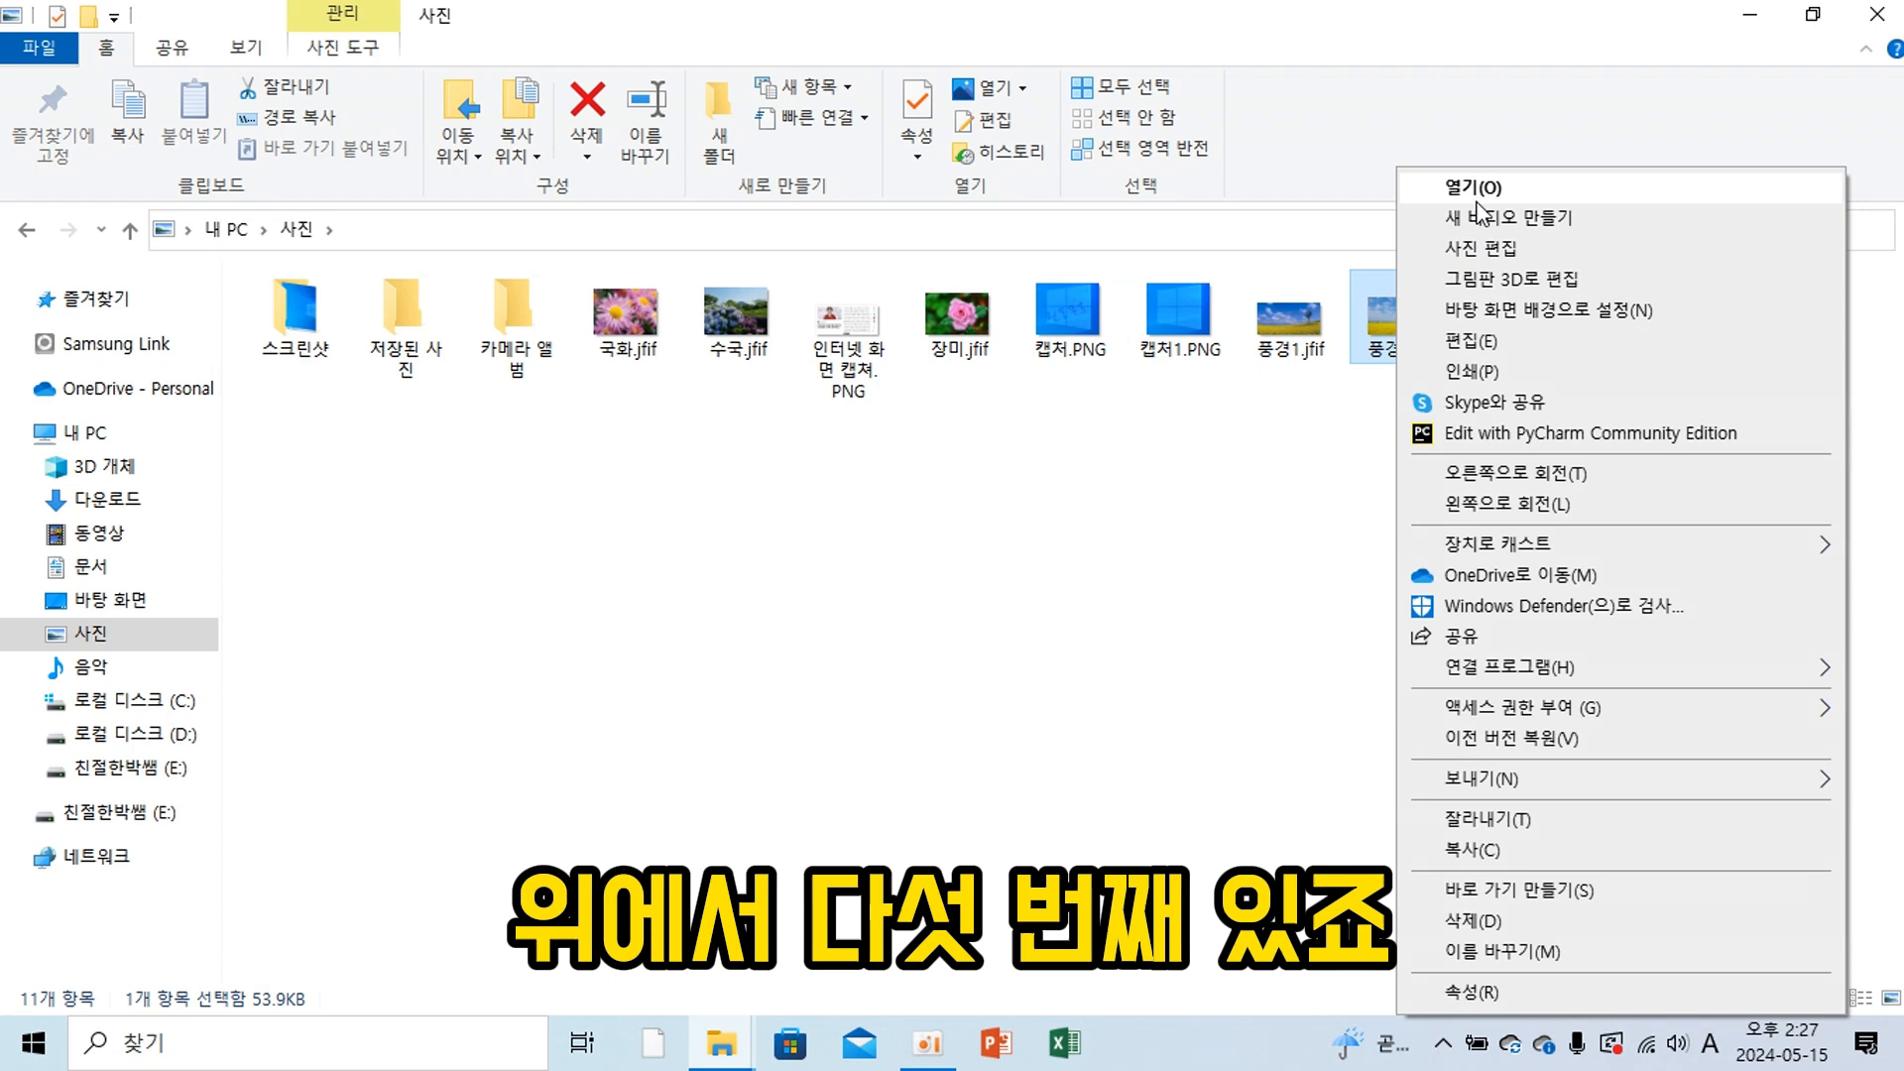
{"action": "left_click", "coordinate": [1545, 314]}
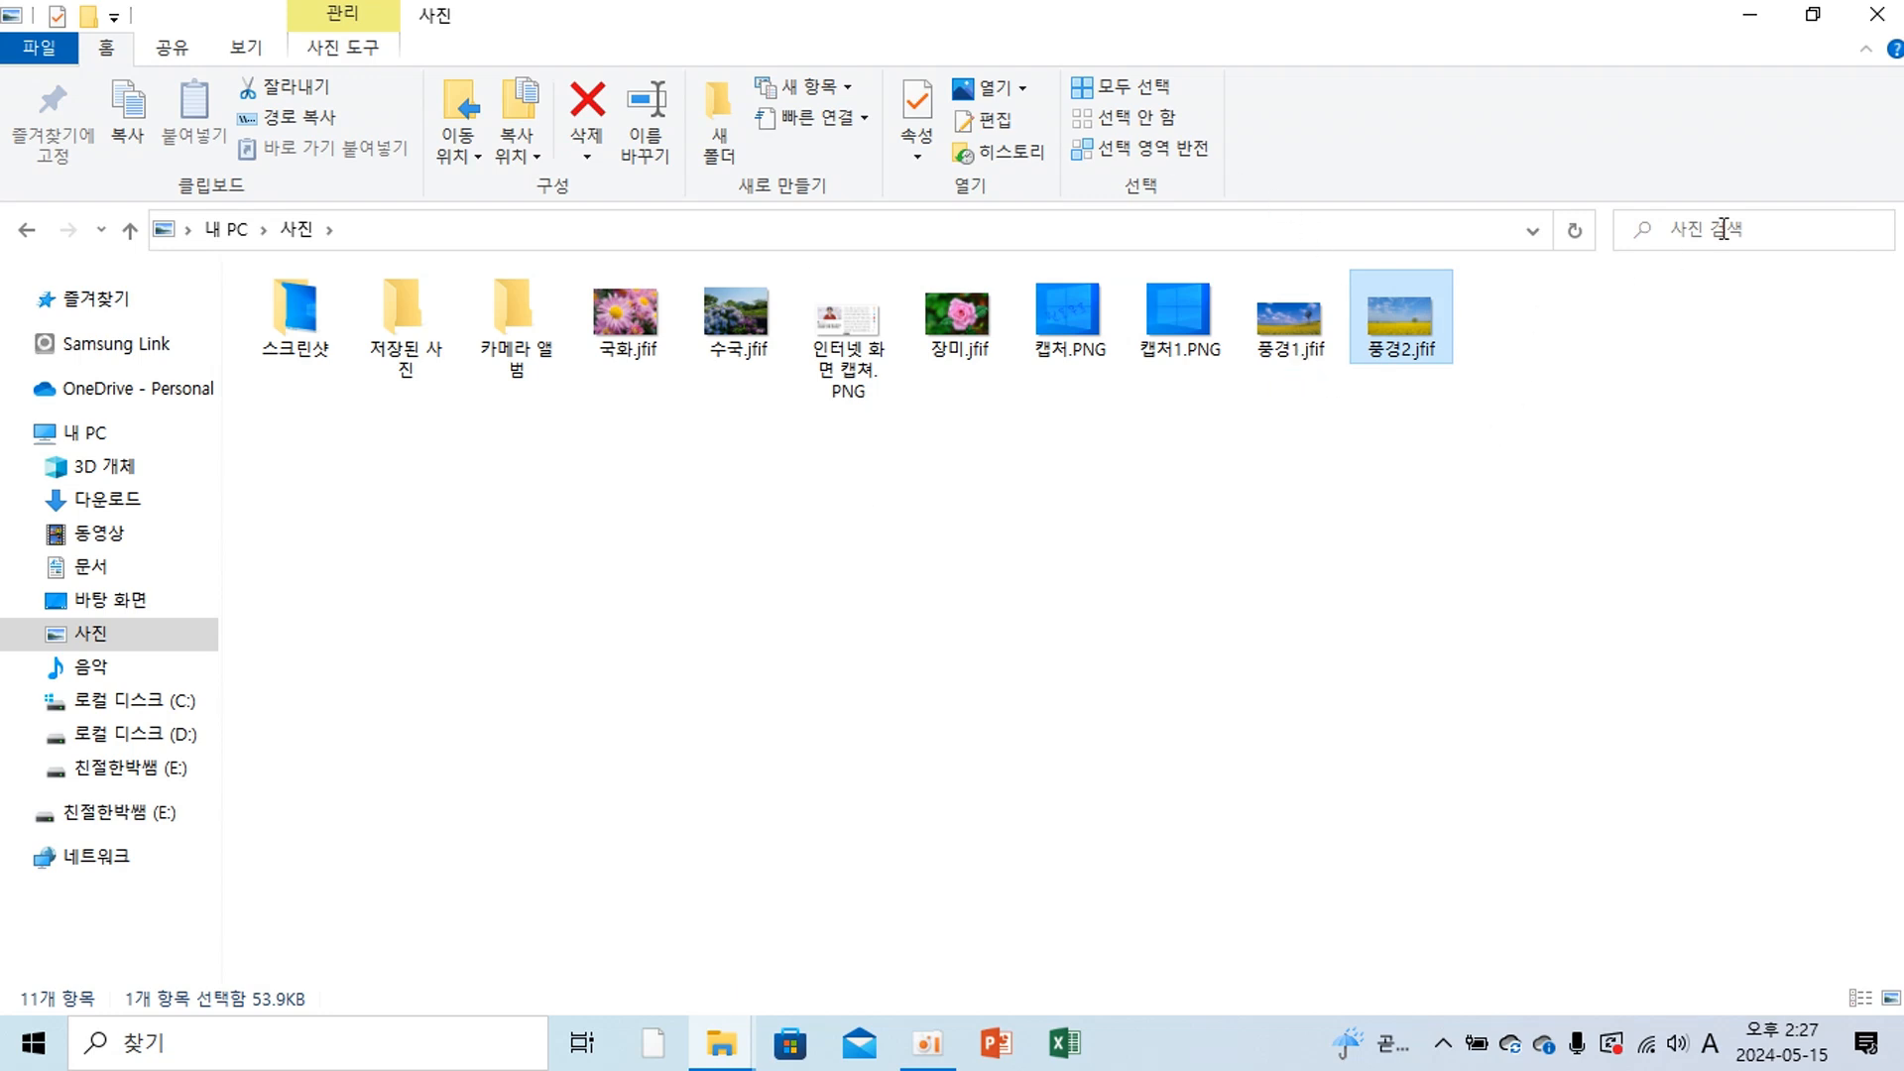
{"action": "left_click", "coordinate": [1879, 16]}
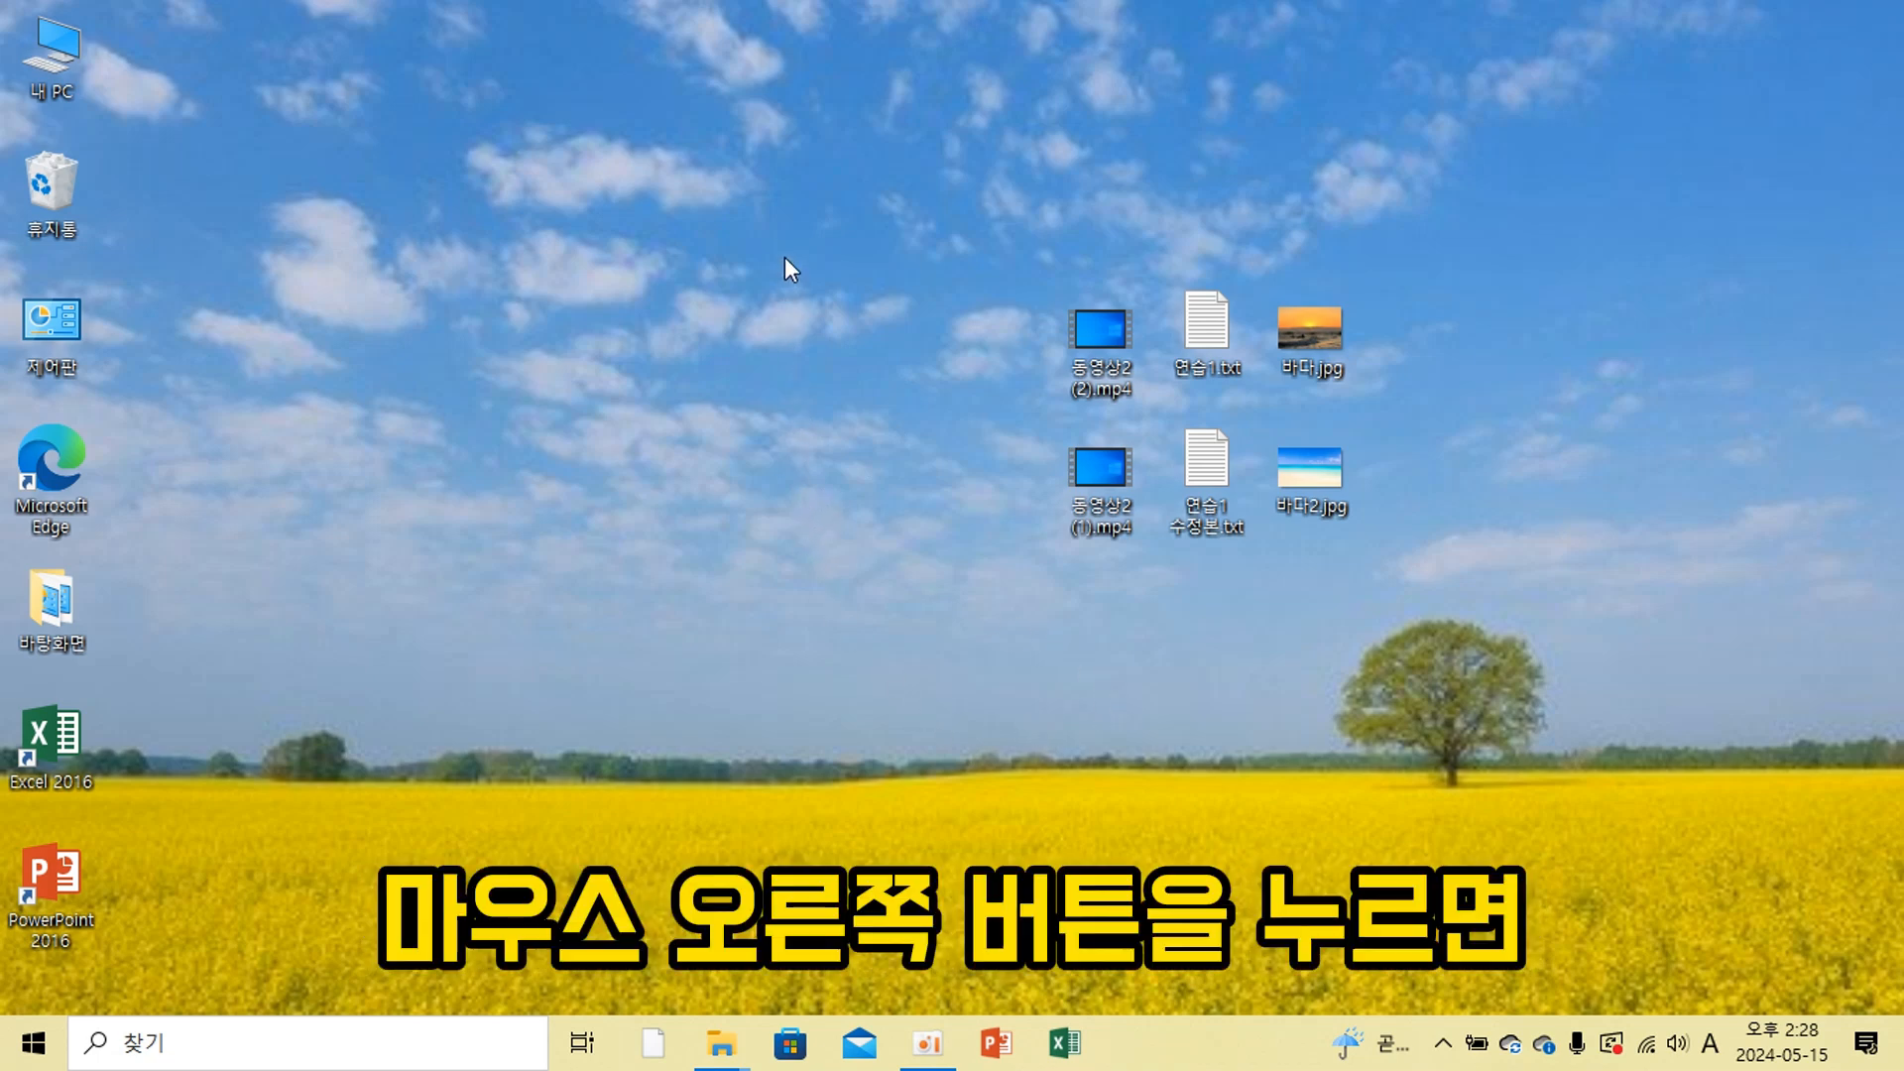
Change the desktop background in the personalization settings to the blue Windows image and close the settings.
{"action": "key", "text": "Hangul"}
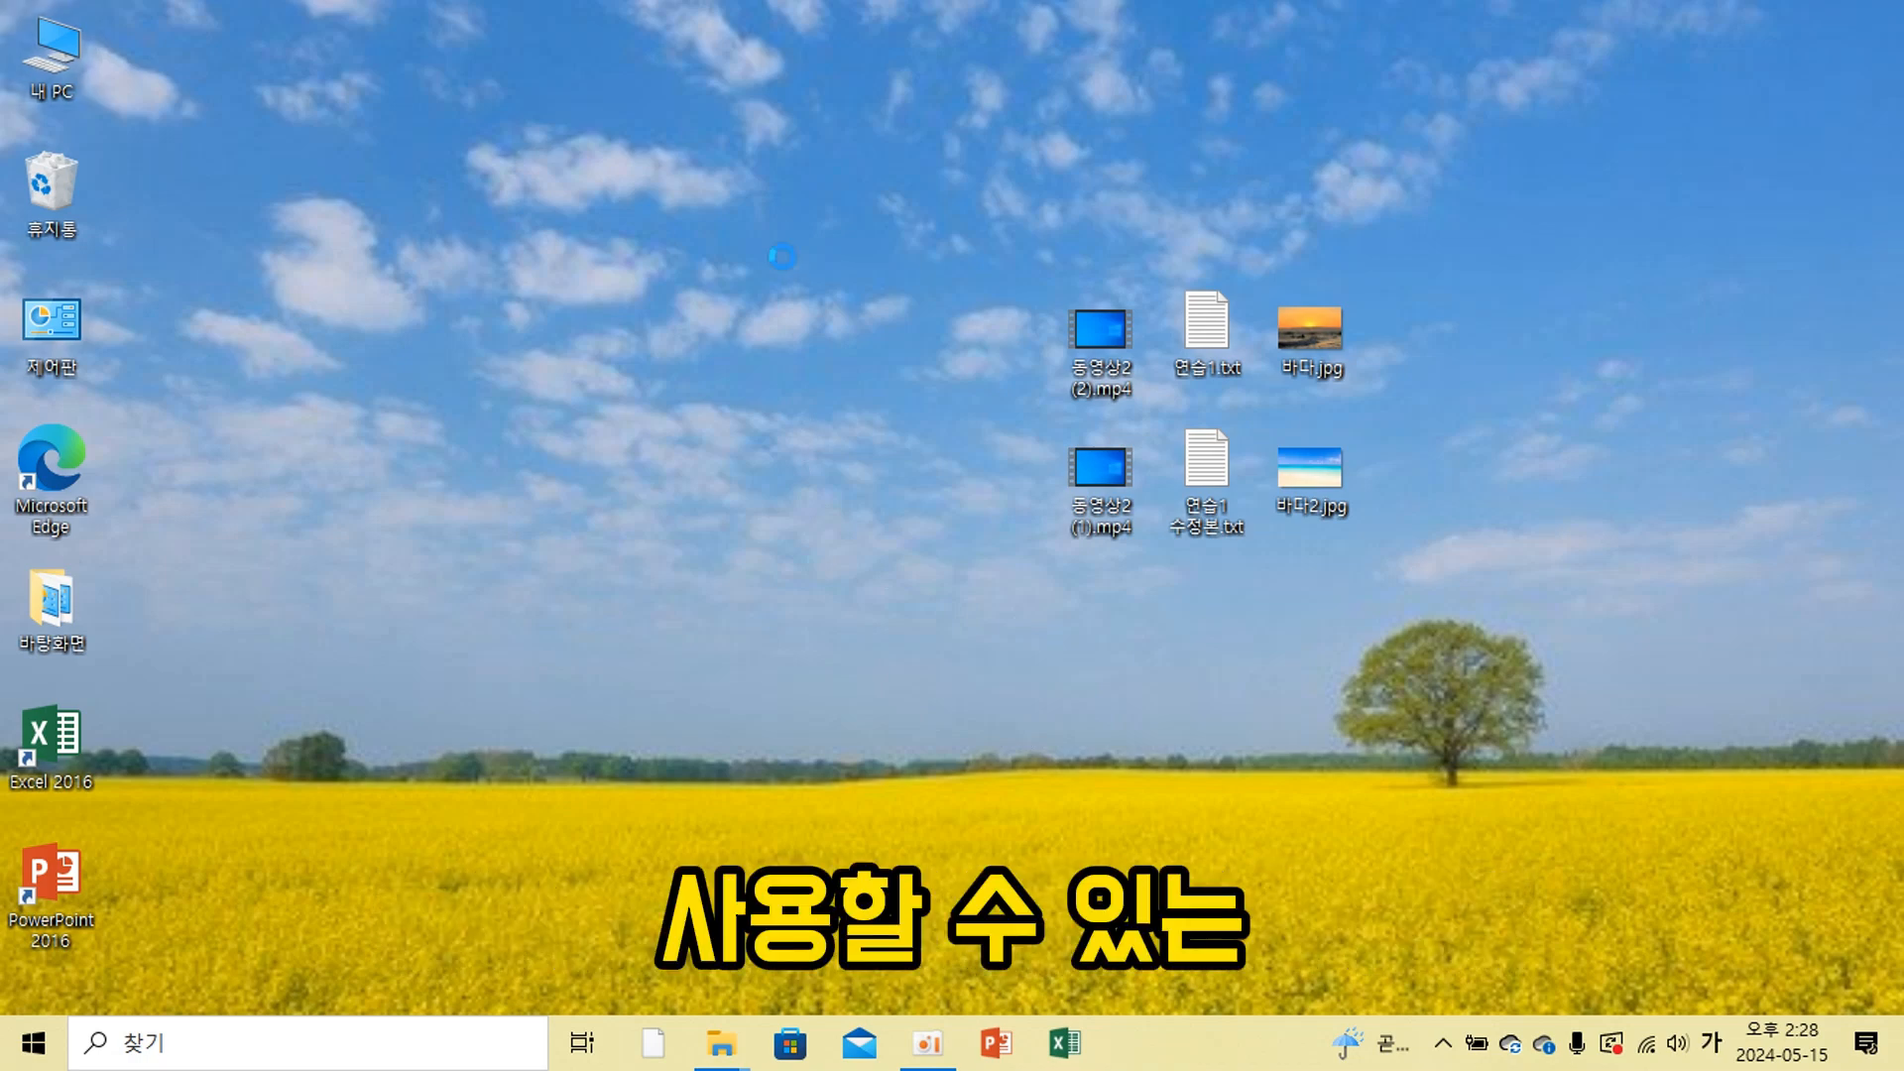
{"action": "right_click", "coordinate": [784, 259]}
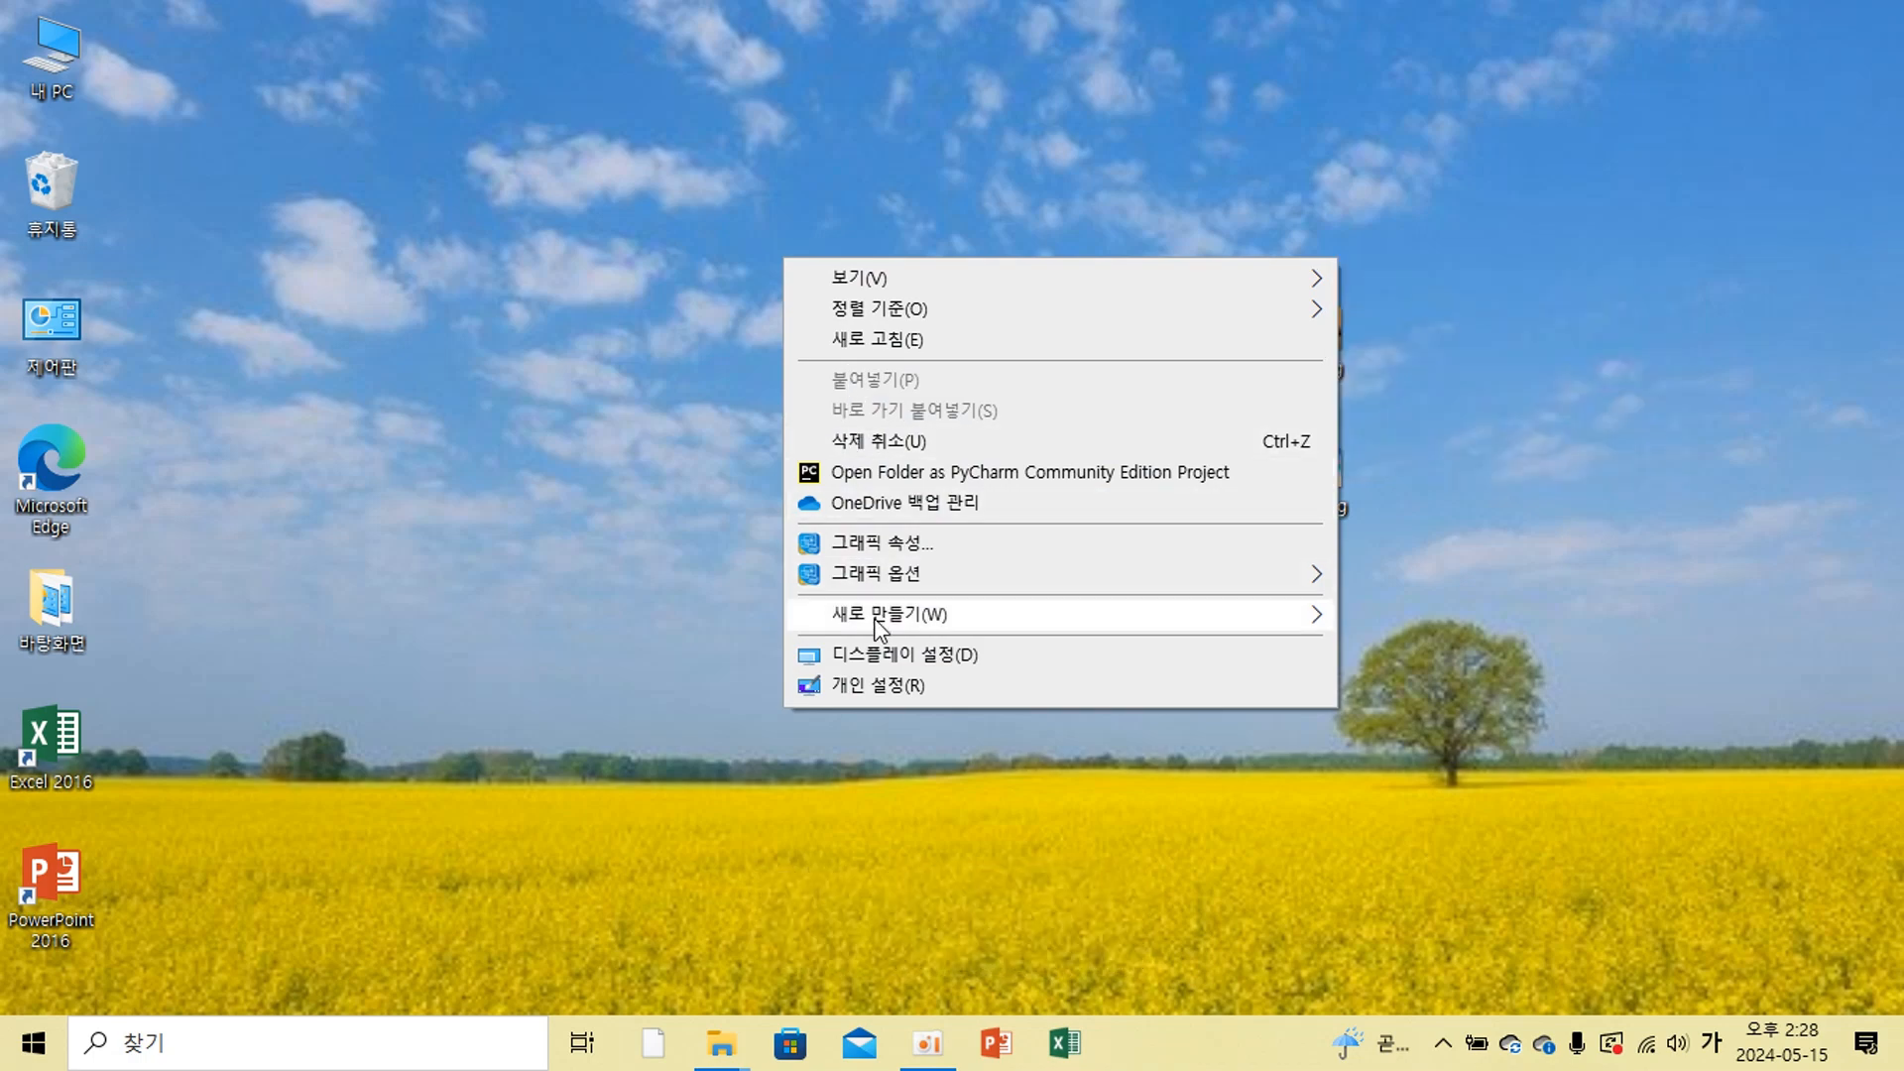
{"action": "left_click", "coordinate": [881, 693]}
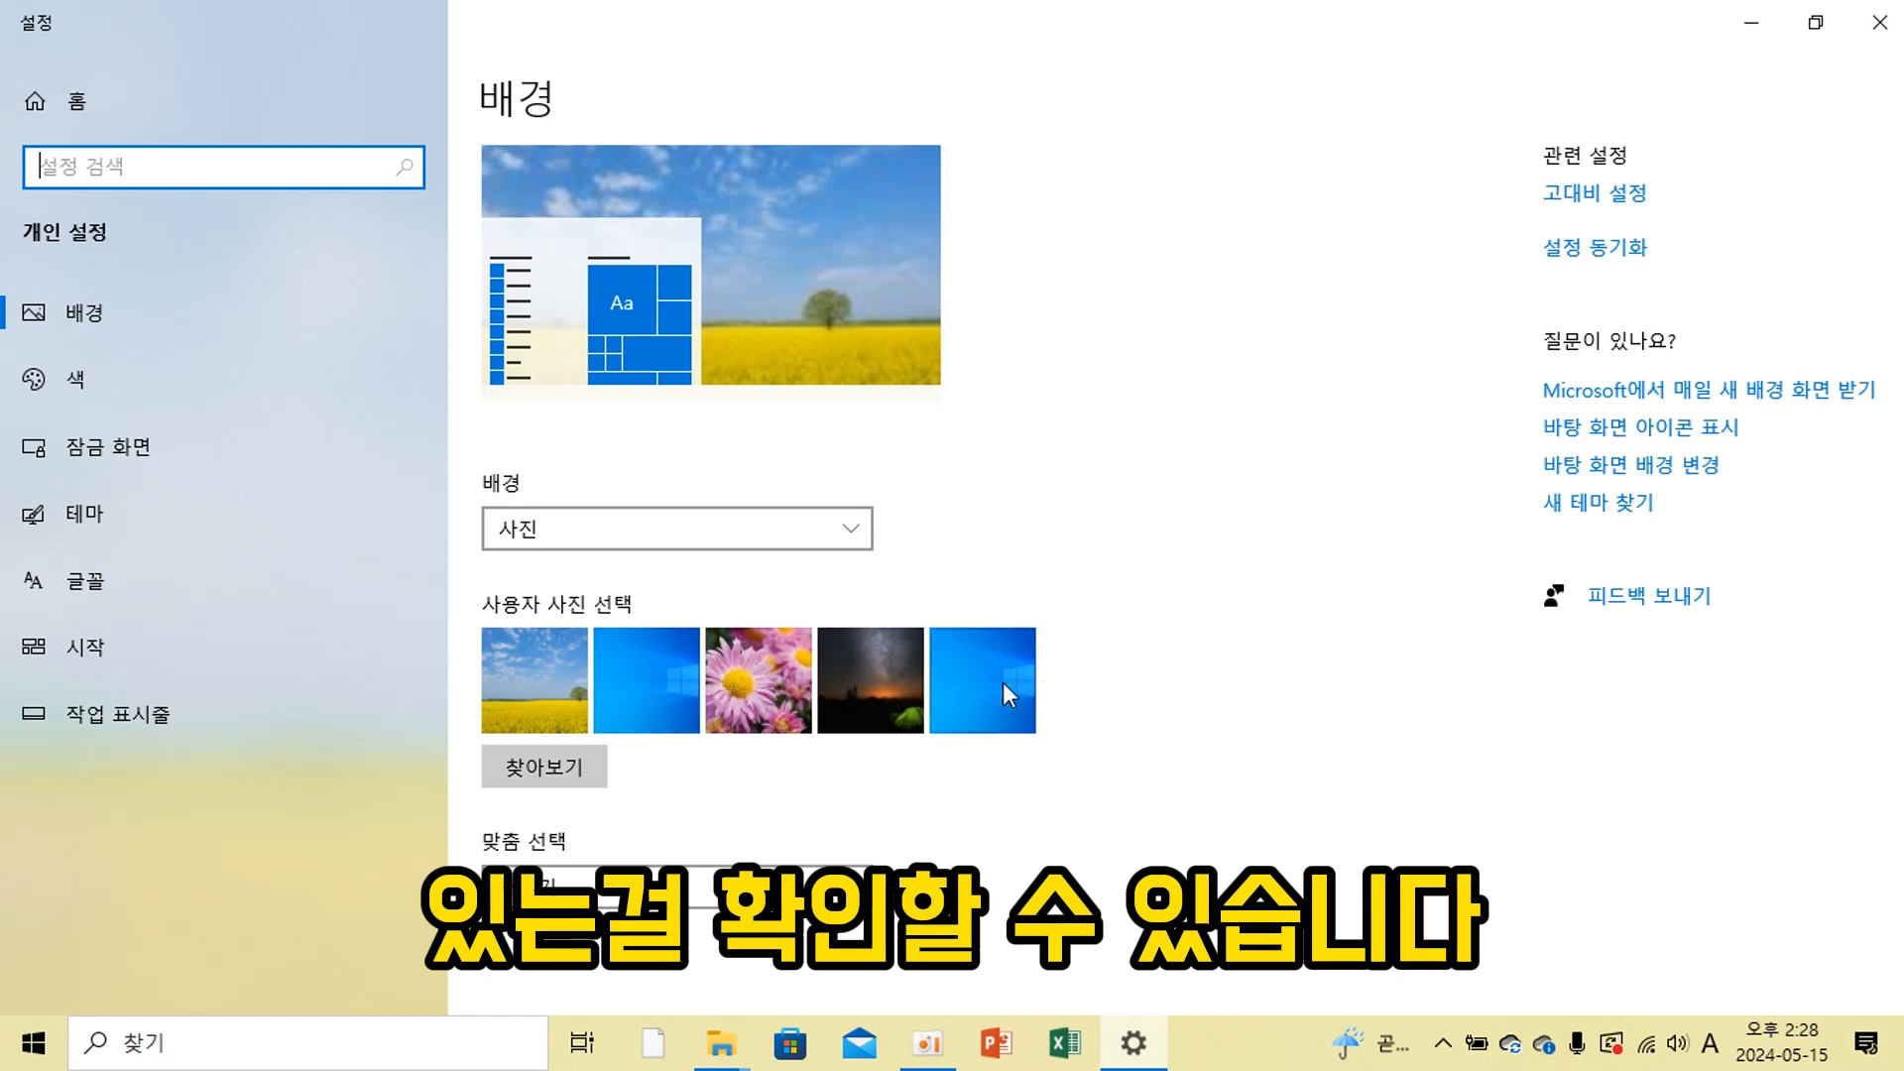
{"action": "left_click", "coordinate": [664, 700]}
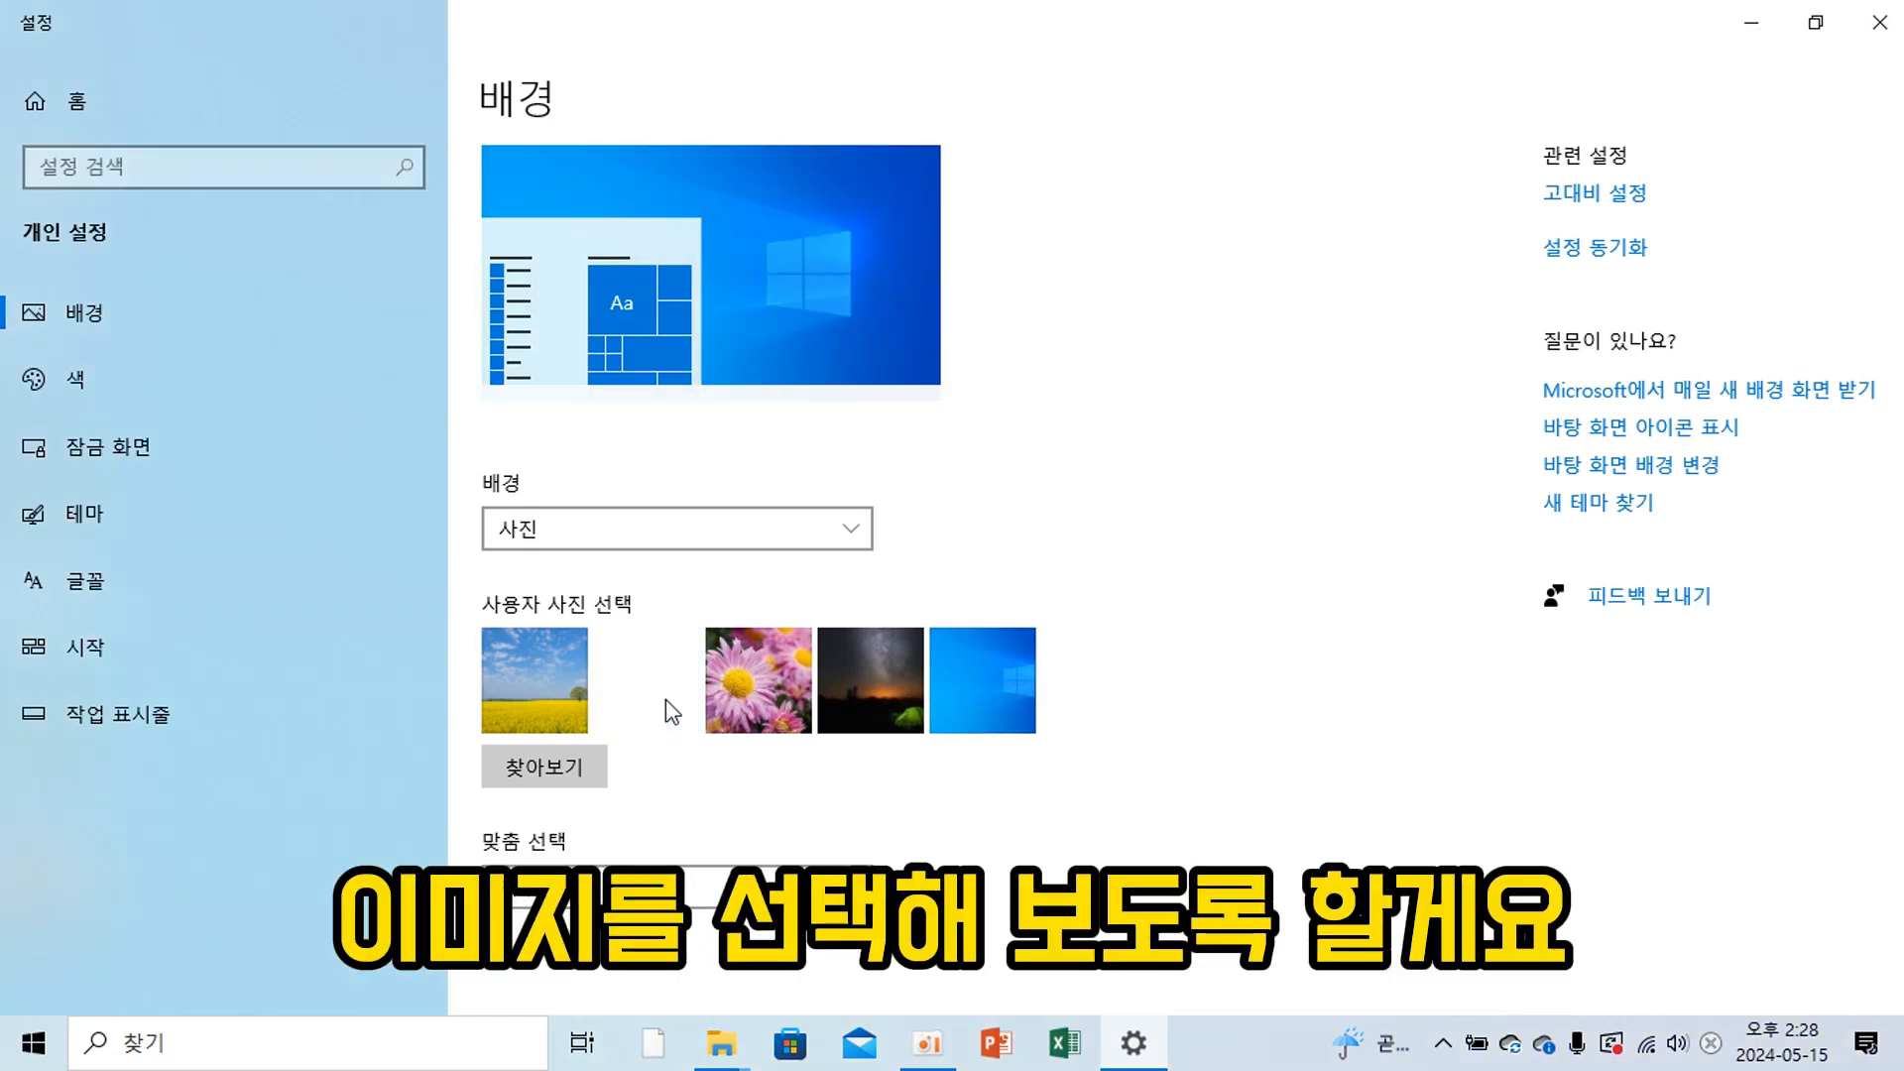
{"action": "left_click", "coordinate": [1880, 26]}
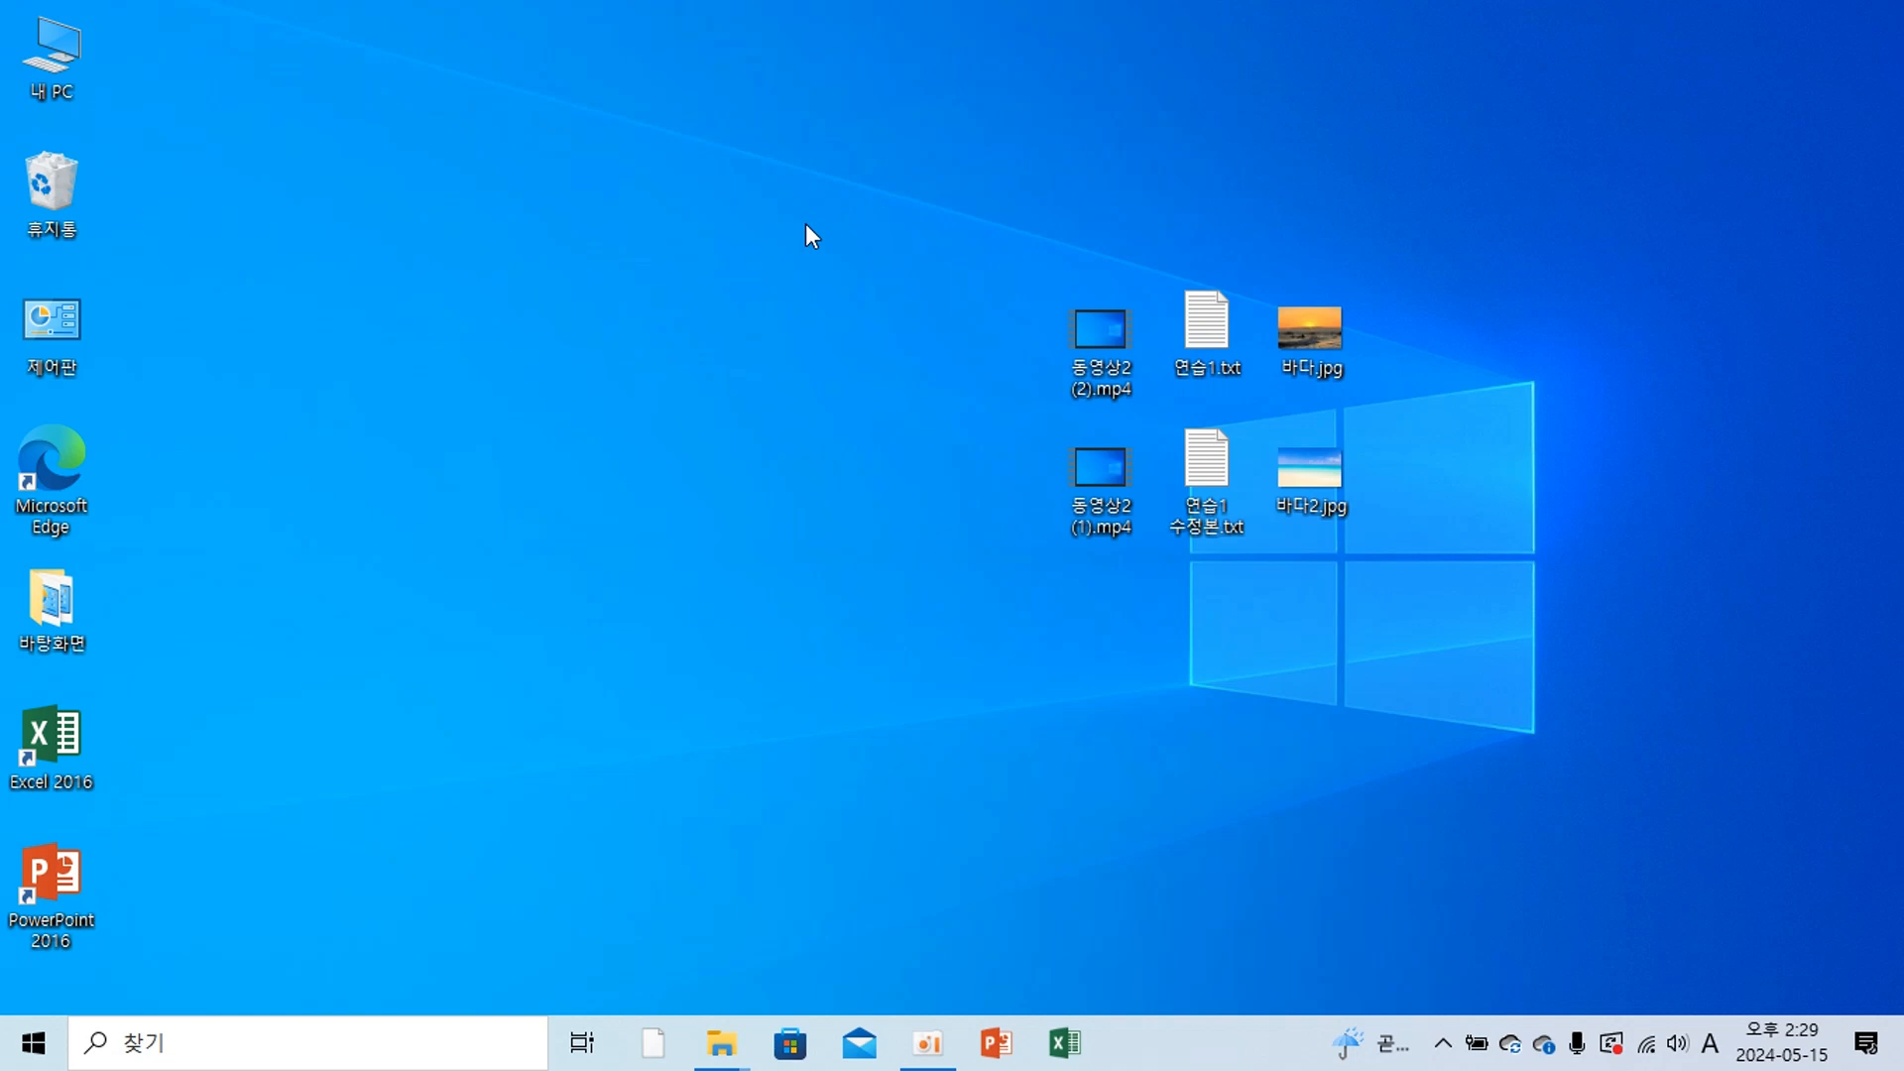
Create a new folder in an empty area of the desktop, near the desktop shortcuts.
{"action": "right_click", "coordinate": [485, 251]}
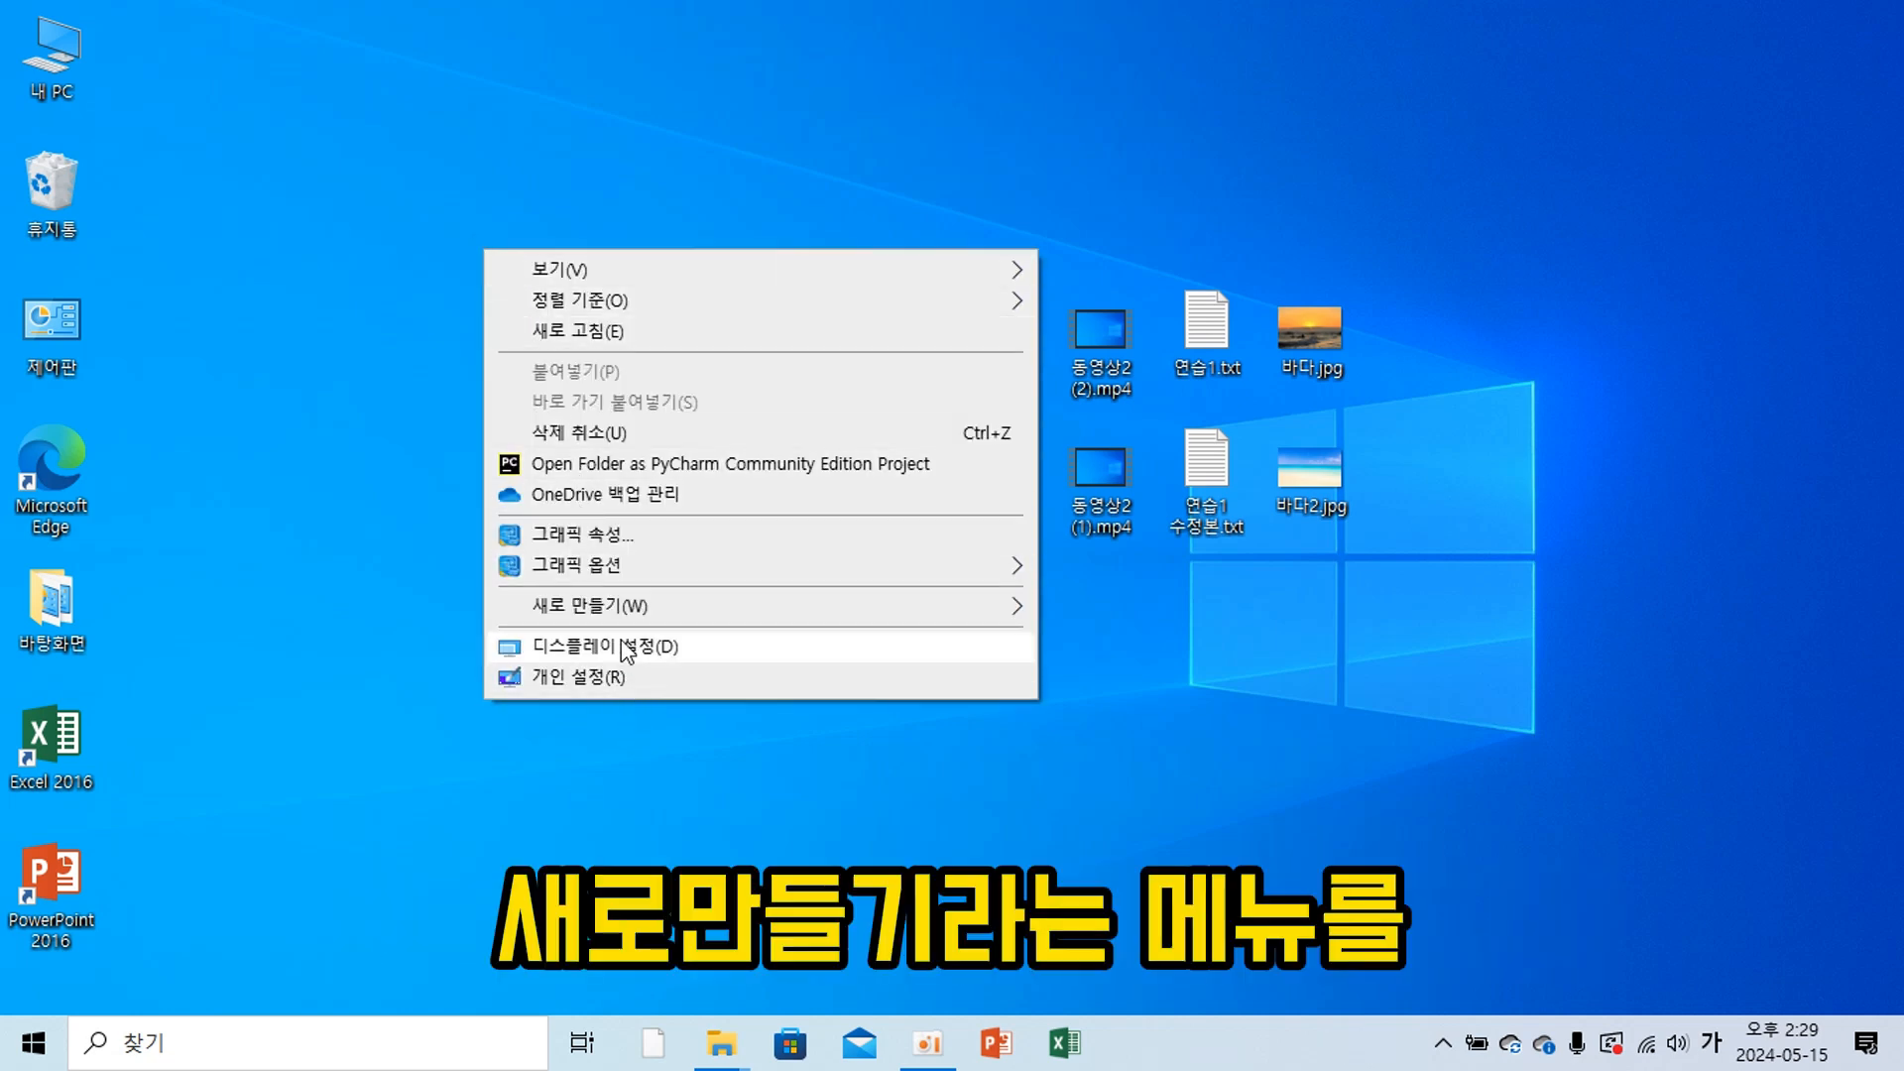
{"action": "mouse_move", "coordinate": [621, 613]}
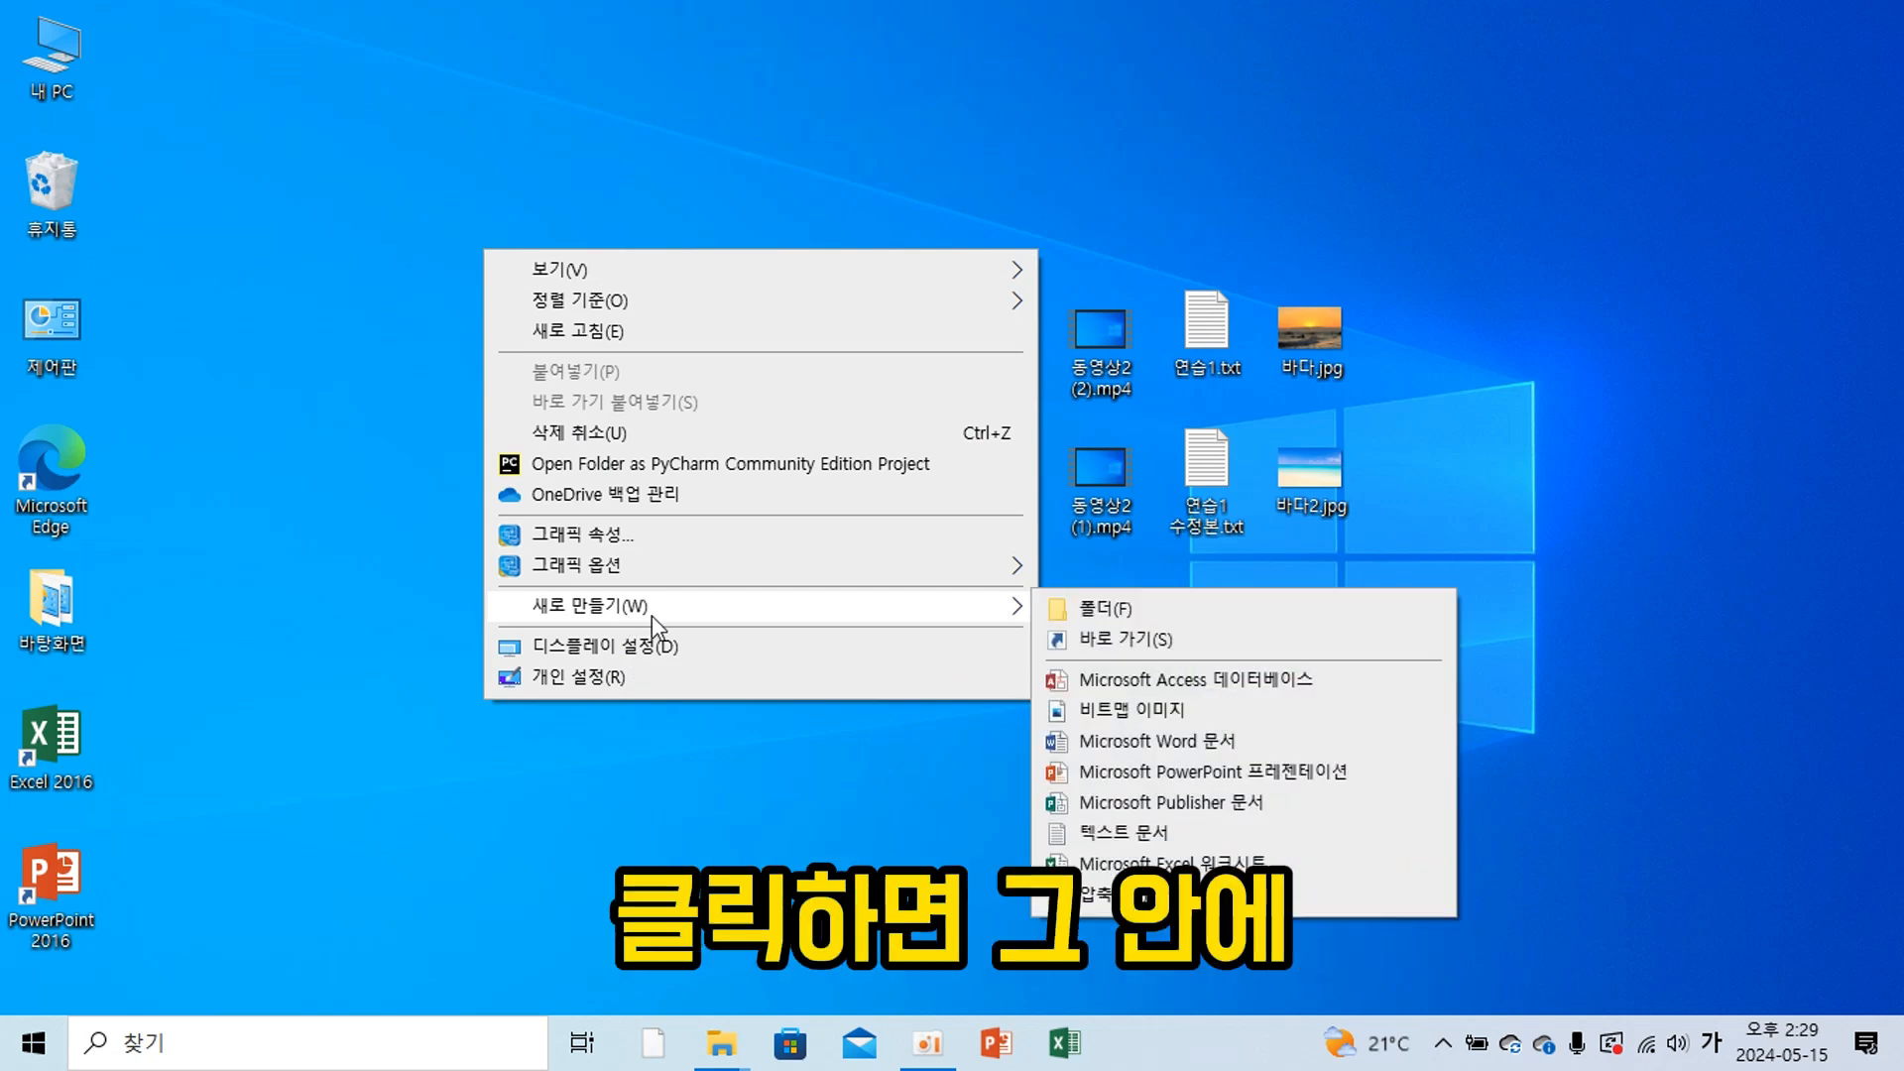
{"action": "left_click", "coordinate": [1081, 611]}
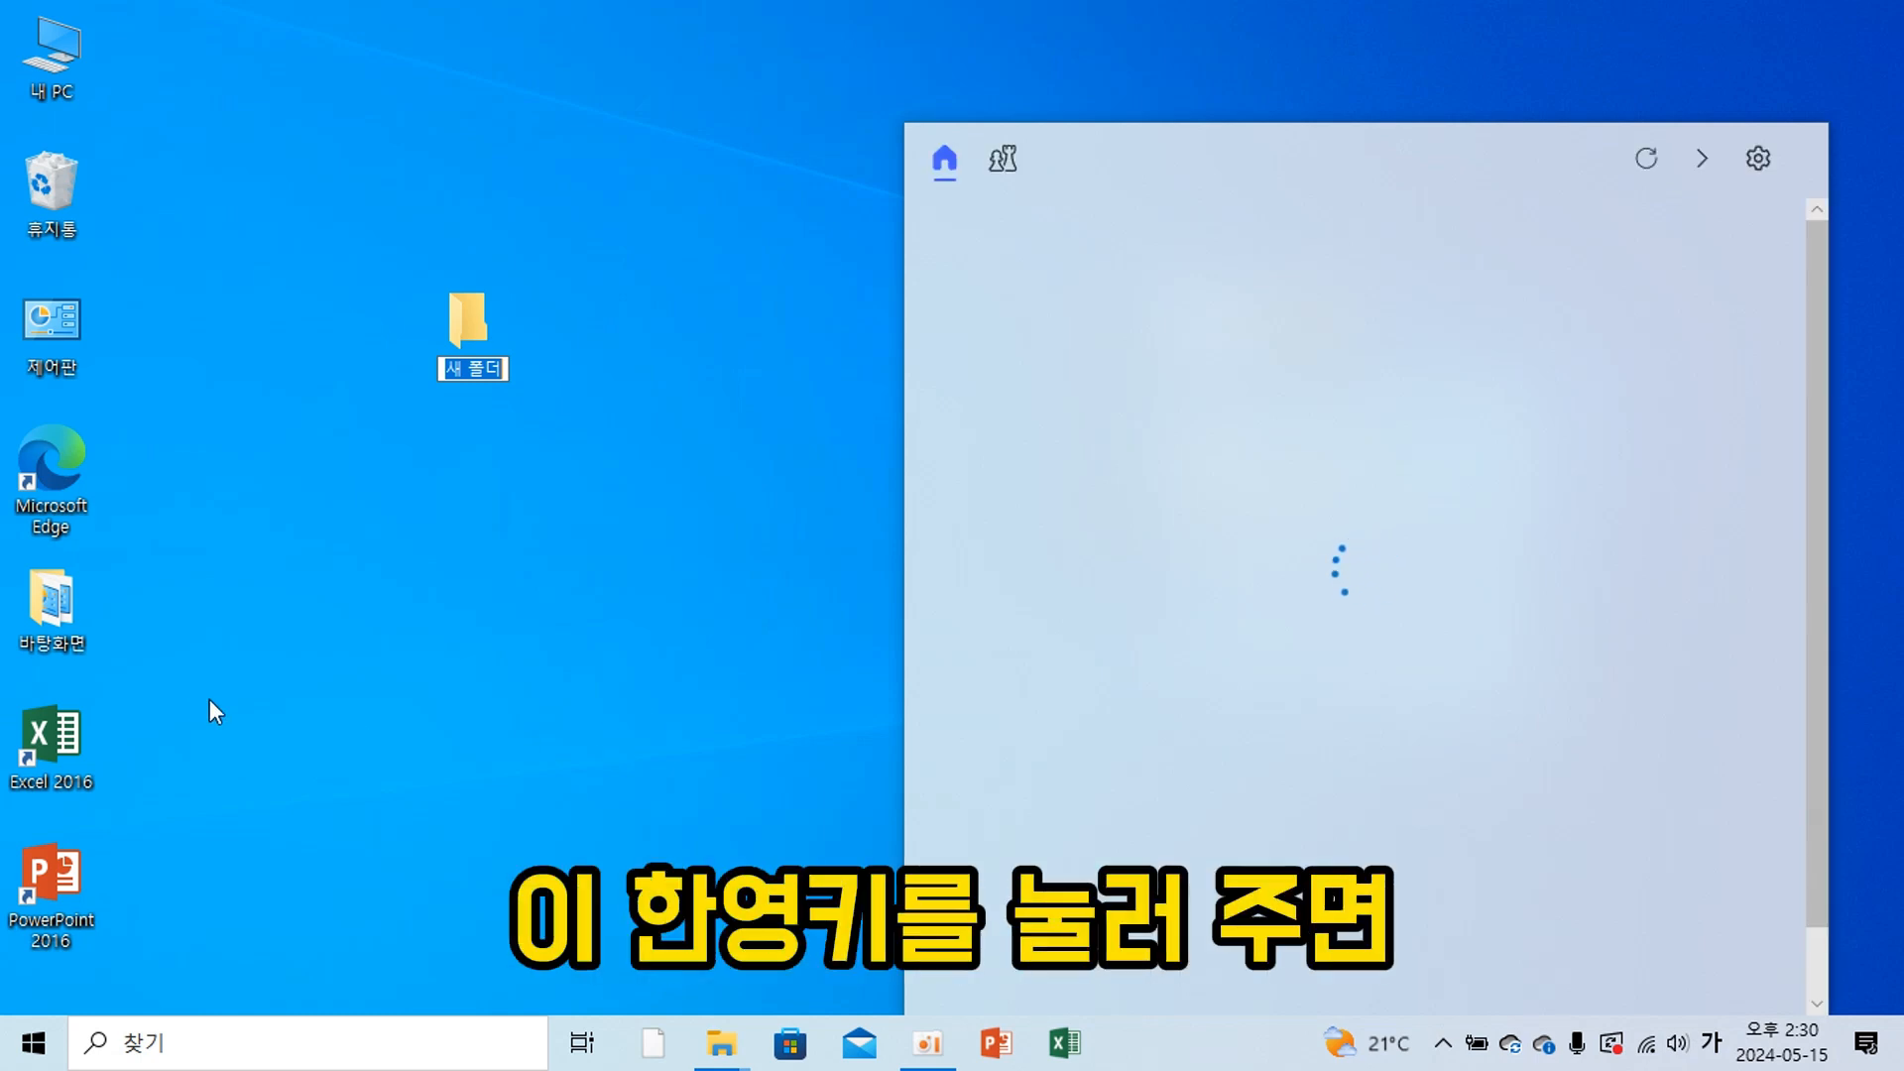
Toggle the input language between Korean and English, finishing in Korean input.
{"action": "key", "text": "Hangul"}
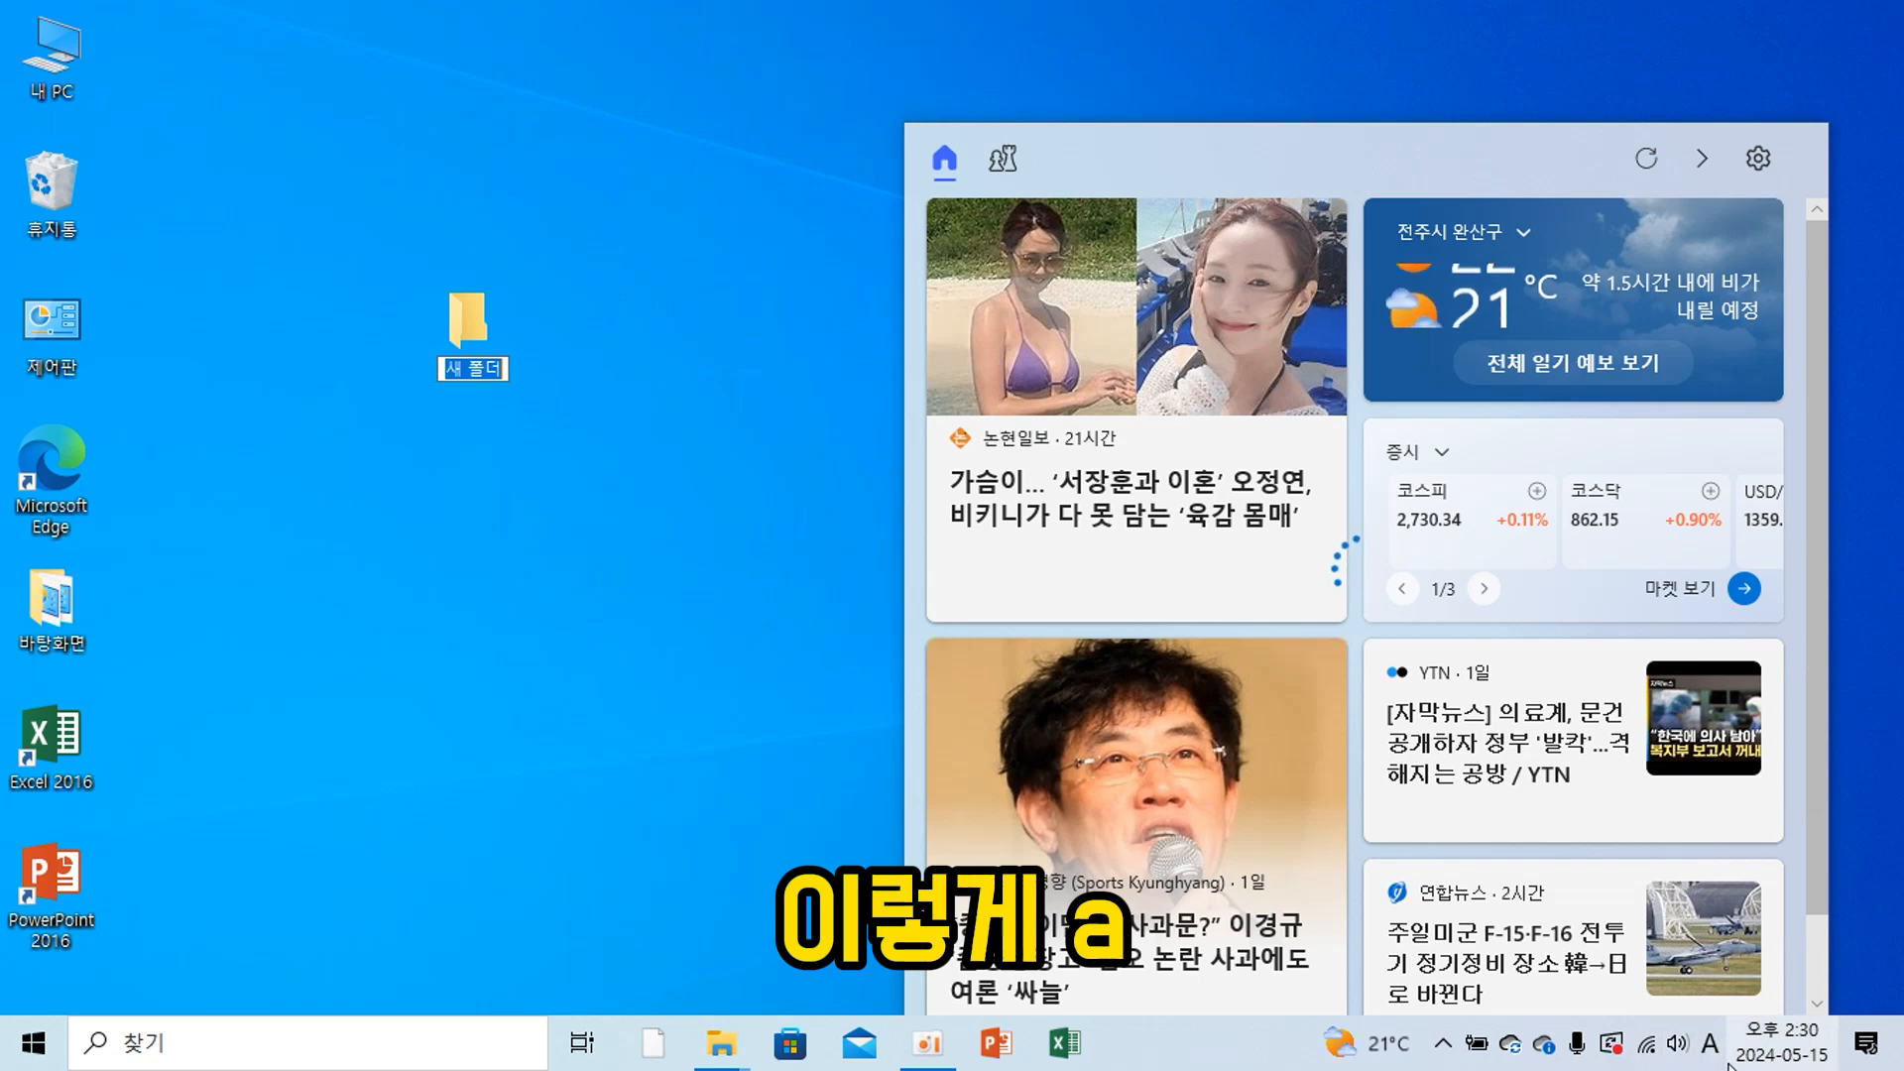
{"action": "key", "text": "Hangul"}
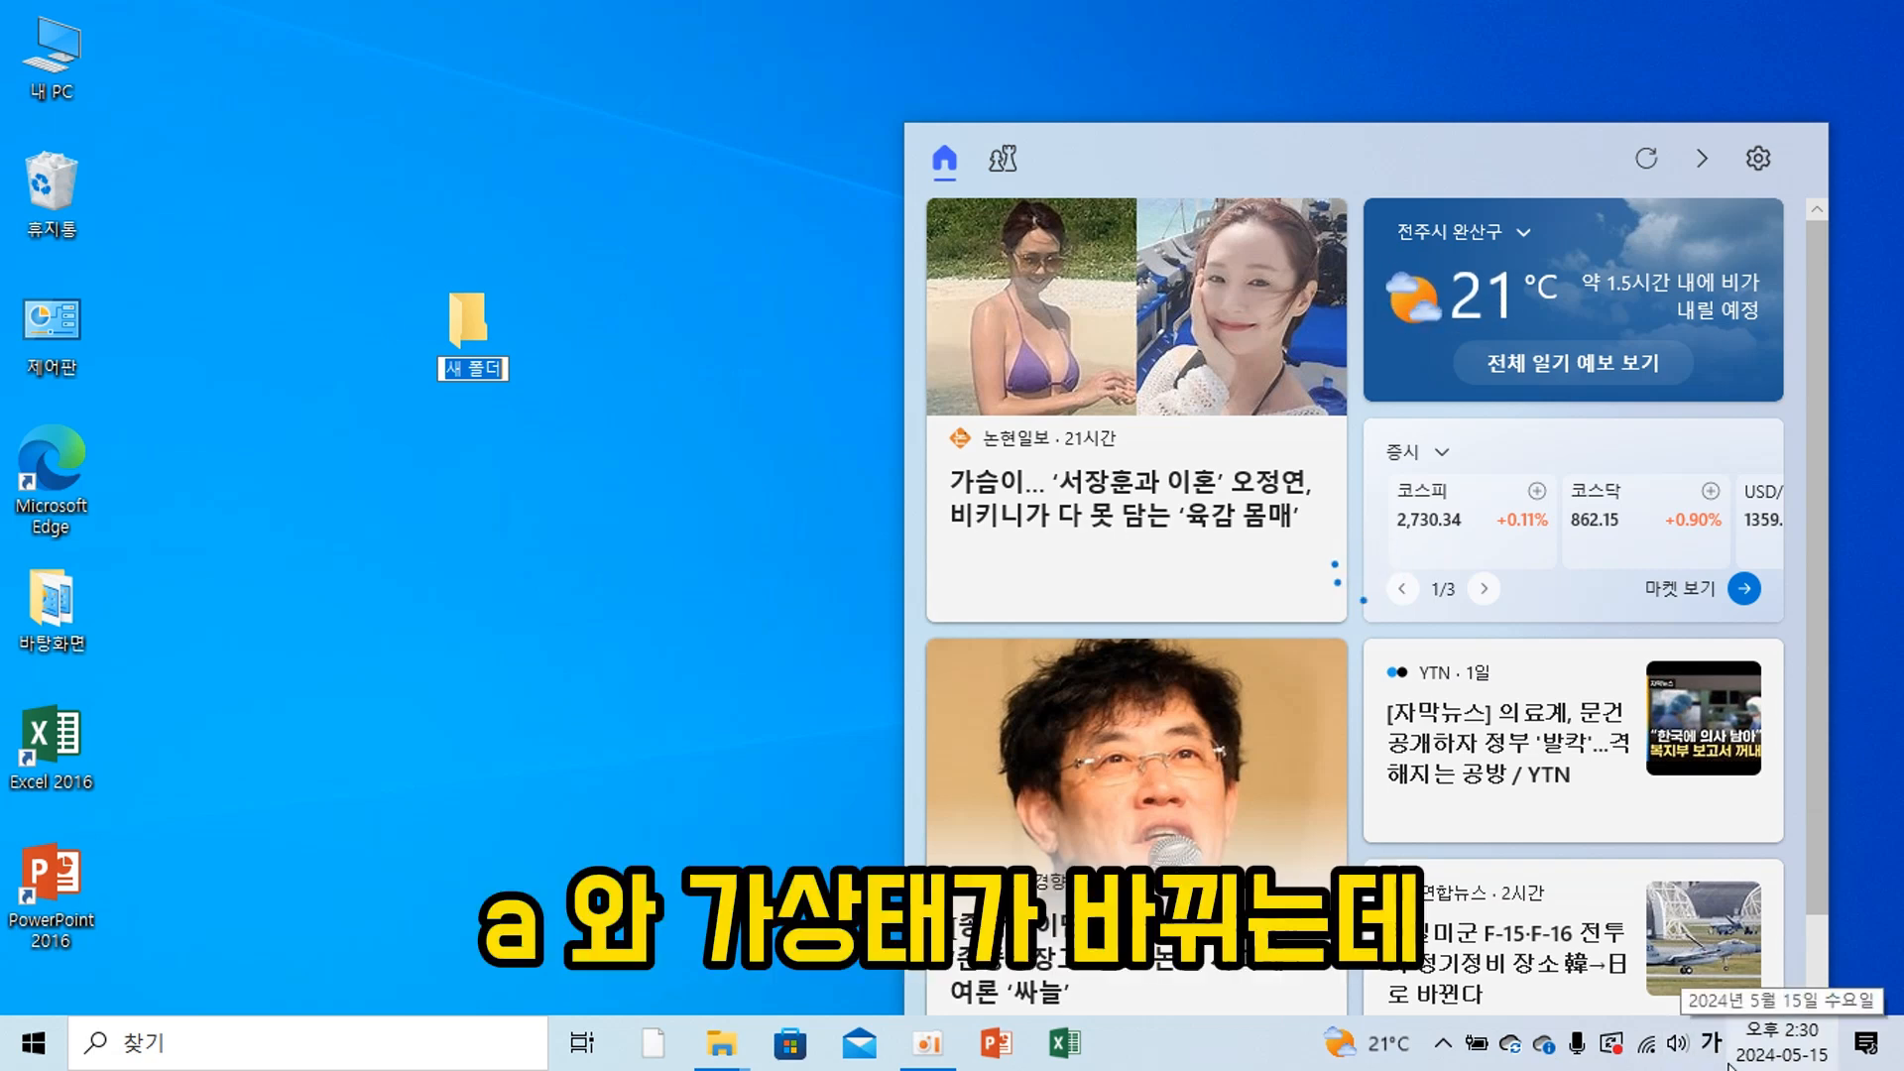
{"action": "key", "text": "Hangul"}
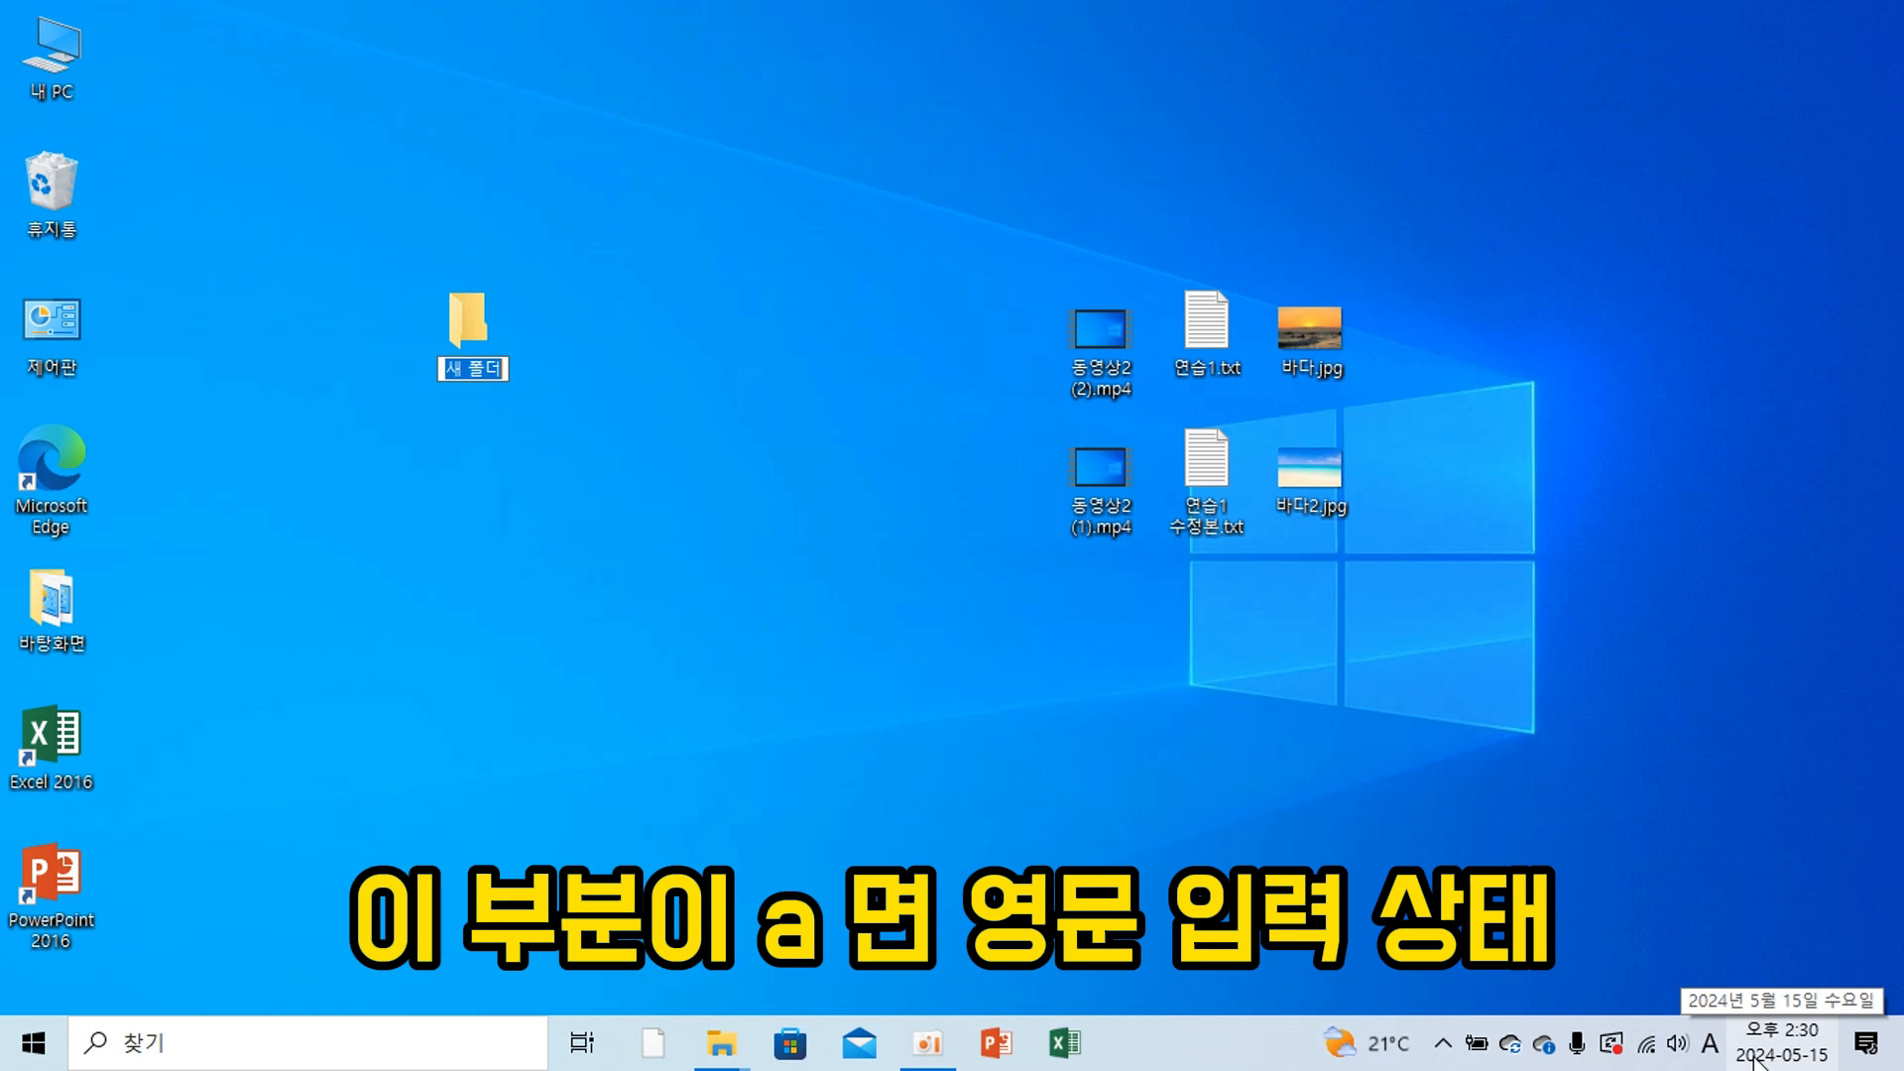
{"action": "key", "text": "Hangul"}
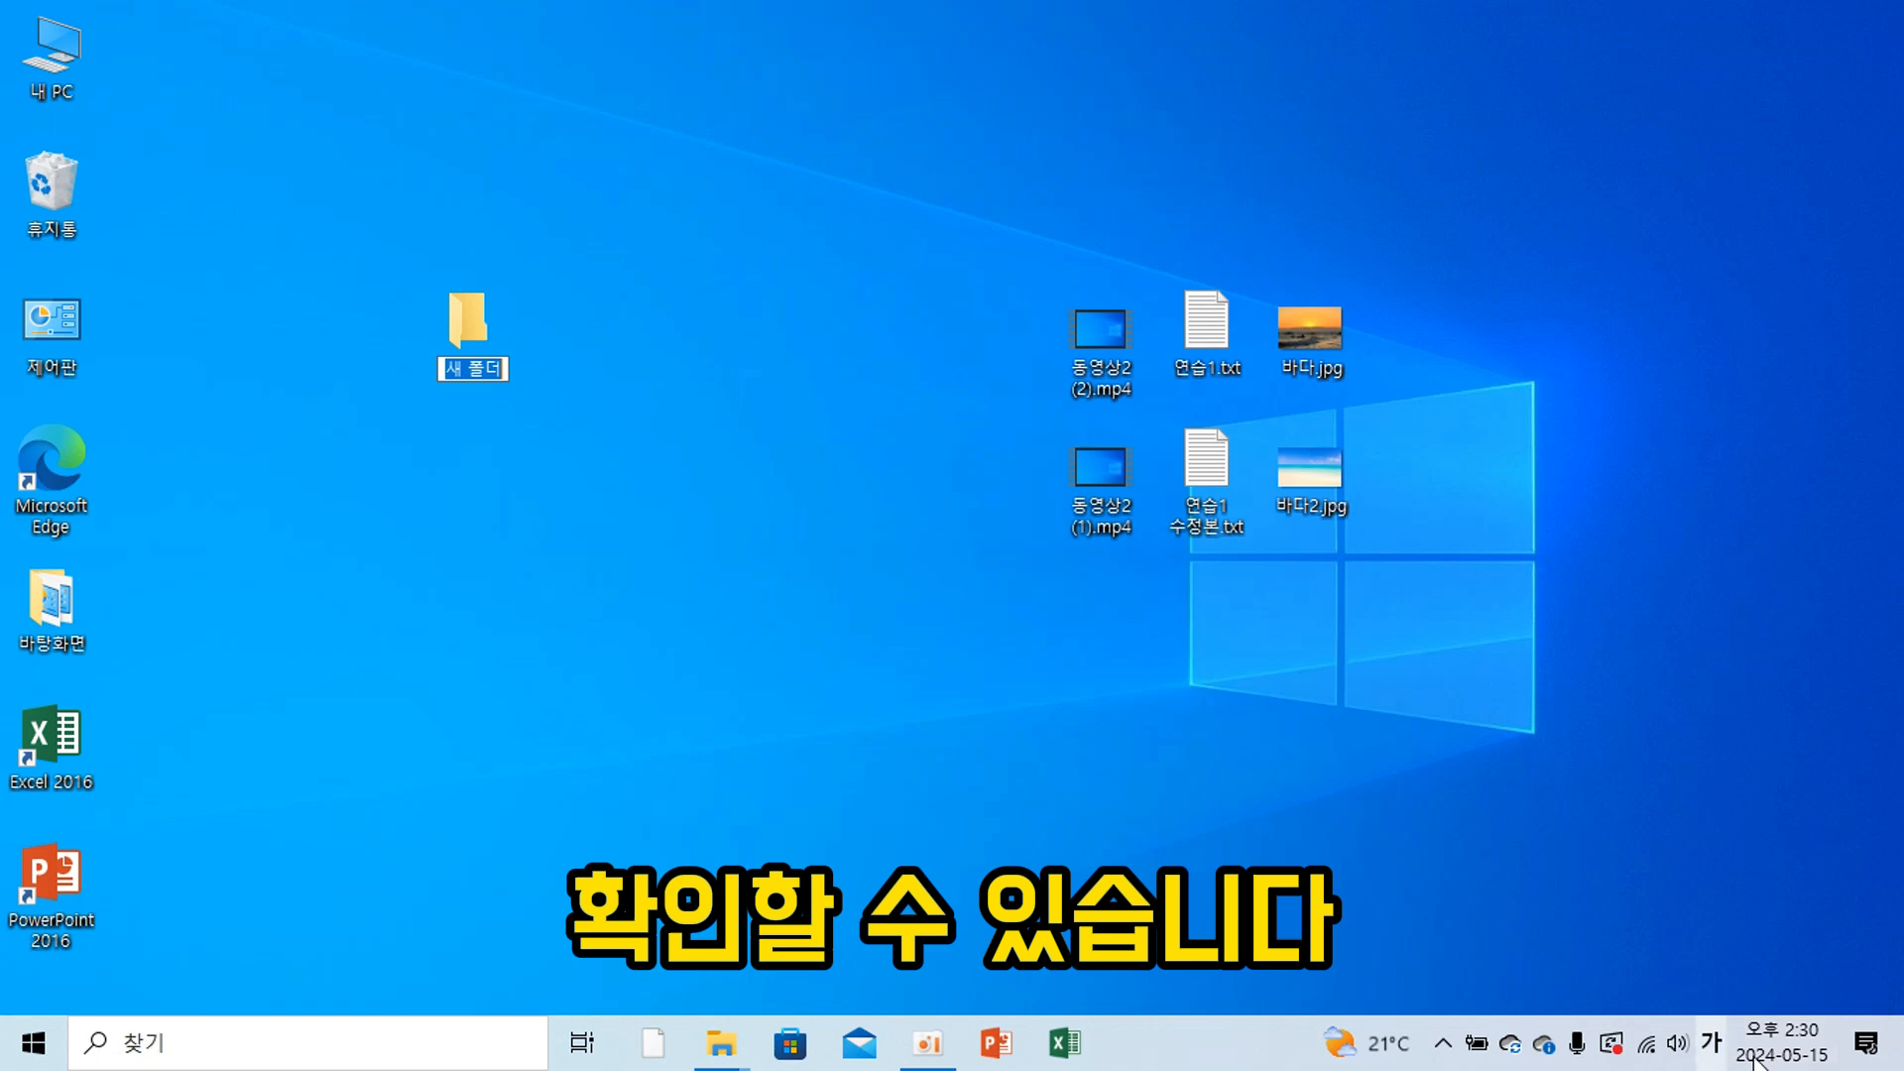
Name the new desktop folder 동영상.
{"action": "type", "text": "동"}
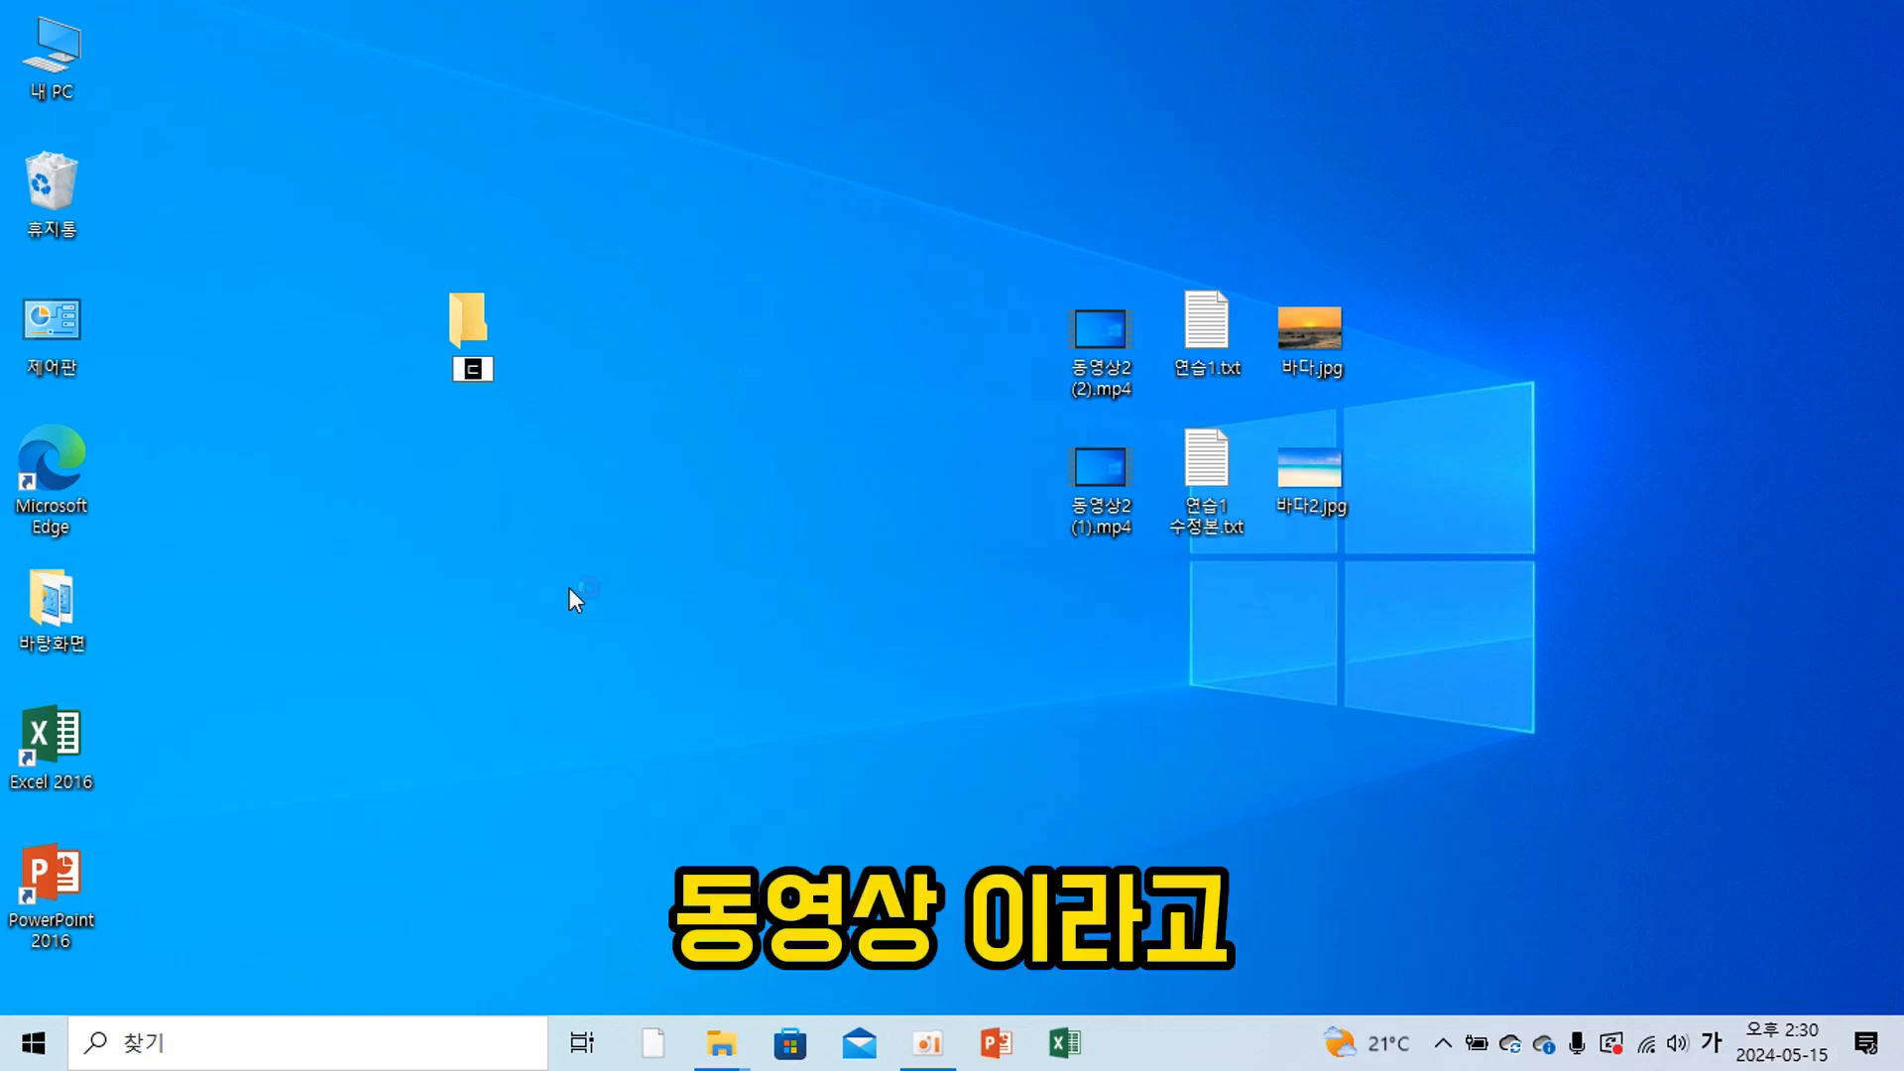
{"action": "type", "text": "영상"}
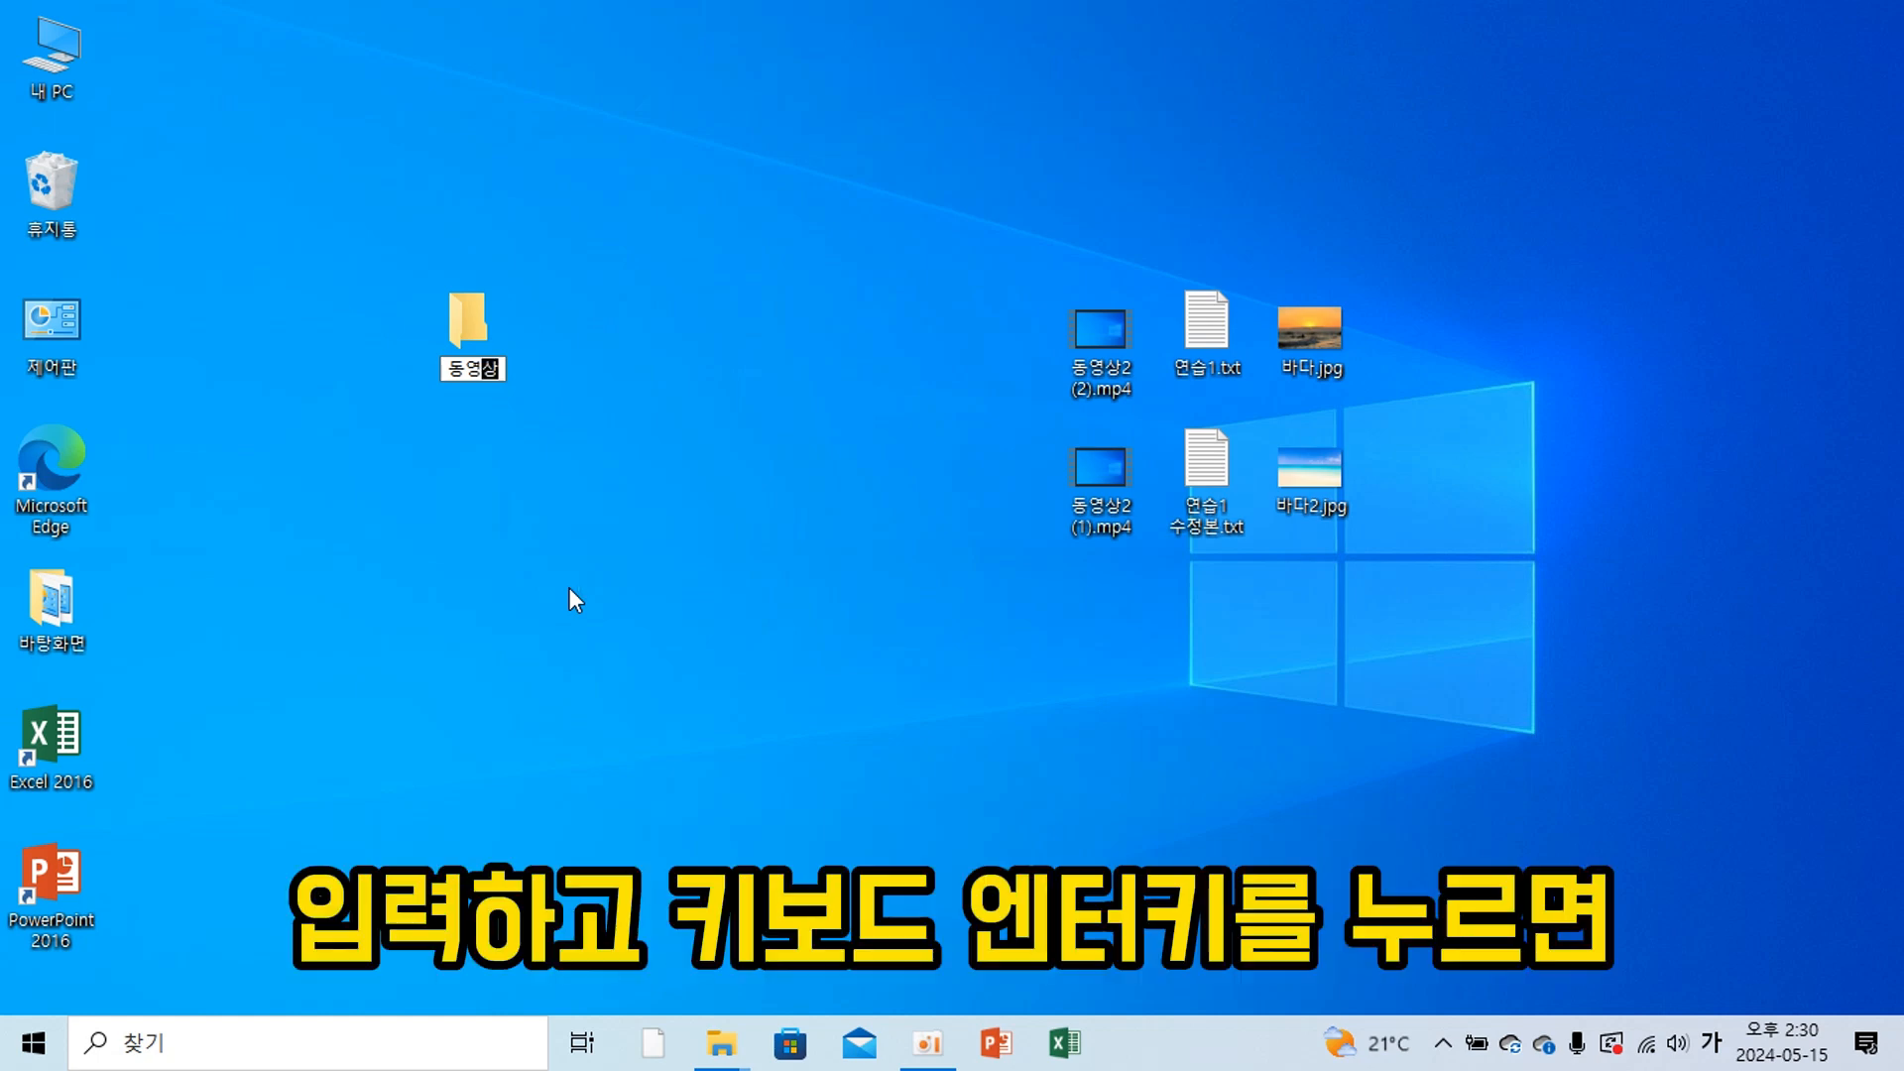
{"action": "key", "text": "Return"}
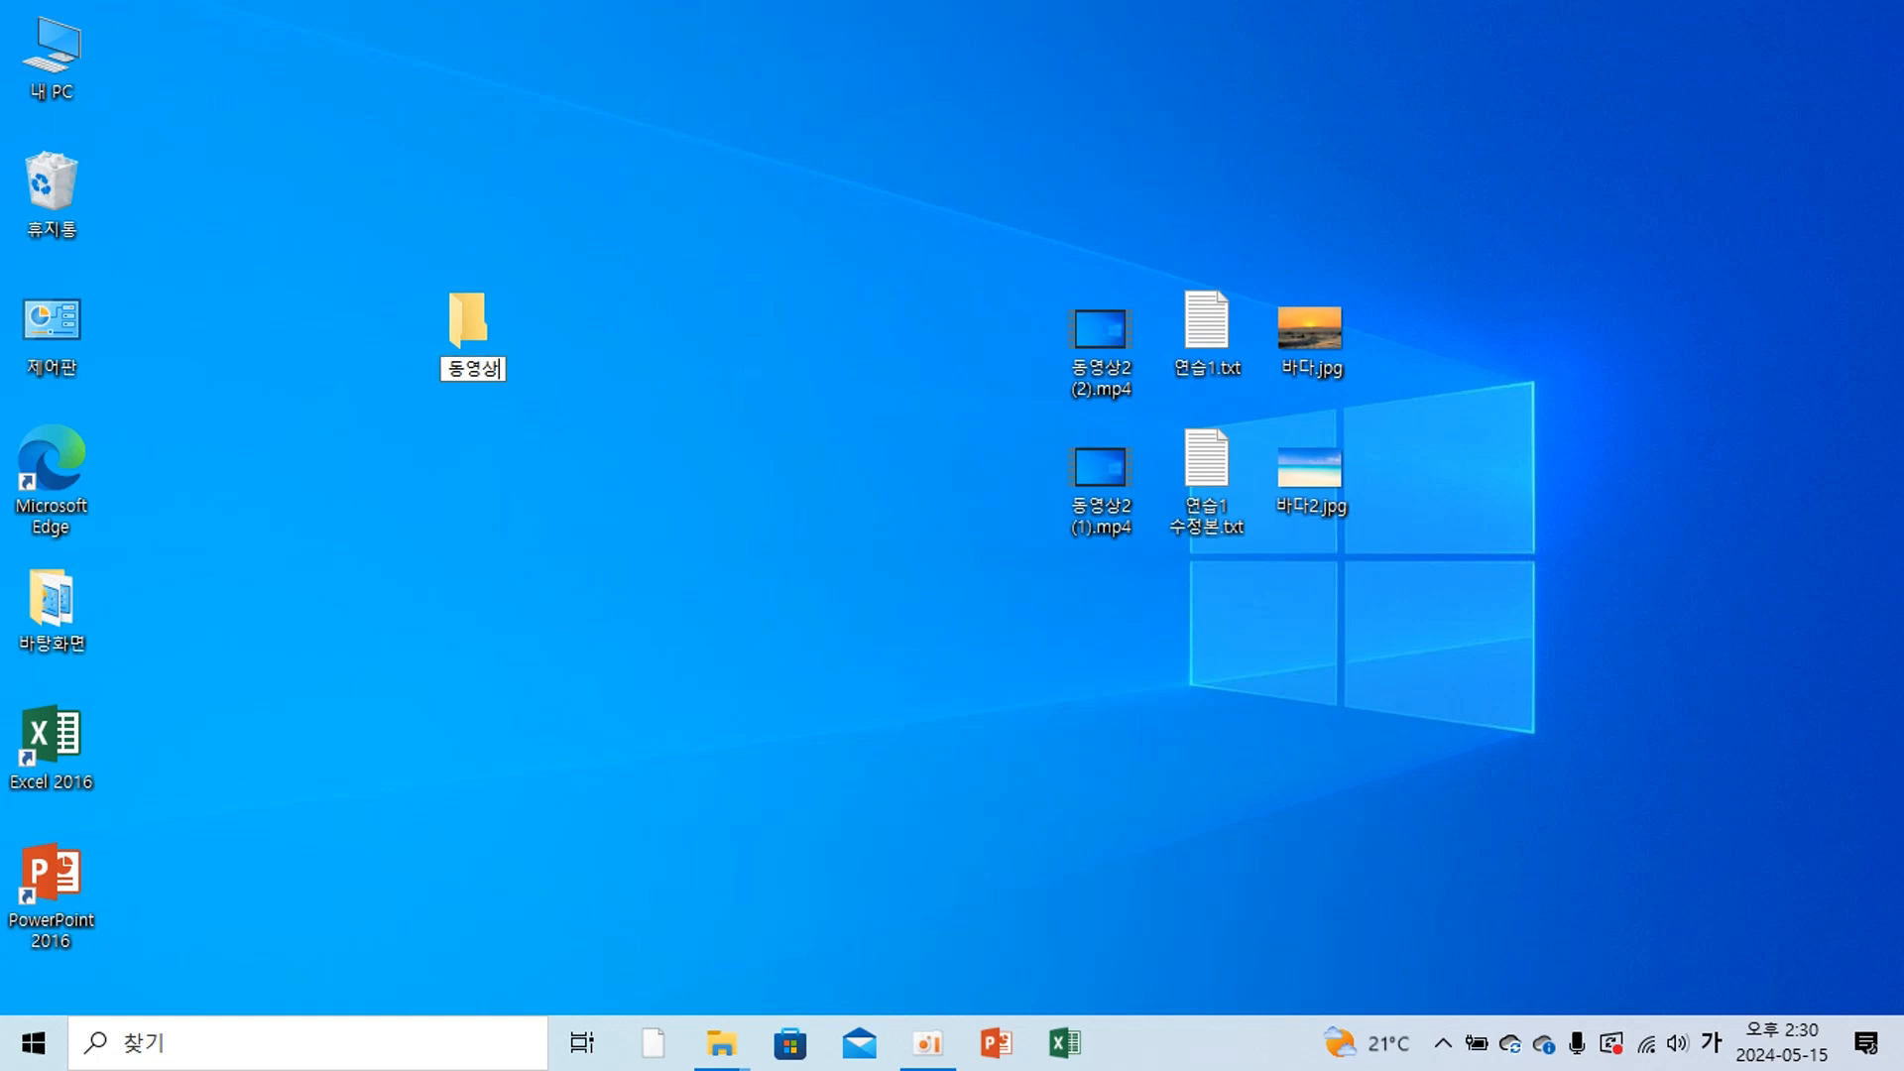
{"action": "key", "text": "Return"}
{"action": "left_click", "coordinate": [620, 509]}
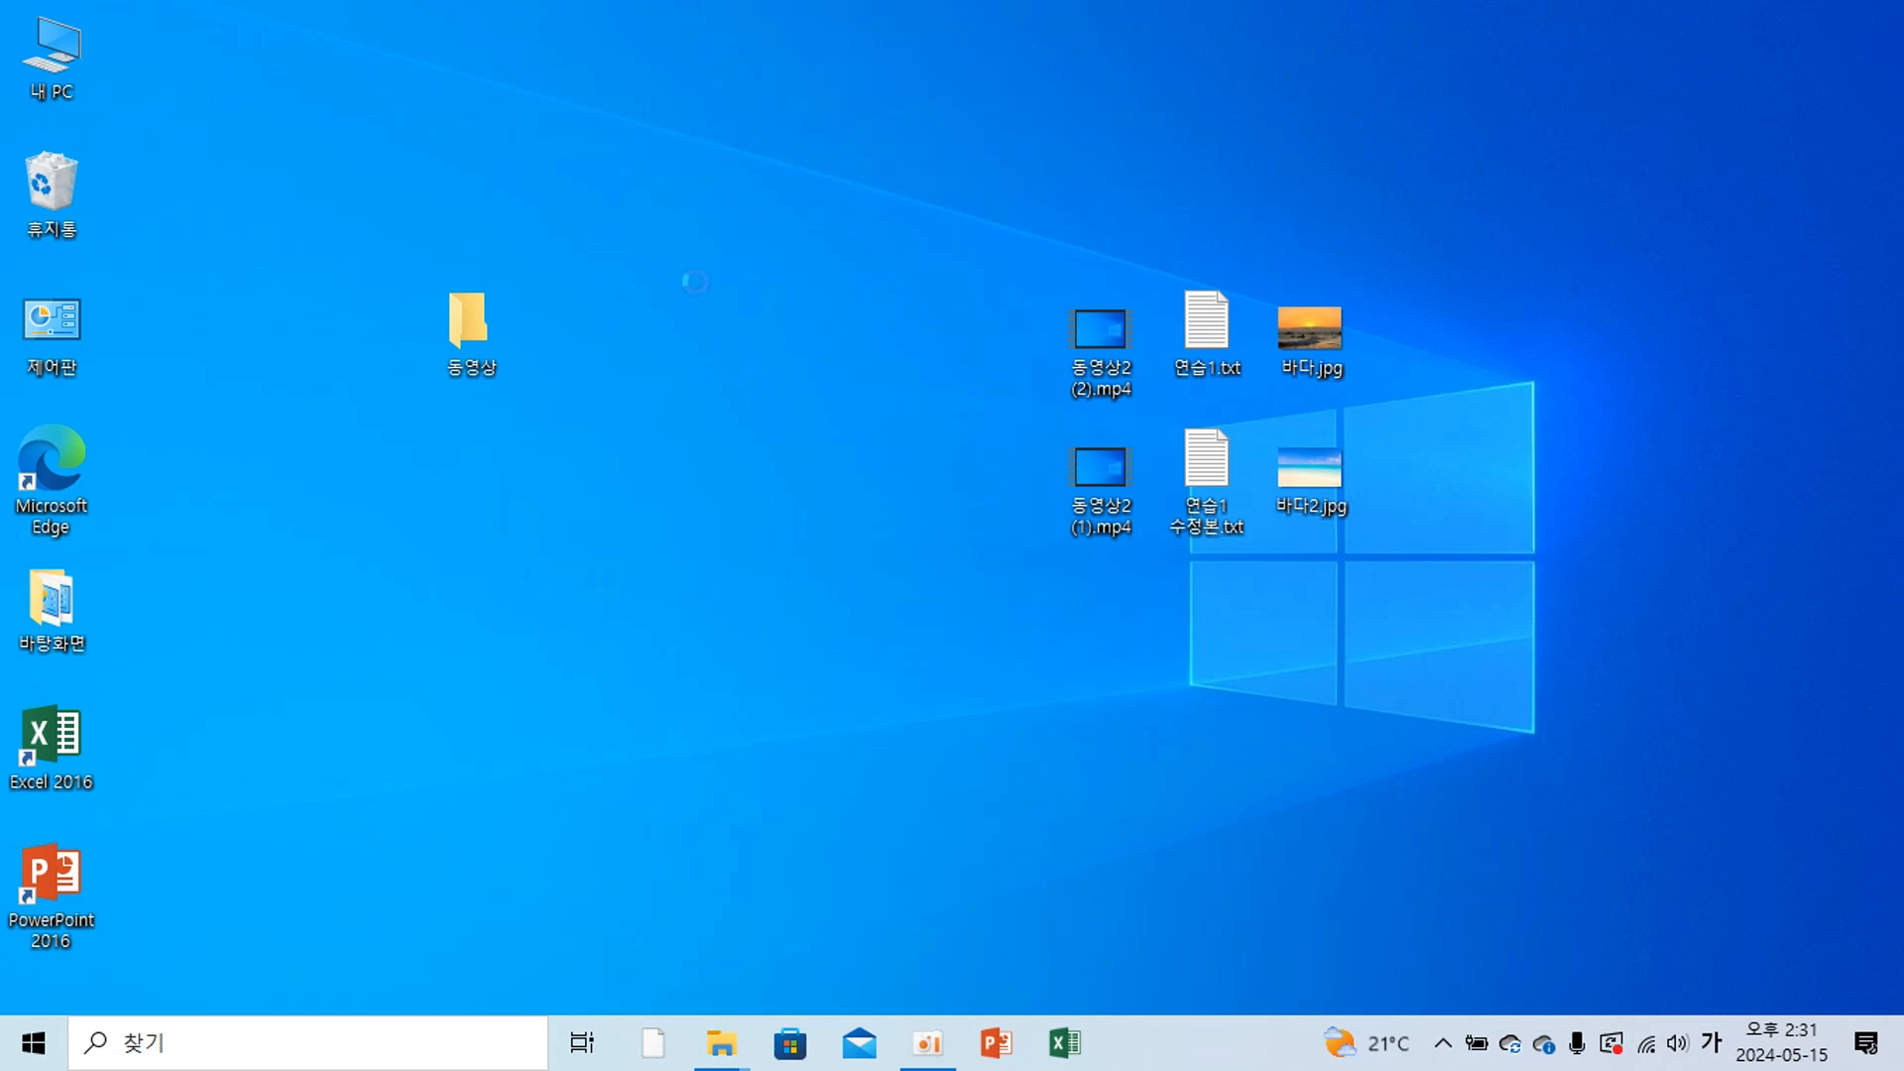
Create a second folder on the desktop and name it 사진.
{"action": "right_click", "coordinate": [766, 381]}
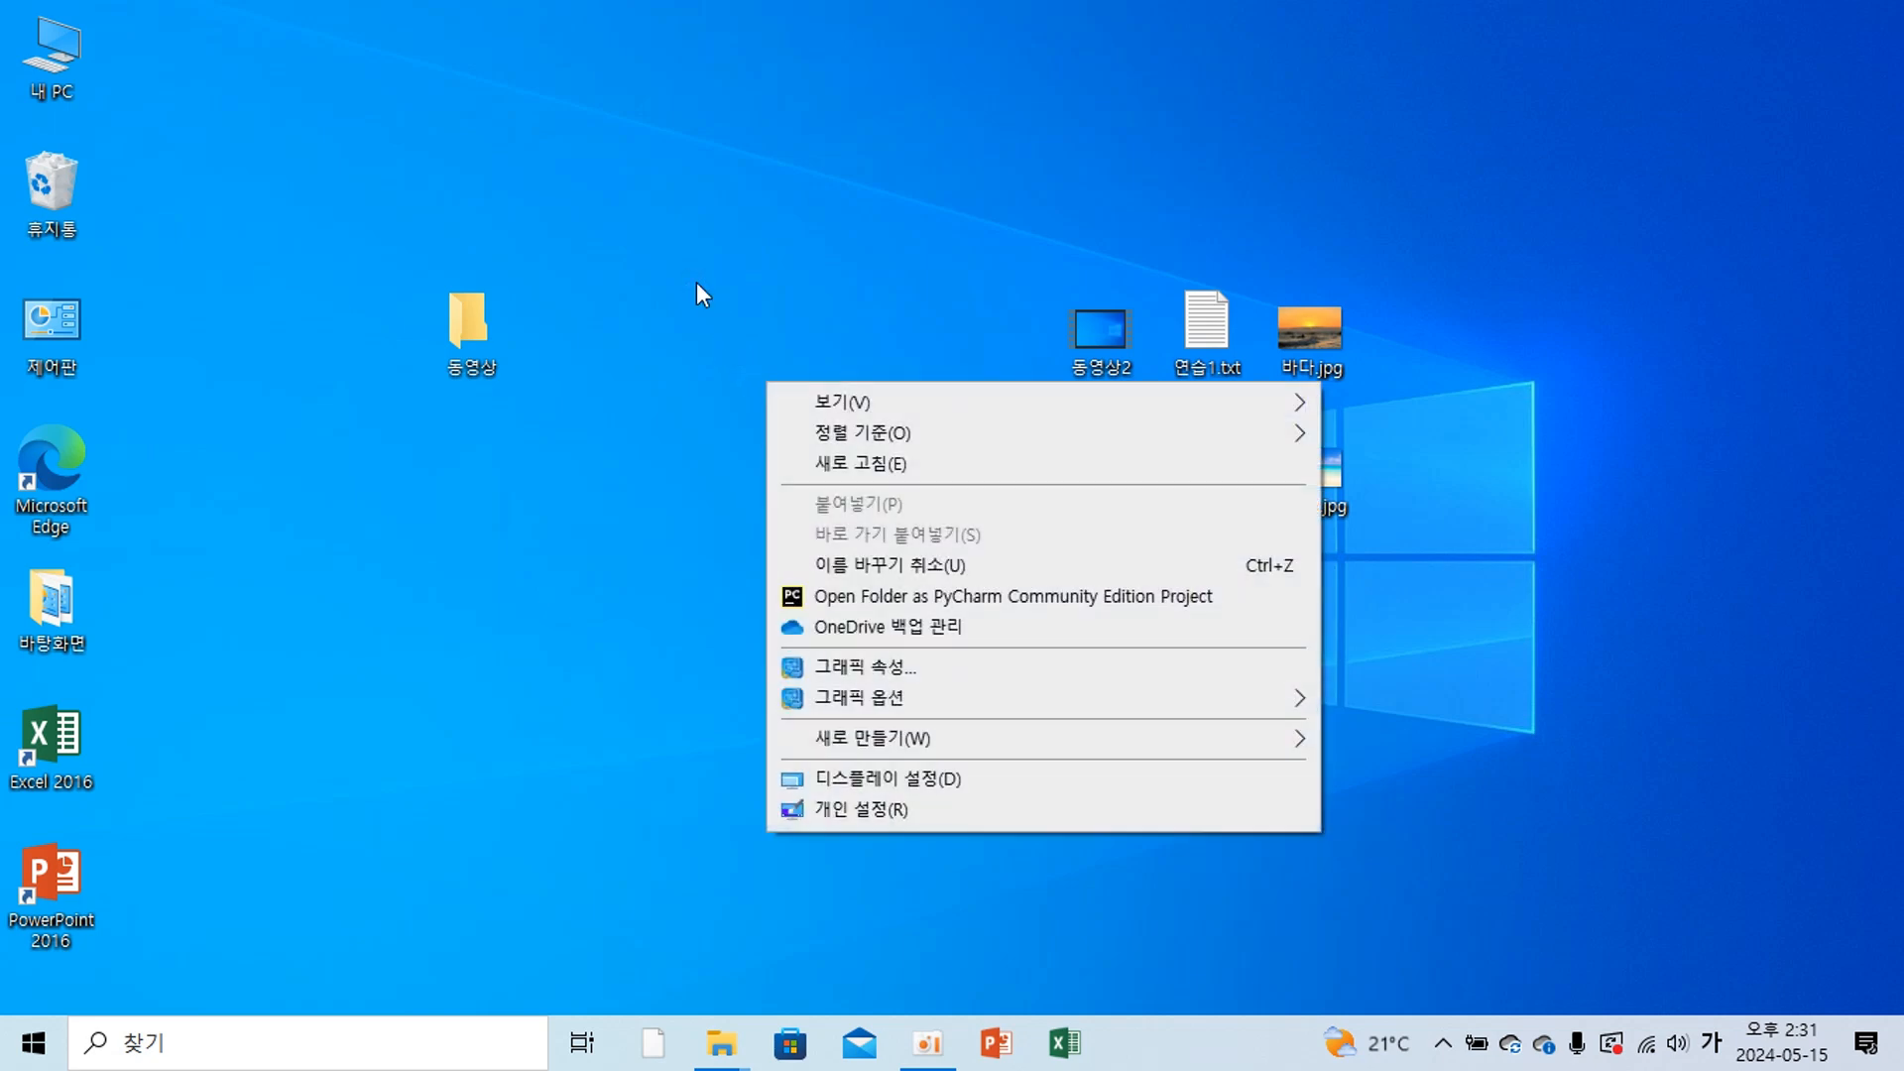
{"action": "left_click", "coordinate": [878, 751]}
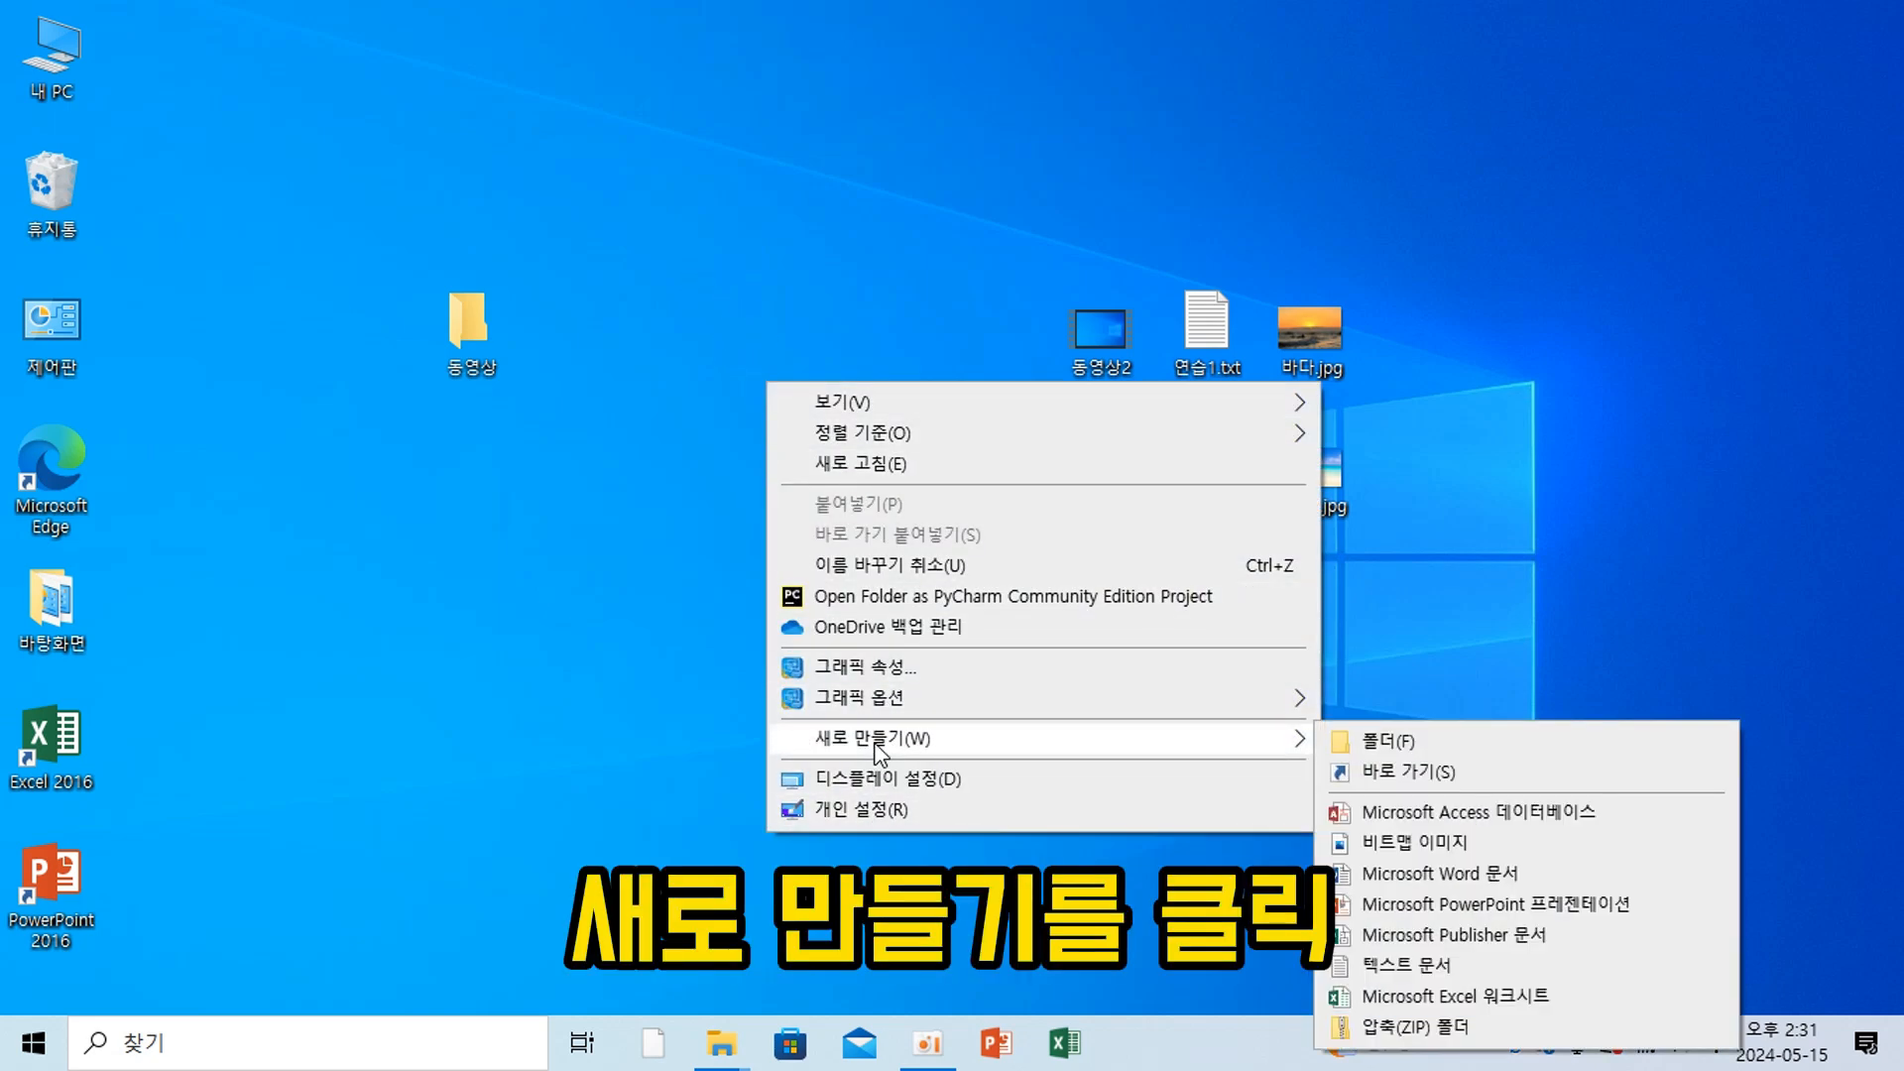
{"action": "left_click", "coordinate": [1388, 742]}
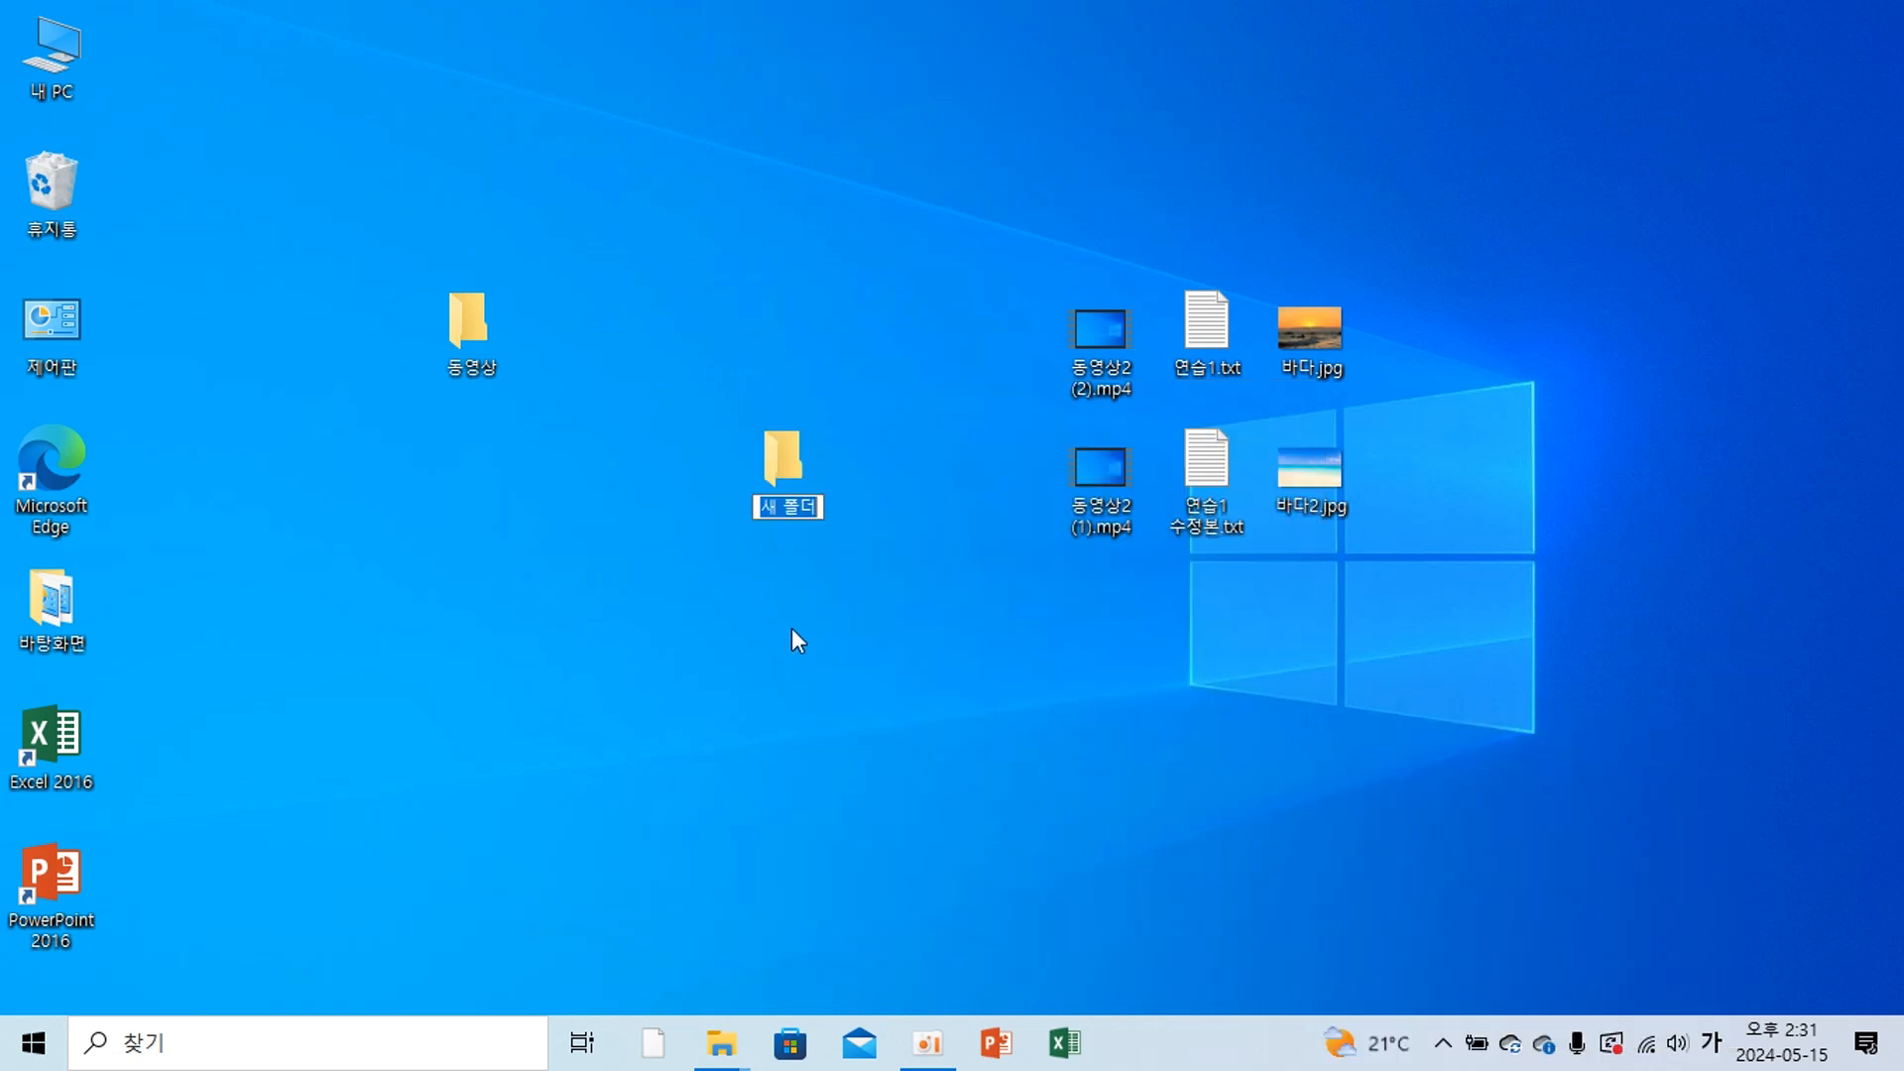
{"action": "type", "text": "사지"}
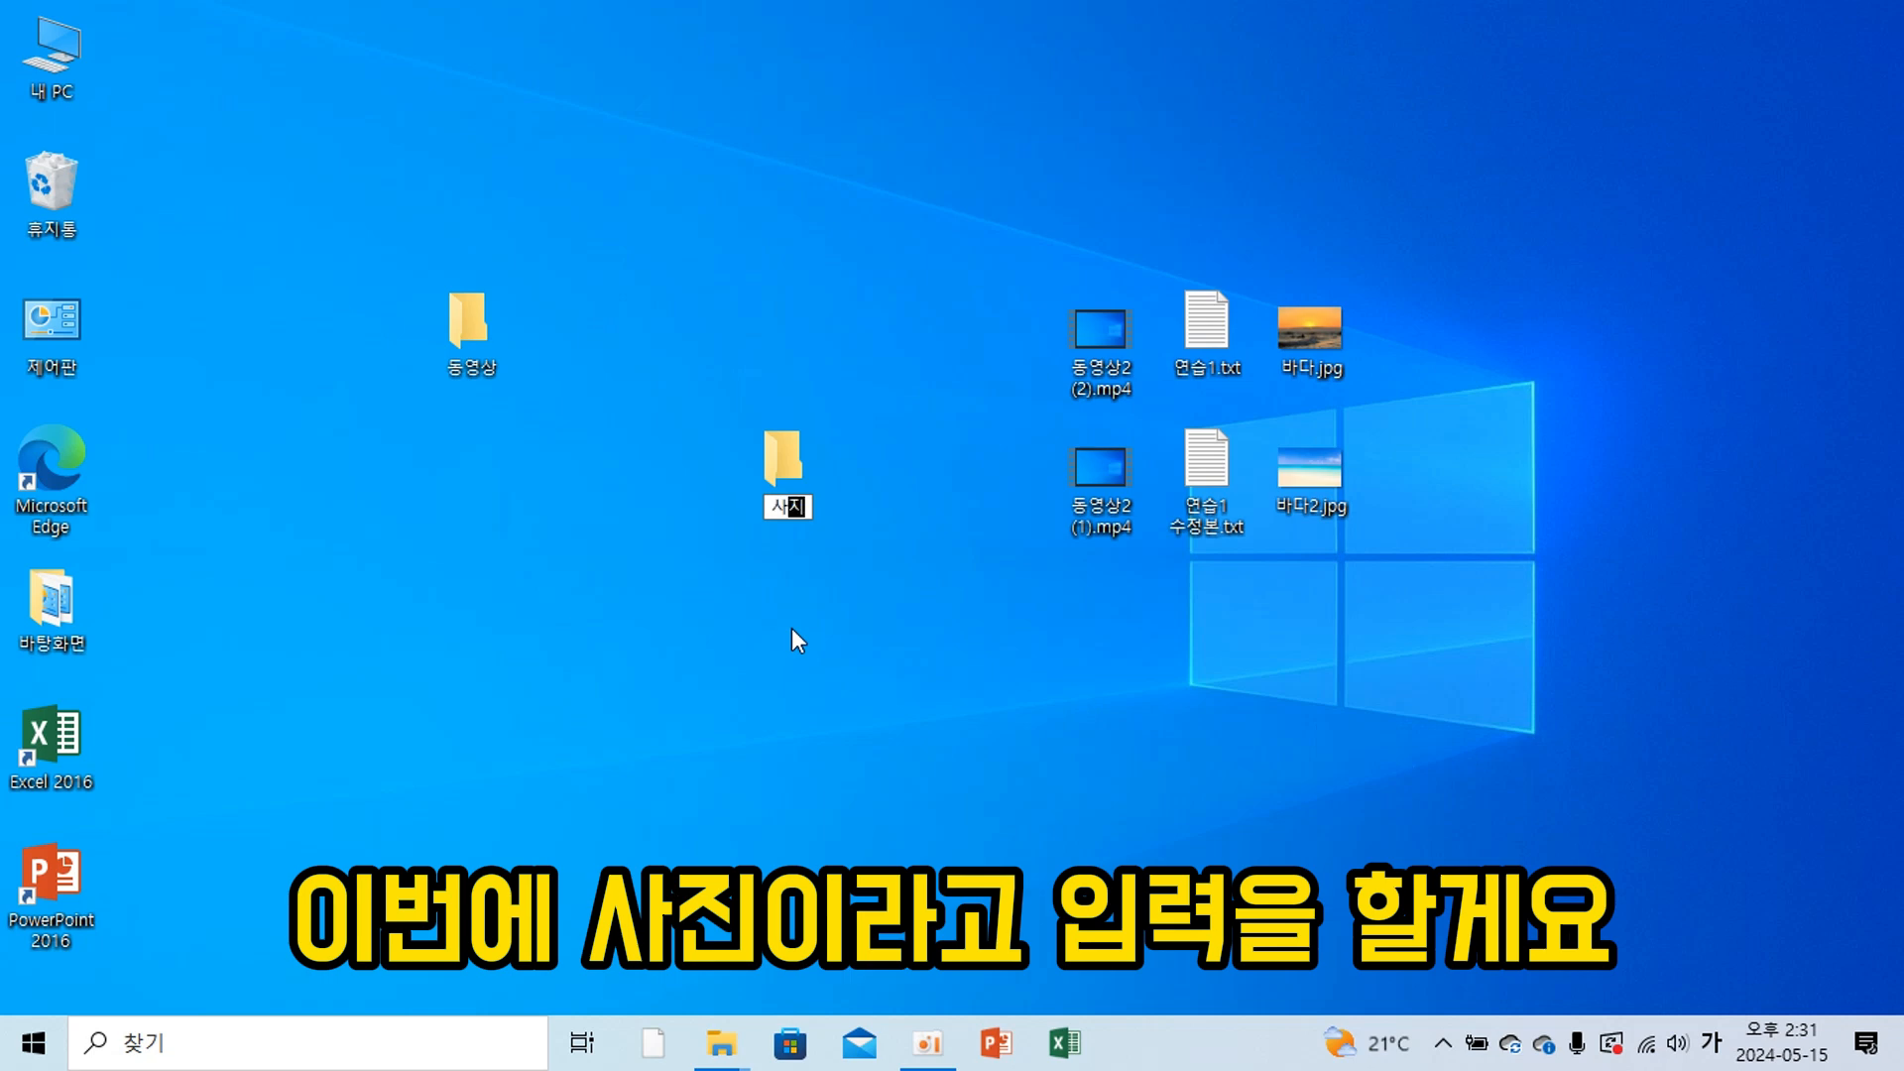
{"action": "type", "text": "ㄴ"}
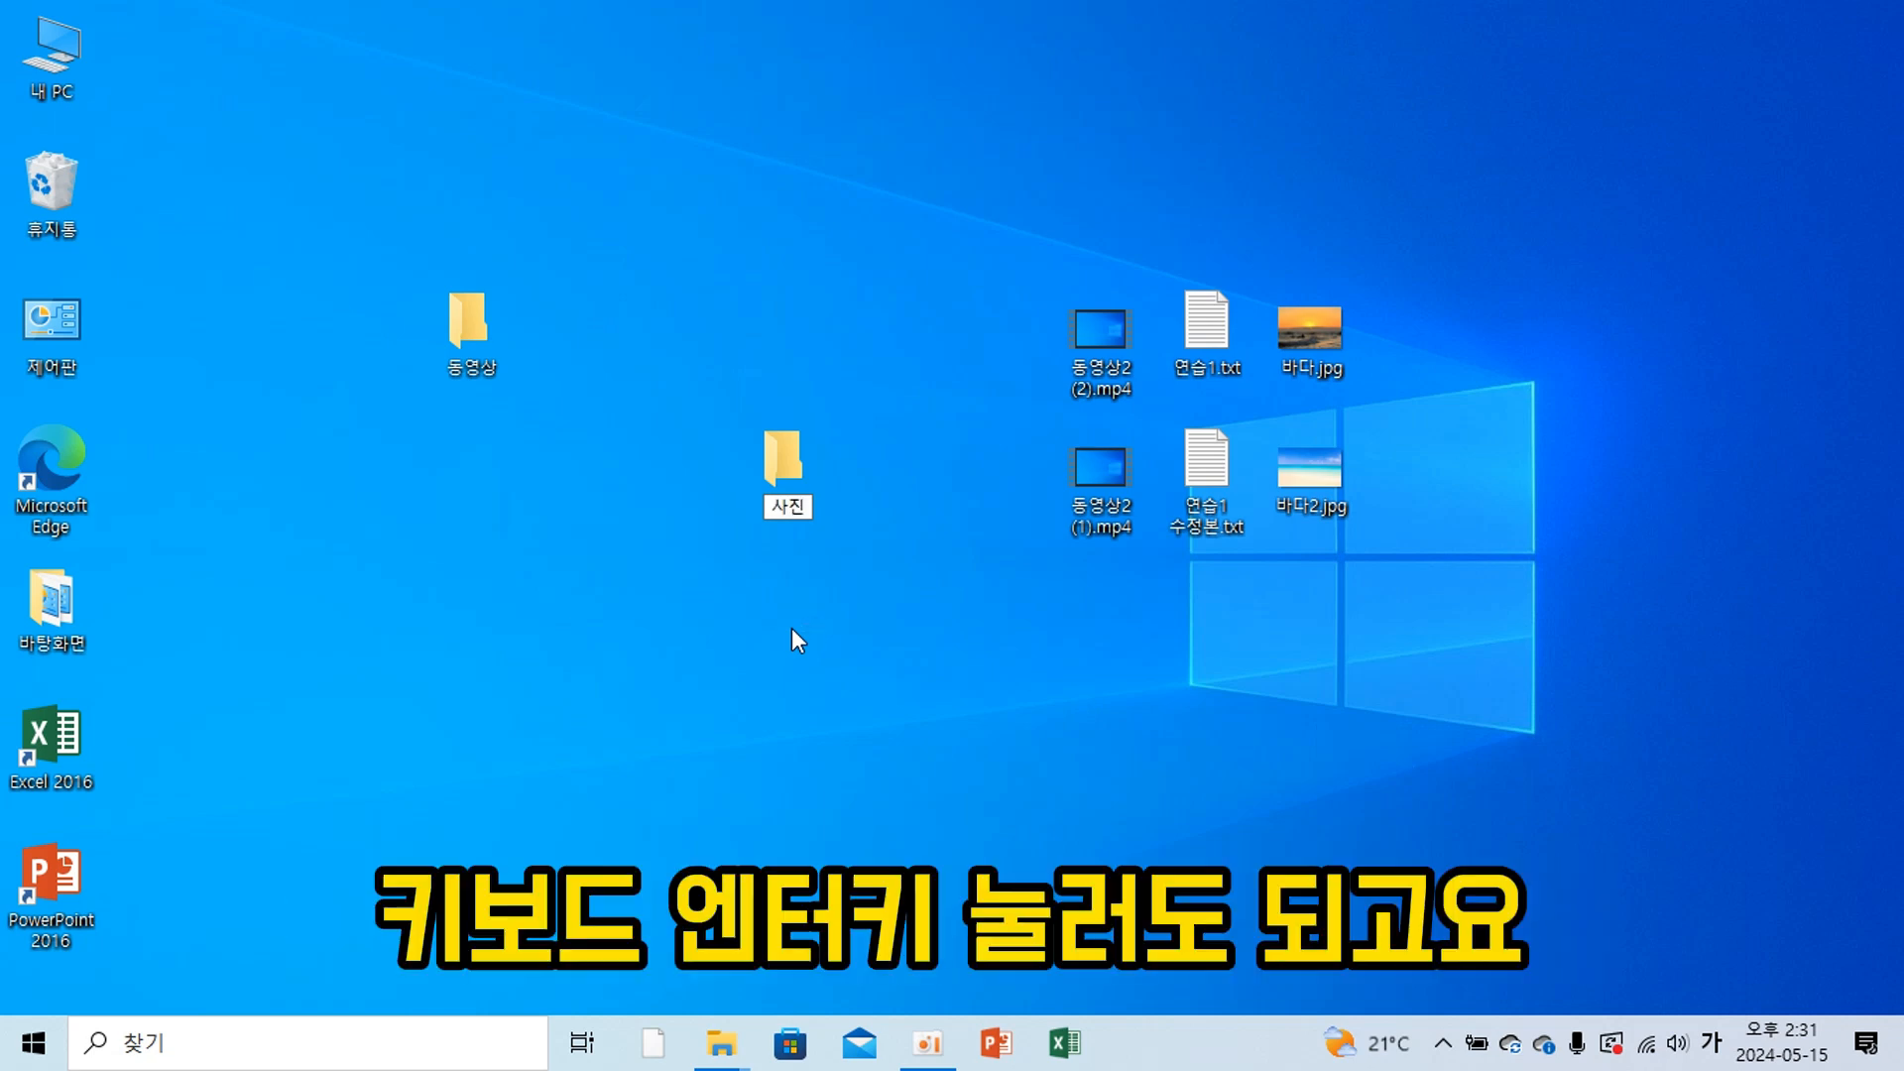
{"action": "left_click", "coordinate": [933, 533]}
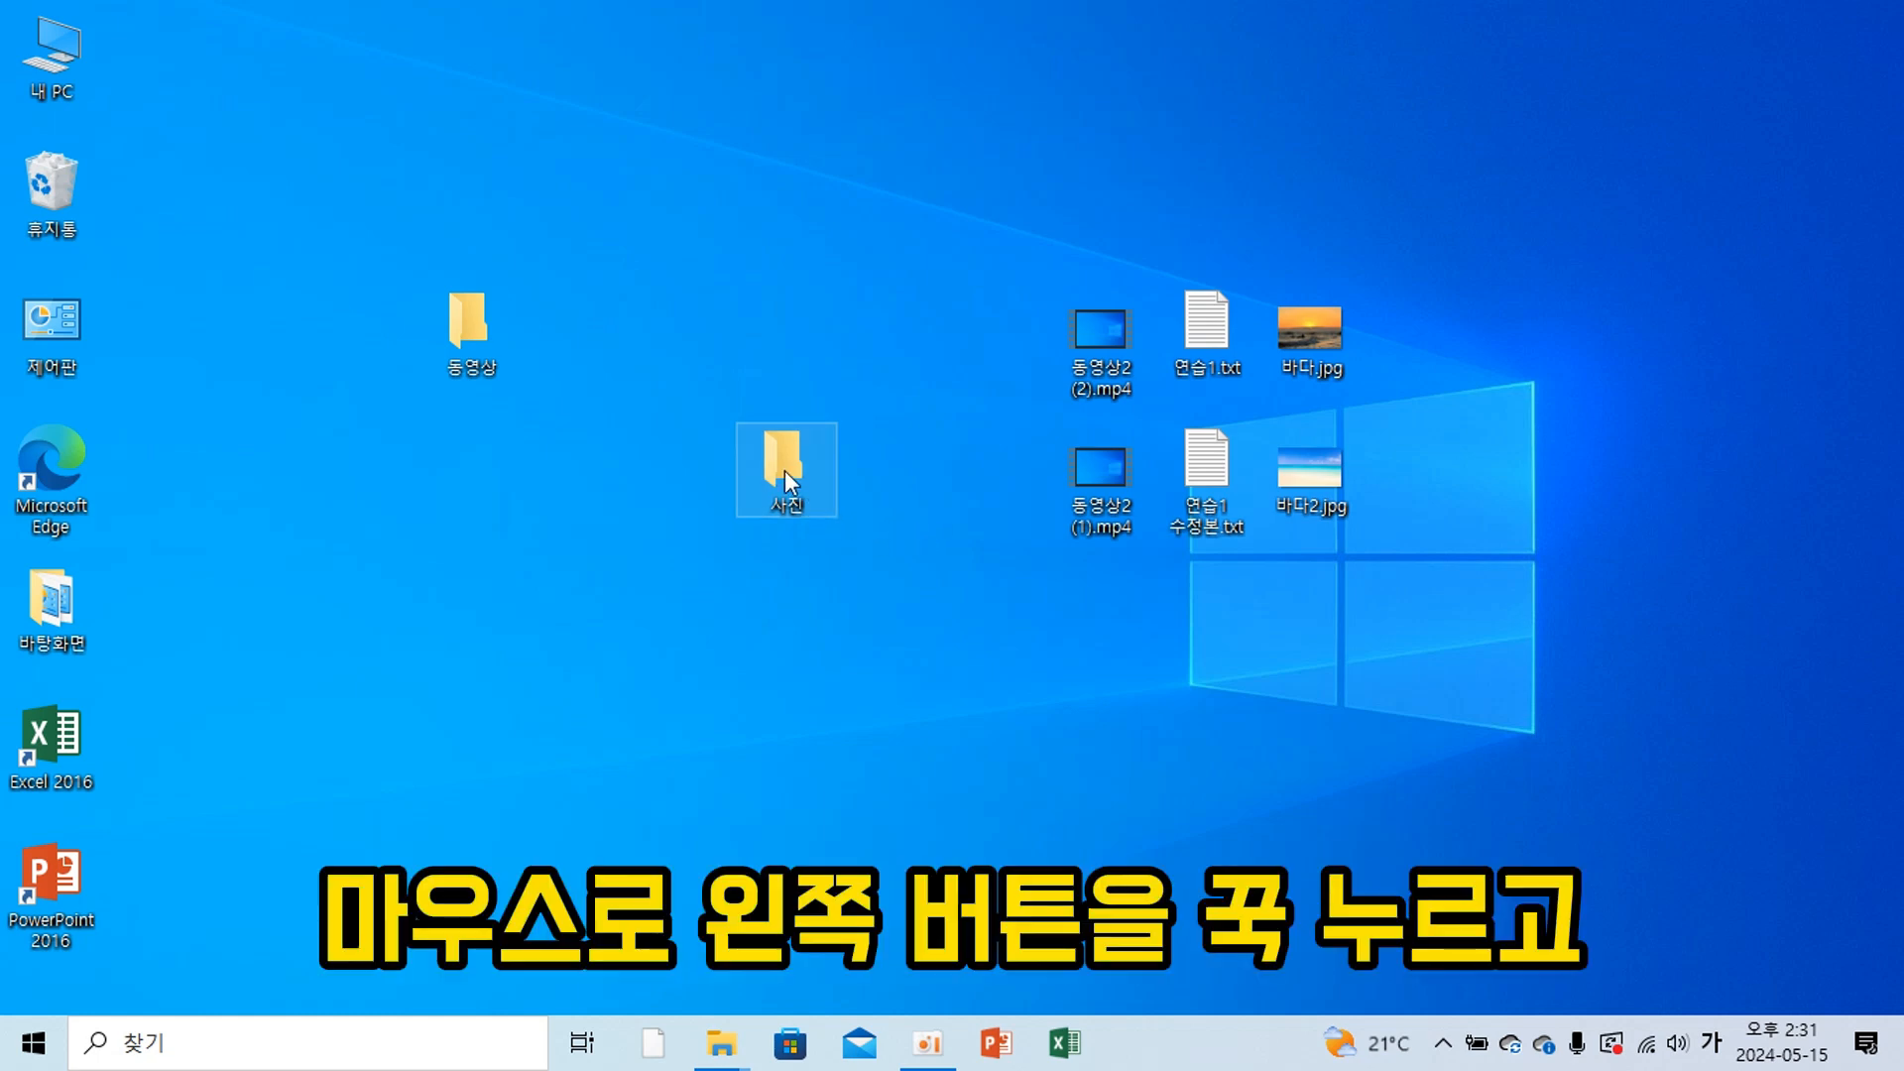
Move the 사진 folder directly beside the 동영상 folder on the desktop and deselect it.
{"action": "left_click_drag", "start_coordinate": [788, 483], "coordinate": [758, 456]}
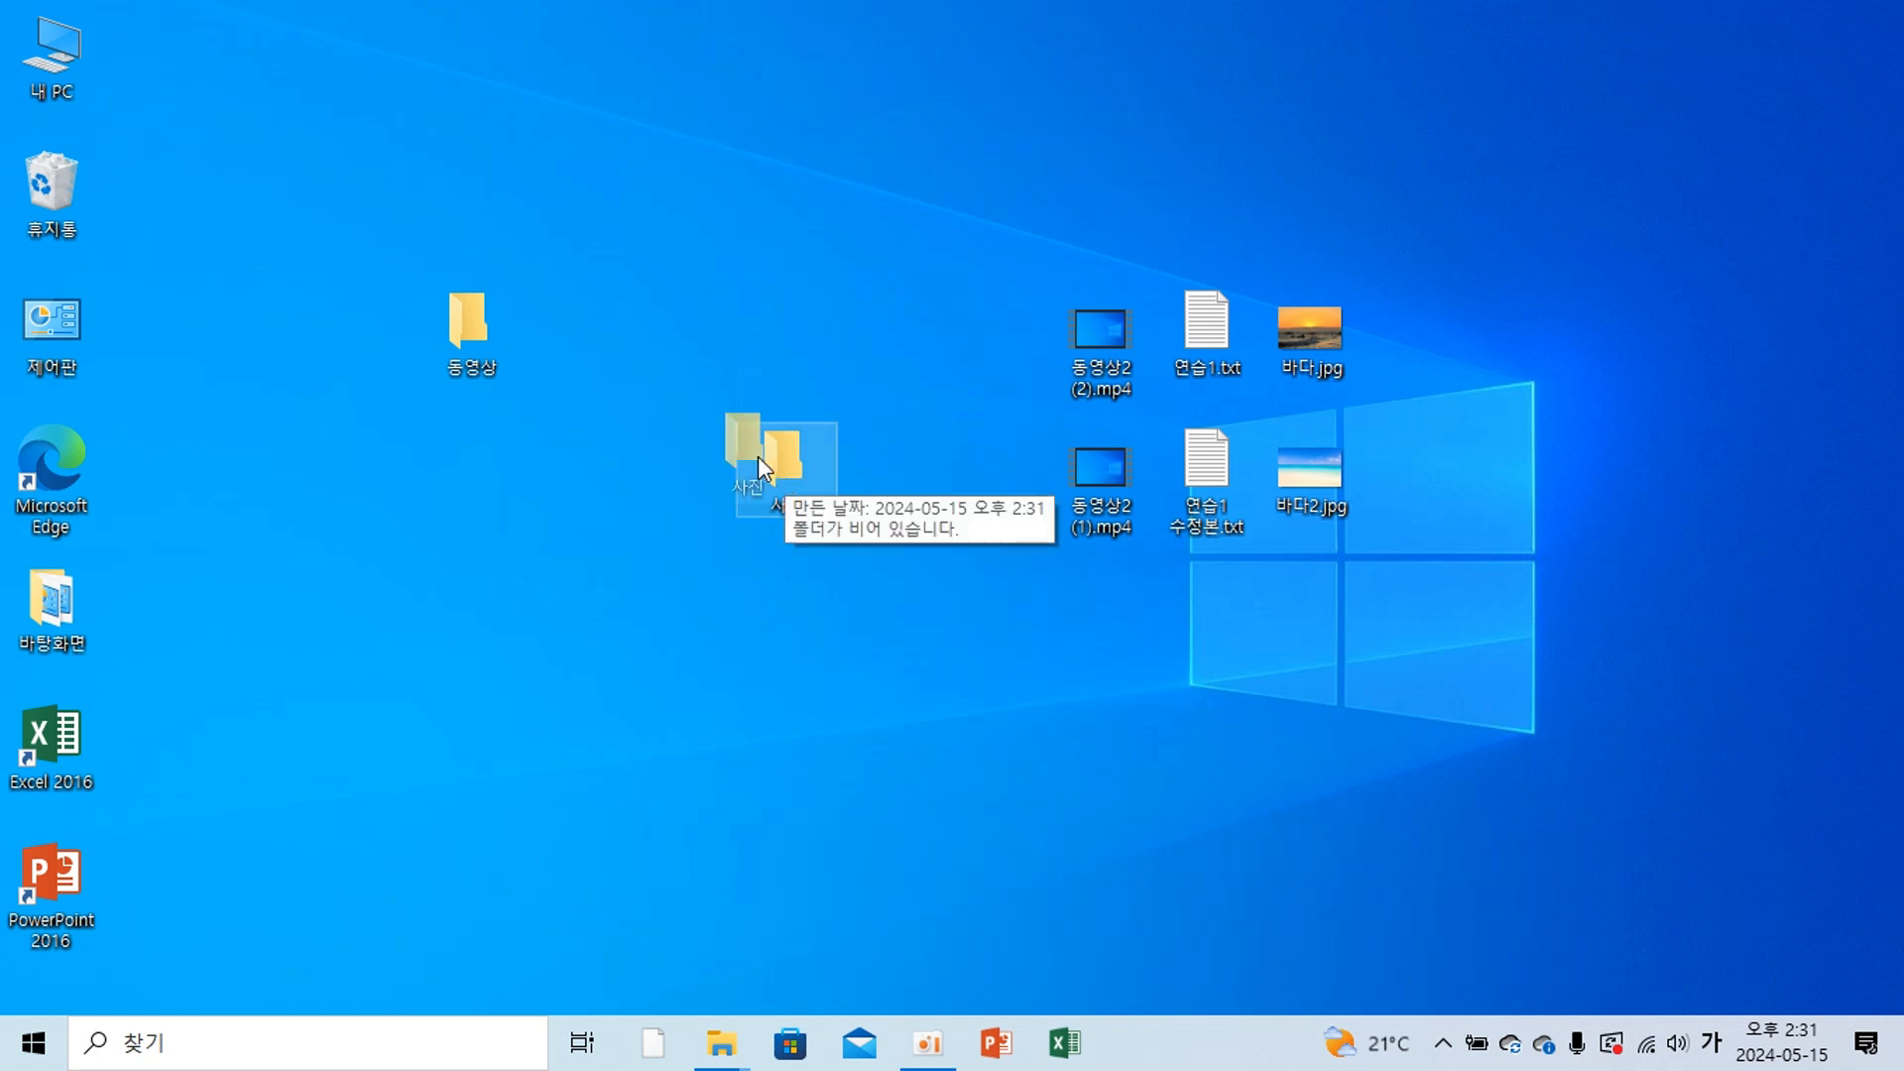
{"action": "left_click_drag", "start_coordinate": [567, 349], "coordinate": [557, 330]}
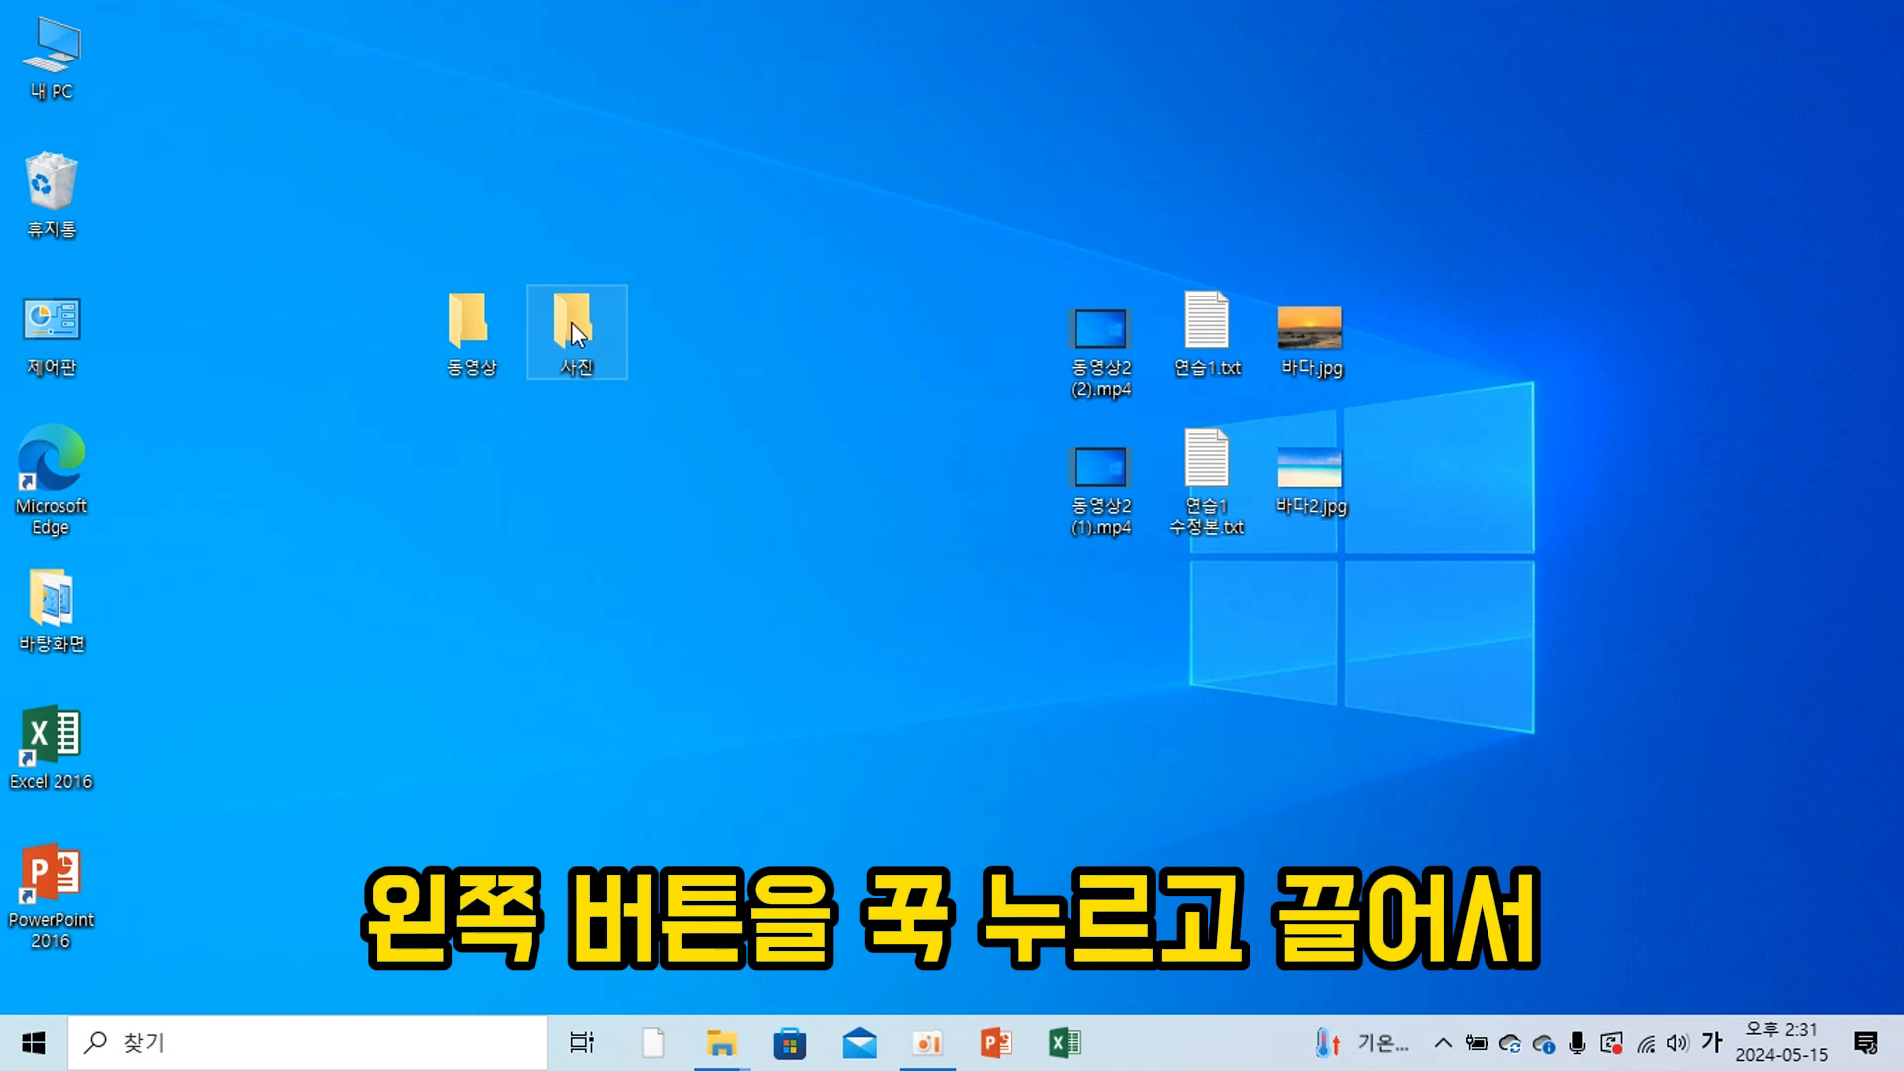
{"action": "left_click_drag", "start_coordinate": [545, 537], "coordinate": [555, 332]}
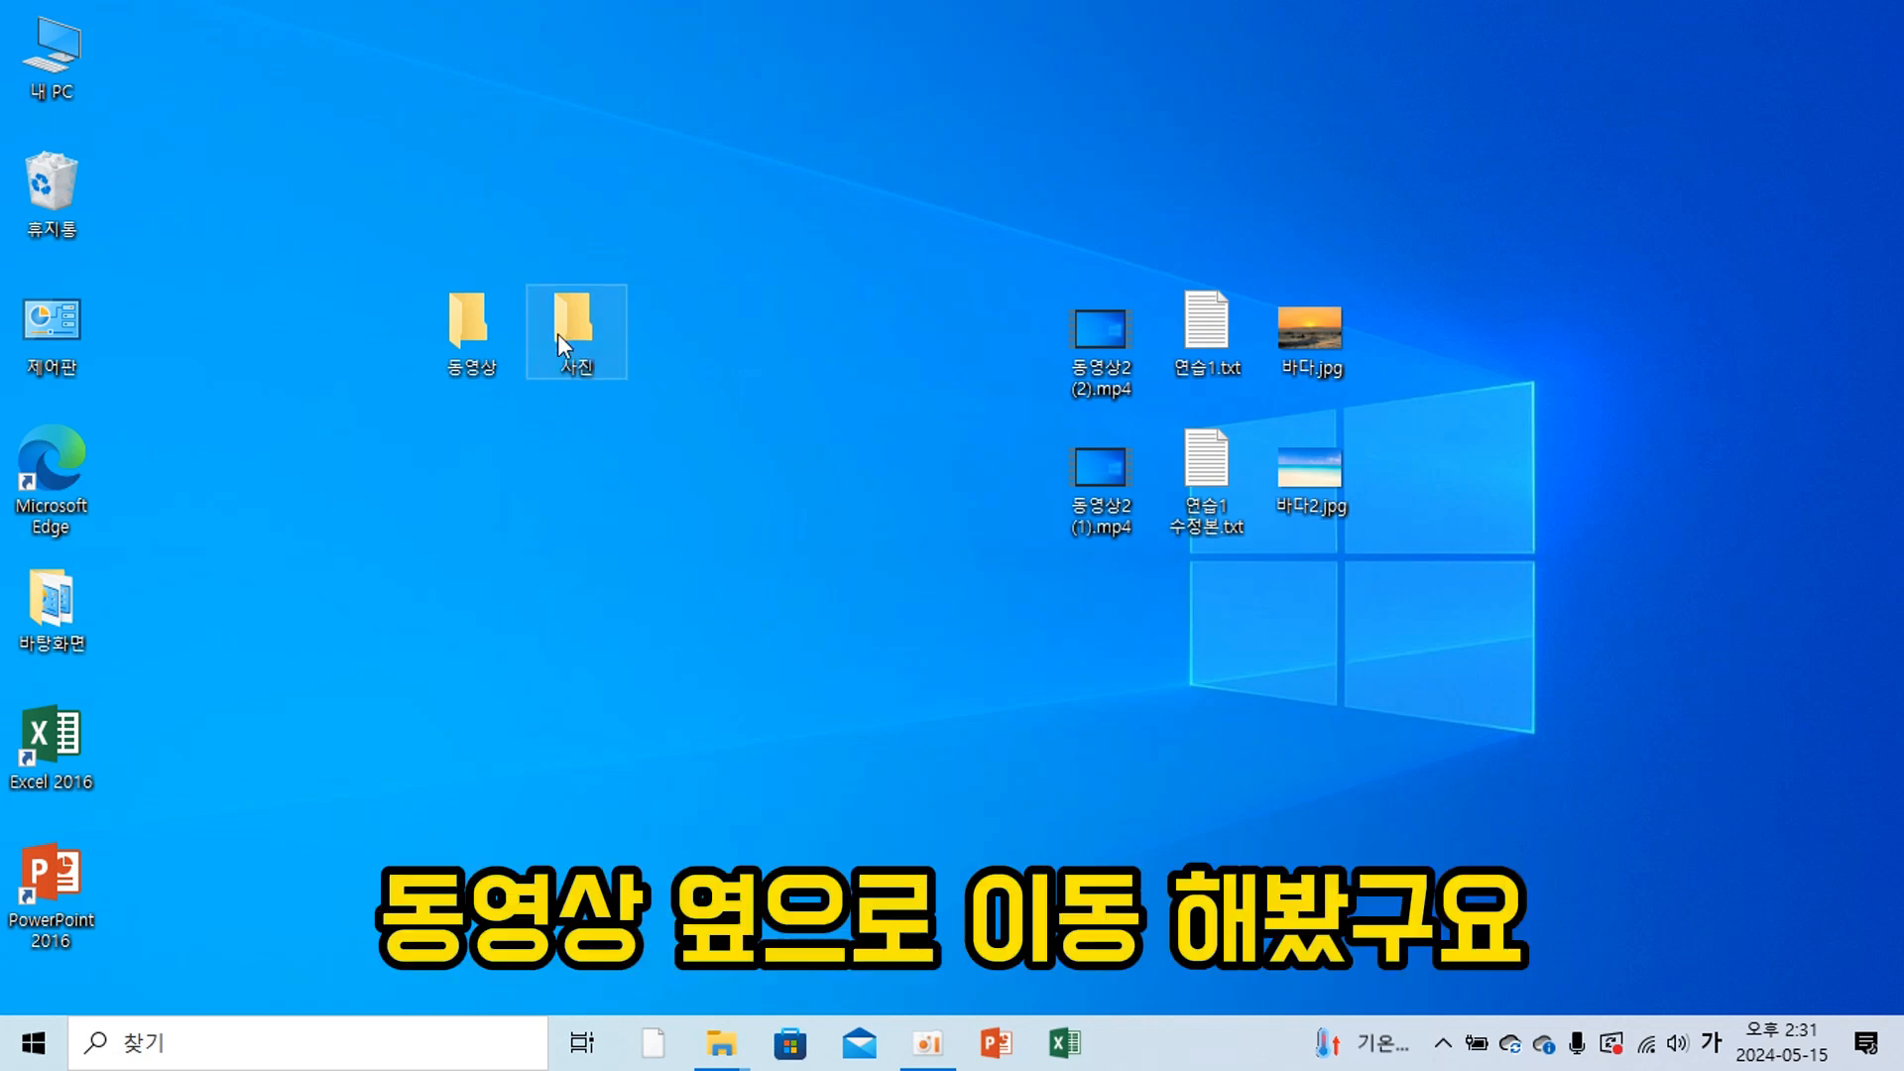
{"action": "left_click", "coordinate": [902, 541]}
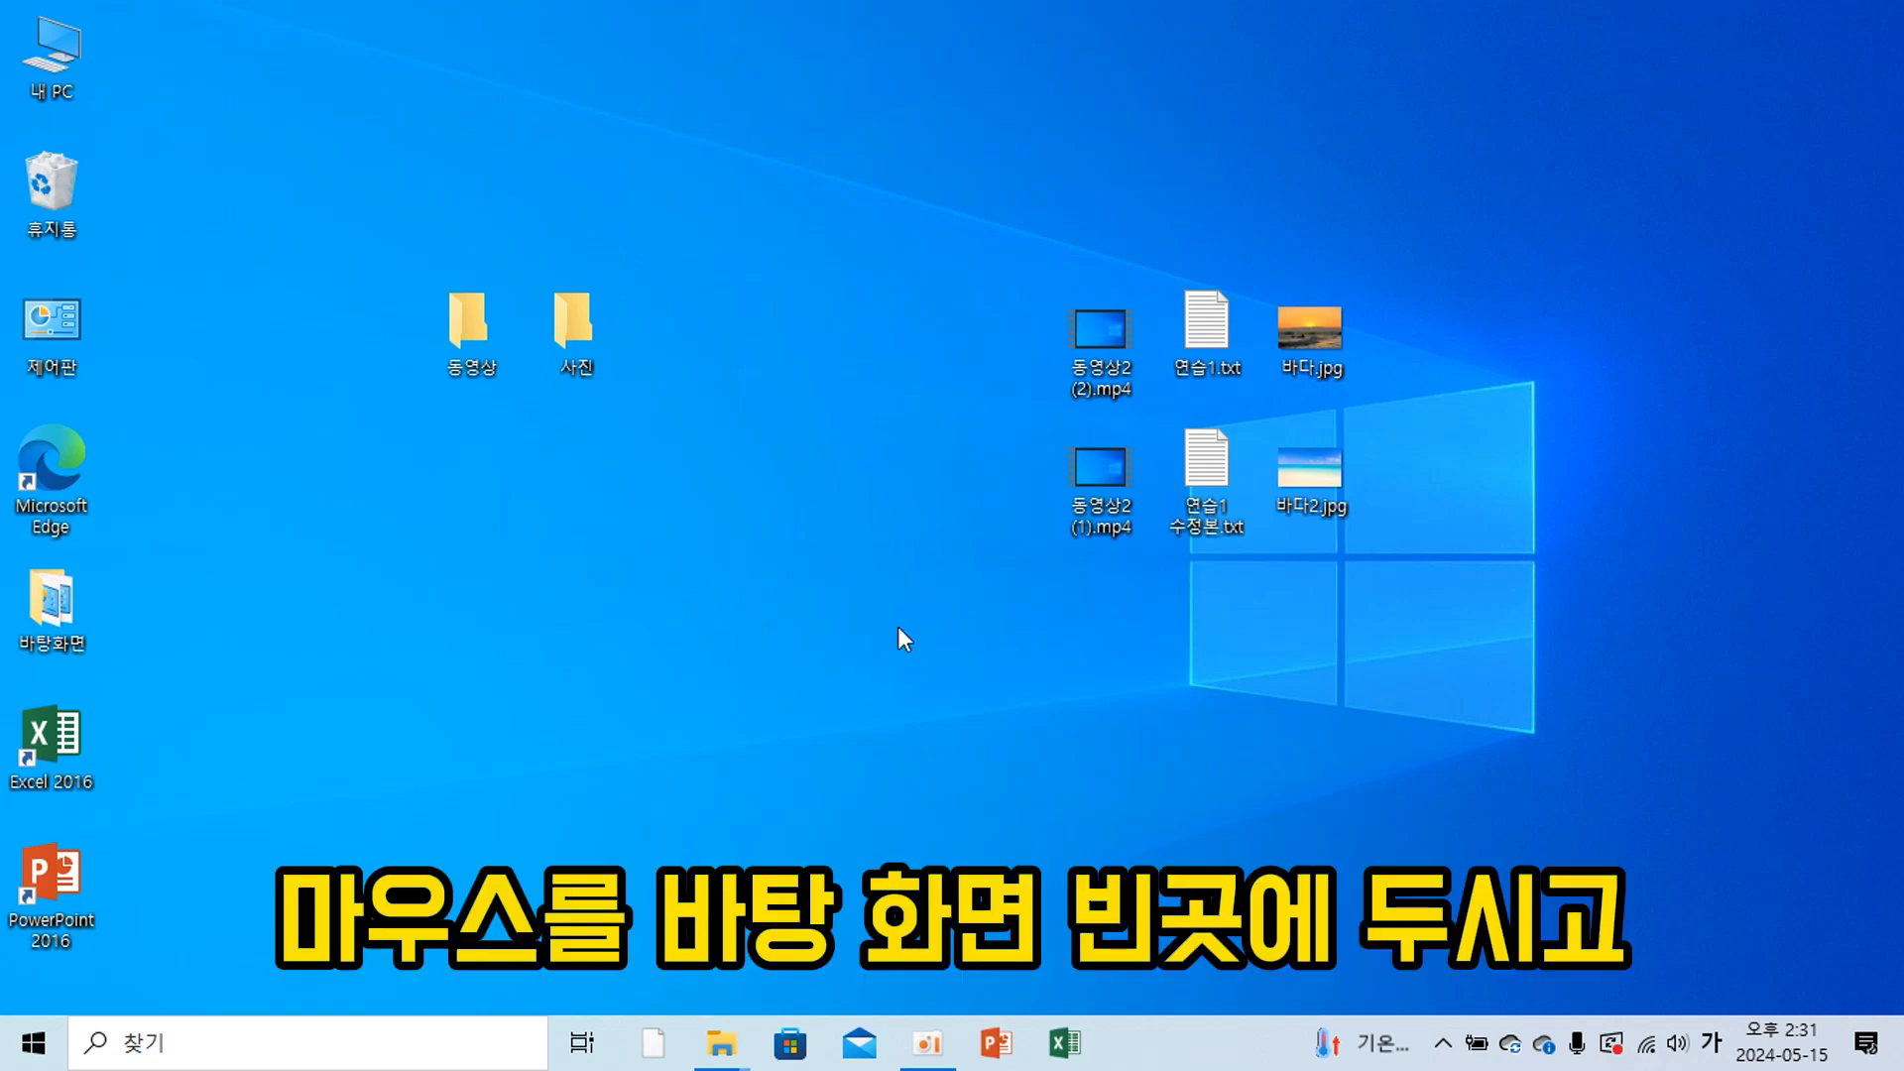
Create a third folder on the desktop and name it 문서.
{"action": "right_click", "coordinate": [867, 283]}
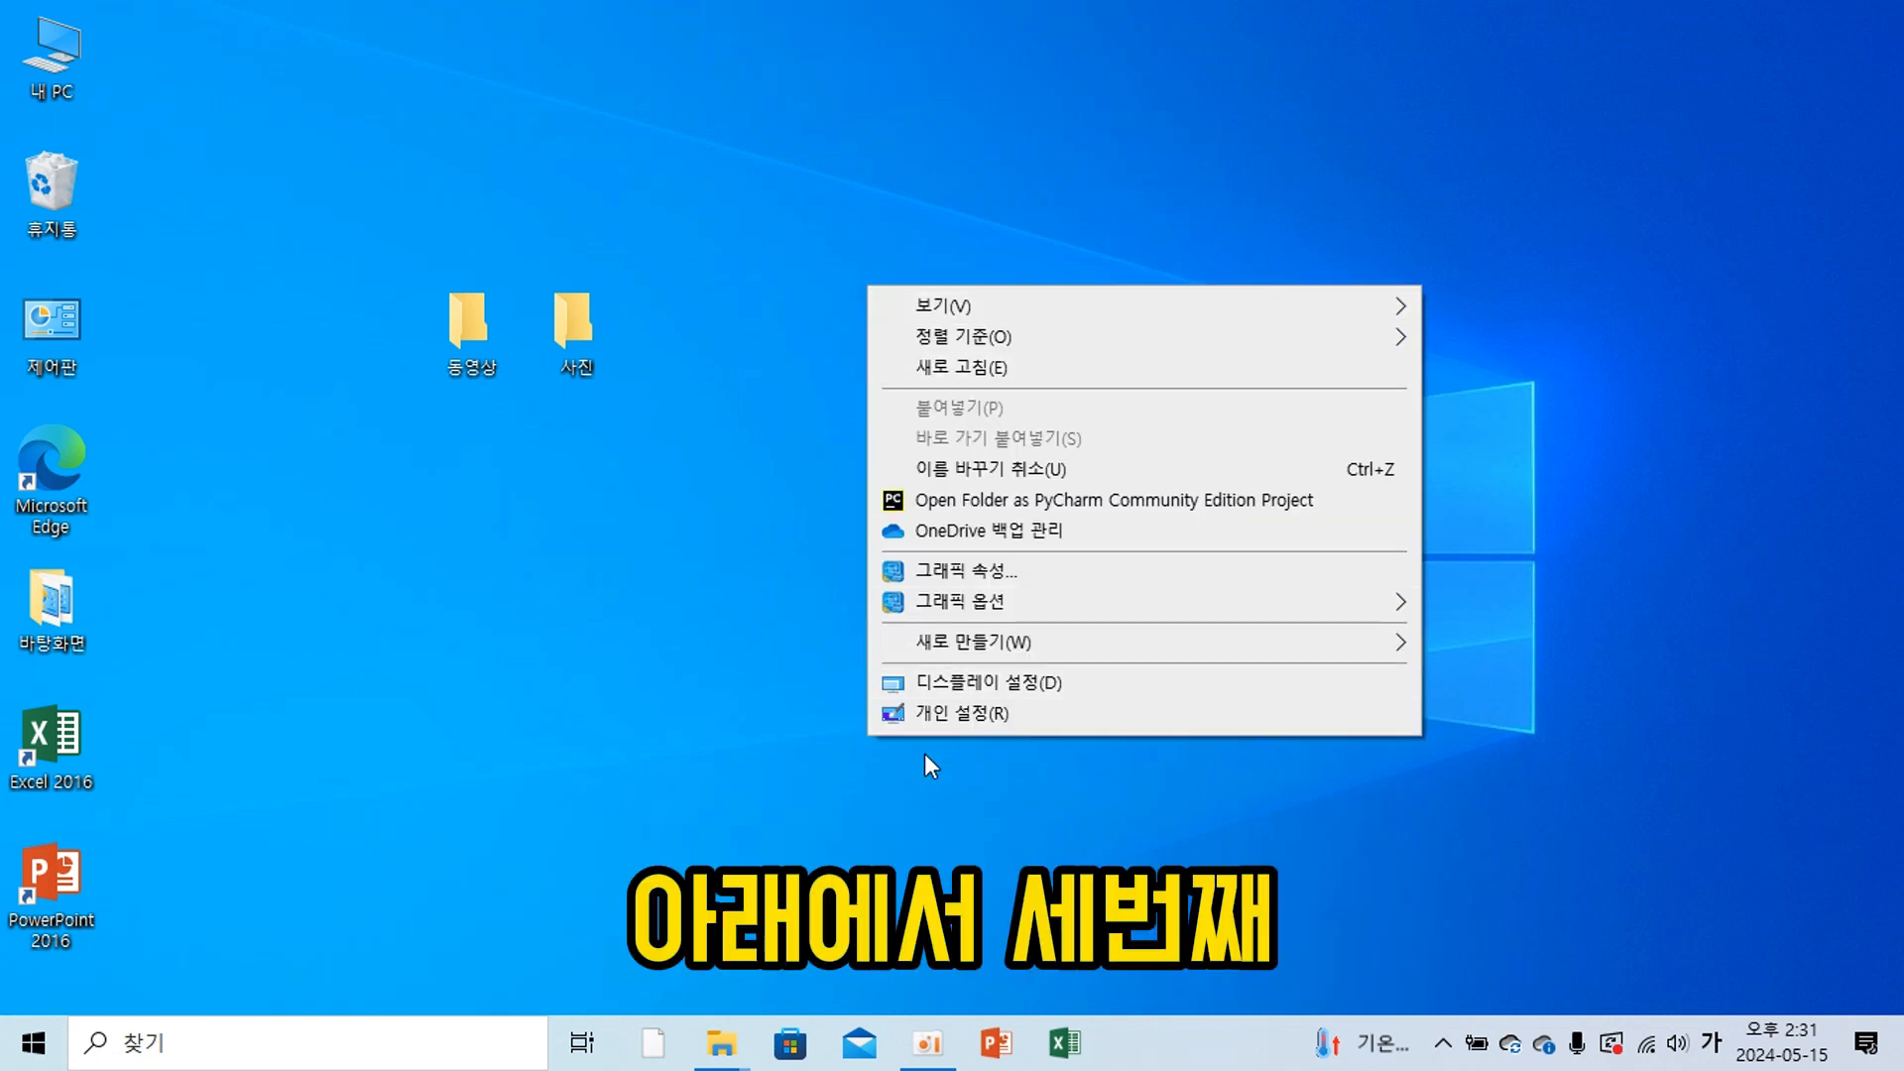
{"action": "left_click", "coordinate": [1225, 646]}
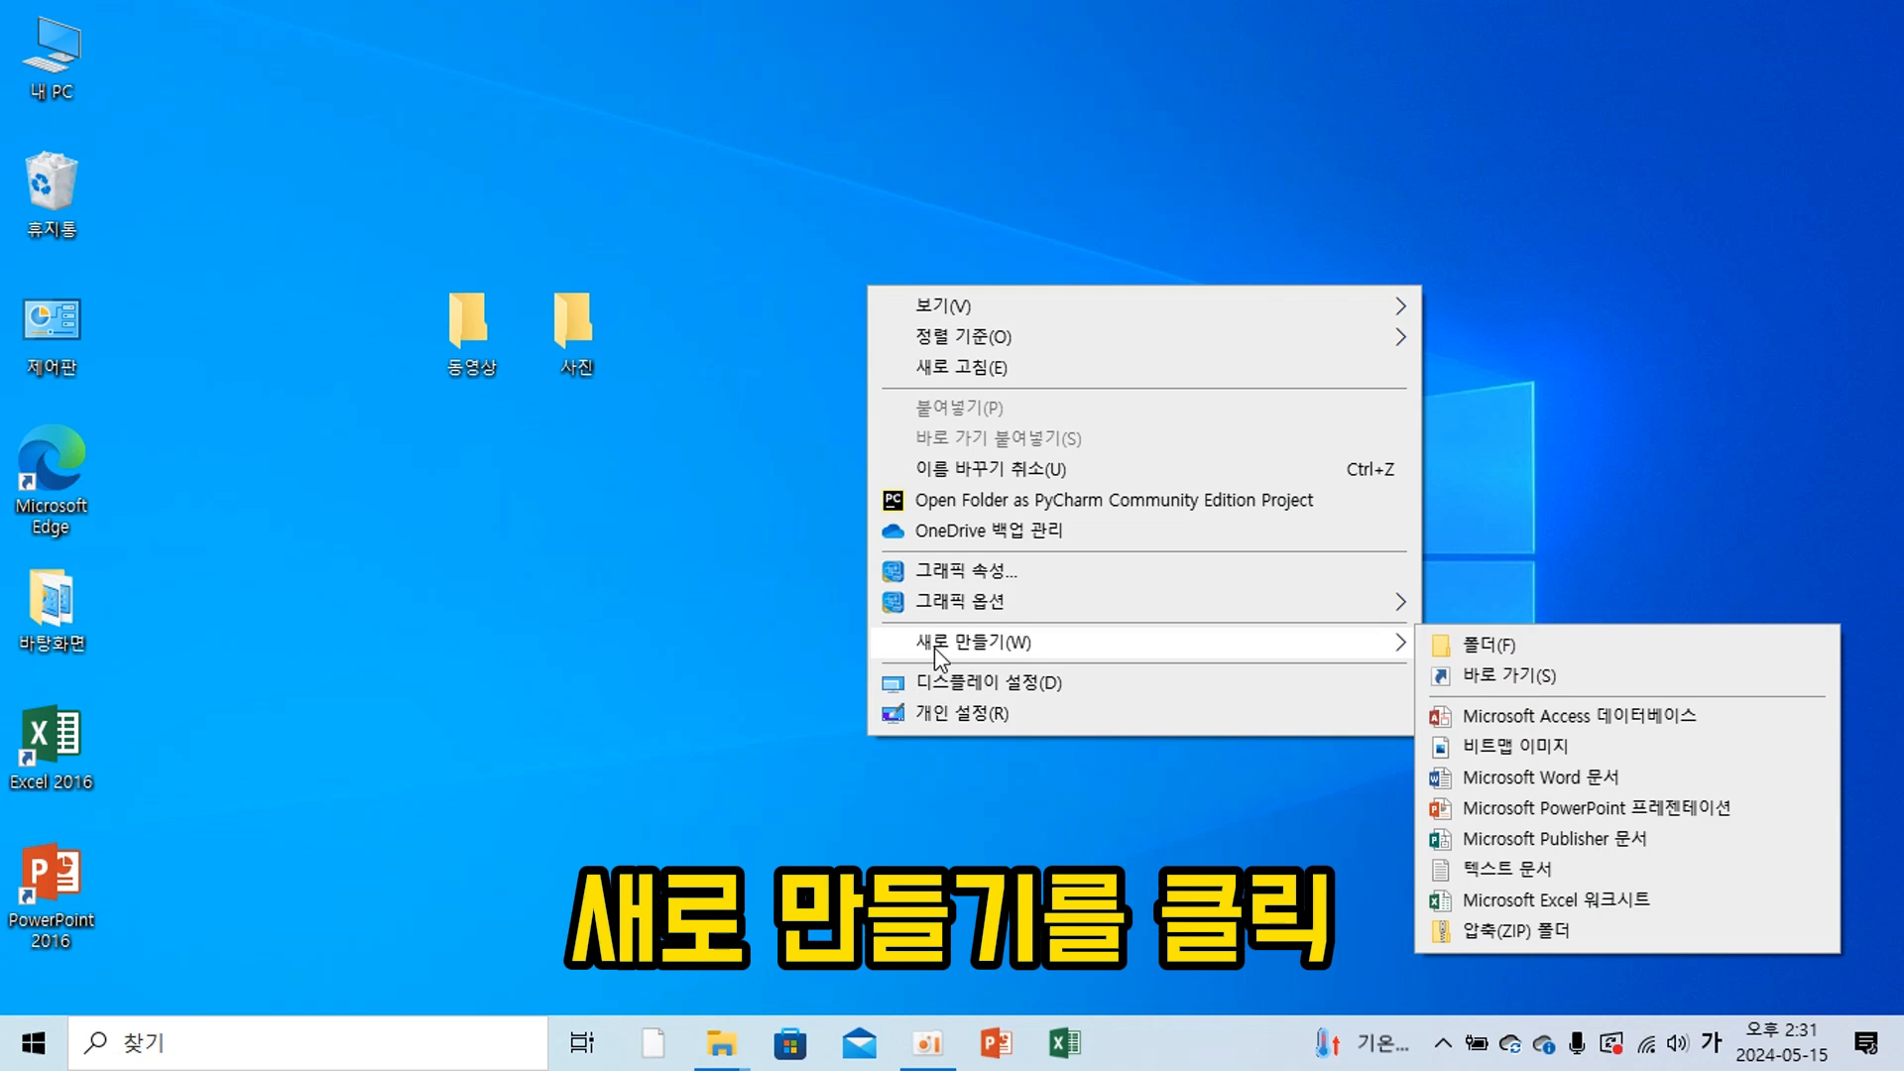
{"action": "left_click", "coordinate": [1482, 647]}
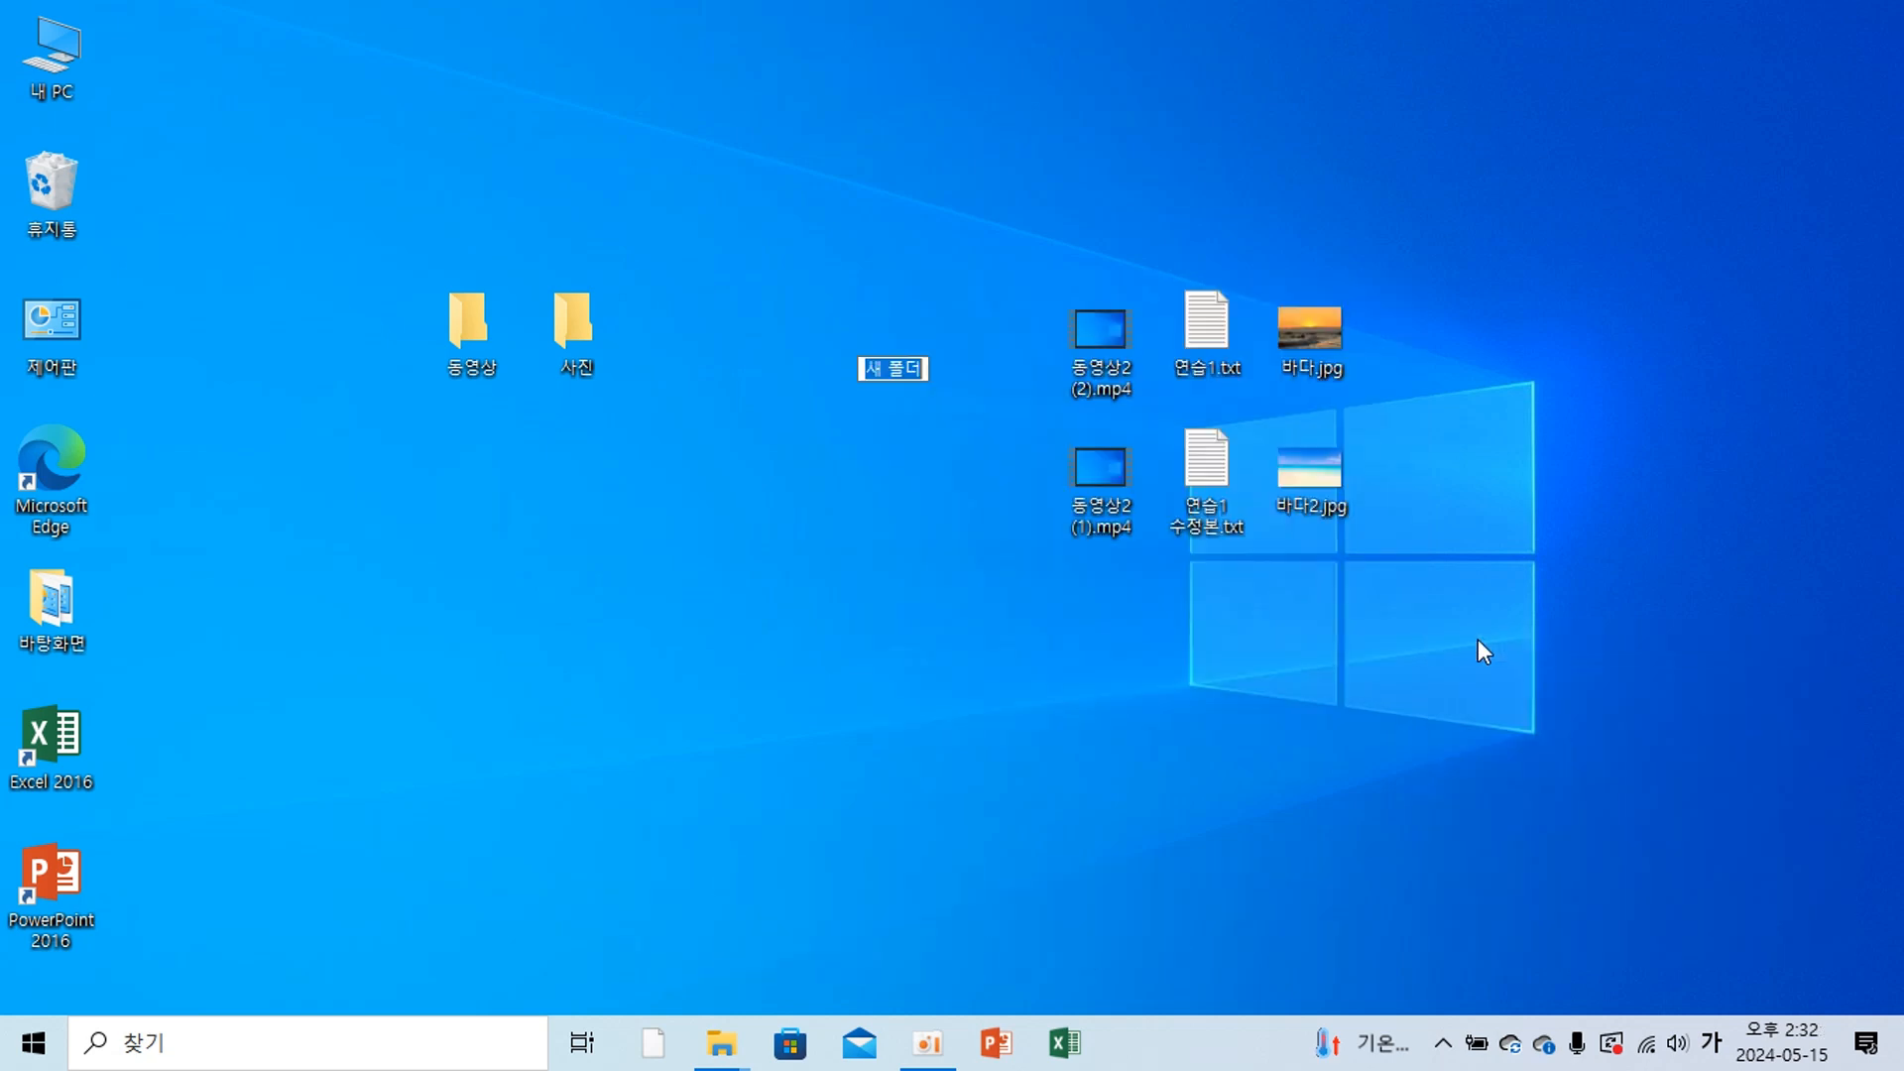
{"action": "type", "text": "문서"}
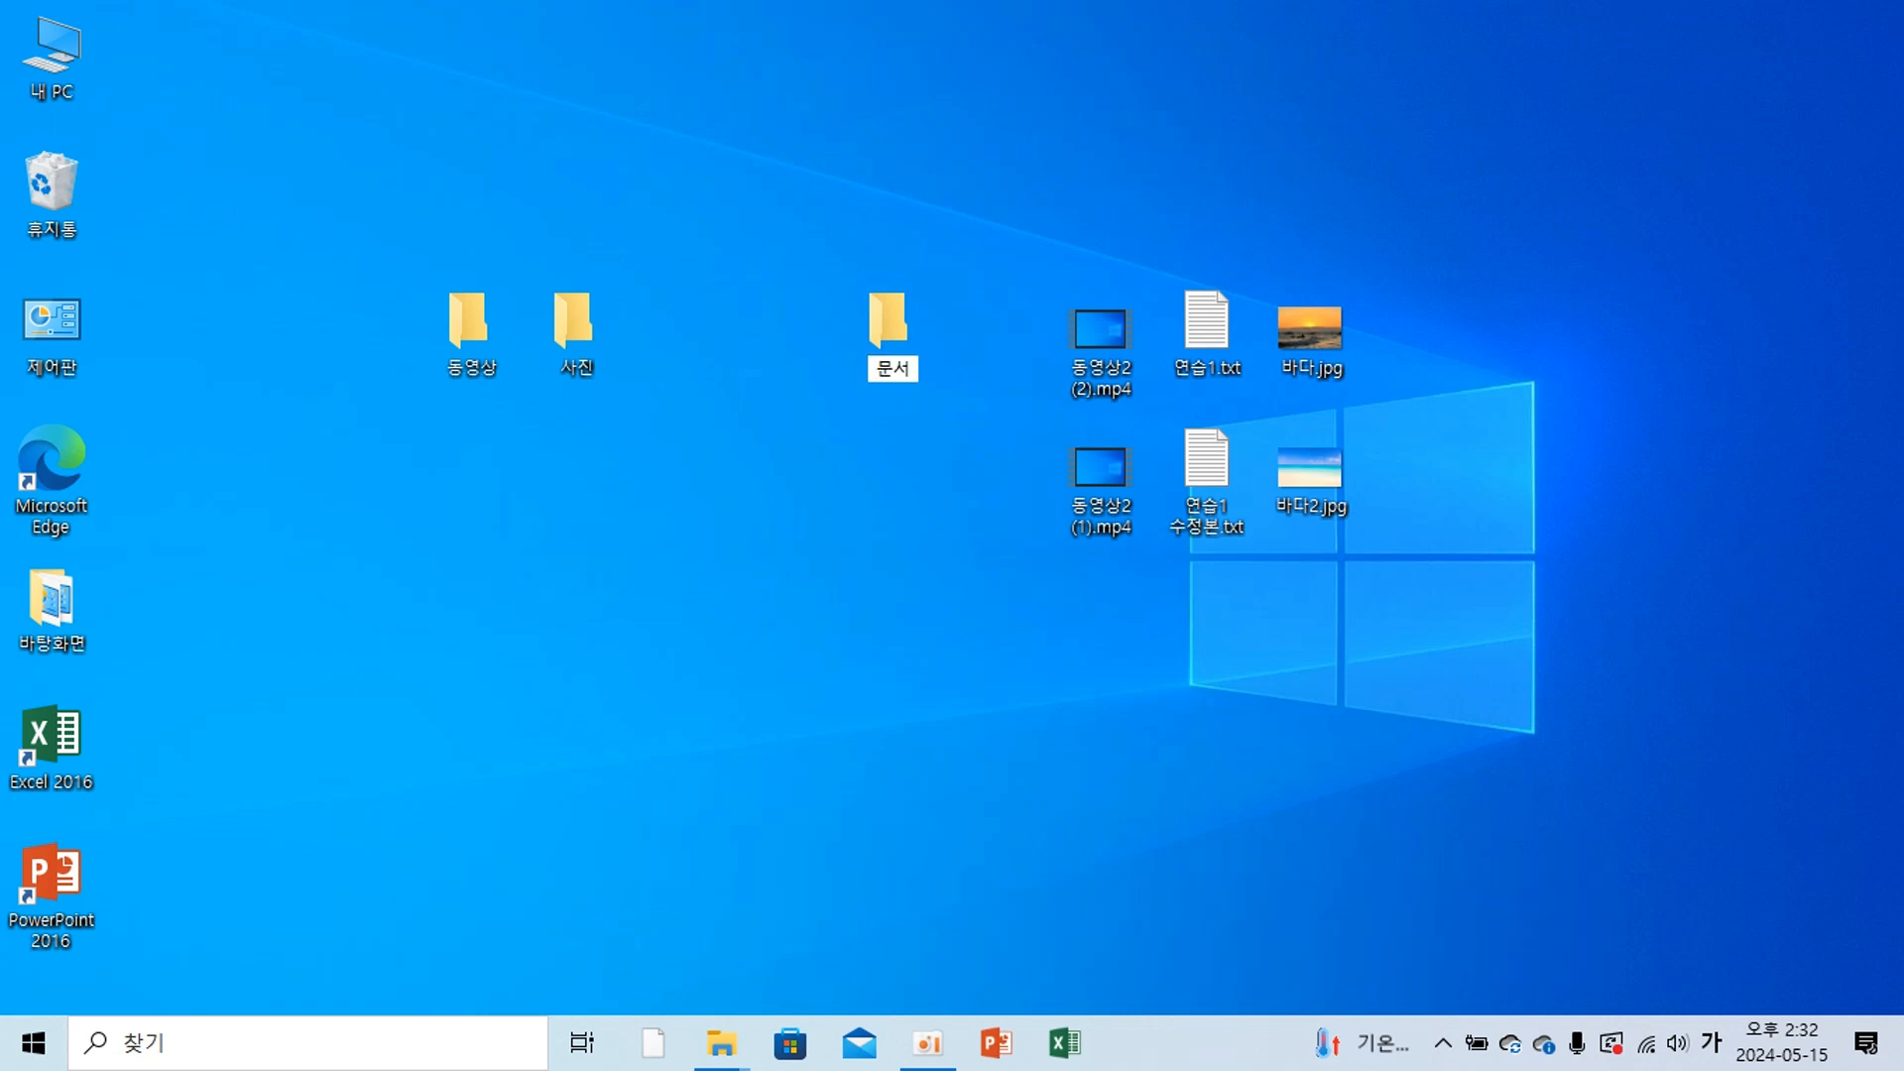
{"action": "key", "text": "Return"}
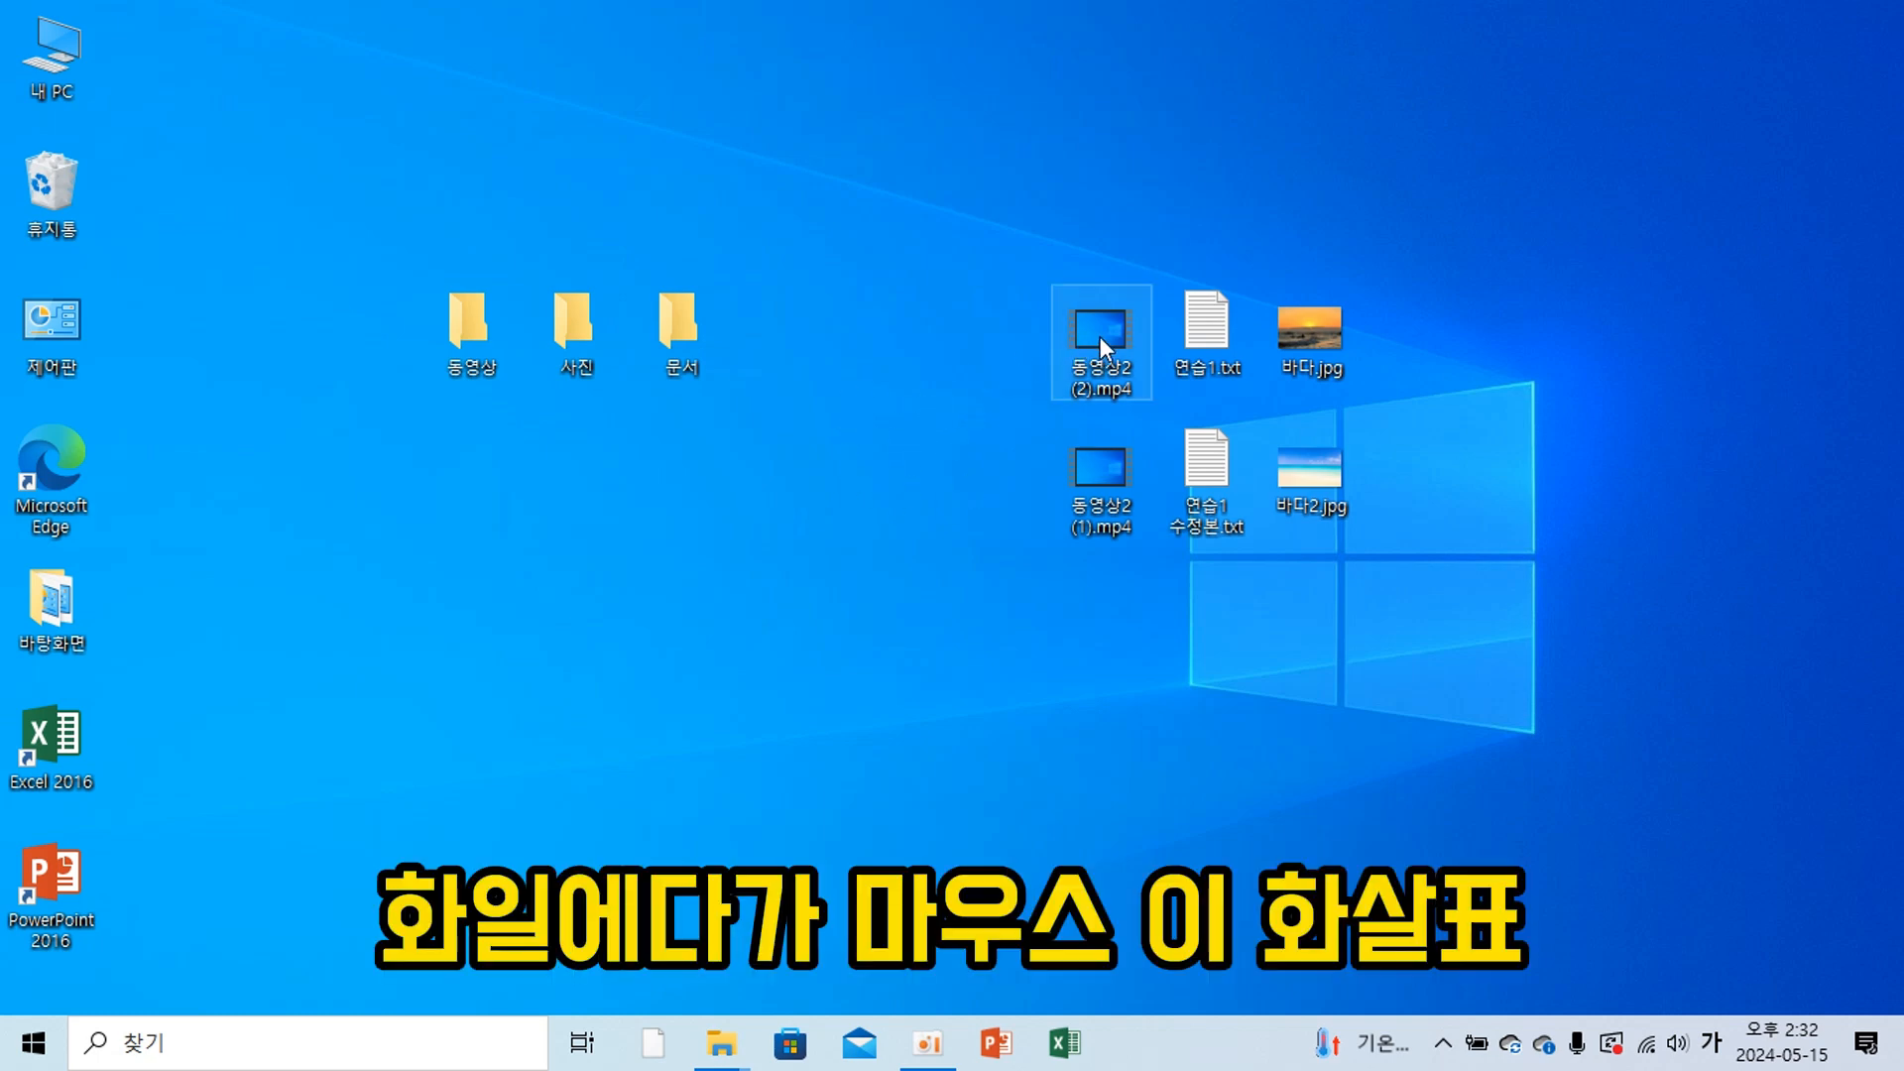
Move the video files 동영상2 (2).mp4 and 동영상2 (1).mp4 one by one into the 동영상 folder.
{"action": "mouse_move", "coordinate": [1095, 334]}
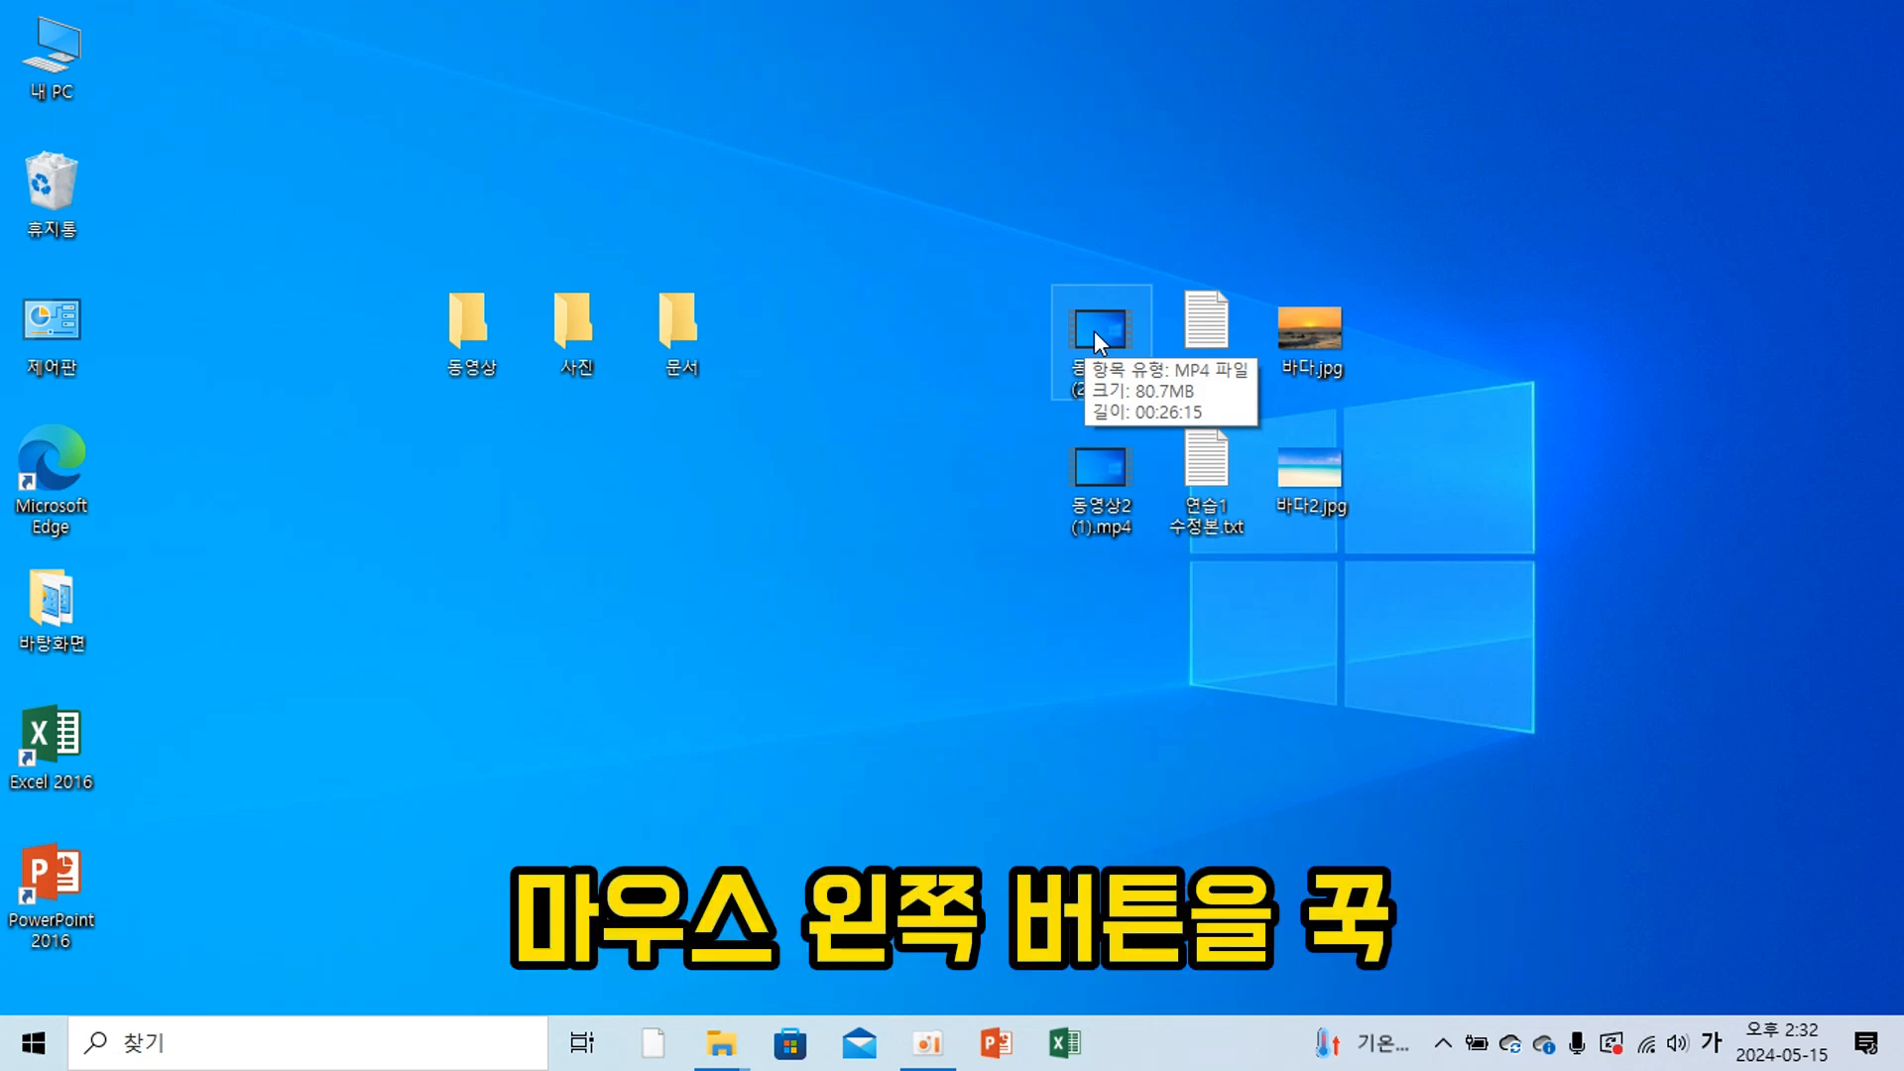
{"action": "left_click_drag", "start_coordinate": [1095, 334], "coordinate": [462, 323]}
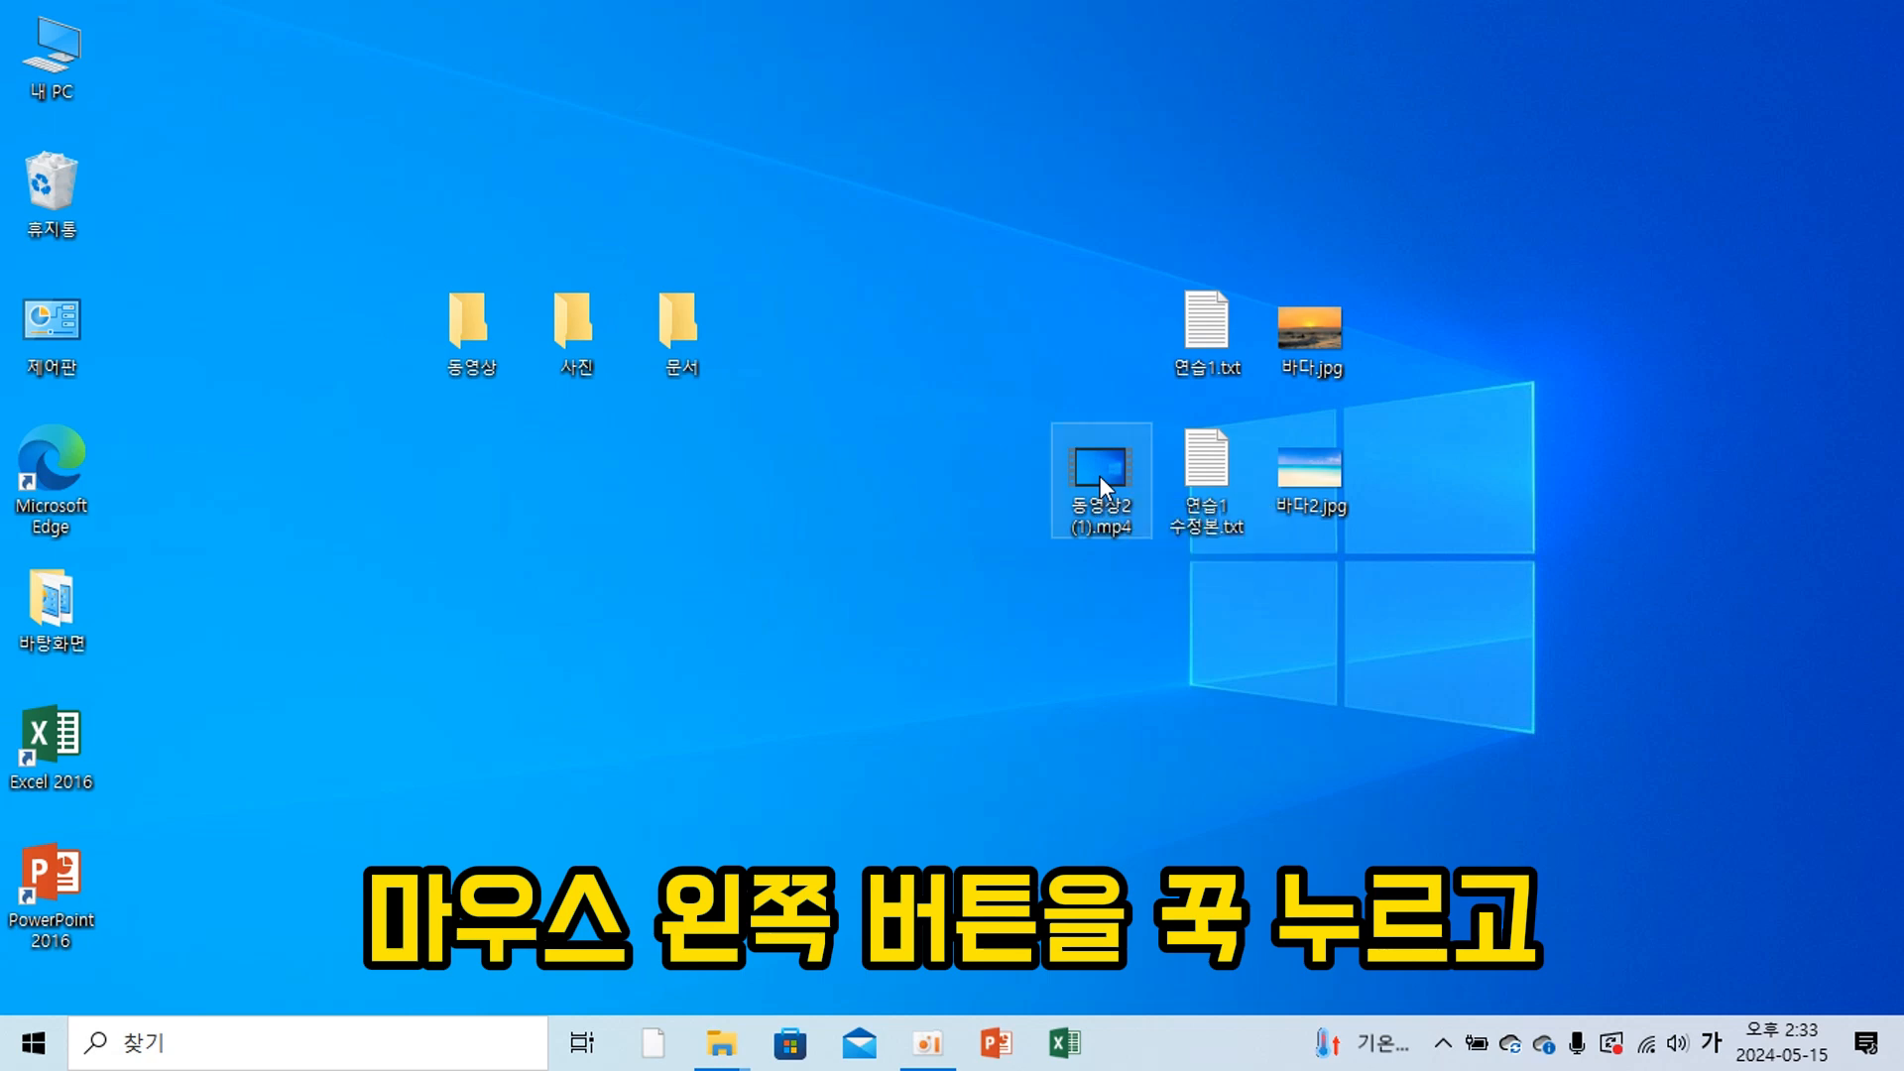
{"action": "left_click_drag", "start_coordinate": [1099, 476], "coordinate": [460, 328]}
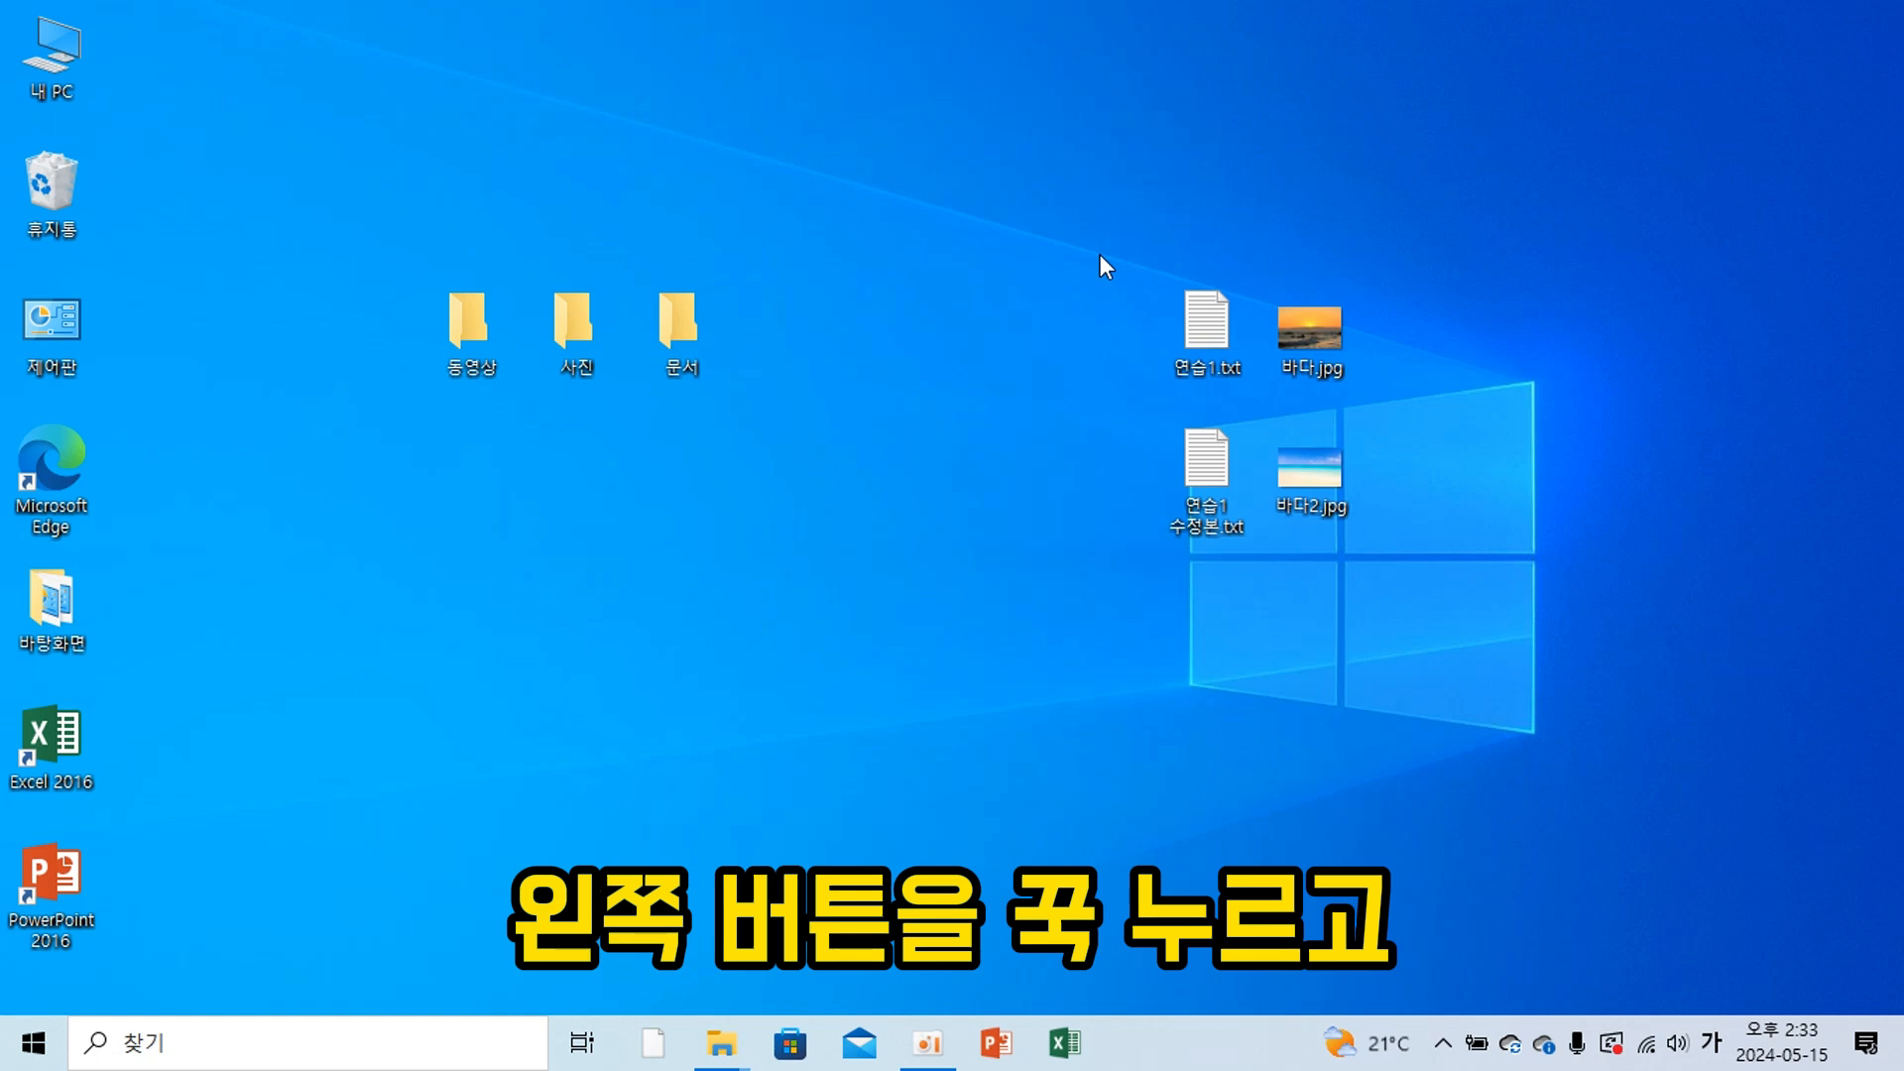
Select the text files 연습1.txt and 연습1 수정본.txt together and move them into the 문서 folder.
{"action": "left_click_drag", "start_coordinate": [1100, 256], "coordinate": [1257, 597]}
{"action": "left_click_drag", "start_coordinate": [1257, 594], "coordinate": [1258, 593]}
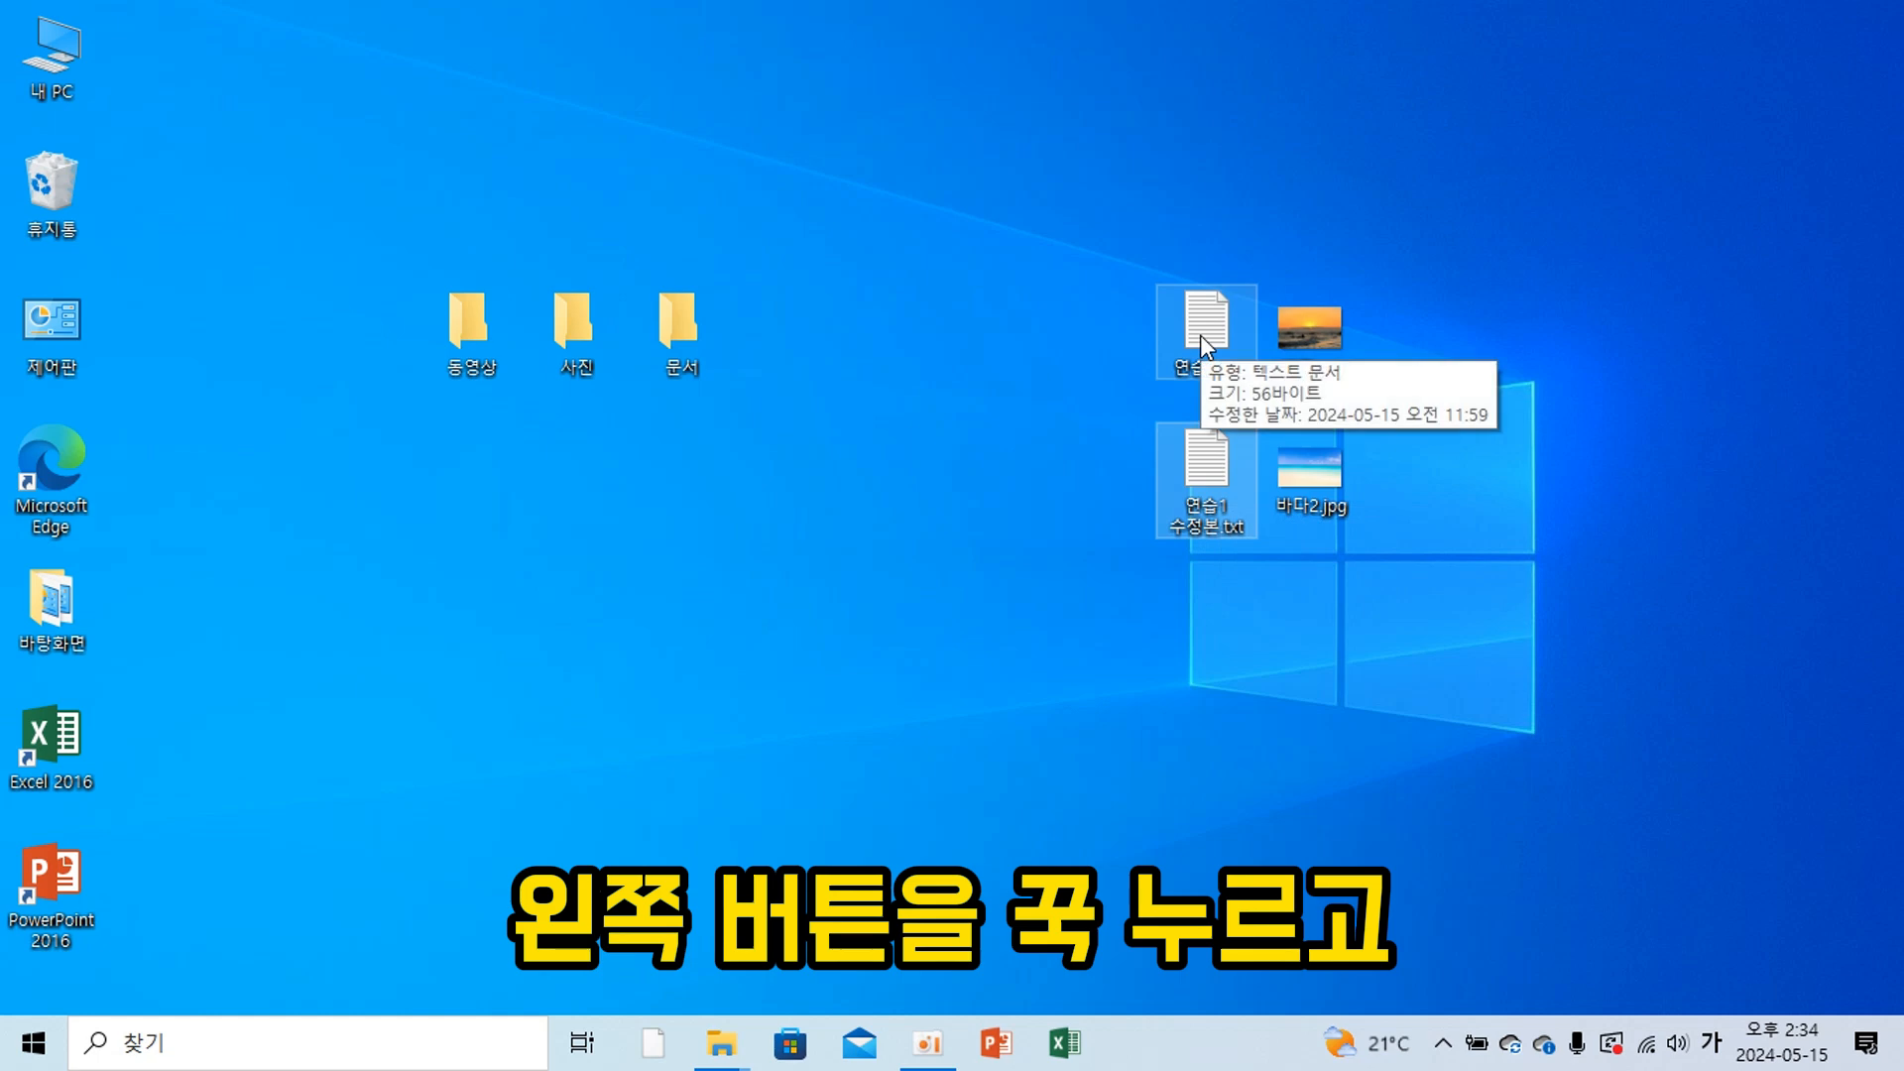
{"action": "left_click_drag", "start_coordinate": [1200, 335], "coordinate": [670, 338]}
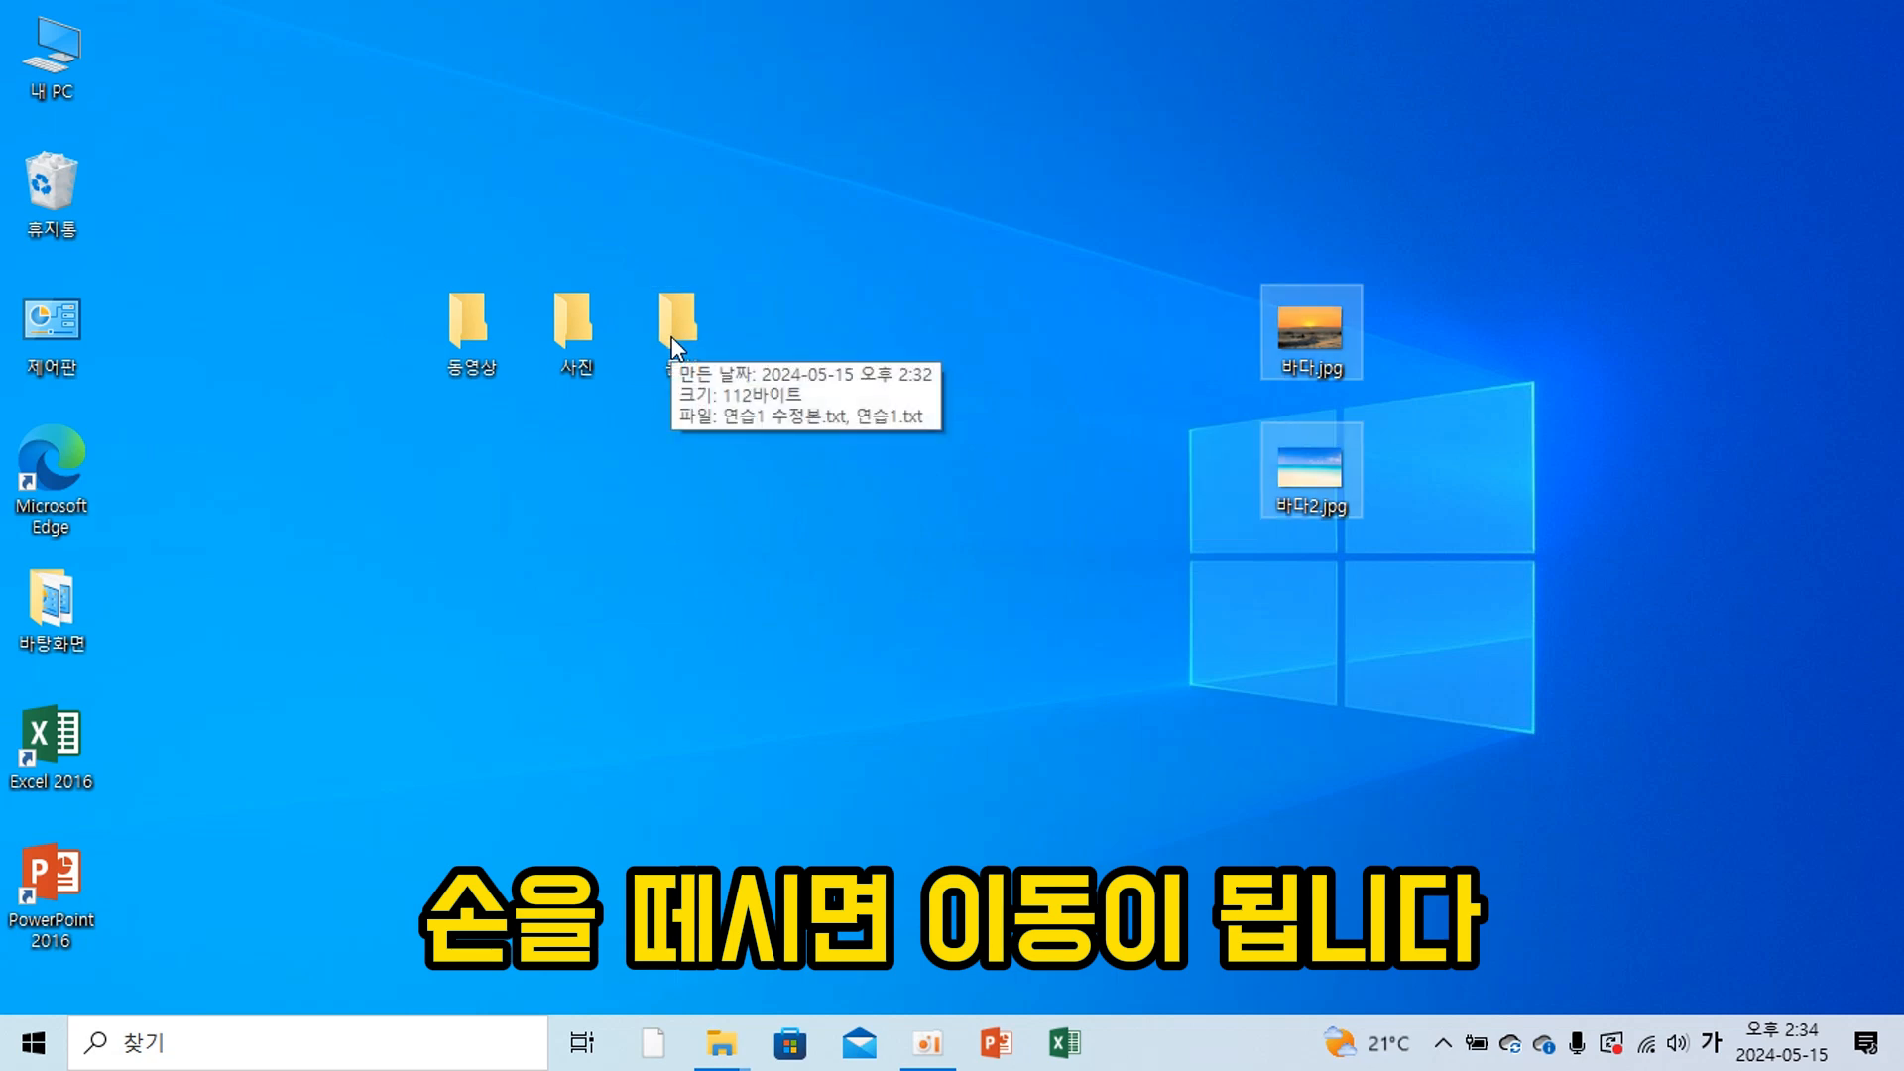
Select the images 바다.jpg and 바다2.jpg together and move them into the 사진 folder.
{"action": "left_click", "coordinate": [1064, 596]}
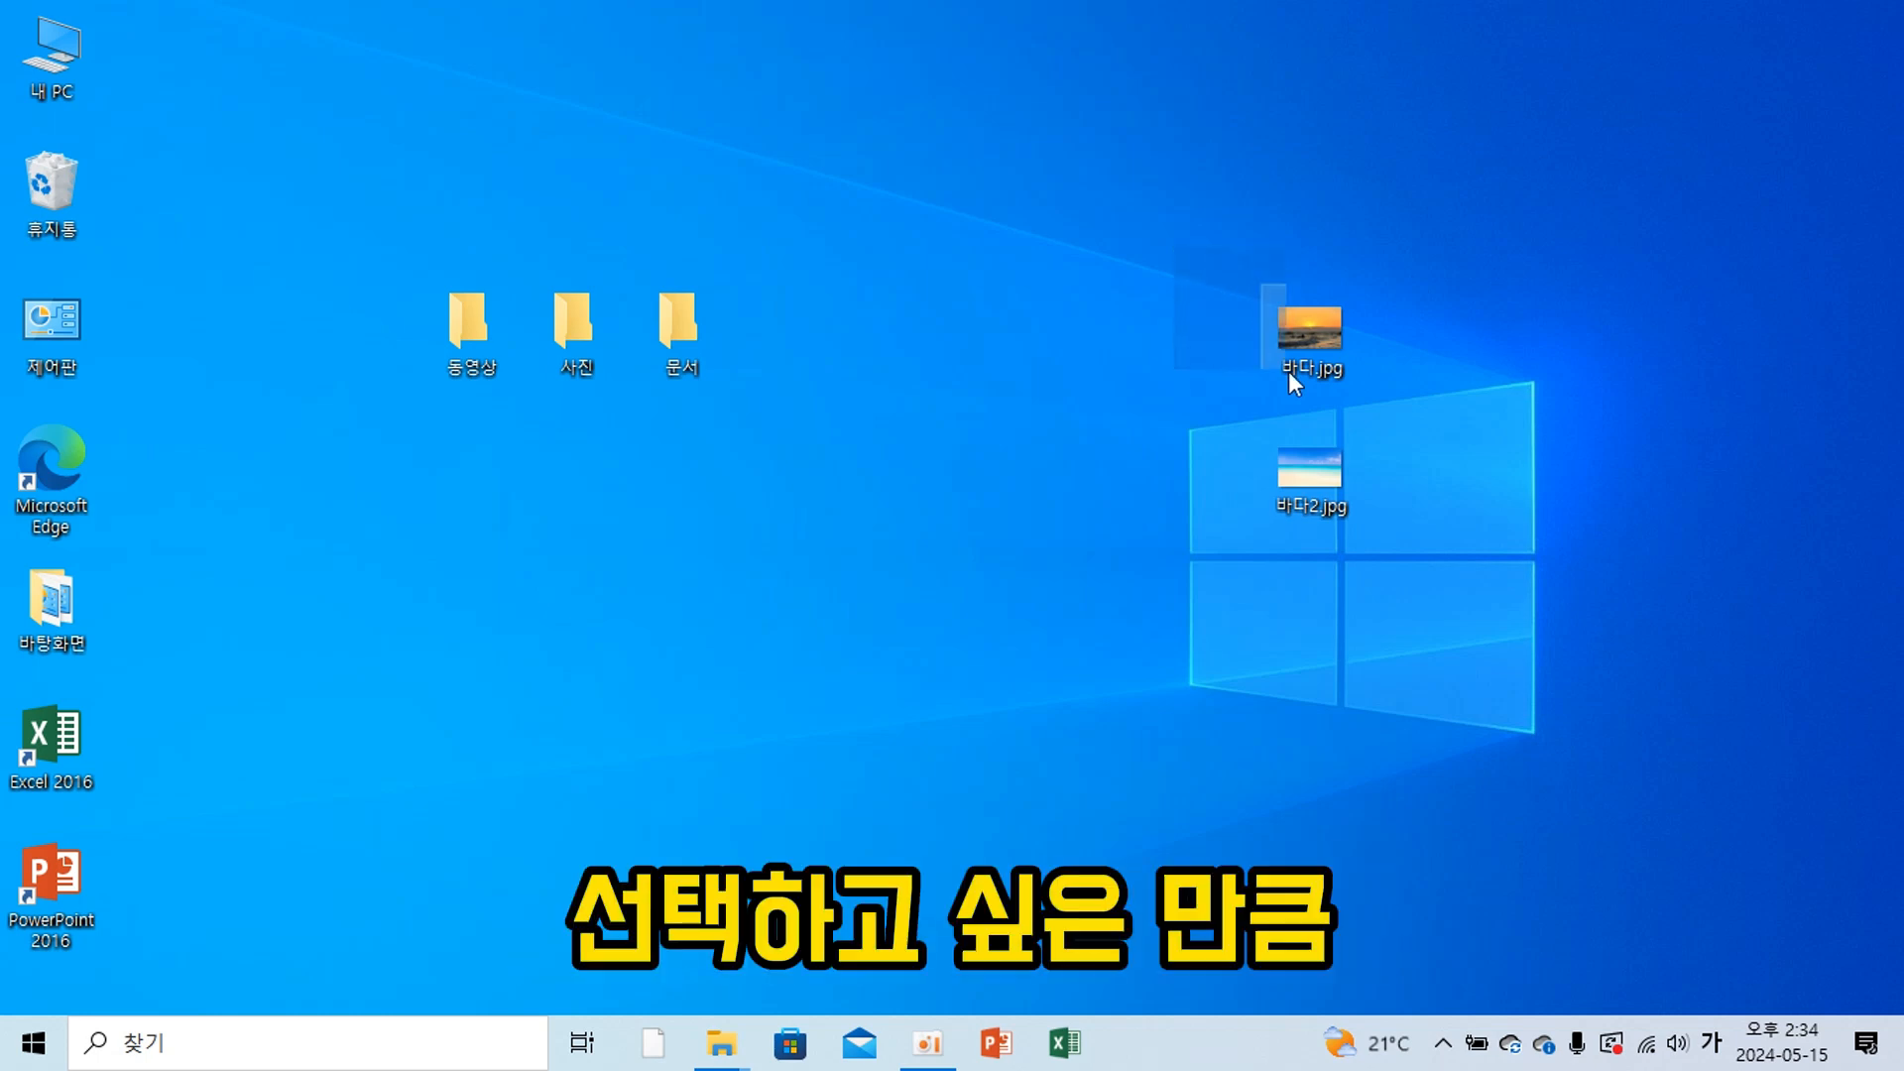
{"action": "left_click_drag", "start_coordinate": [1289, 371], "coordinate": [1448, 595]}
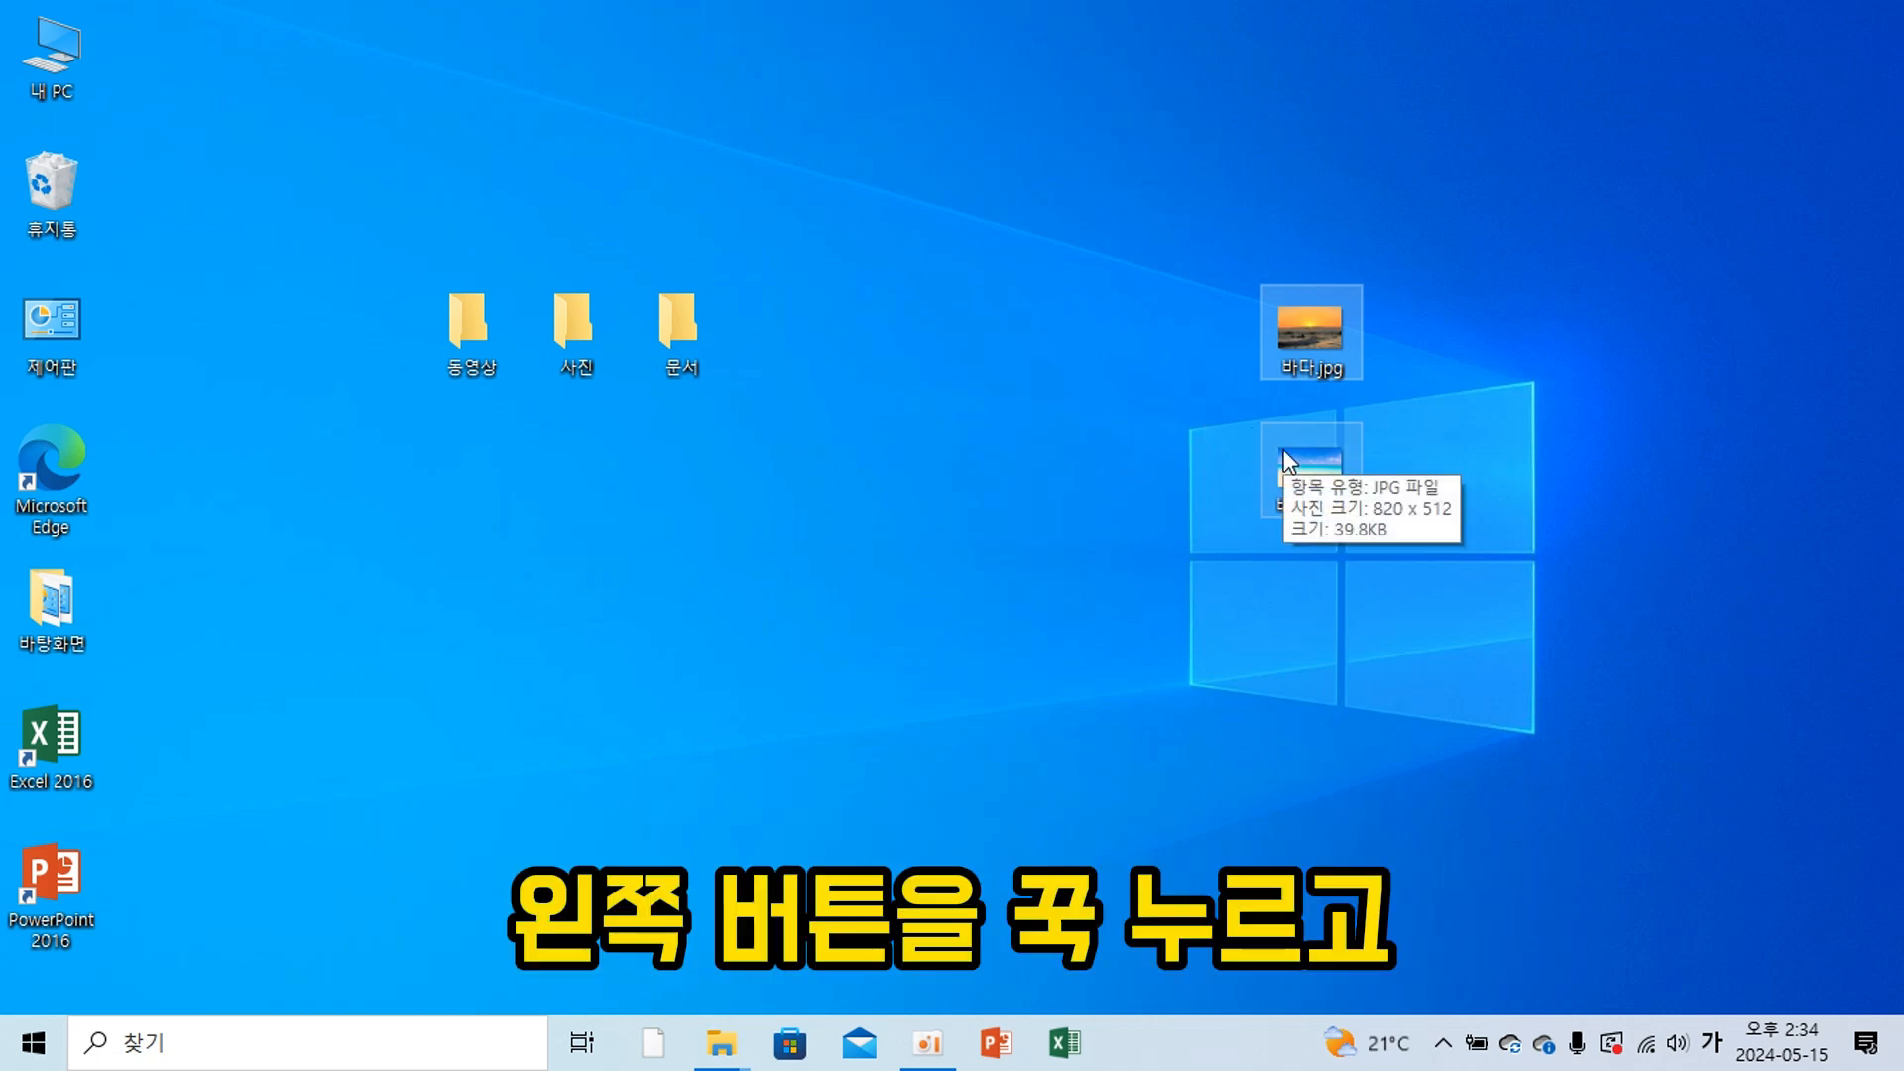
{"action": "left_click_drag", "start_coordinate": [1287, 462], "coordinate": [558, 324]}
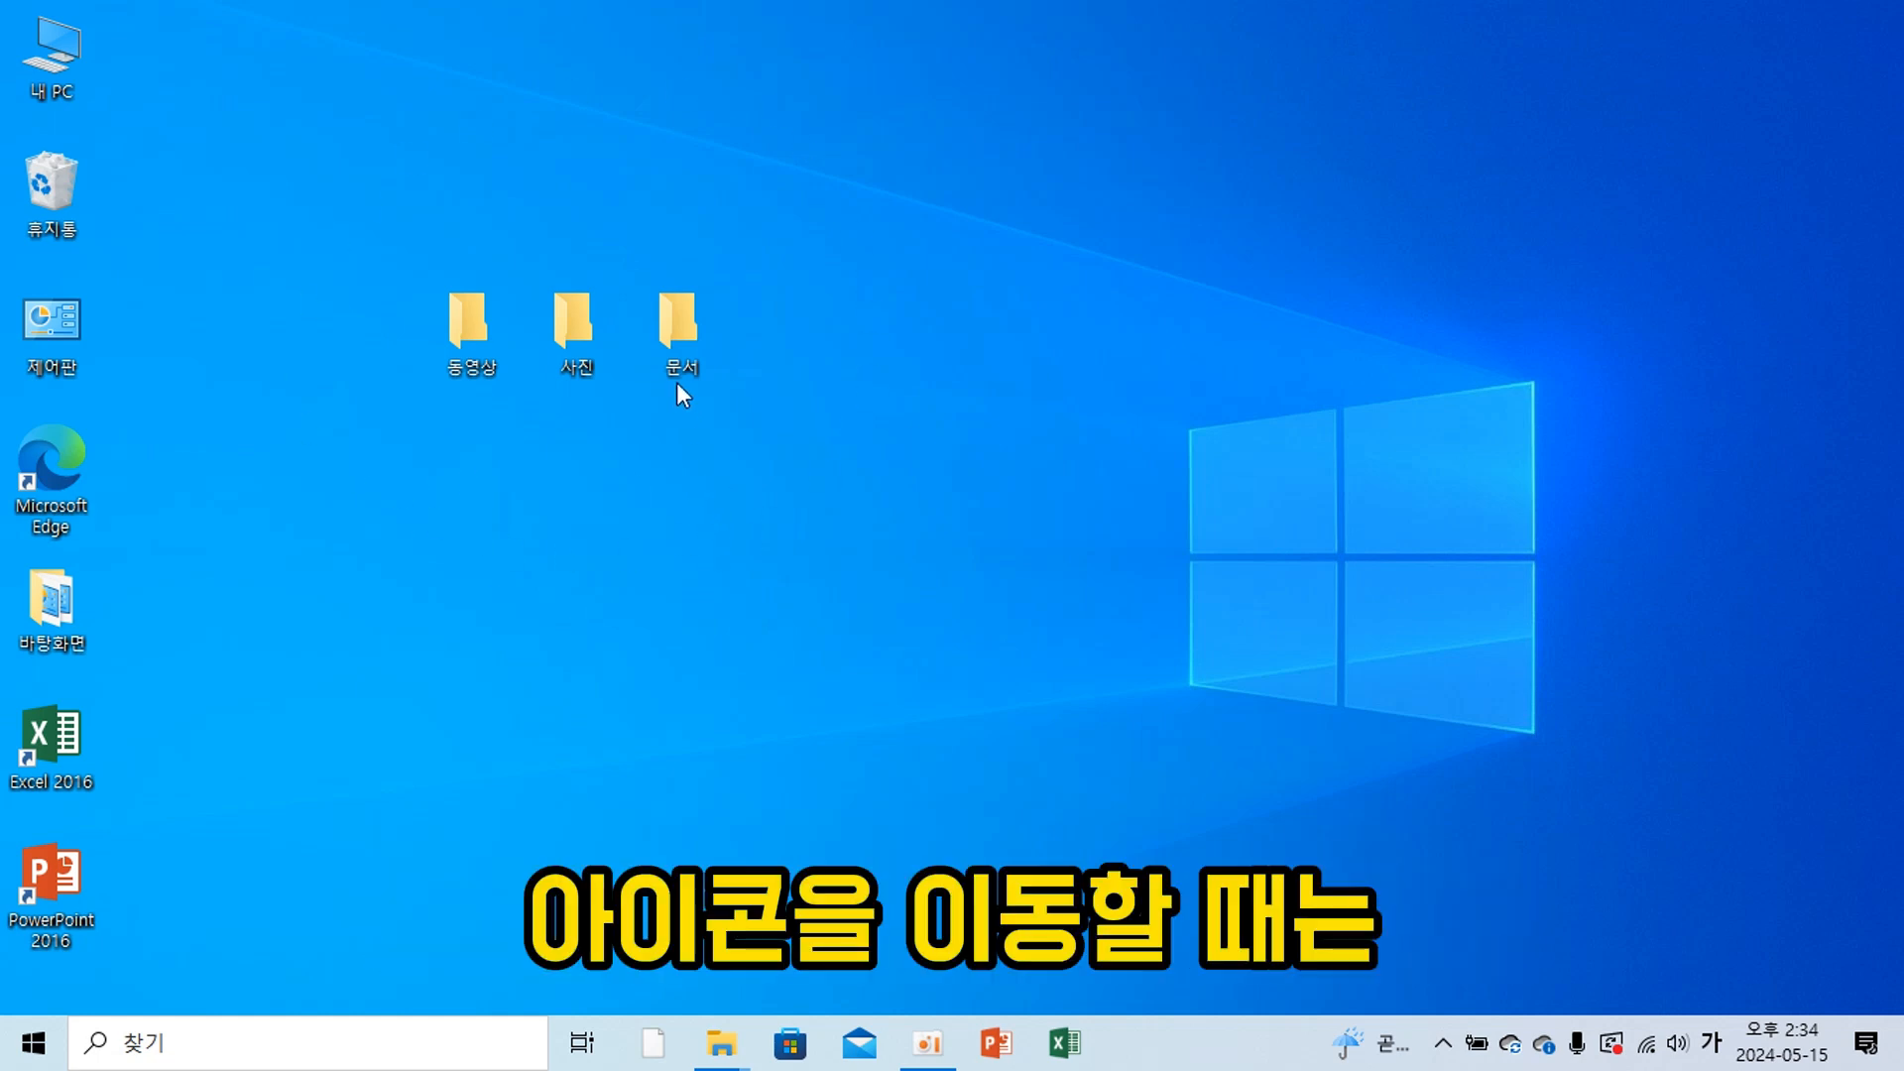
Move the 문서 and 사진 folders up one row and sort the desktop icons by name.
{"action": "left_click_drag", "start_coordinate": [664, 325], "coordinate": [667, 174]}
{"action": "left_click_drag", "start_coordinate": [570, 325], "coordinate": [571, 166]}
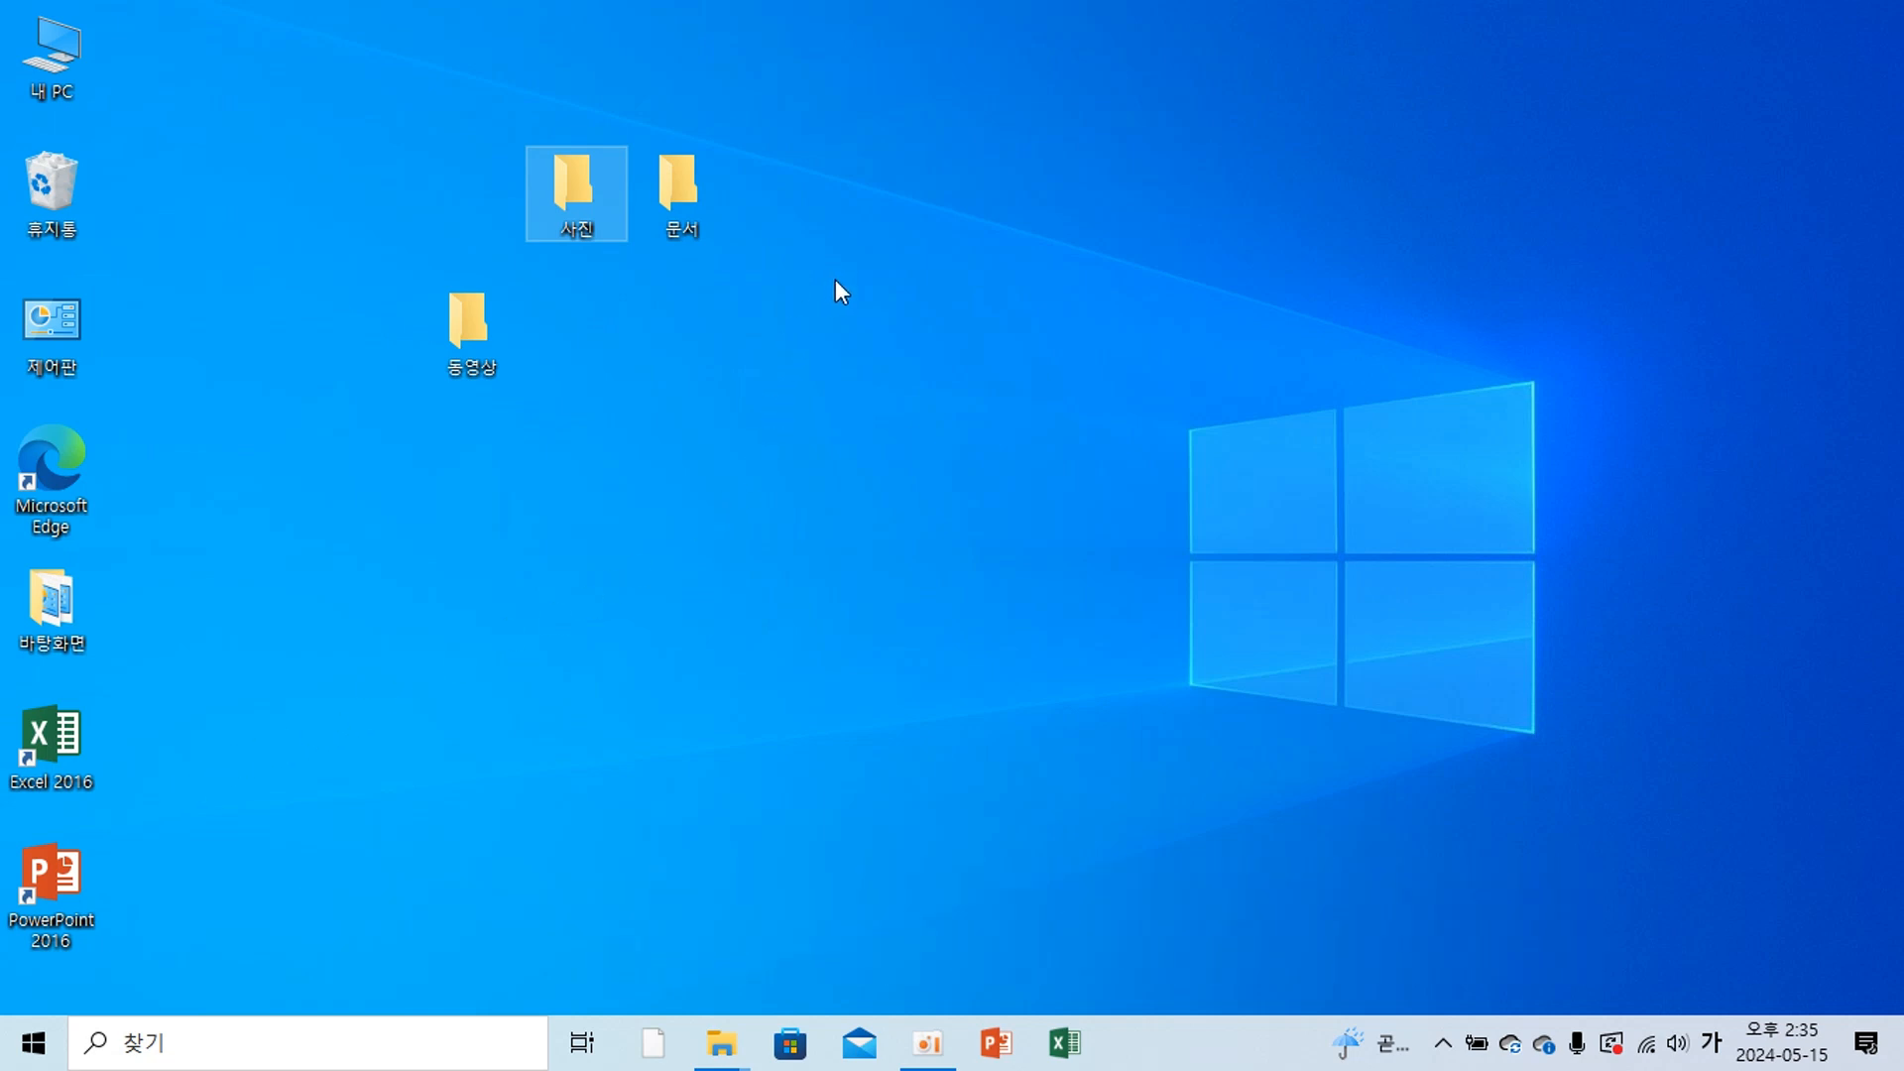
{"action": "right_click", "coordinate": [1063, 186]}
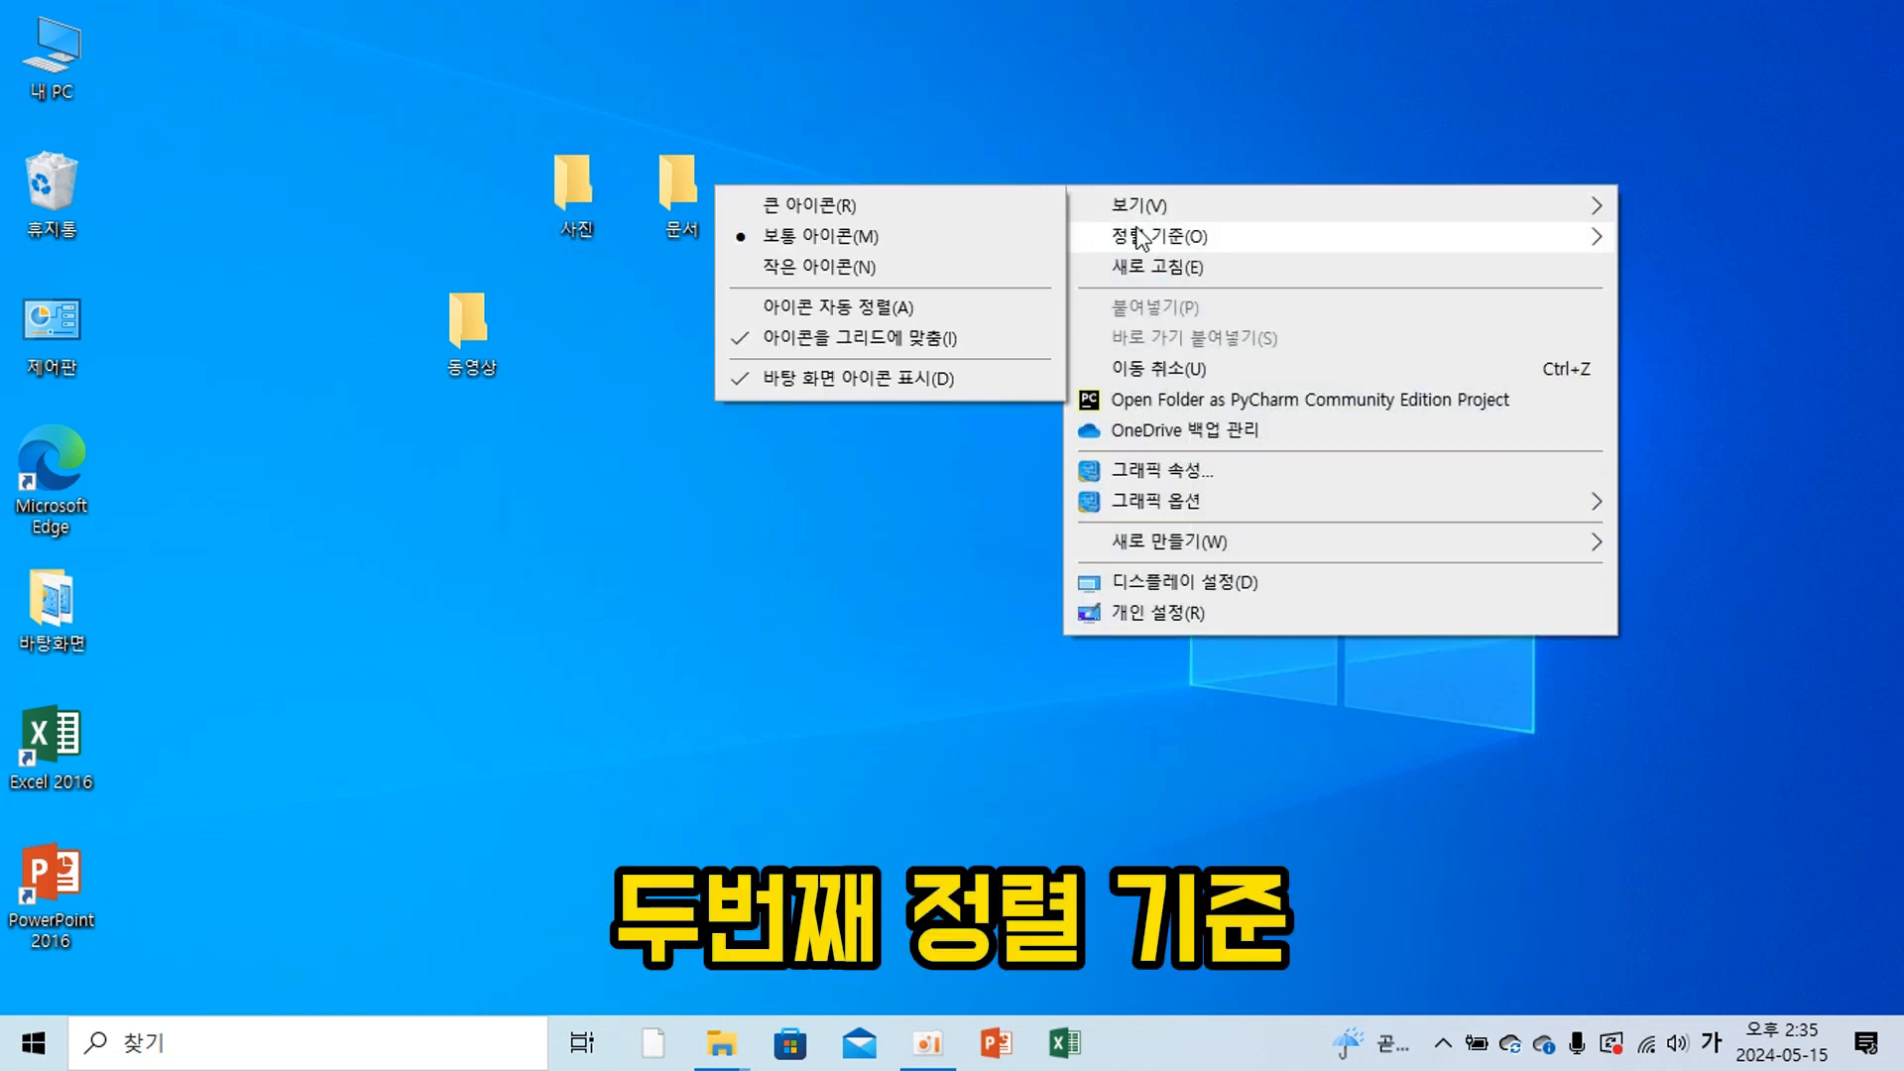
{"action": "mouse_move", "coordinate": [1152, 240]}
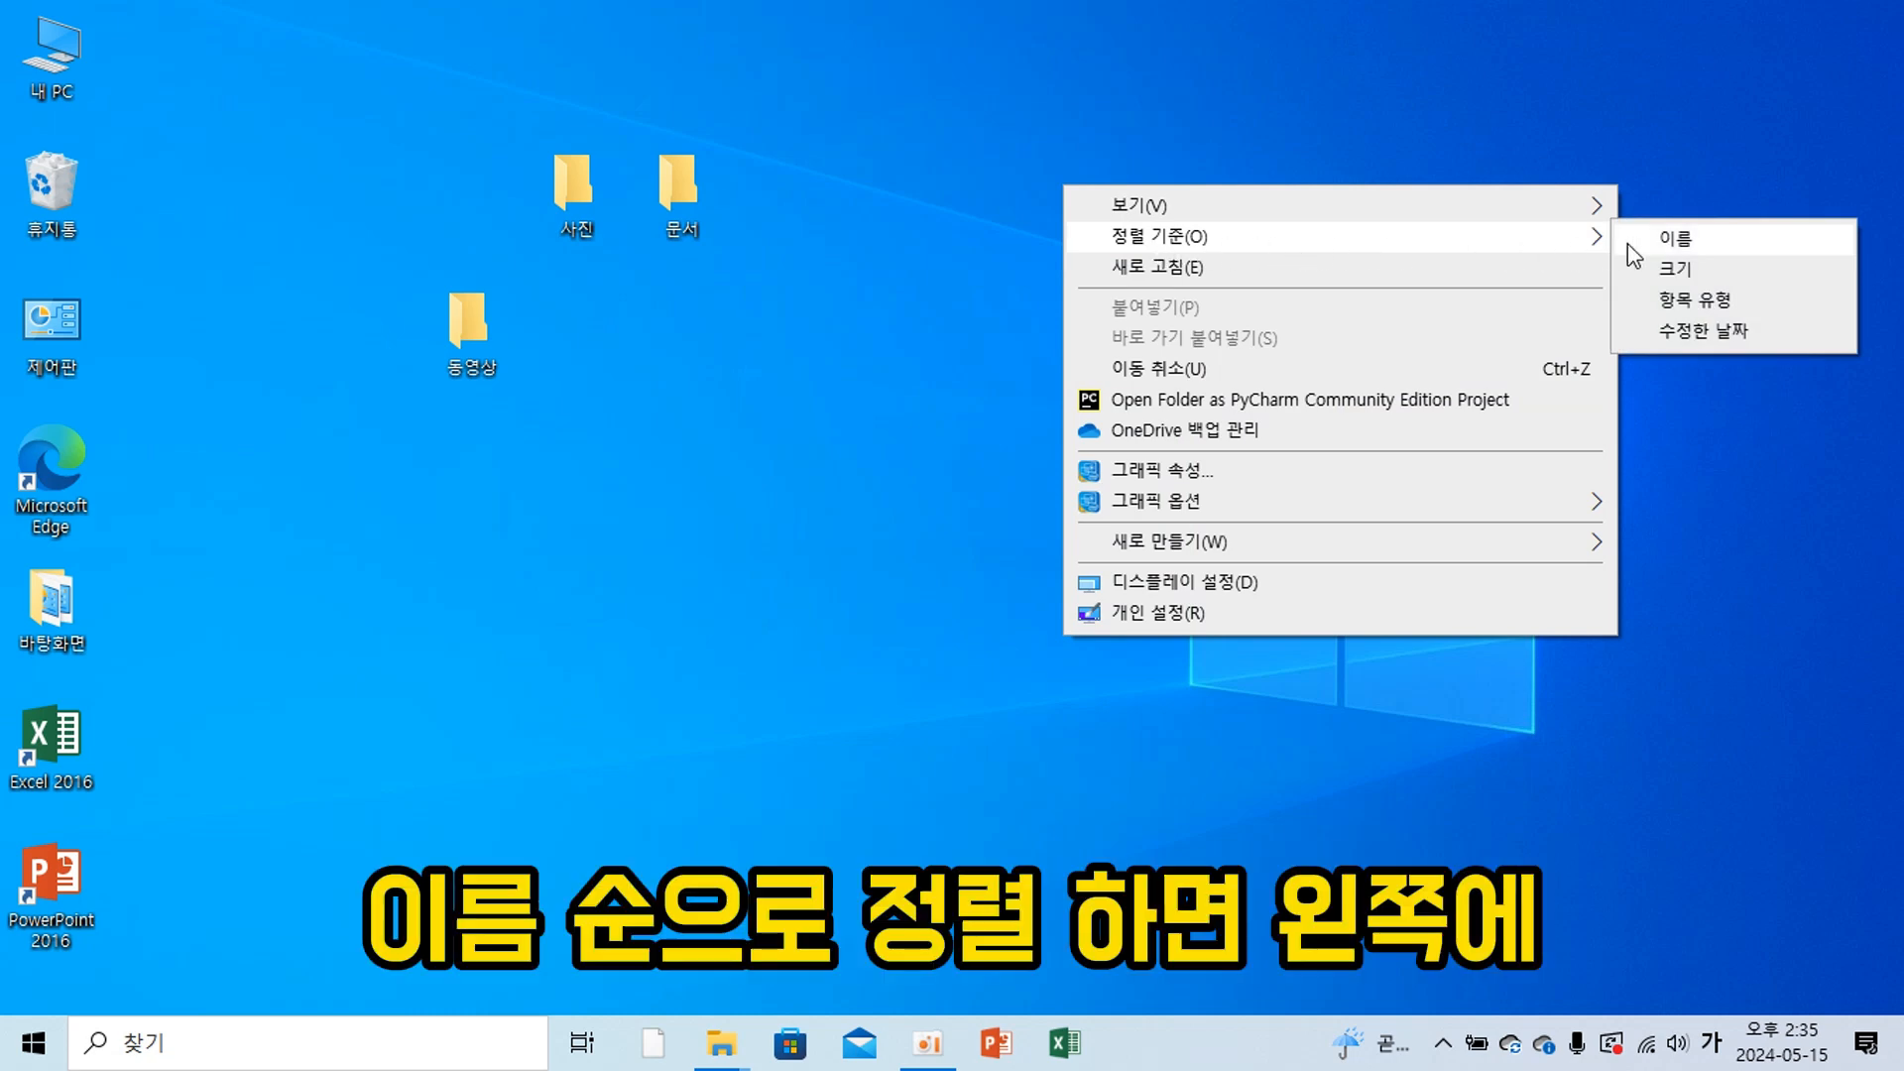
{"action": "left_click", "coordinate": [1671, 241]}
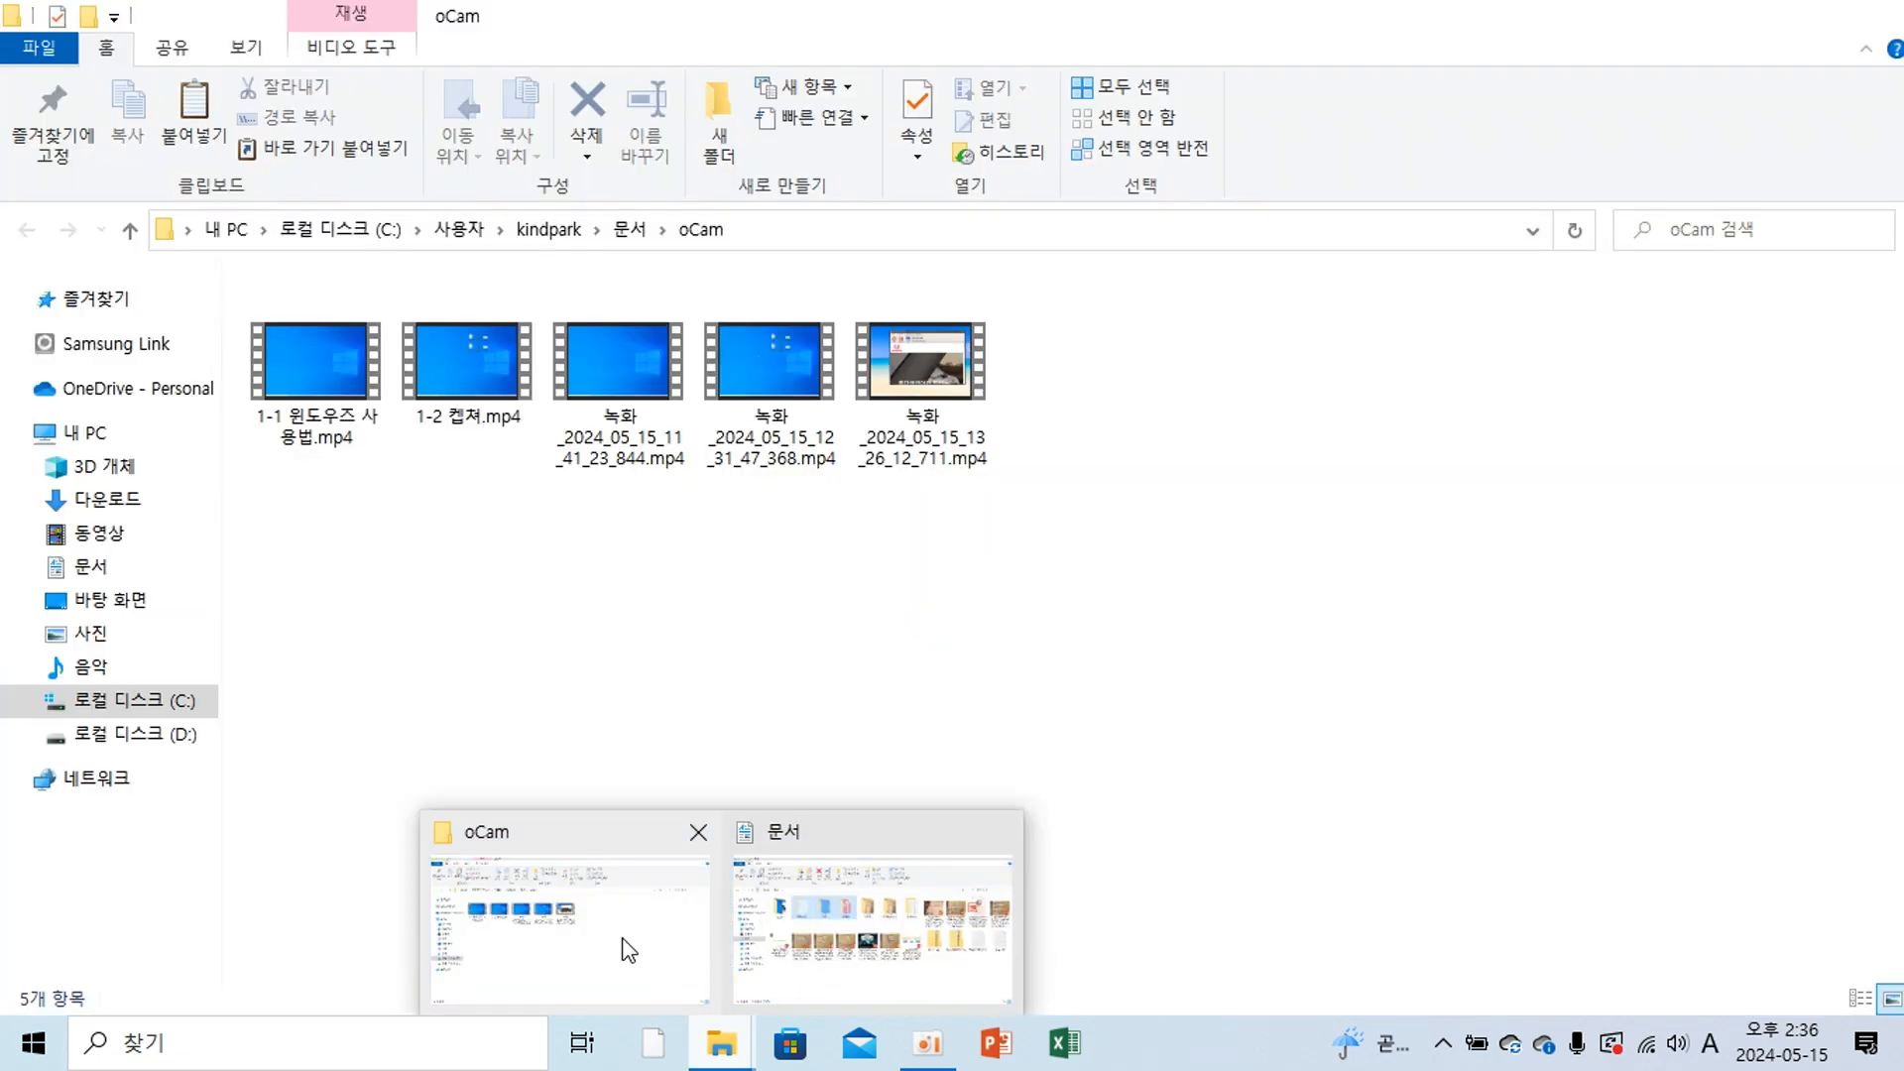
Switch to the oCam folder window in File Explorer and compare its home commands with its view commands.
{"action": "left_click", "coordinate": [627, 948]}
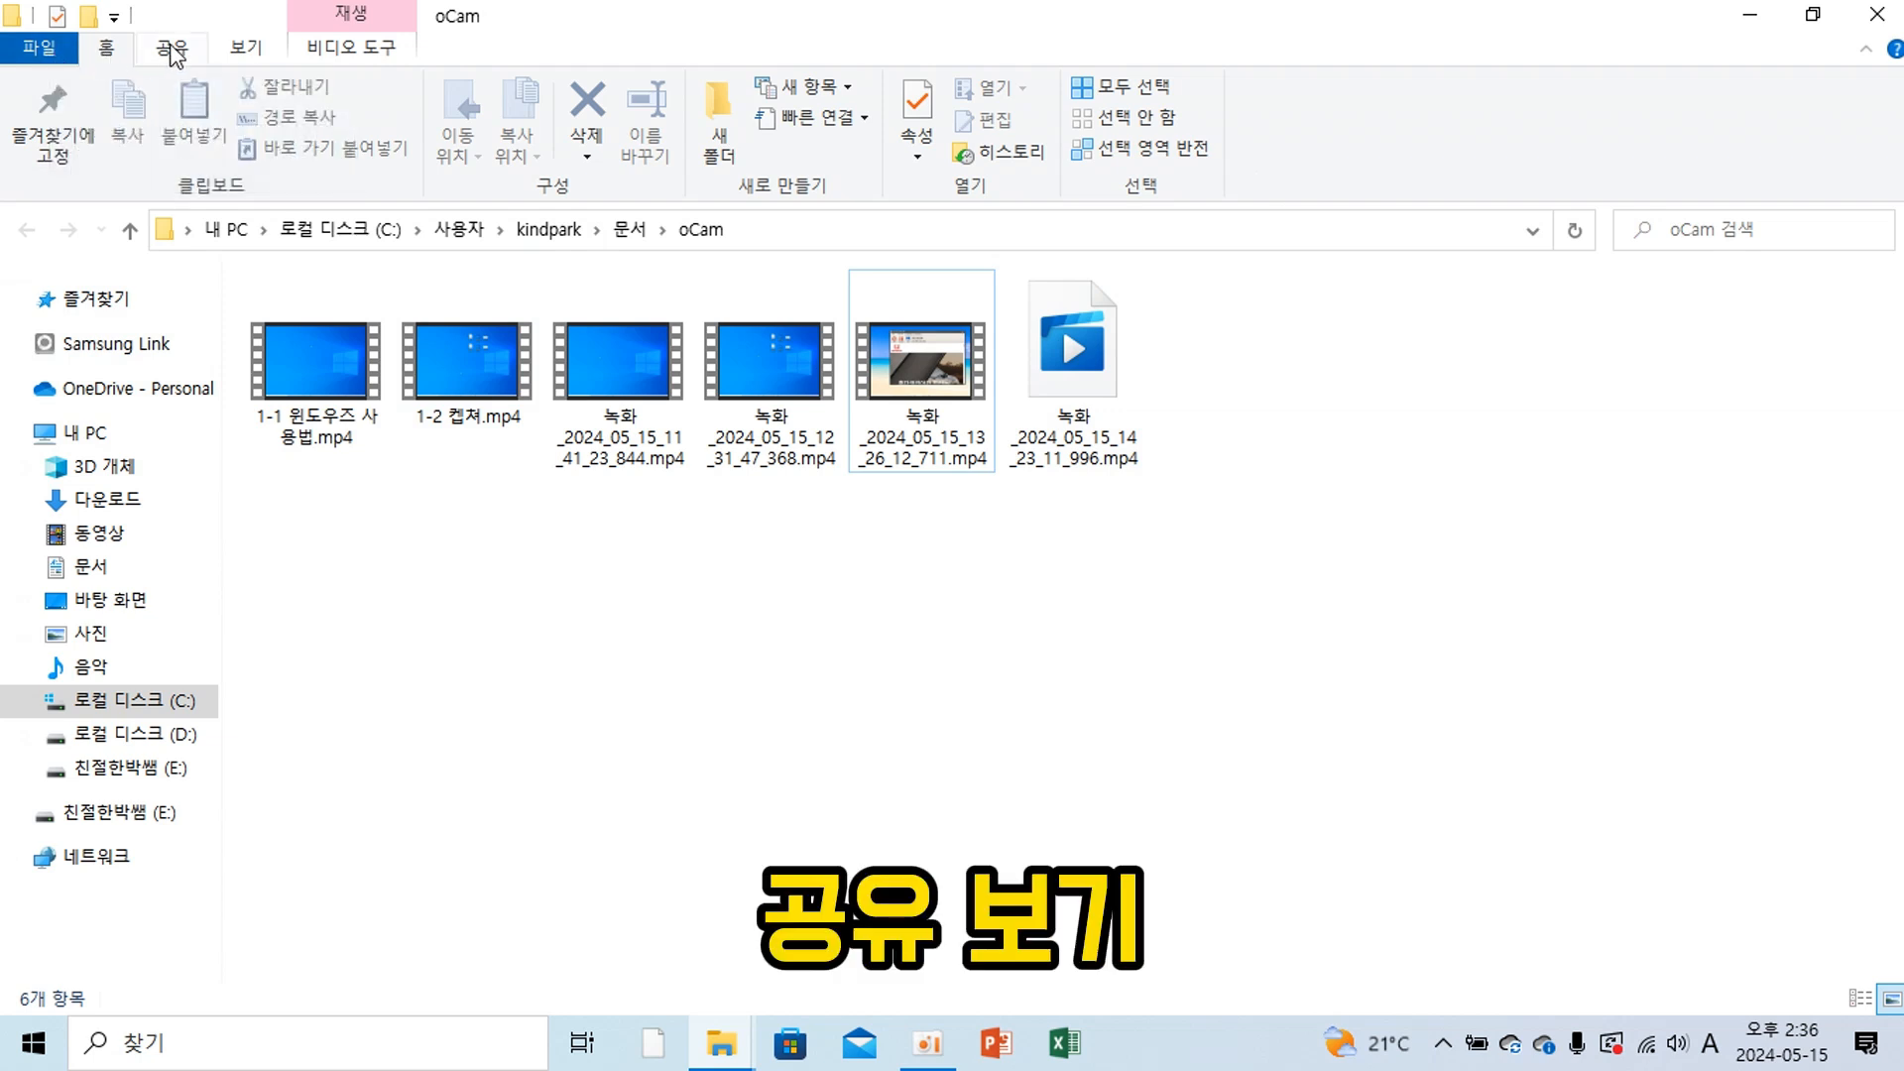
{"action": "left_click", "coordinate": [239, 65]}
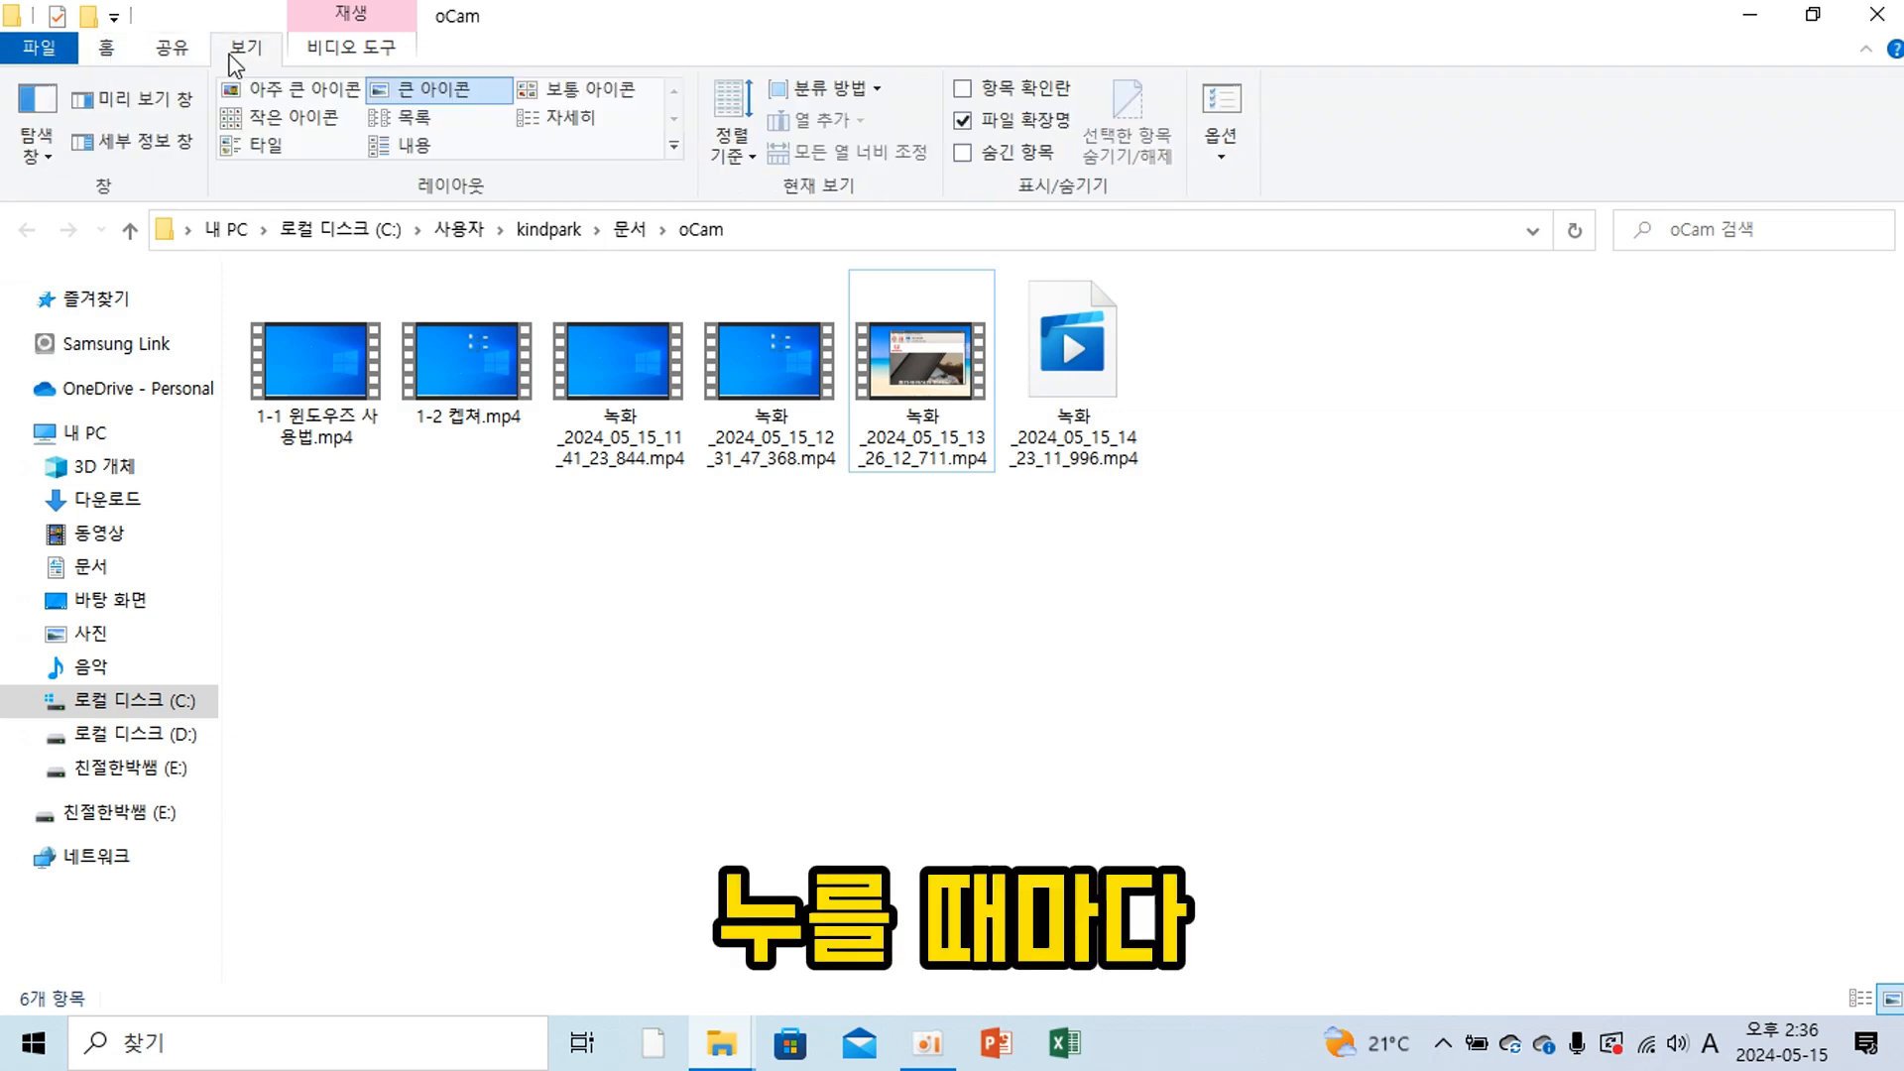
{"action": "left_click", "coordinate": [111, 55]}
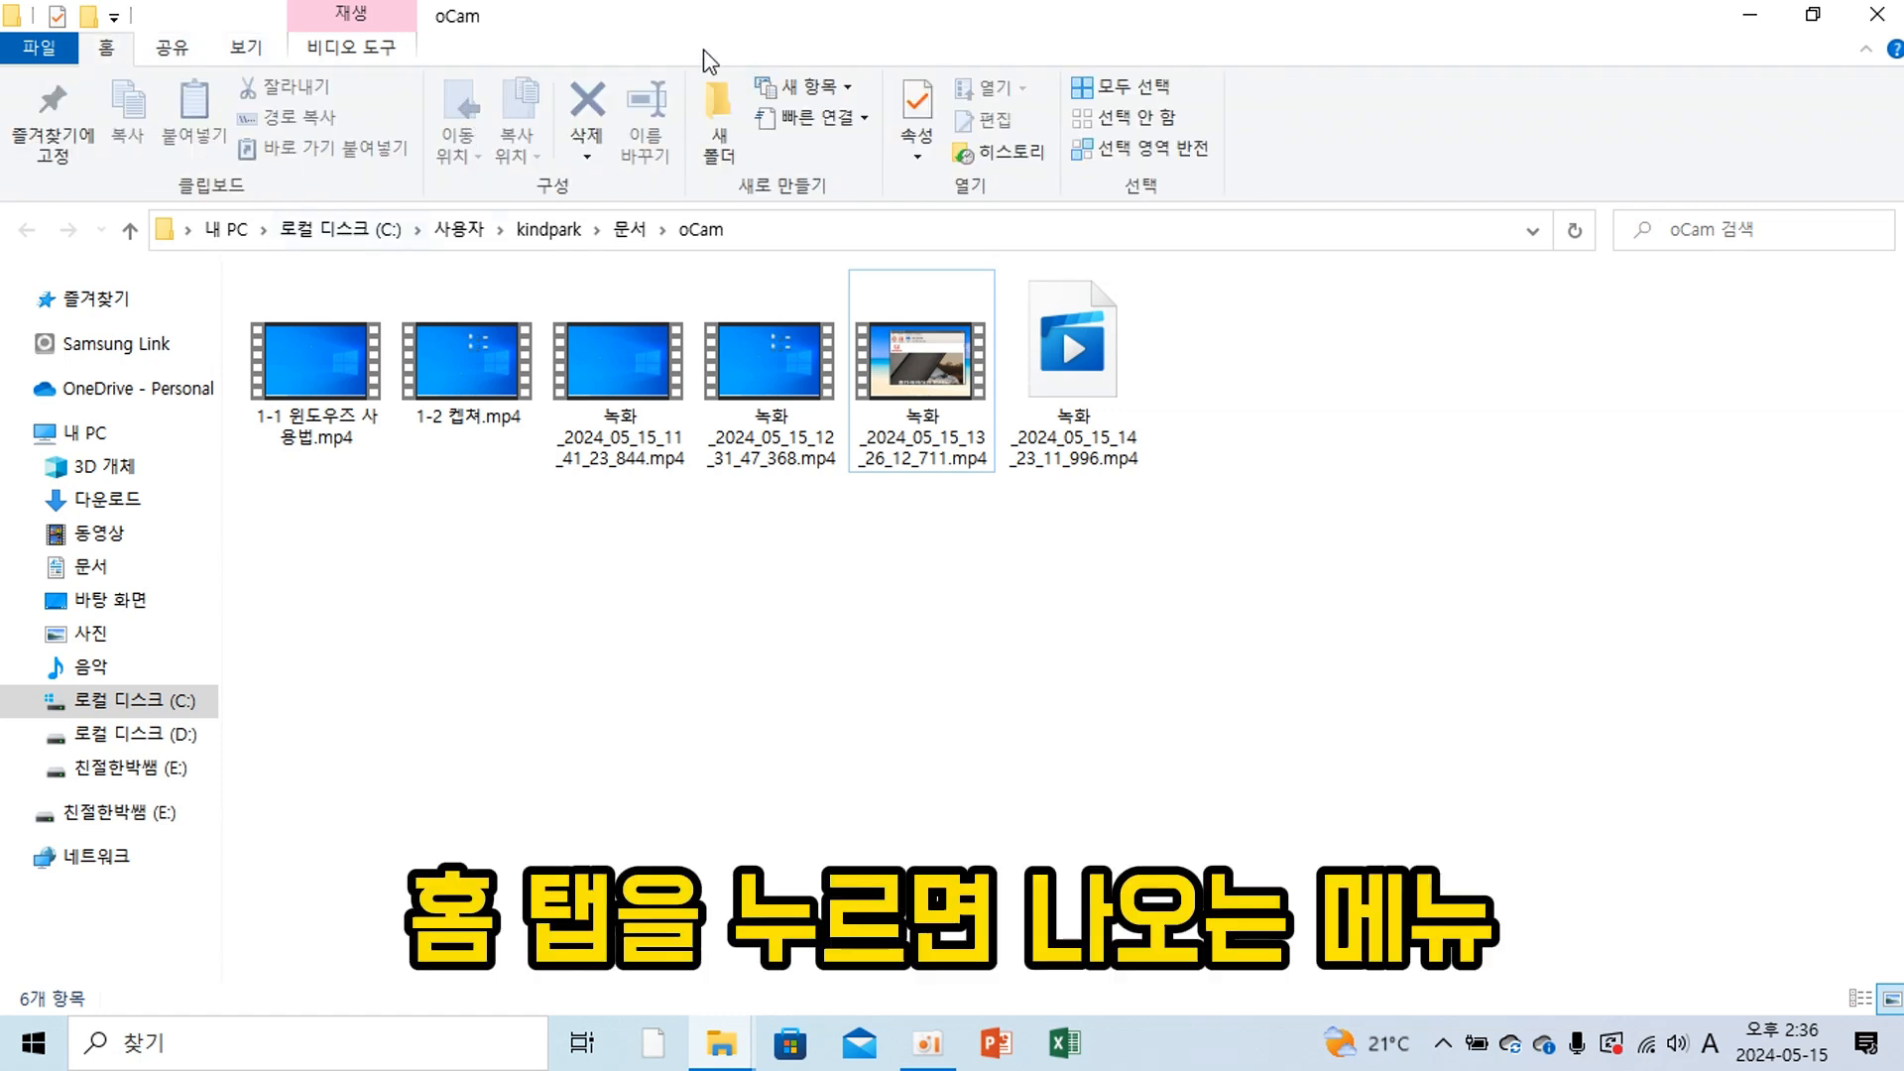
{"action": "left_click", "coordinate": [254, 55]}
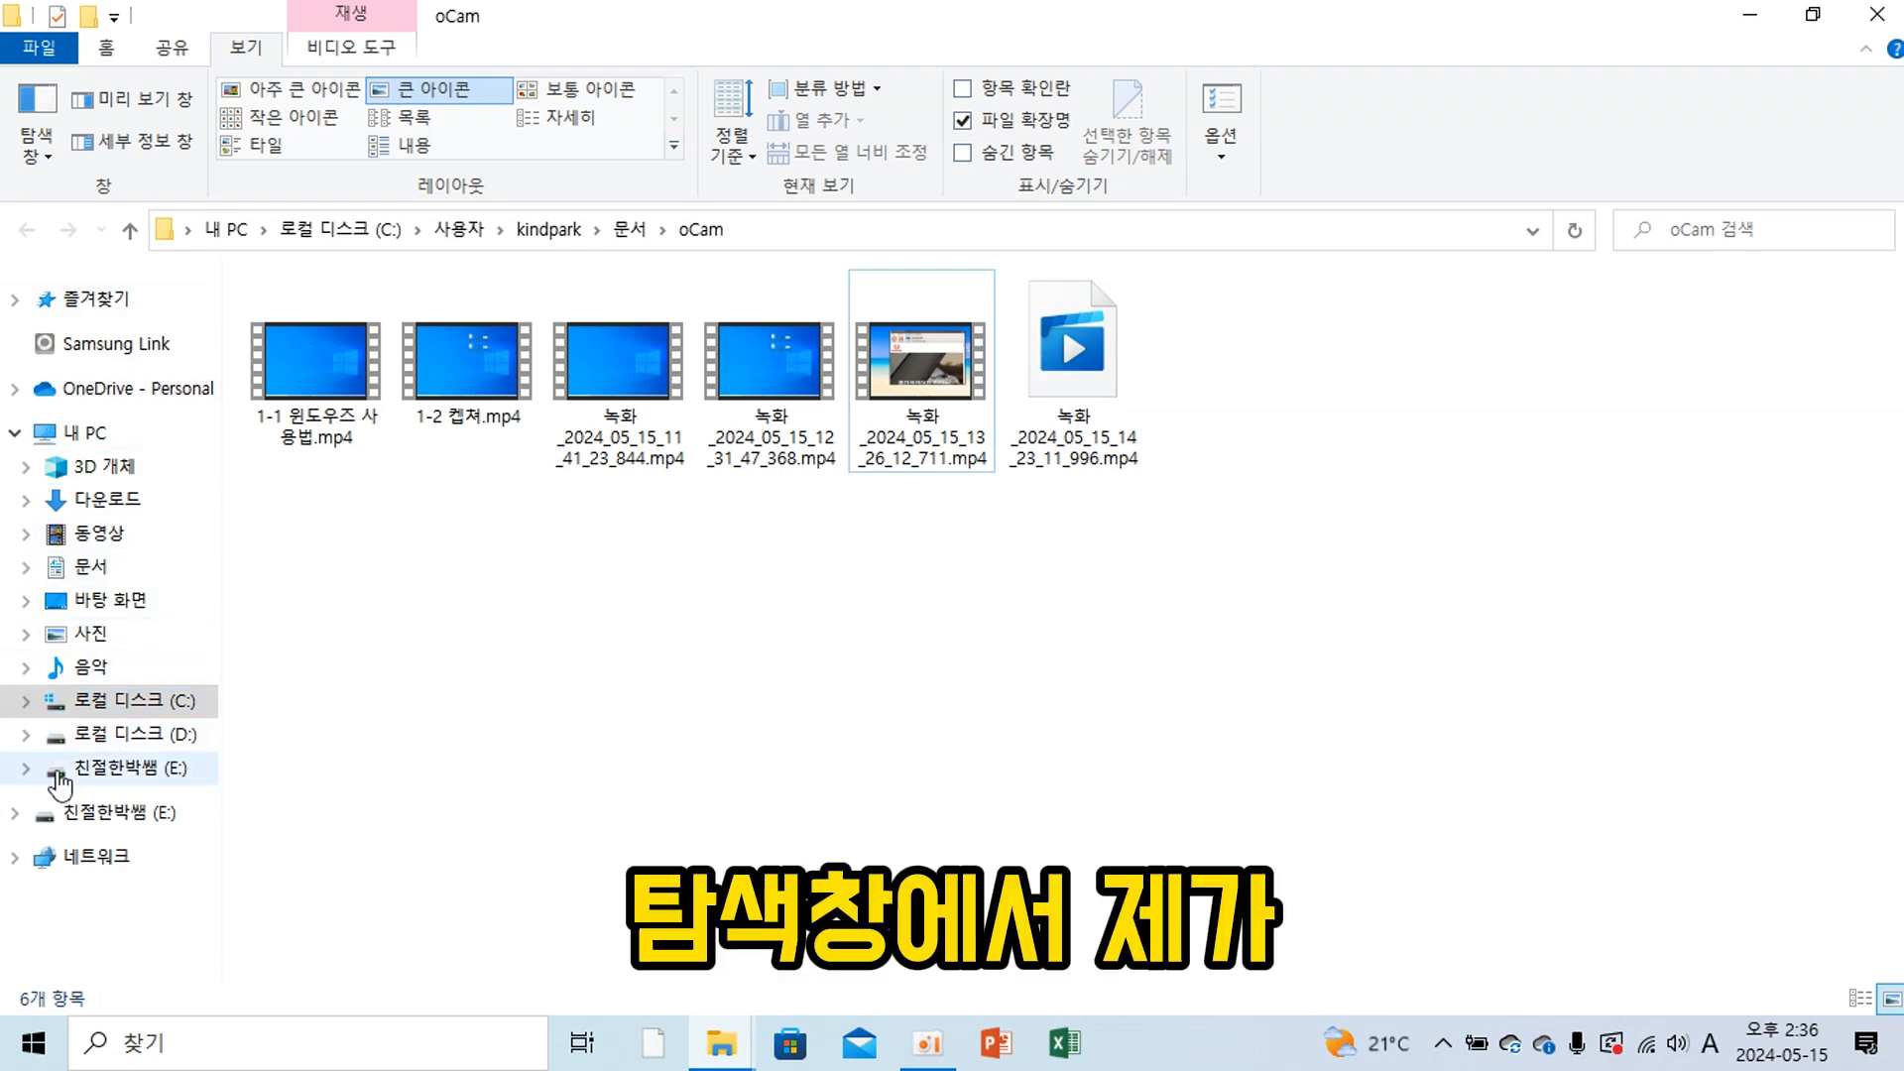
Open the 문서 folder and switch its contents to the details view and back to large icons.
{"action": "left_click", "coordinate": [93, 570]}
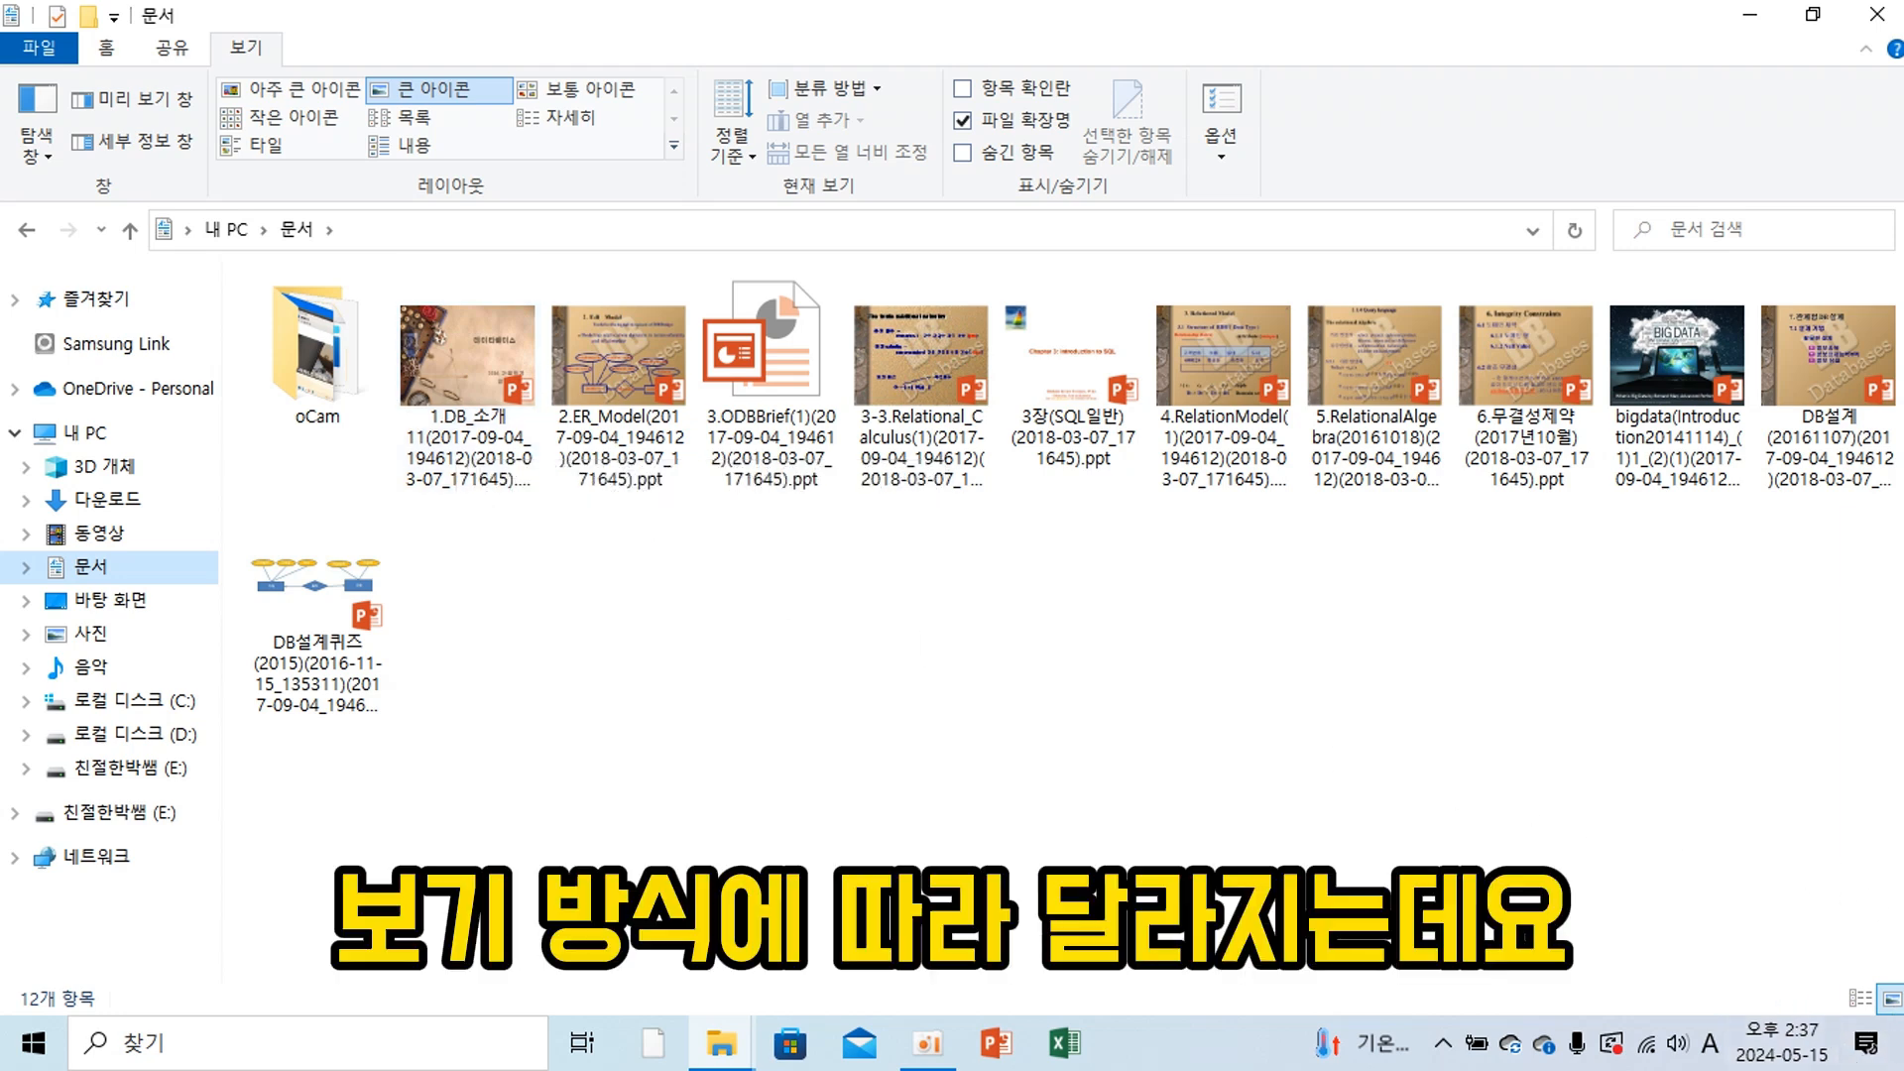
{"action": "left_click", "coordinate": [1863, 1008]}
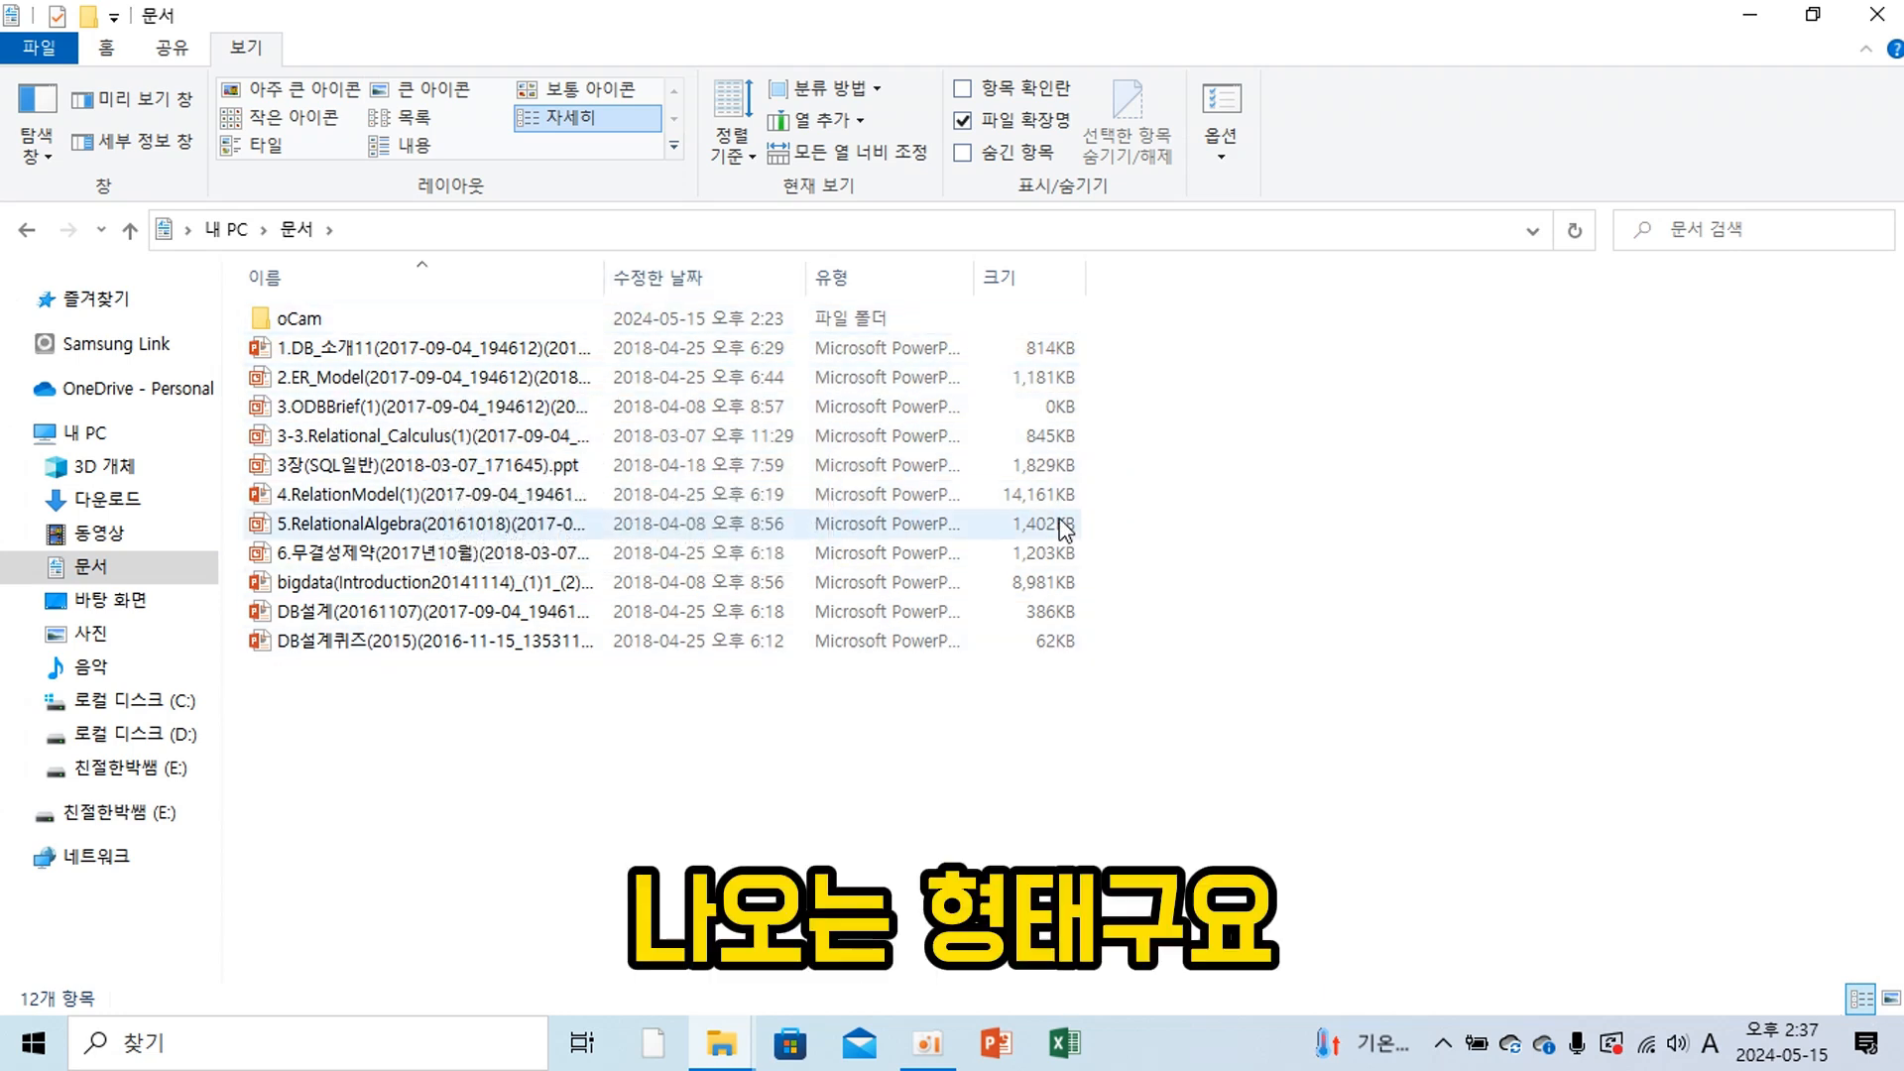
{"action": "left_click", "coordinate": [1891, 1004]}
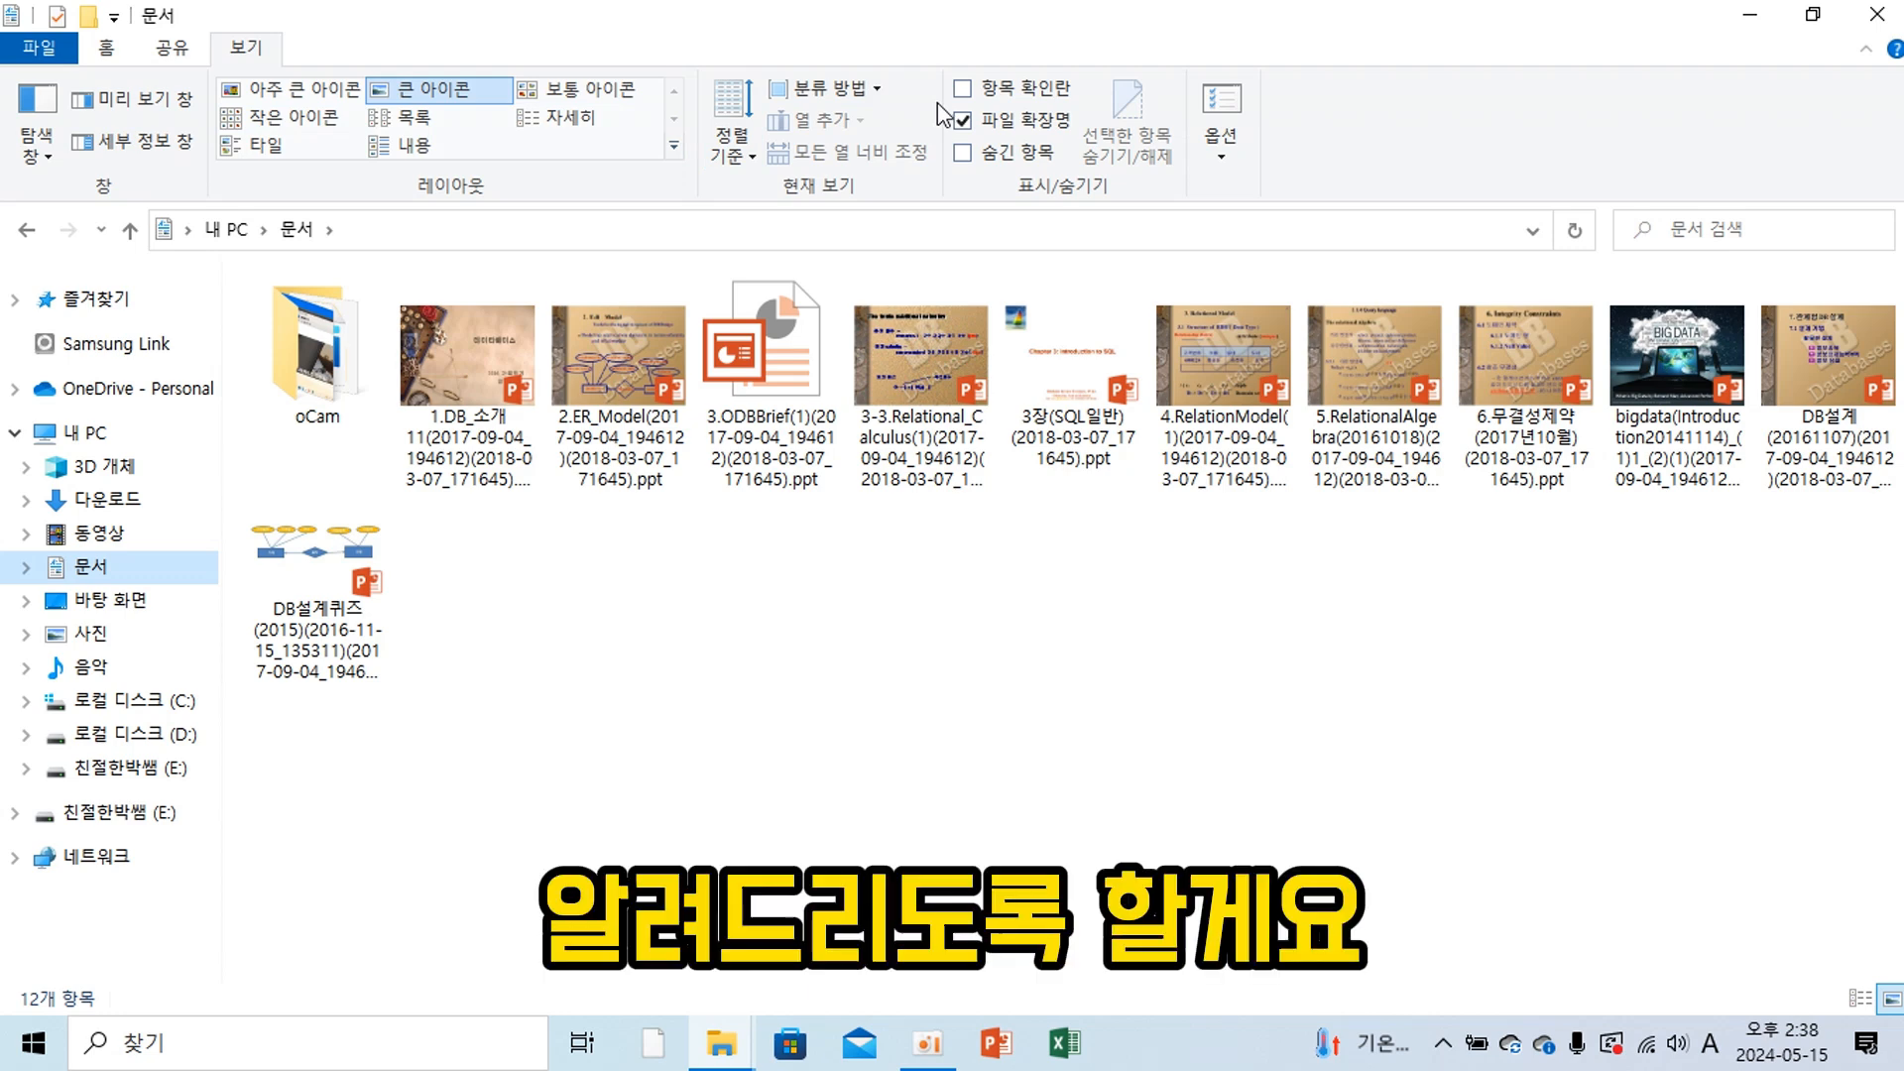
Create a new folder inside 문서 and name it 데이터베이스 using Korean input.
{"action": "left_click", "coordinate": [103, 50]}
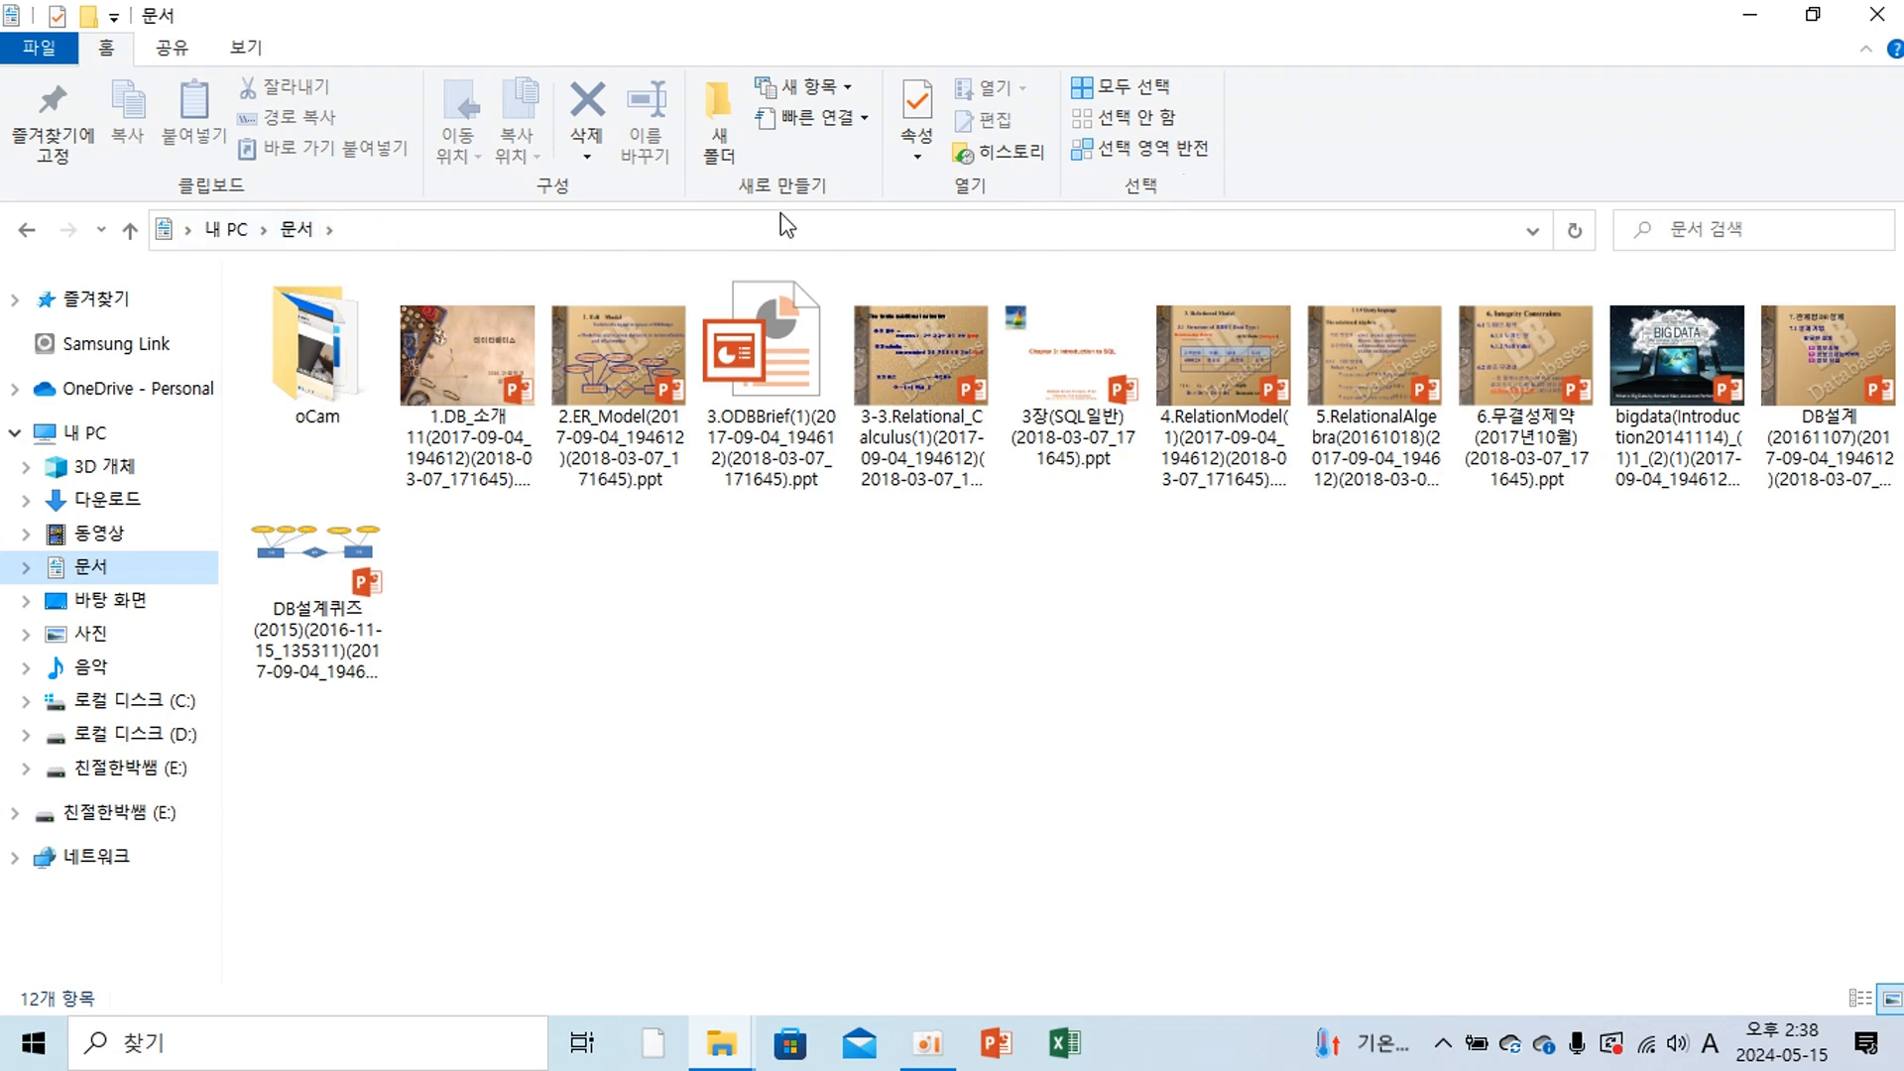
{"action": "left_click", "coordinate": [725, 131]}
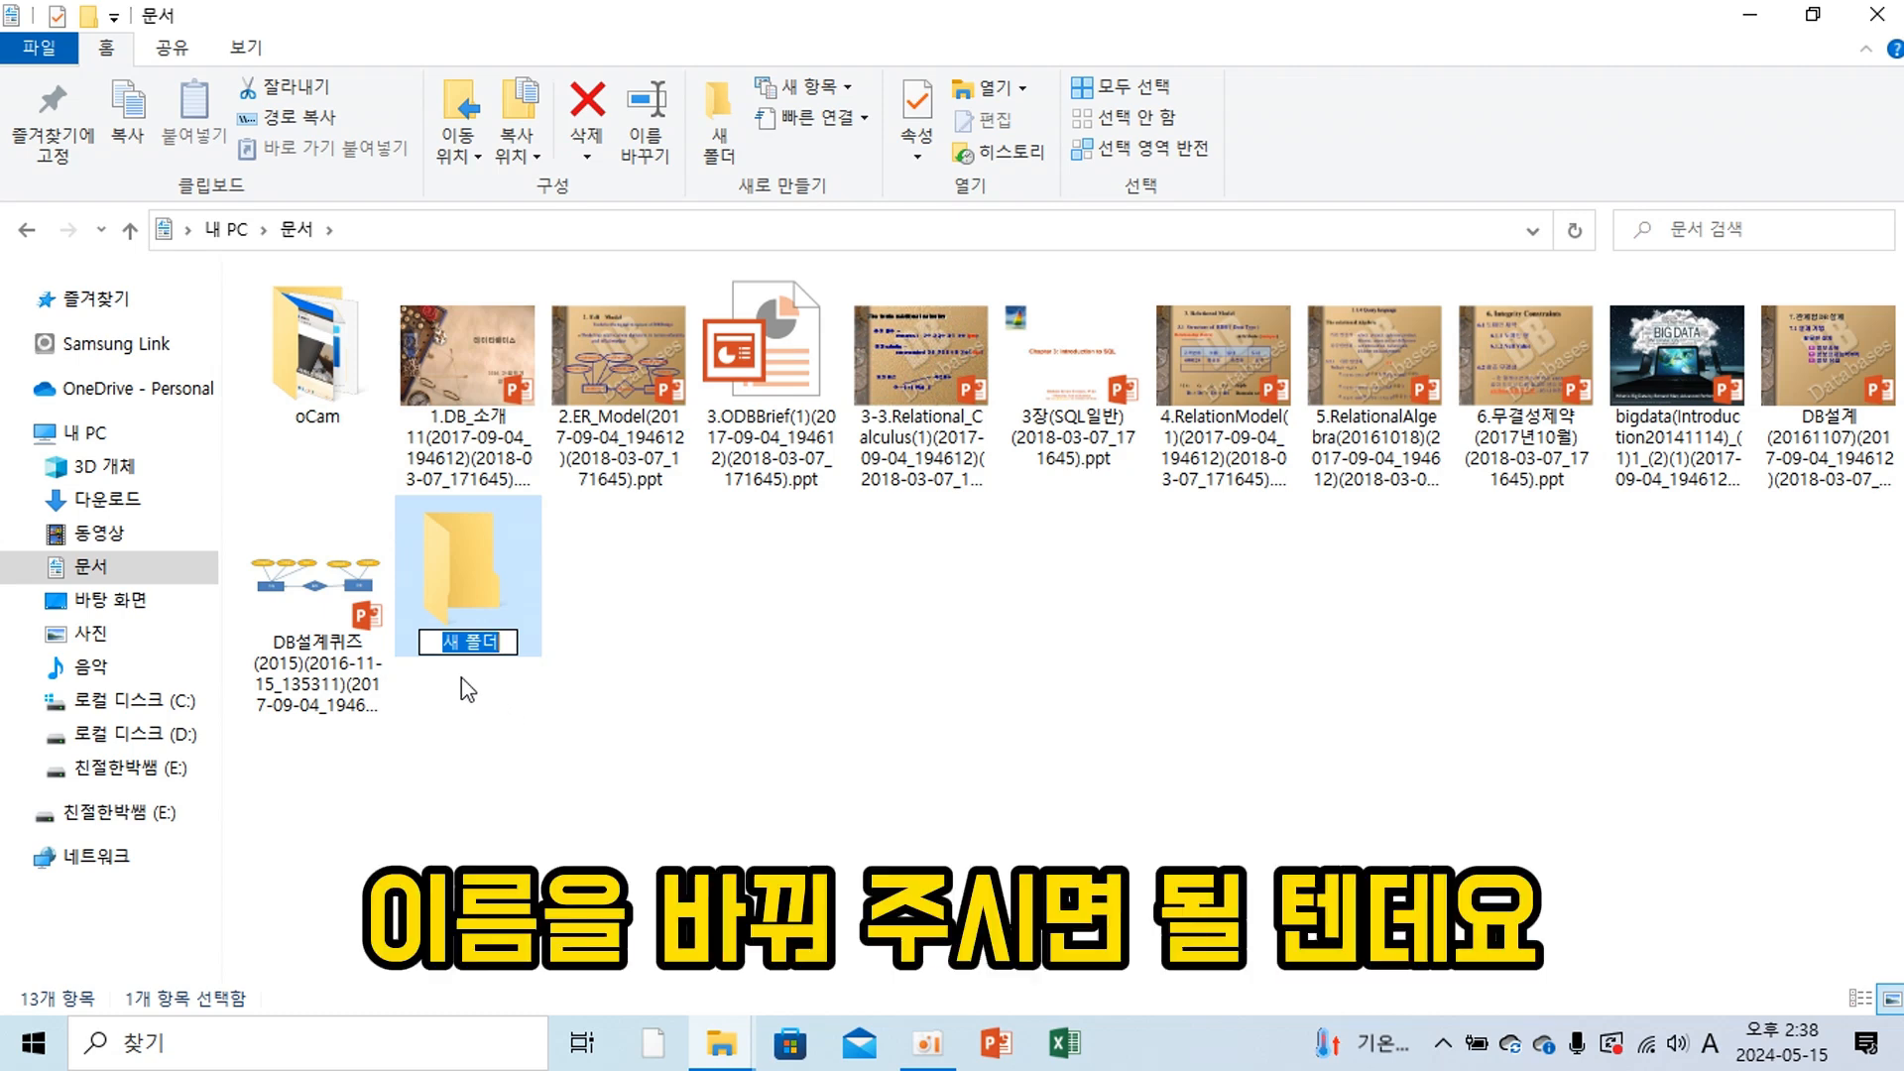
{"action": "type", "text": "ep"}
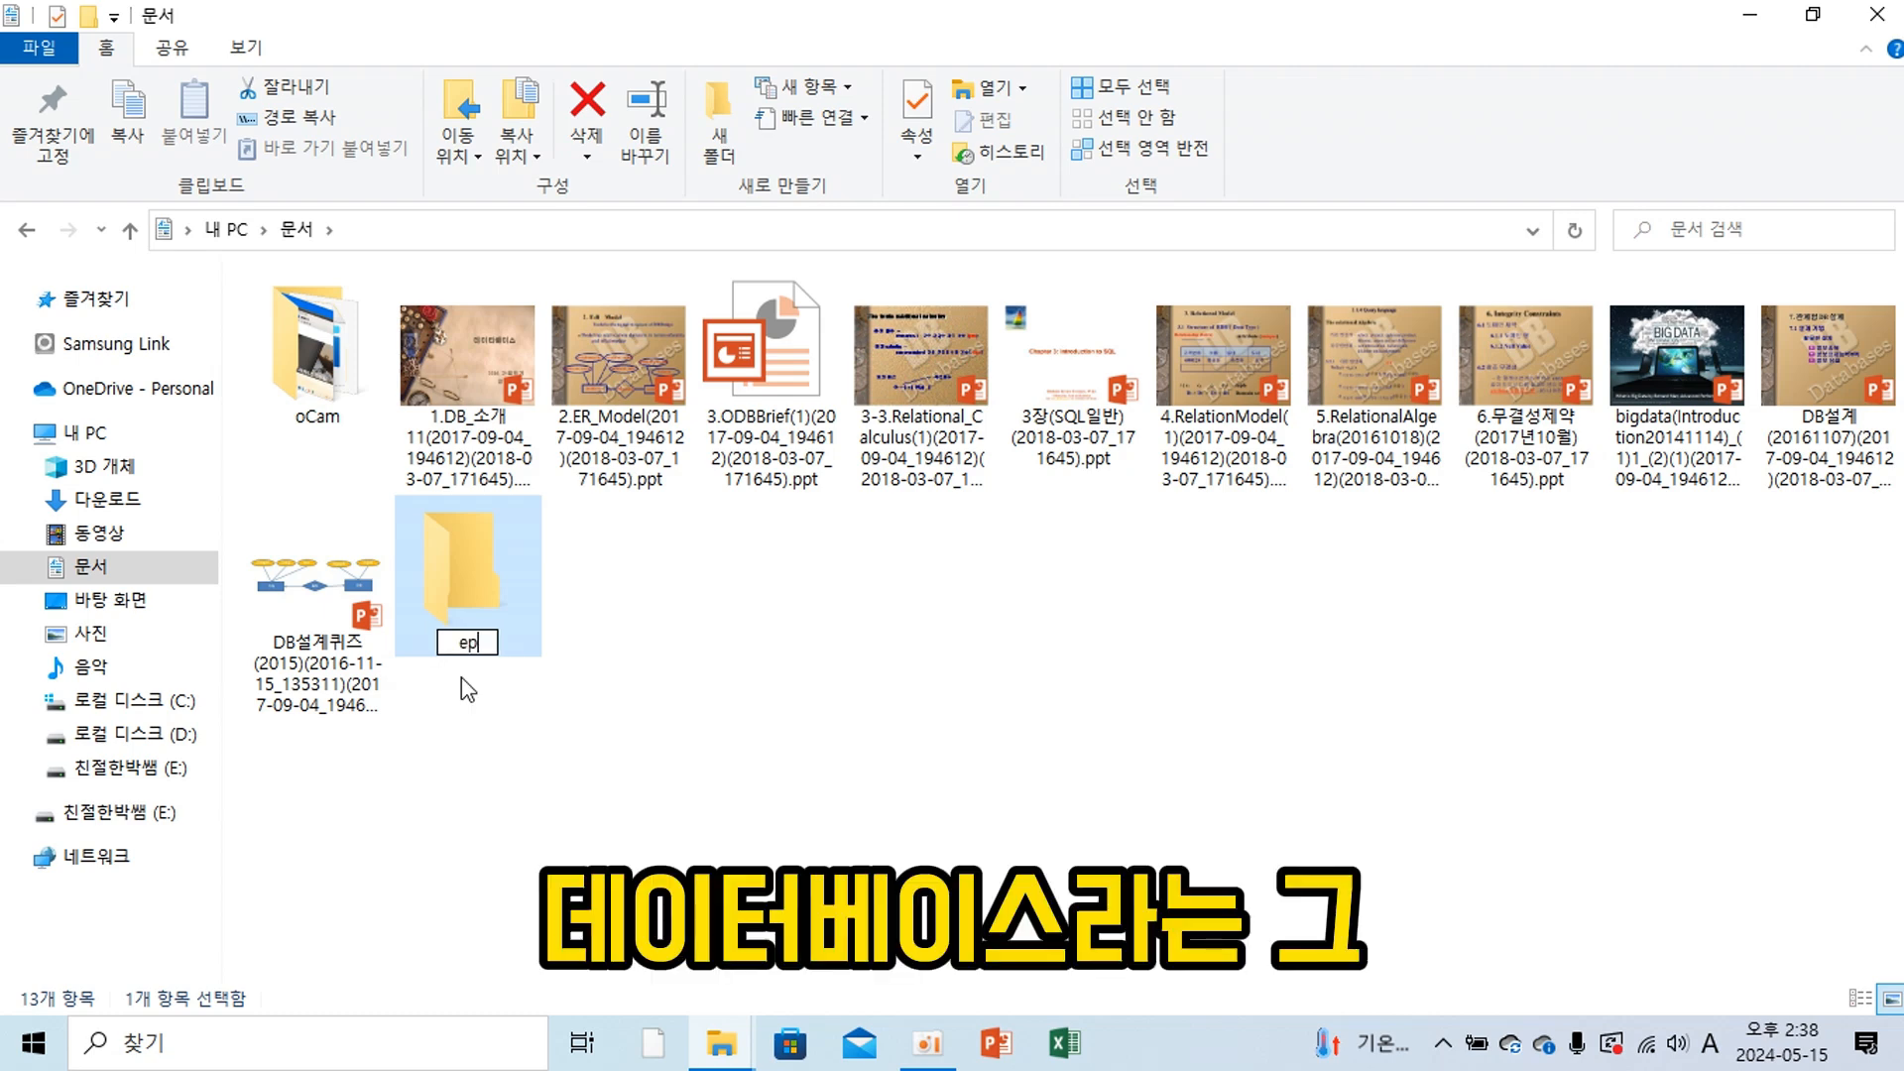
{"action": "key", "text": "BackSpace"}
{"action": "key", "text": "BackSpace"}
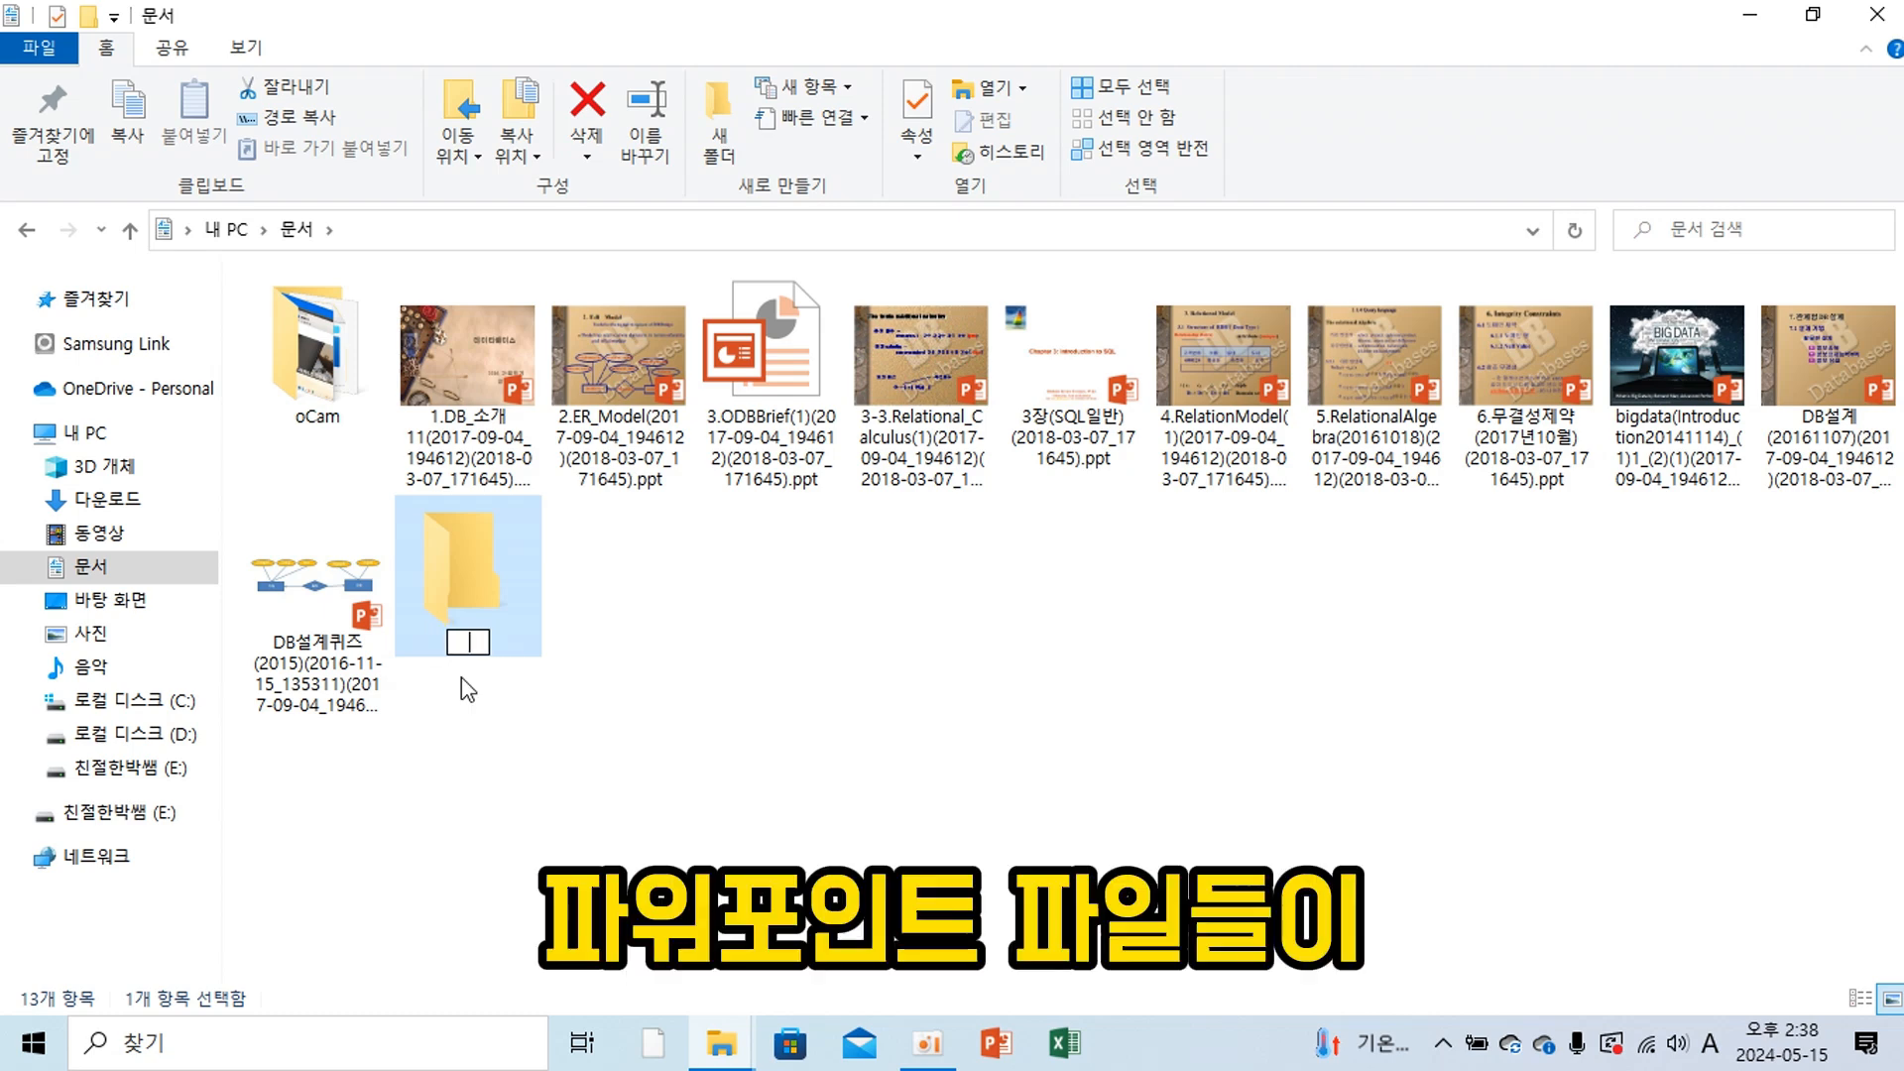
{"action": "key", "text": "Hangul"}
{"action": "type", "text": "ㄷ"}
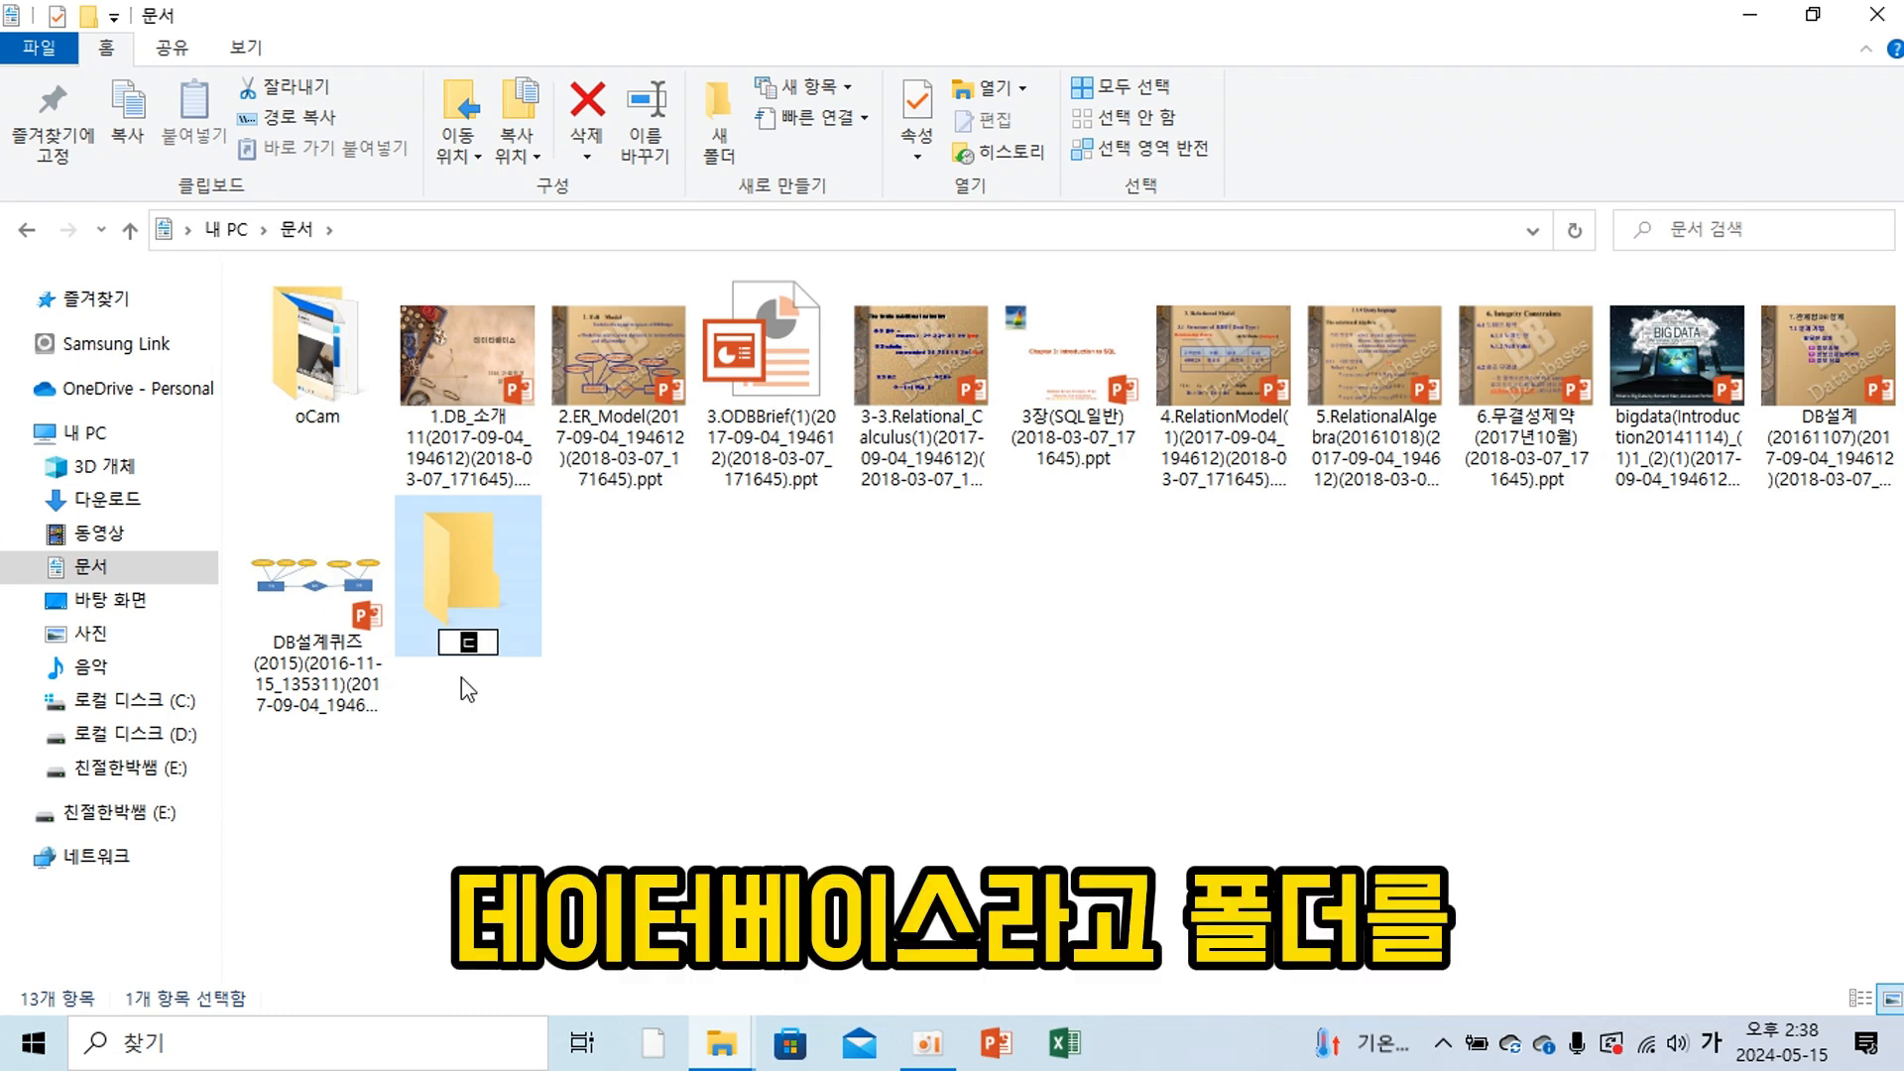
{"action": "type", "text": "ㅔ이터"}
{"action": "type", "text": "베이스"}
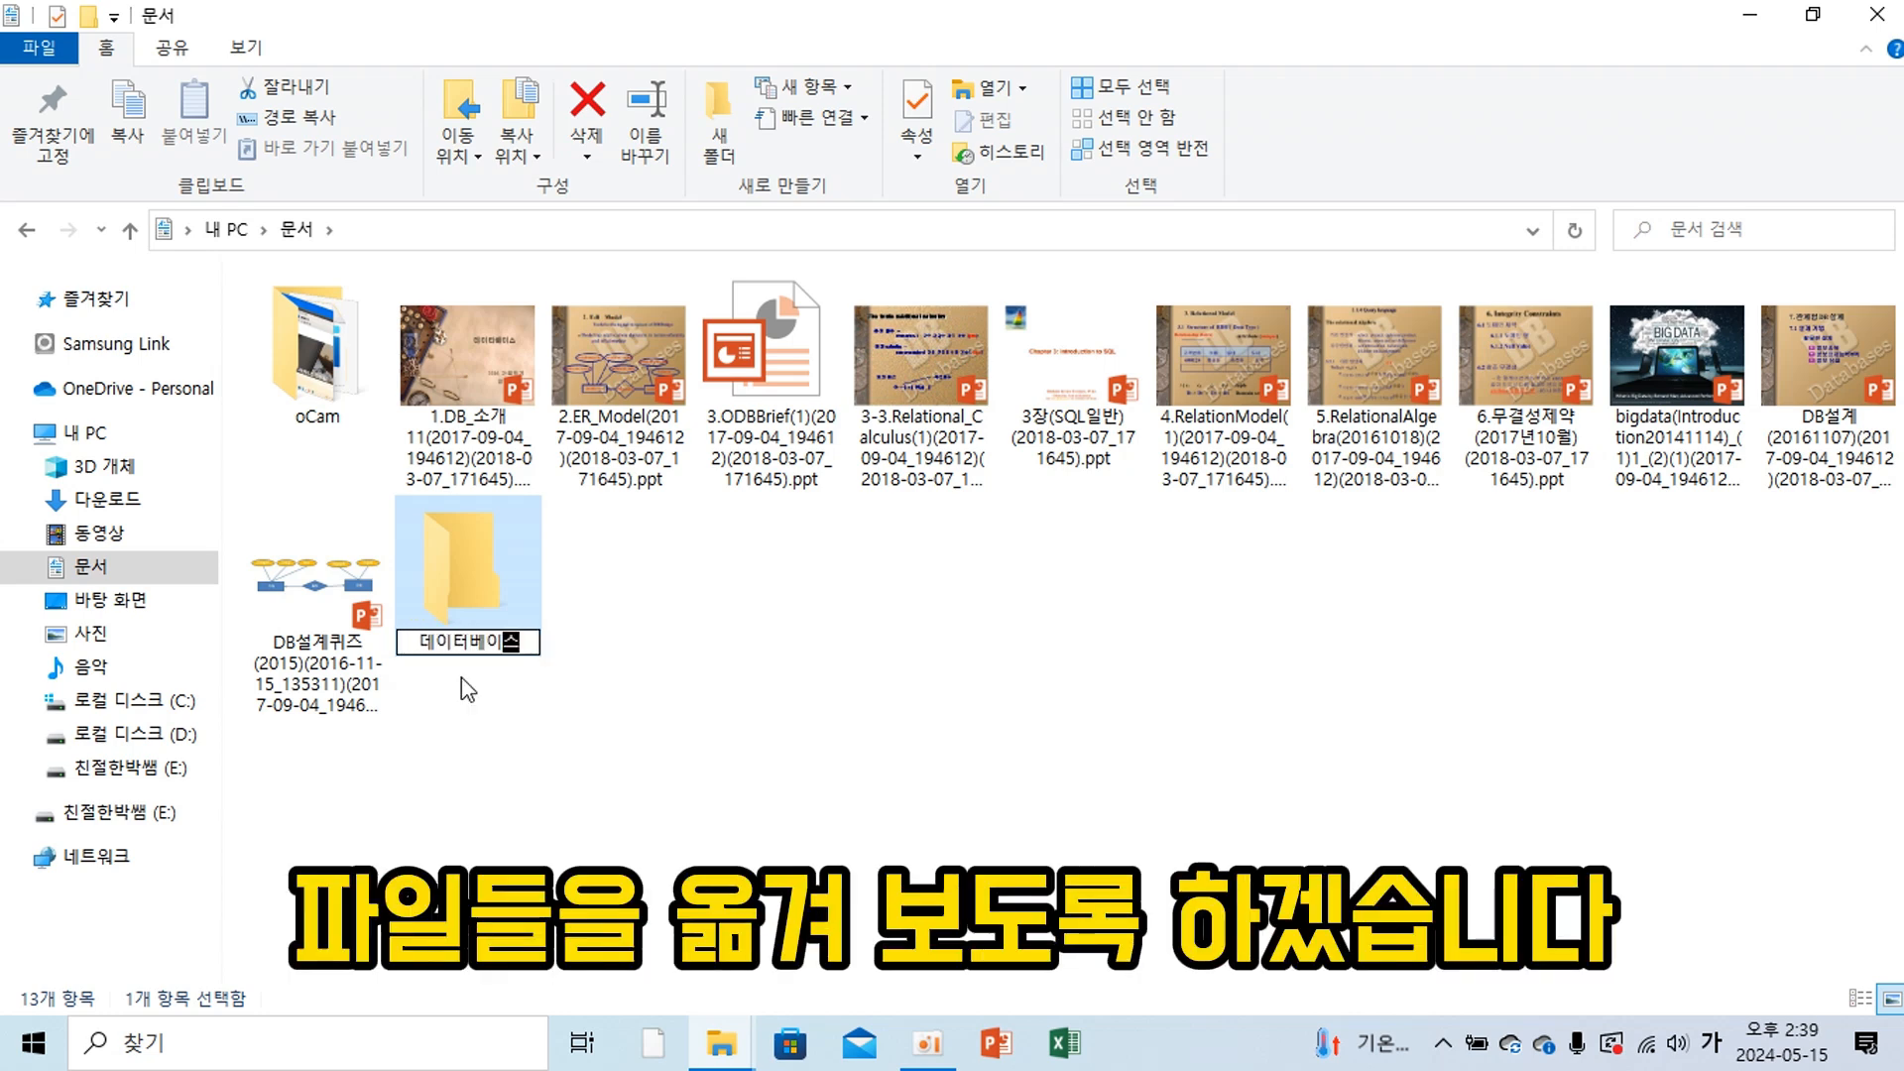
{"action": "key", "text": "Return"}
{"action": "key", "text": "Return"}
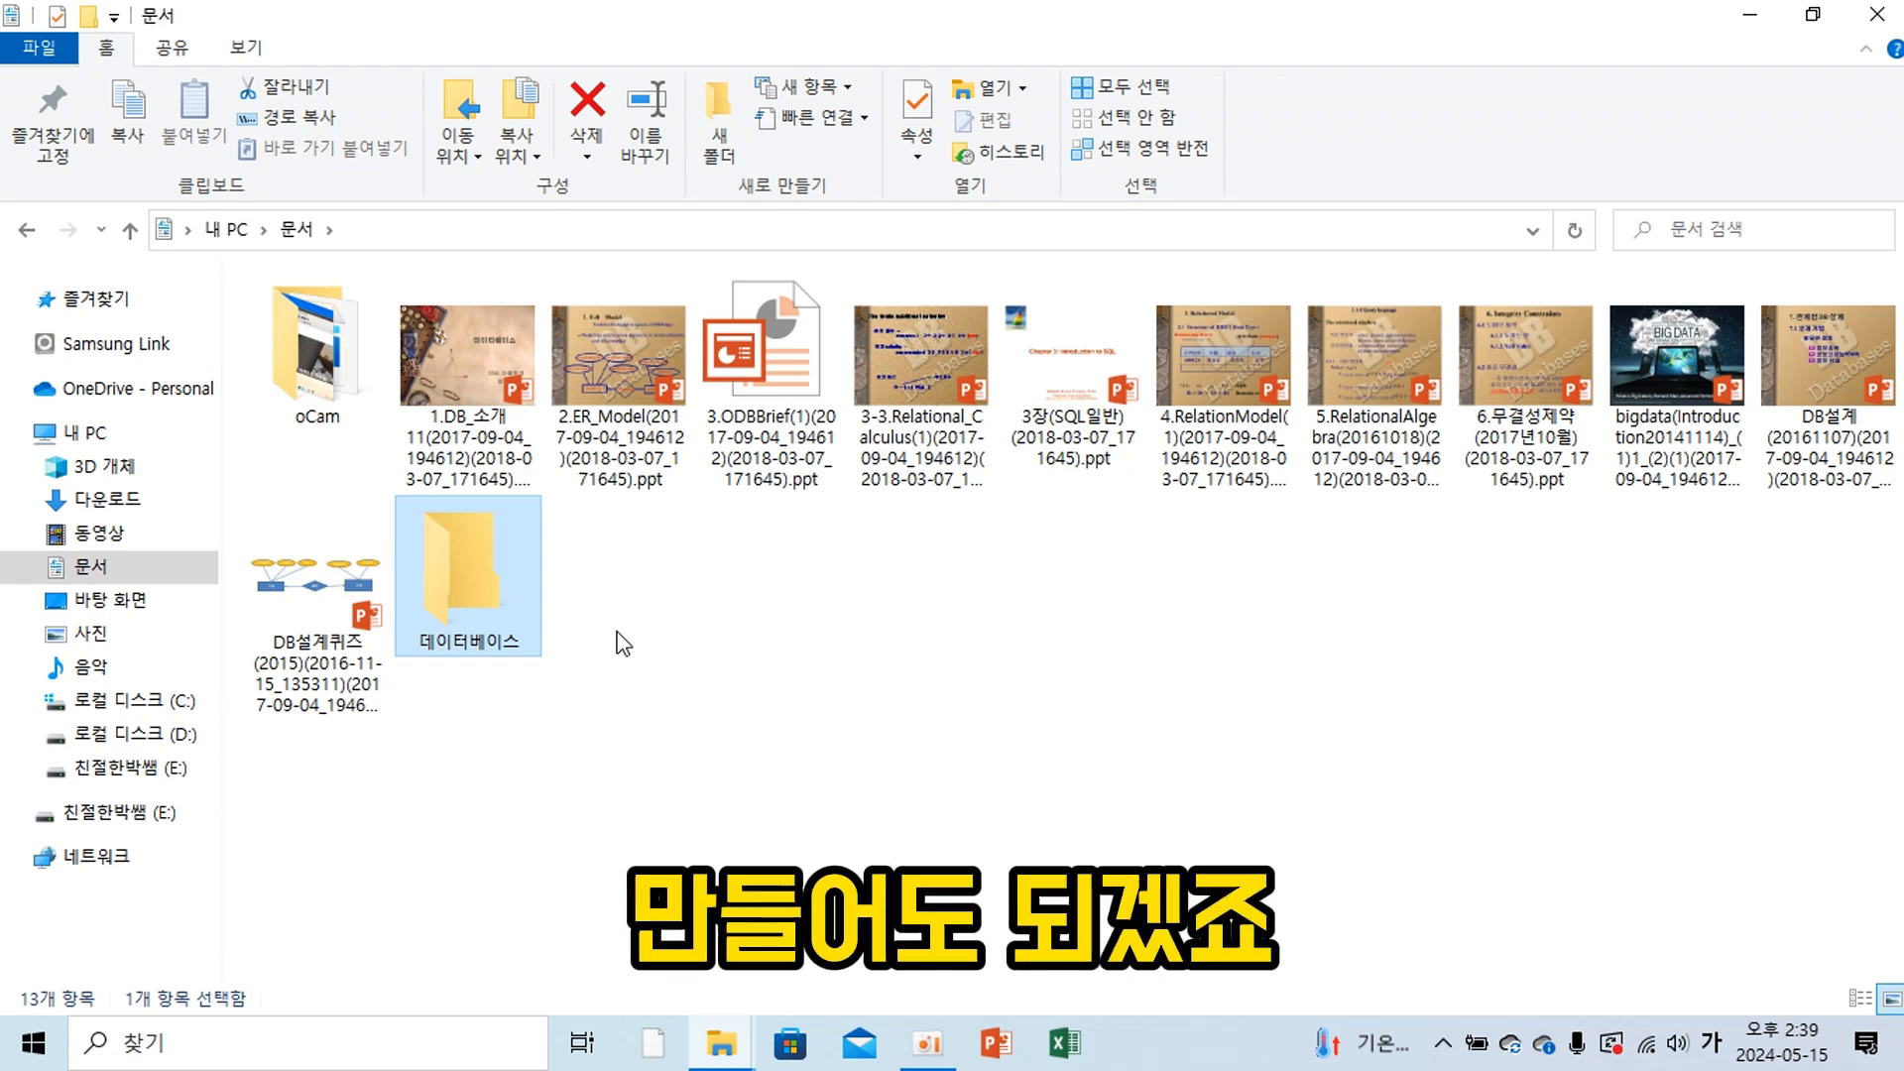
Create another folder inside 문서 and name it 대학원과제.
{"action": "left_click", "coordinate": [721, 158]}
{"action": "type", "text": "대"}
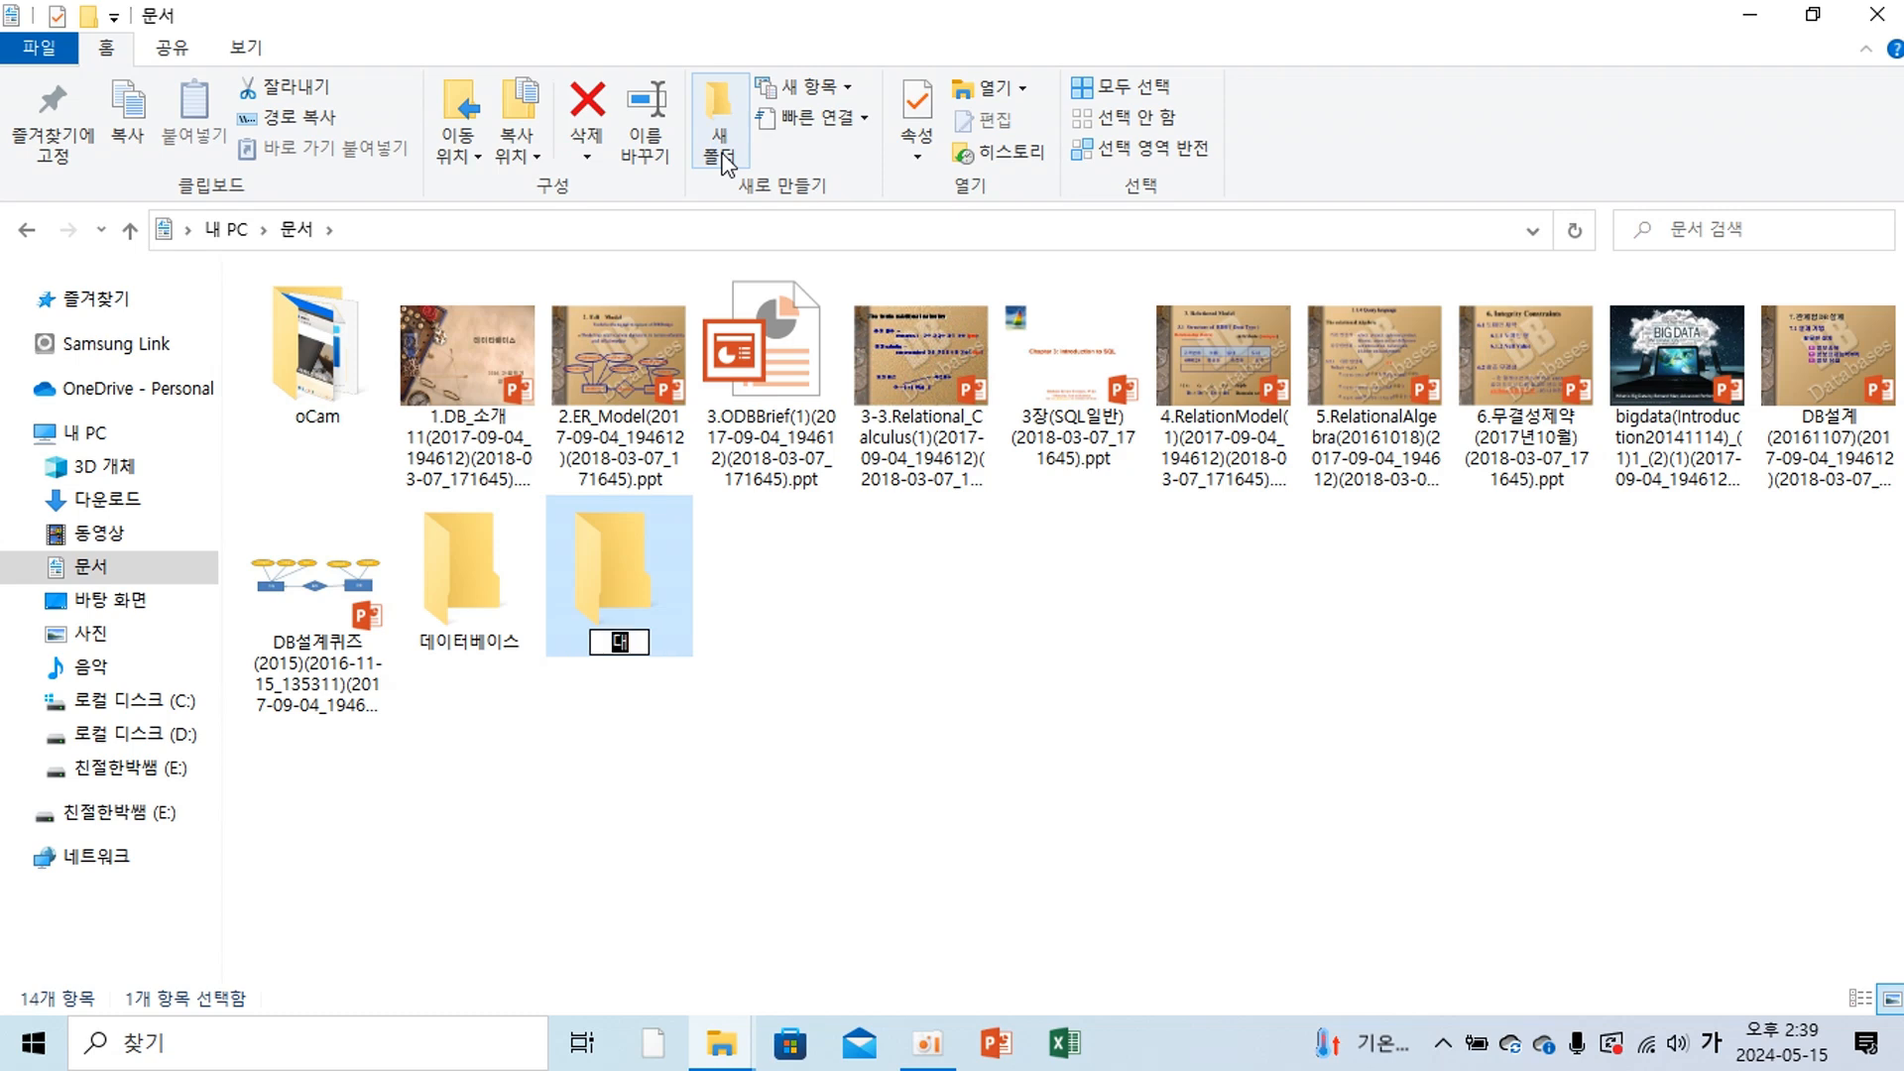
{"action": "type", "text": "학원대학원과제"}
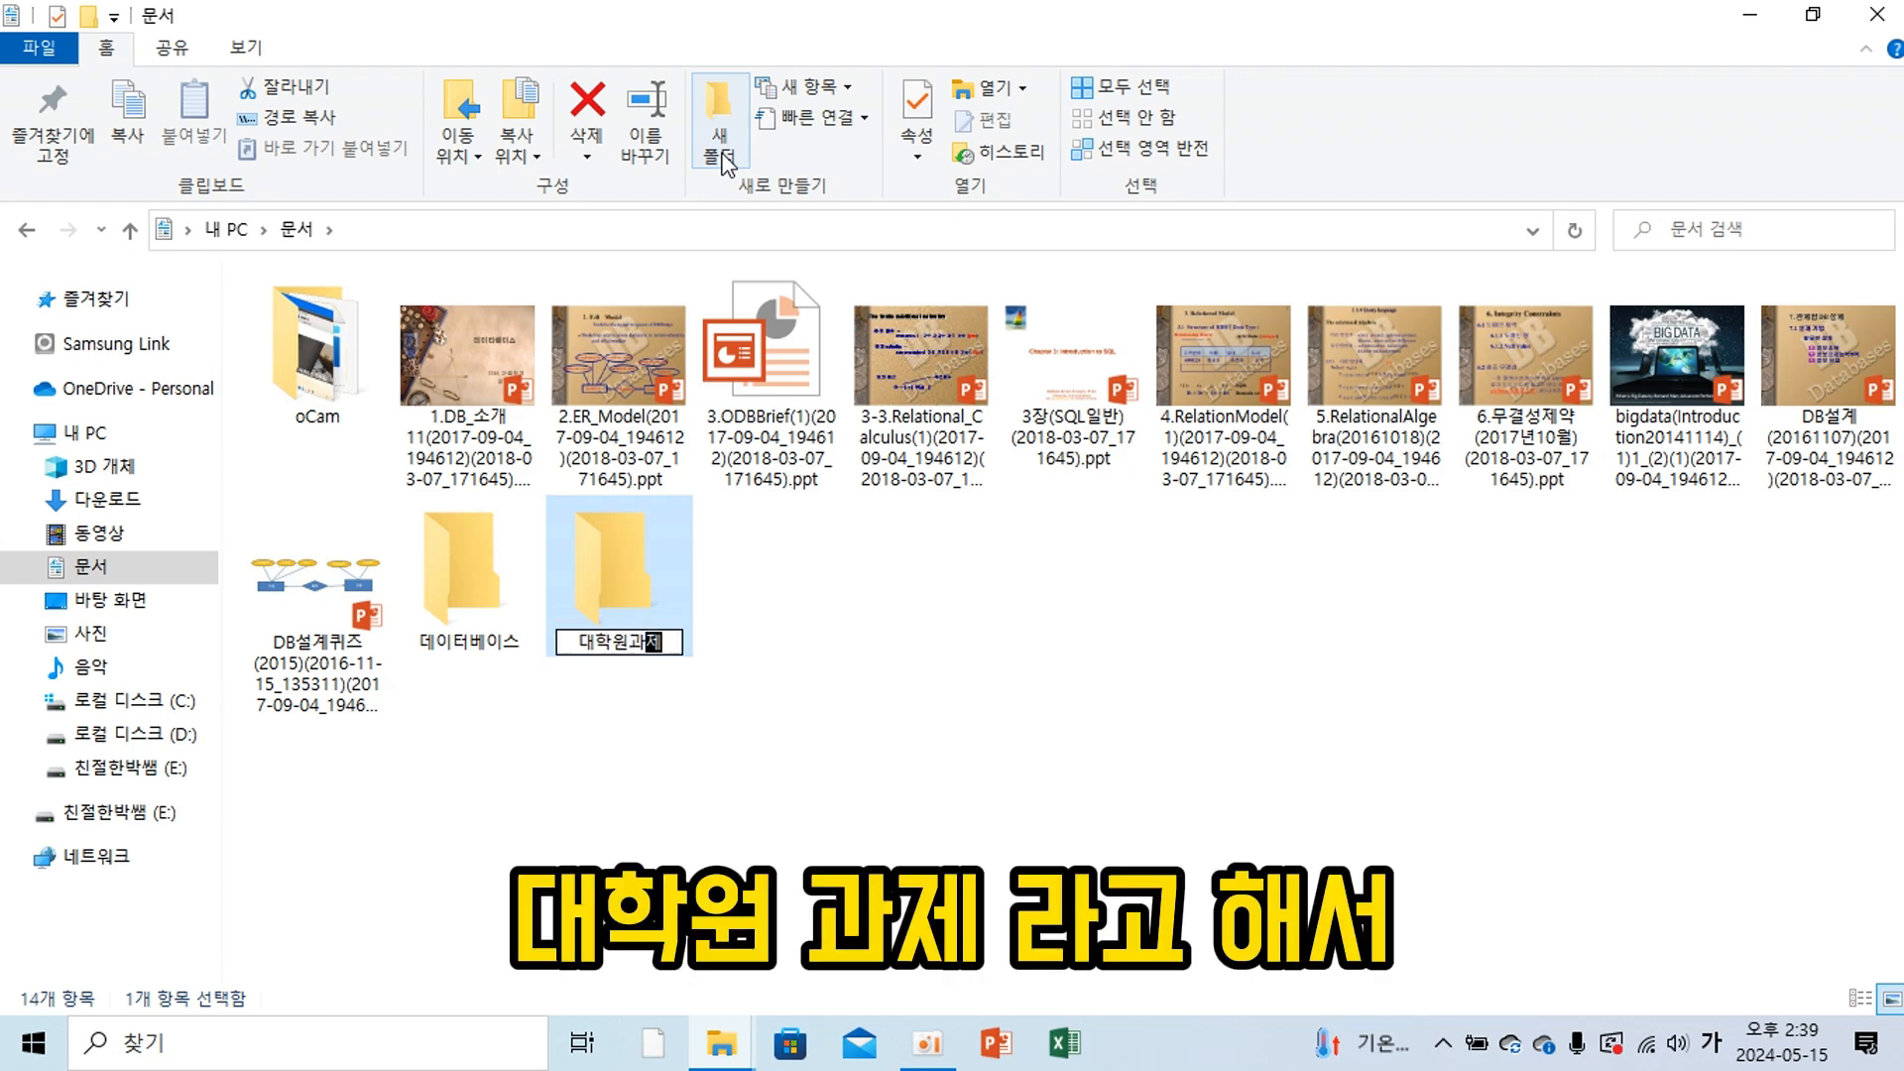
{"action": "key", "text": "Return"}
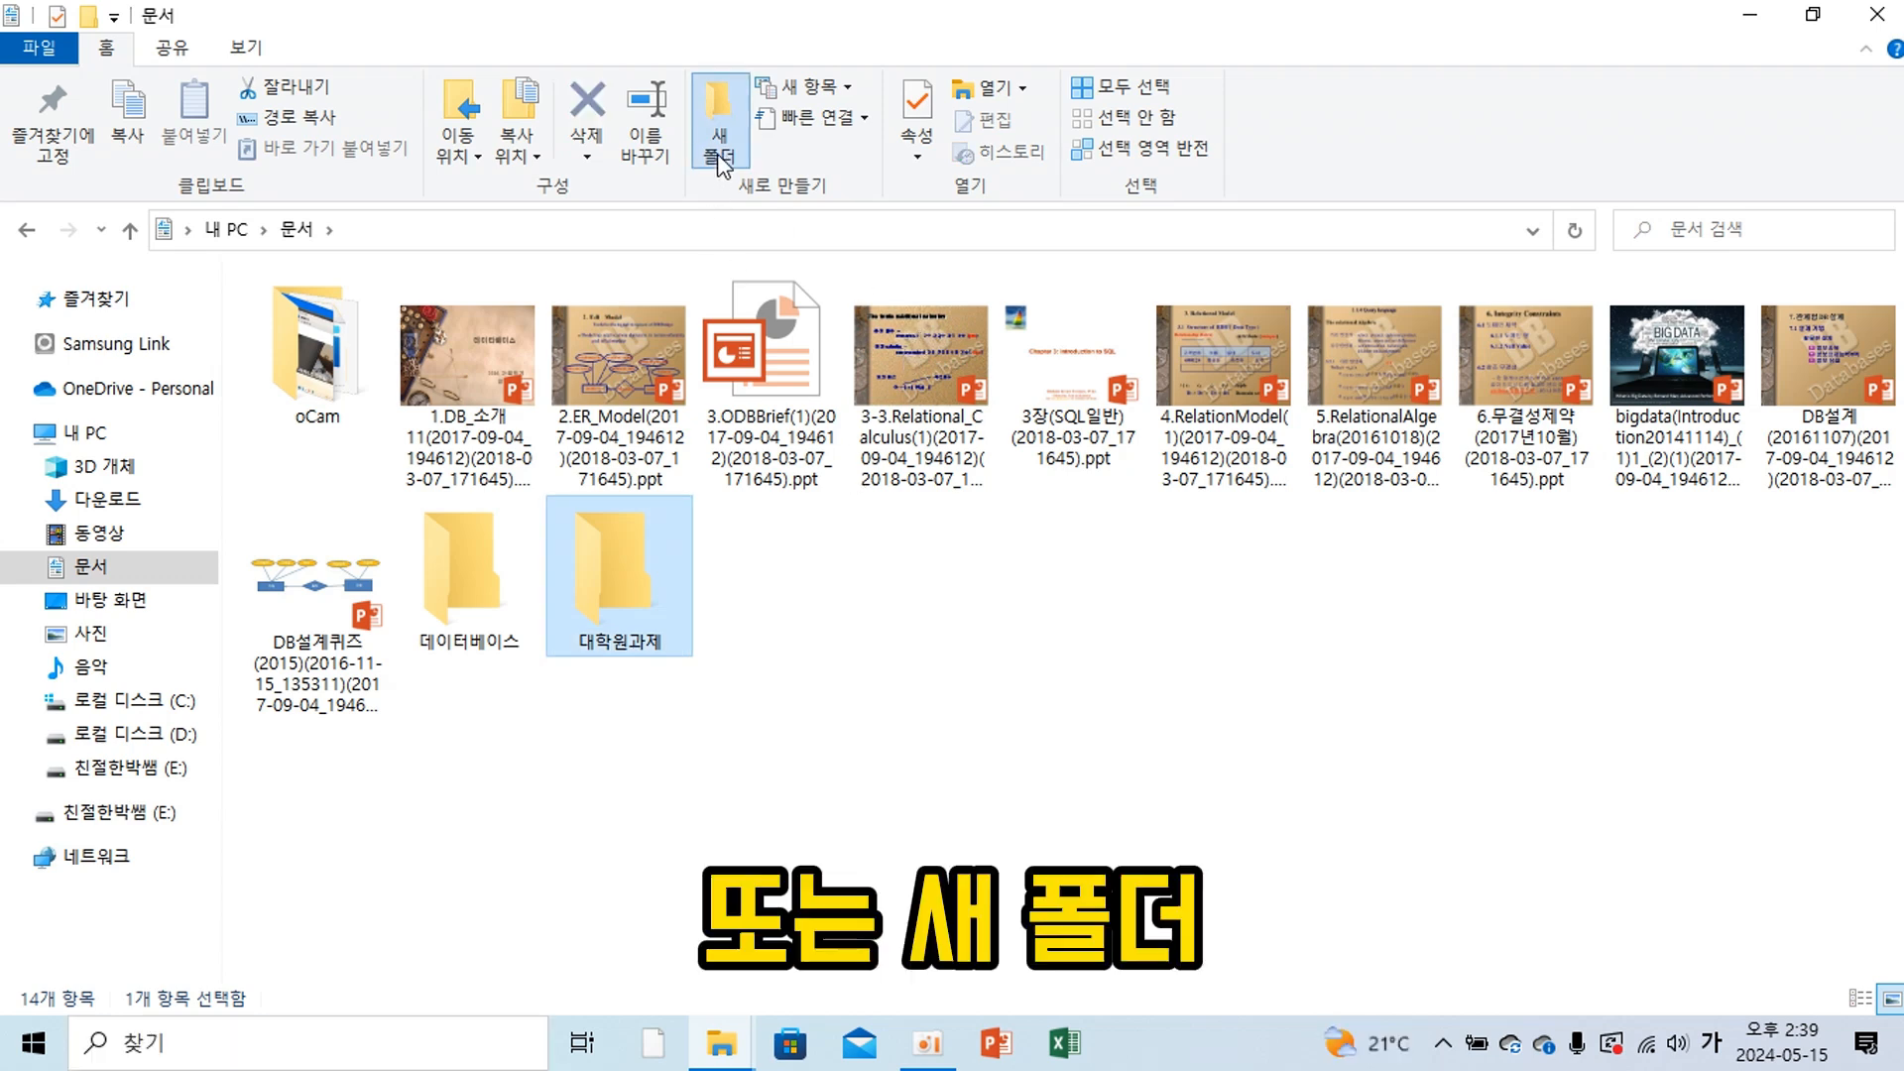
Create a new folder inside 문서 and name it 가조가진.
{"action": "left_click", "coordinate": [720, 159]}
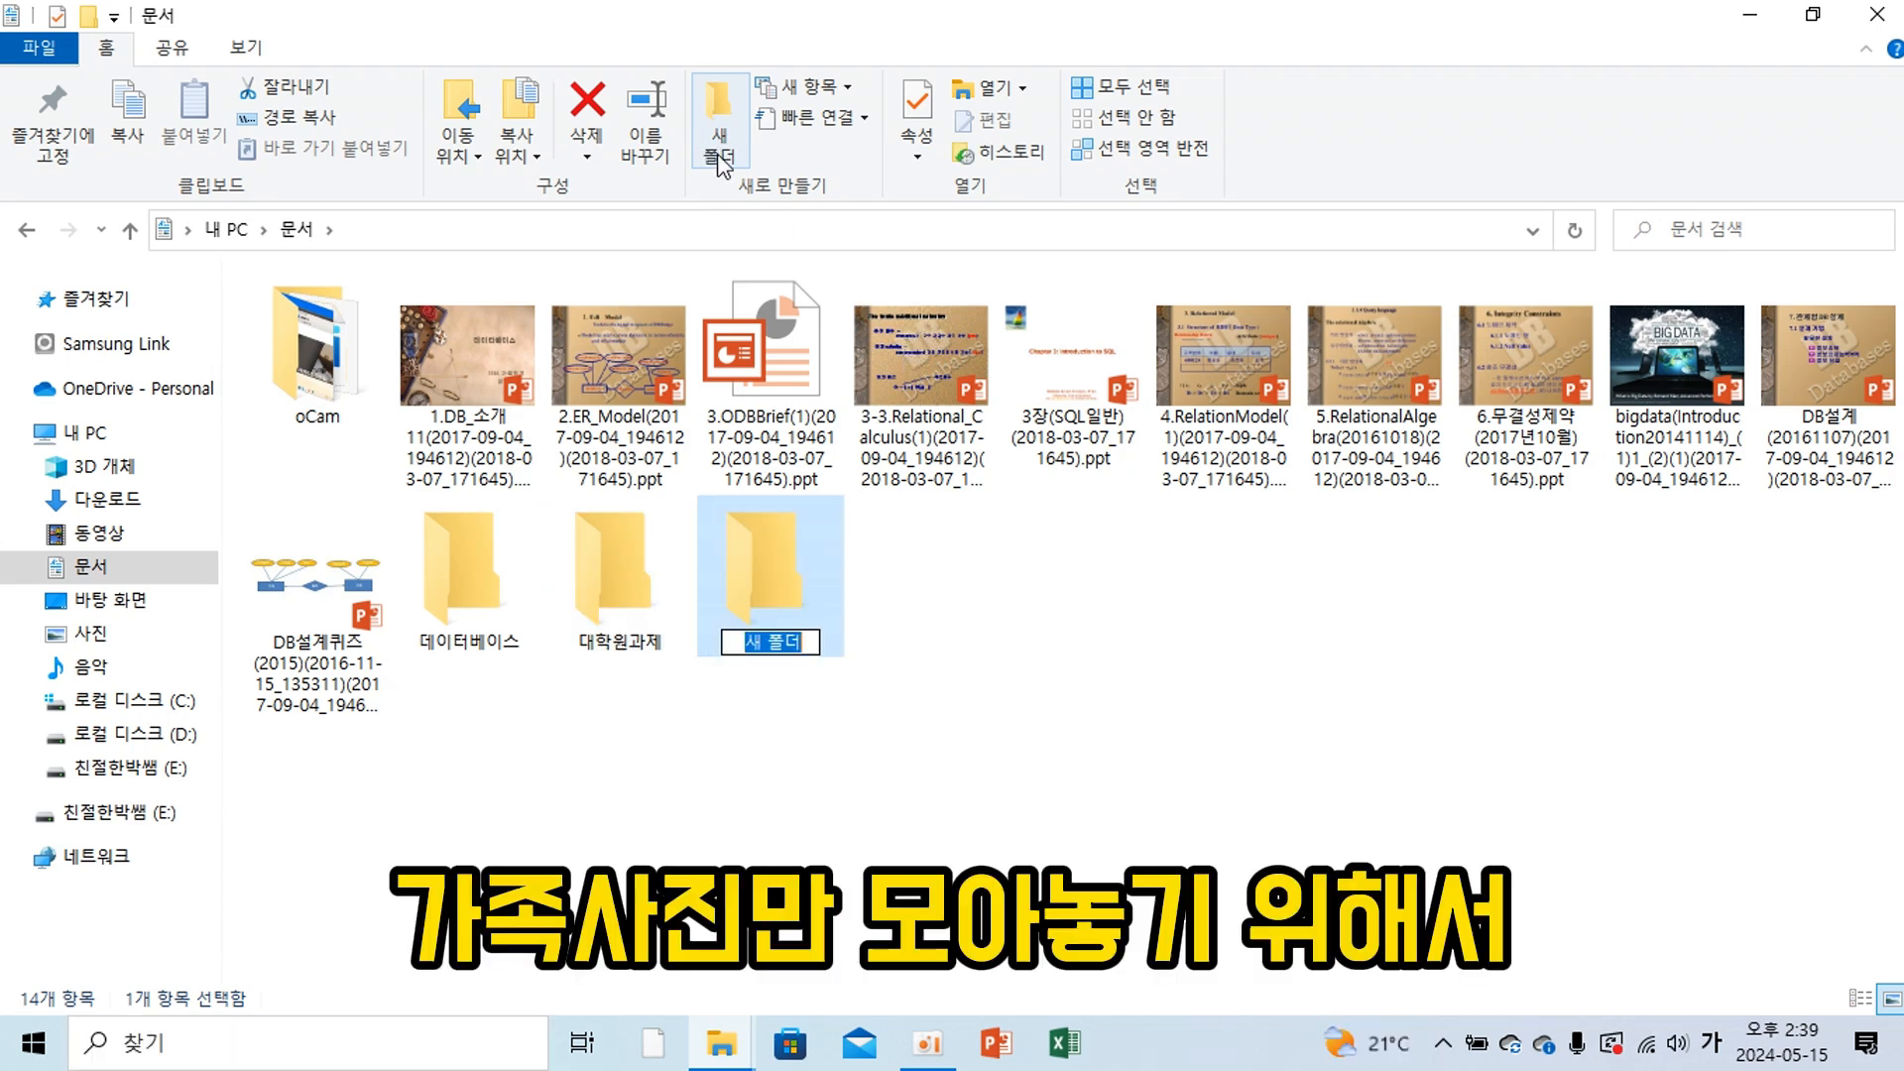
{"action": "type", "text": "가족사"}
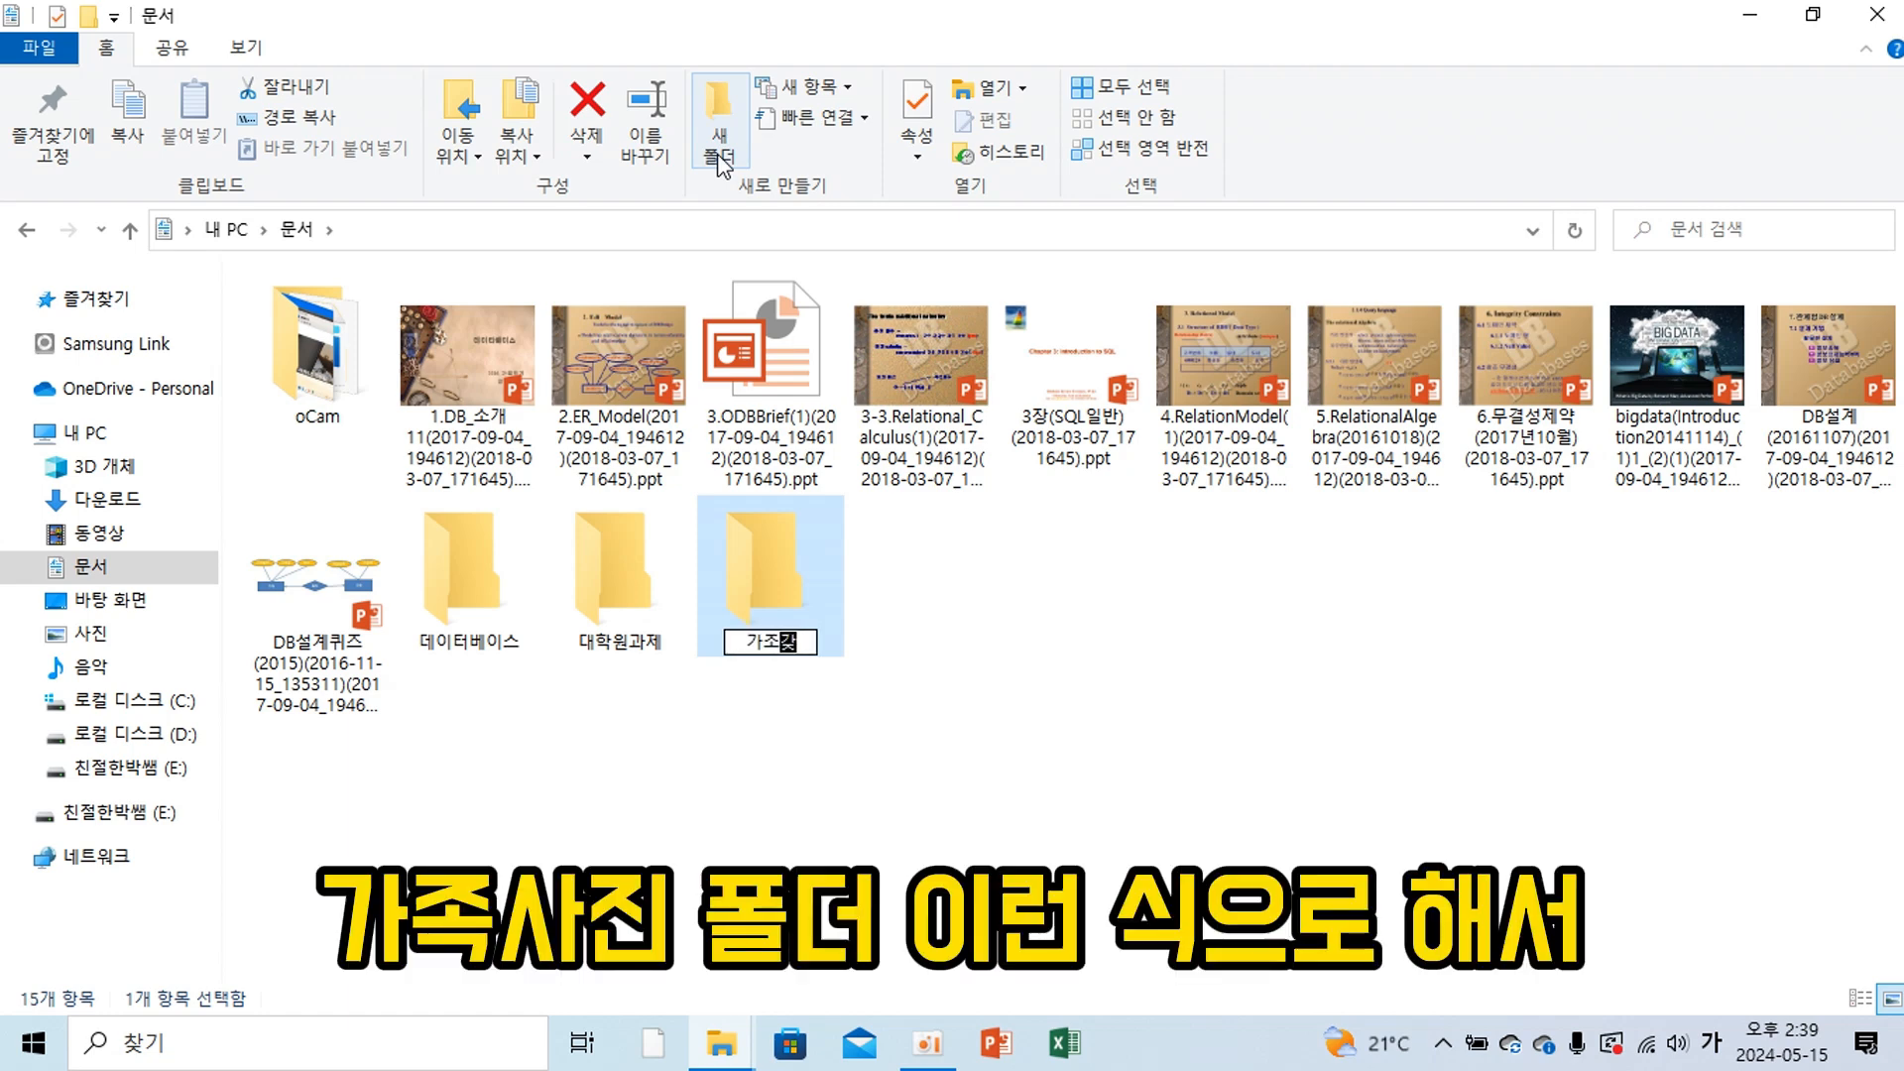
{"action": "type", "text": "진"}
{"action": "key", "text": "Return"}
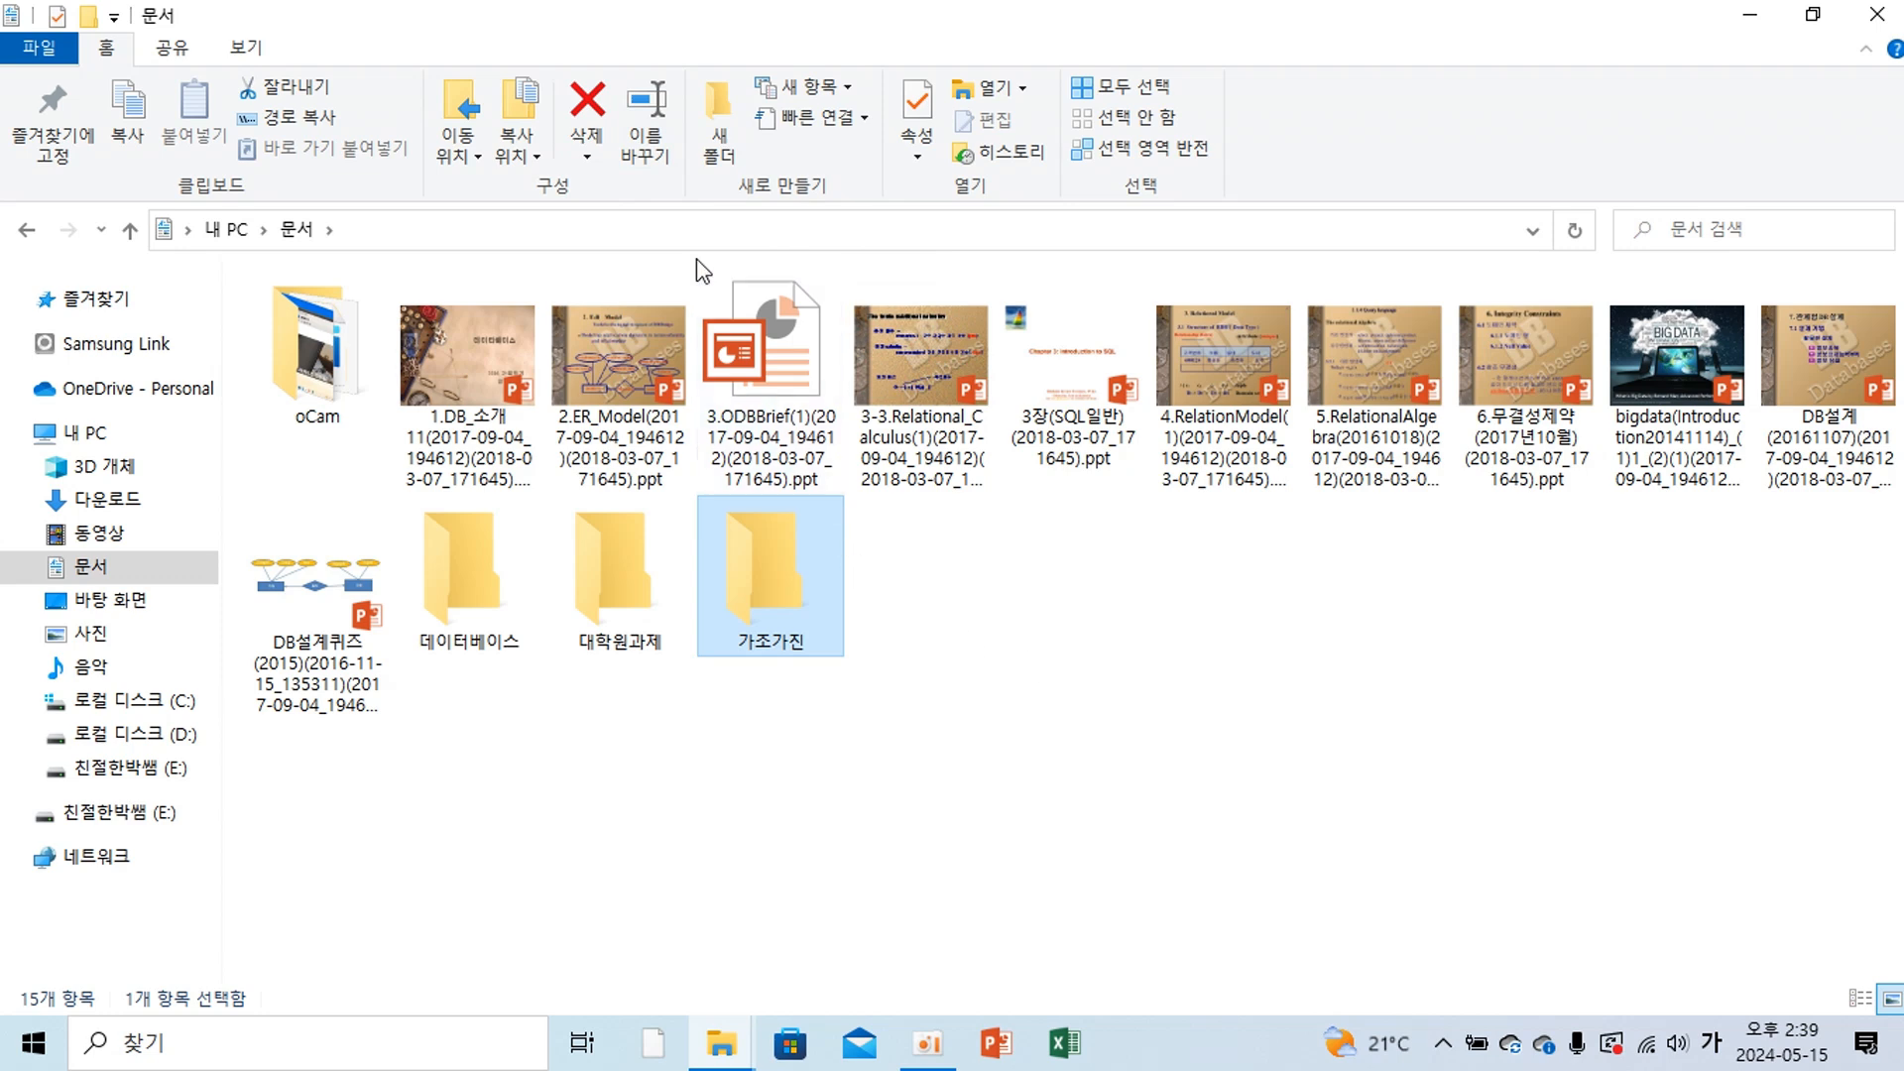
Rename the 가조가진 folder as 가족사진.
{"action": "left_click", "coordinate": [649, 154]}
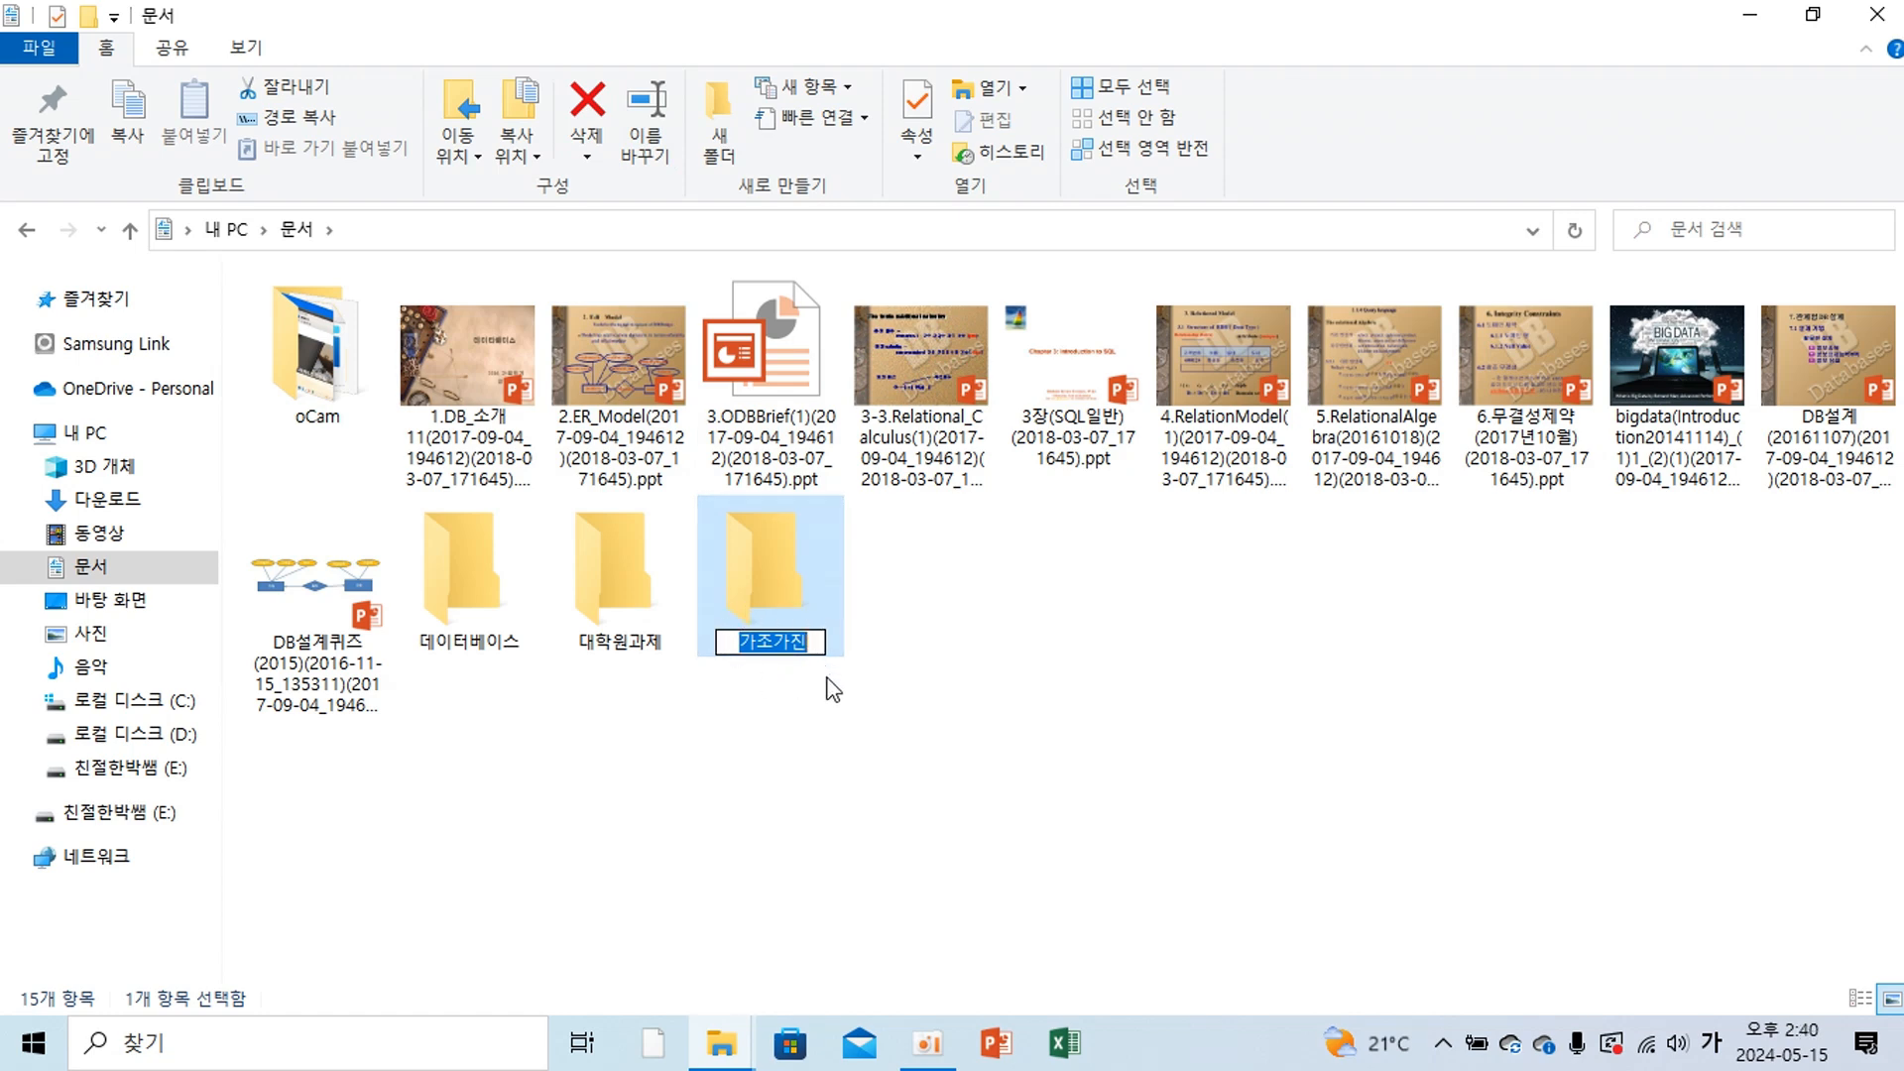
{"action": "type", "text": "가족사진"}
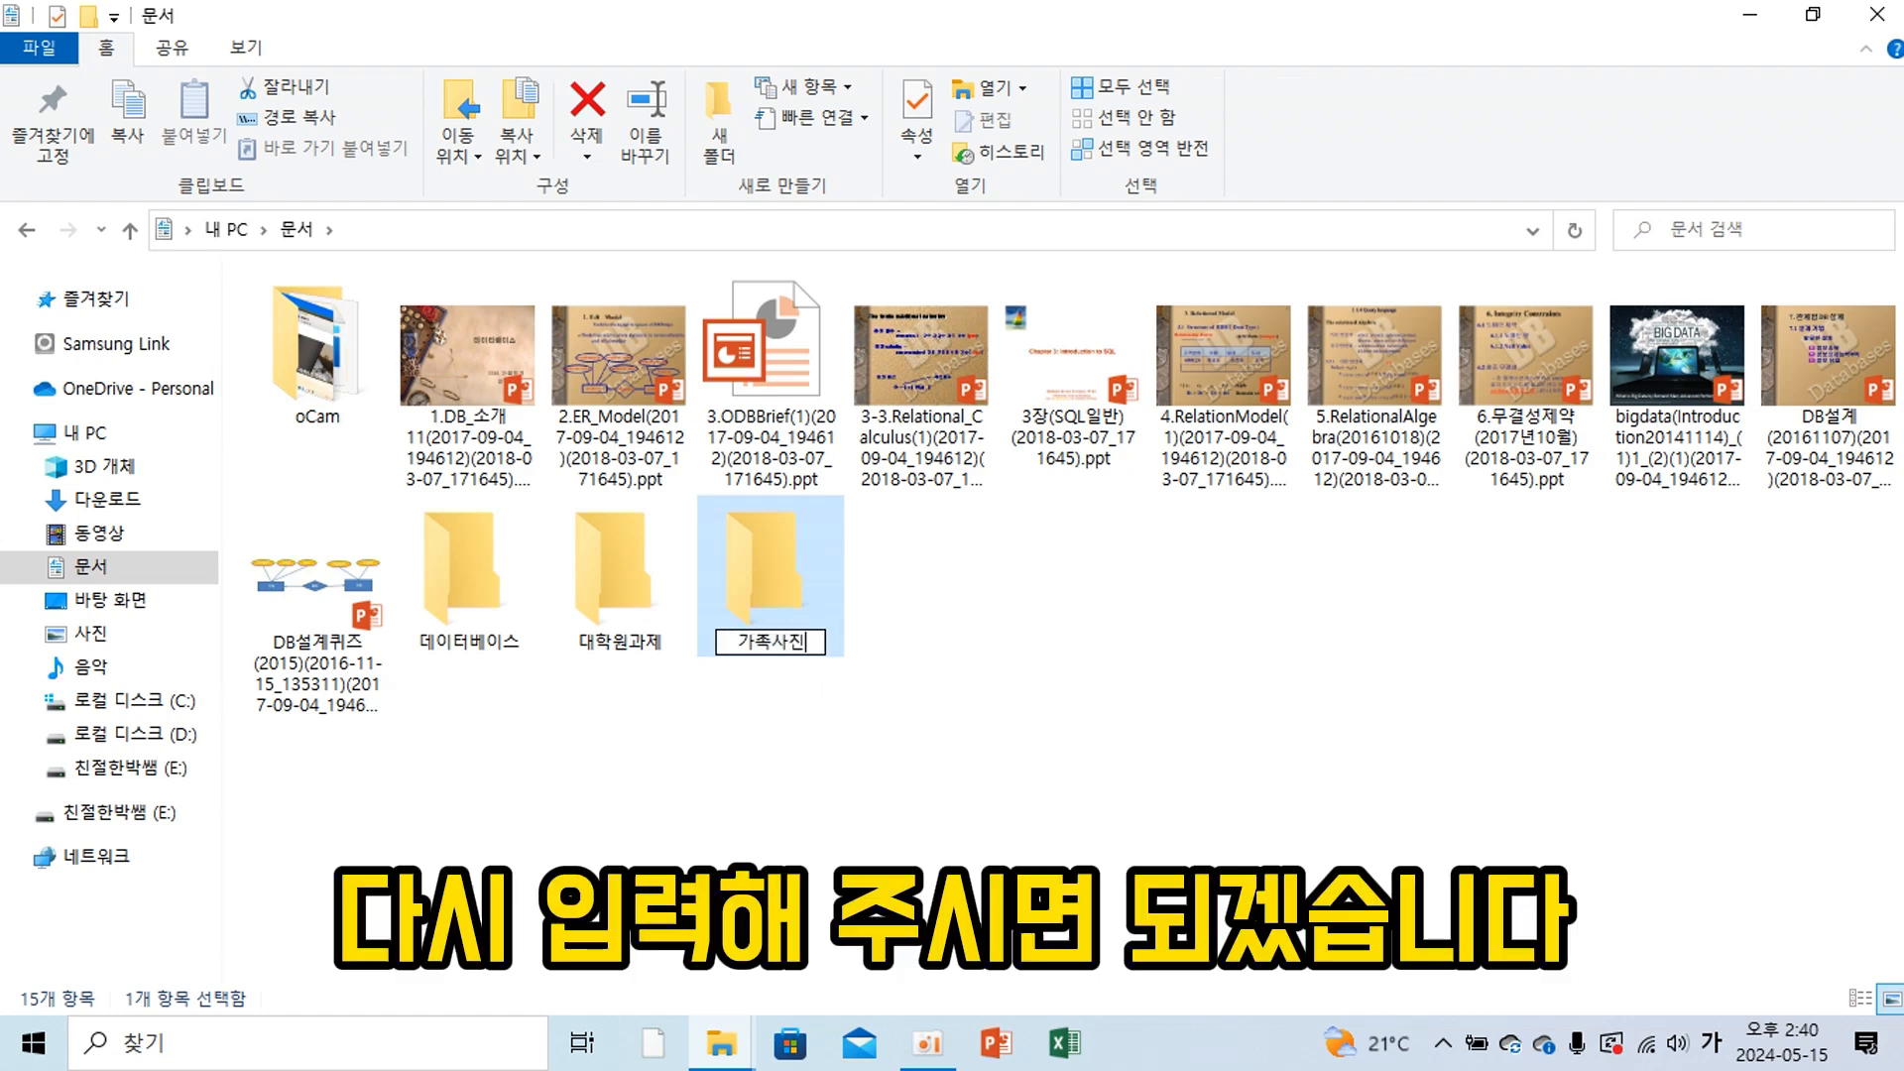
{"action": "key", "text": "Return"}
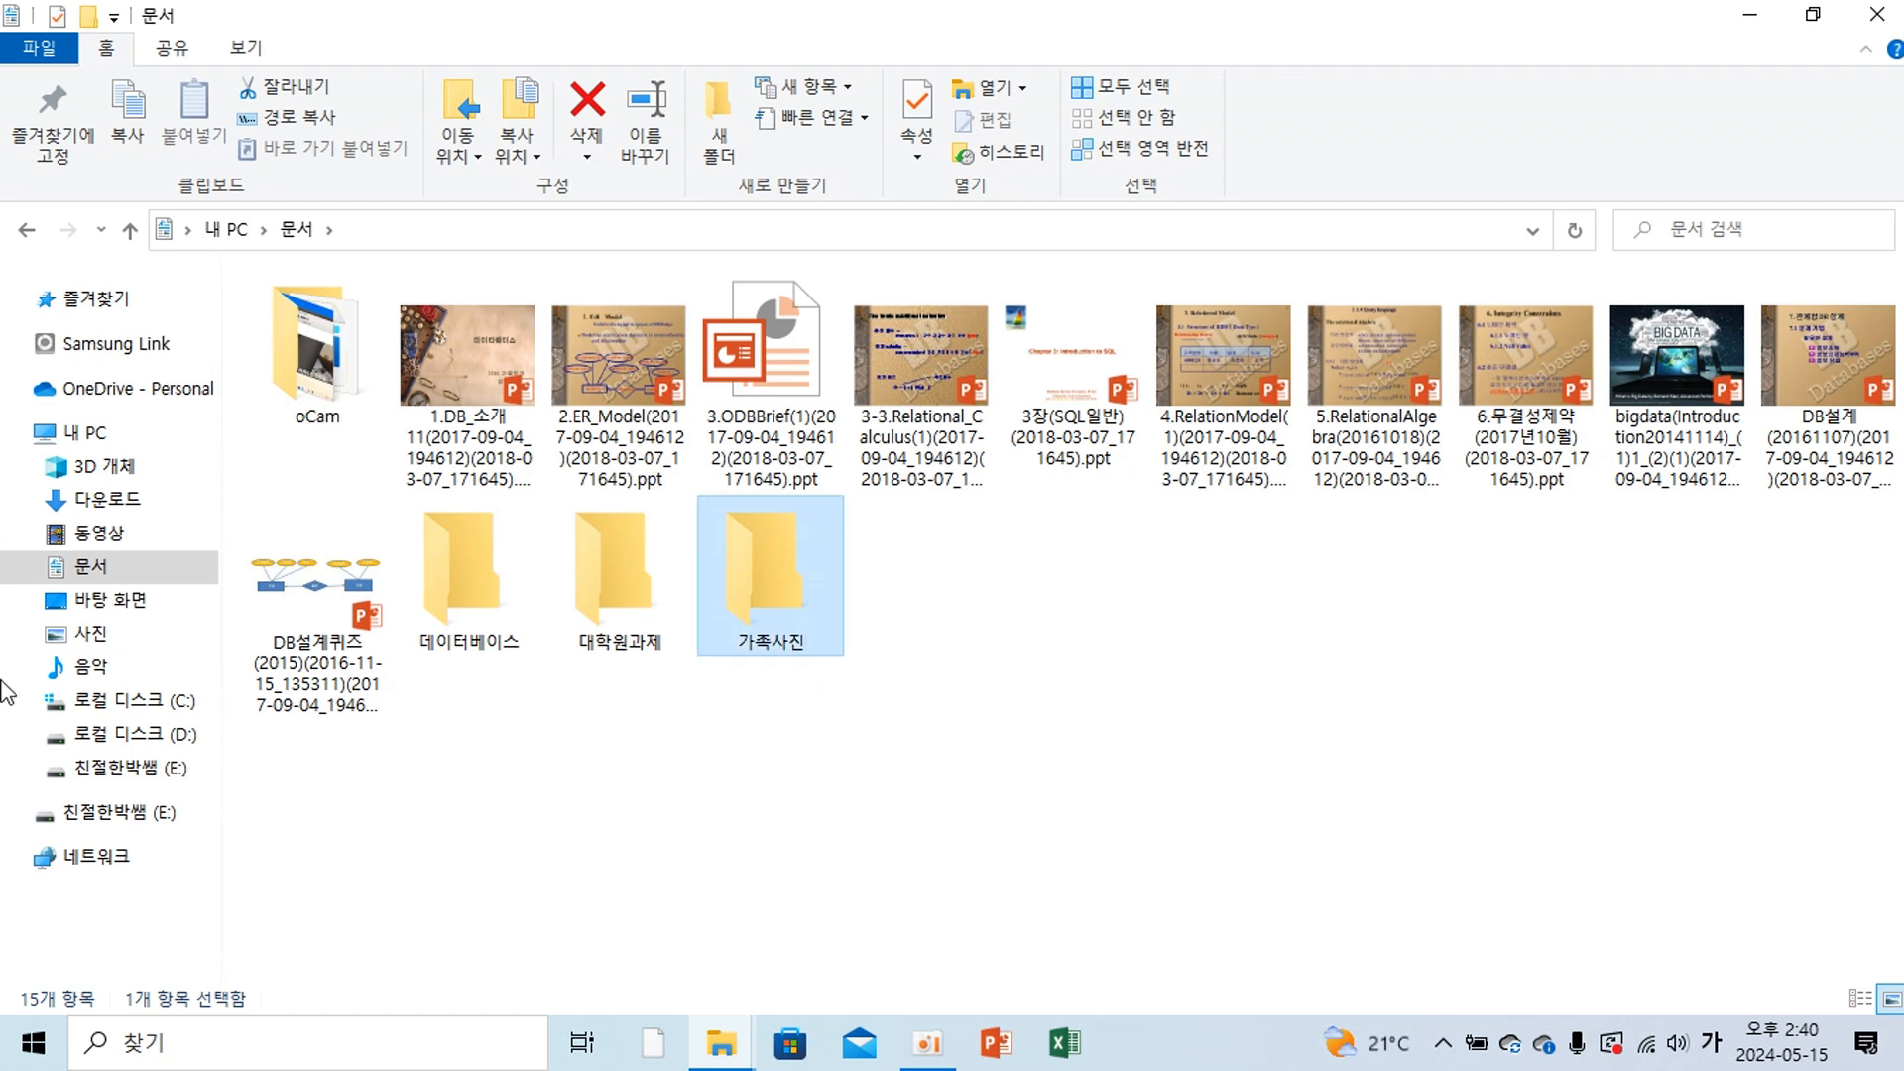
{"action": "left_click", "coordinate": [843, 706]}
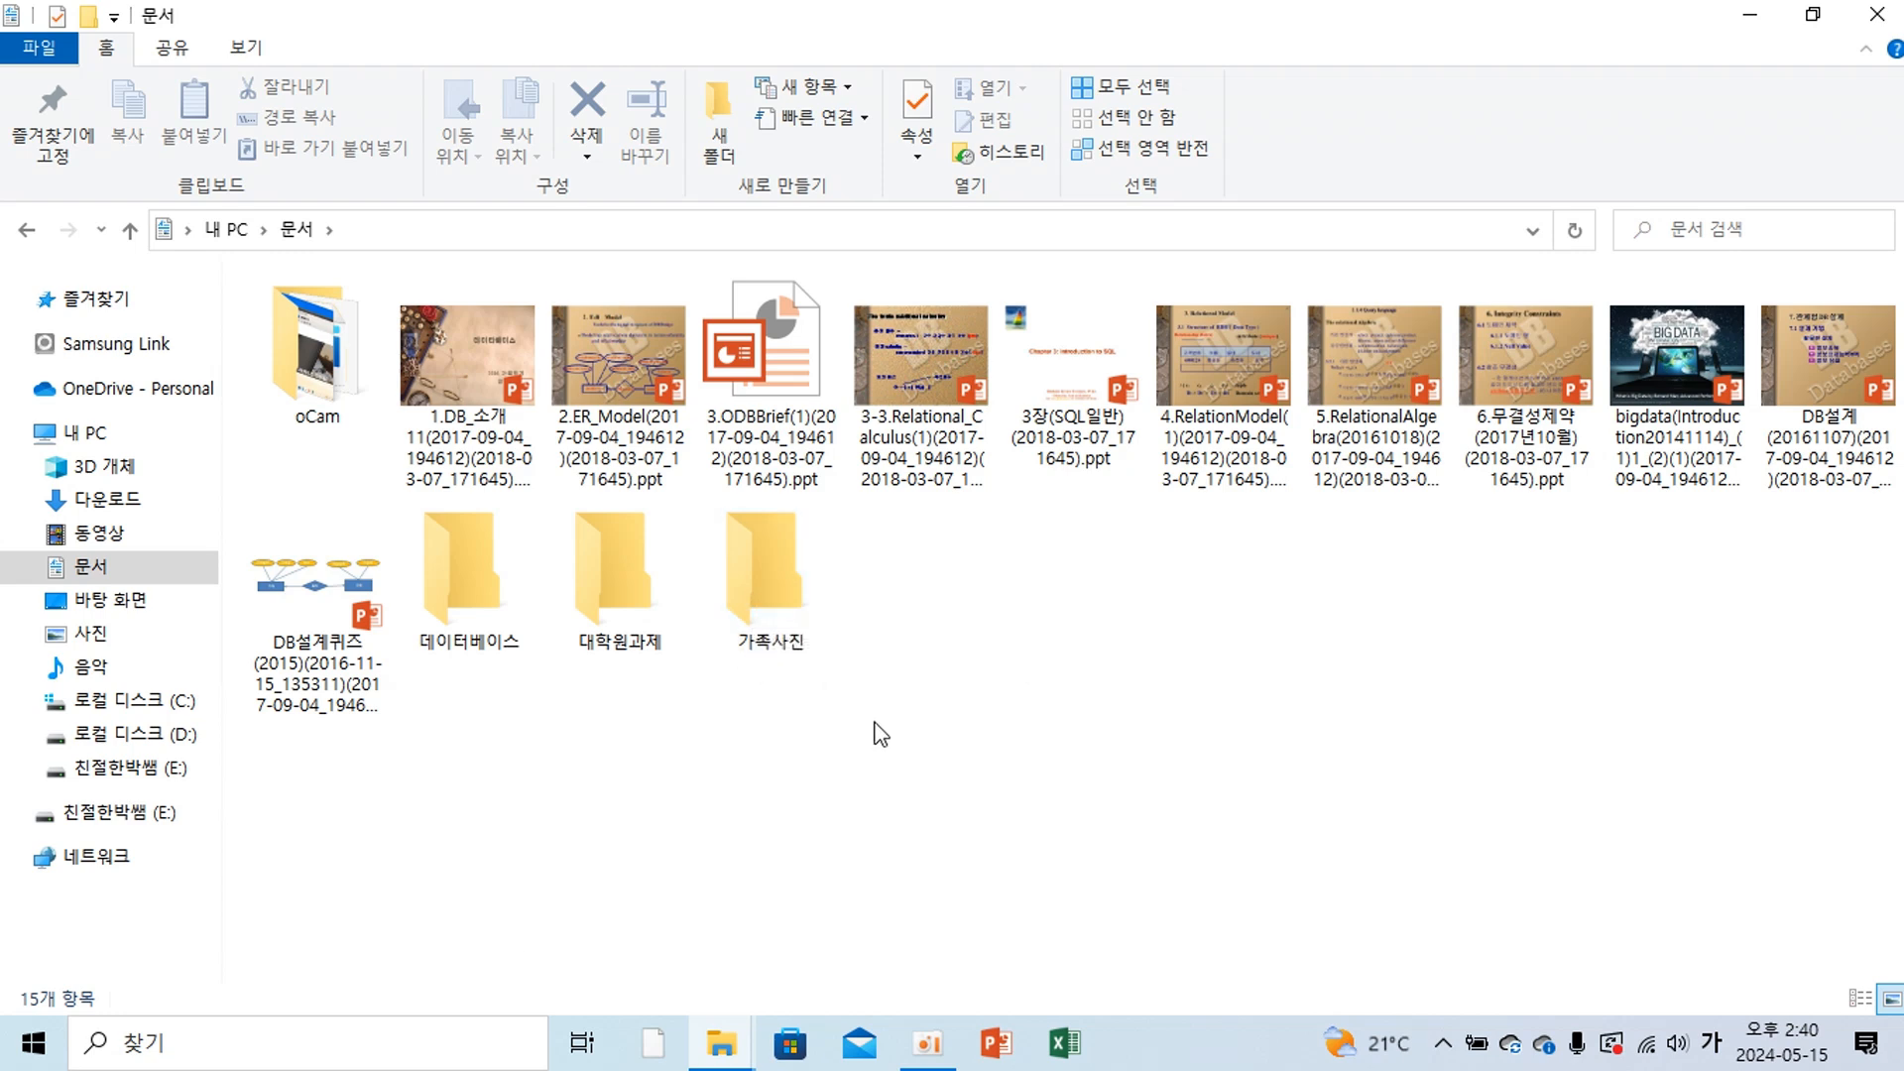
Delete the 가족사진 folder and the 대학원과제 folder from 문서.
{"action": "left_click", "coordinate": [765, 596]}
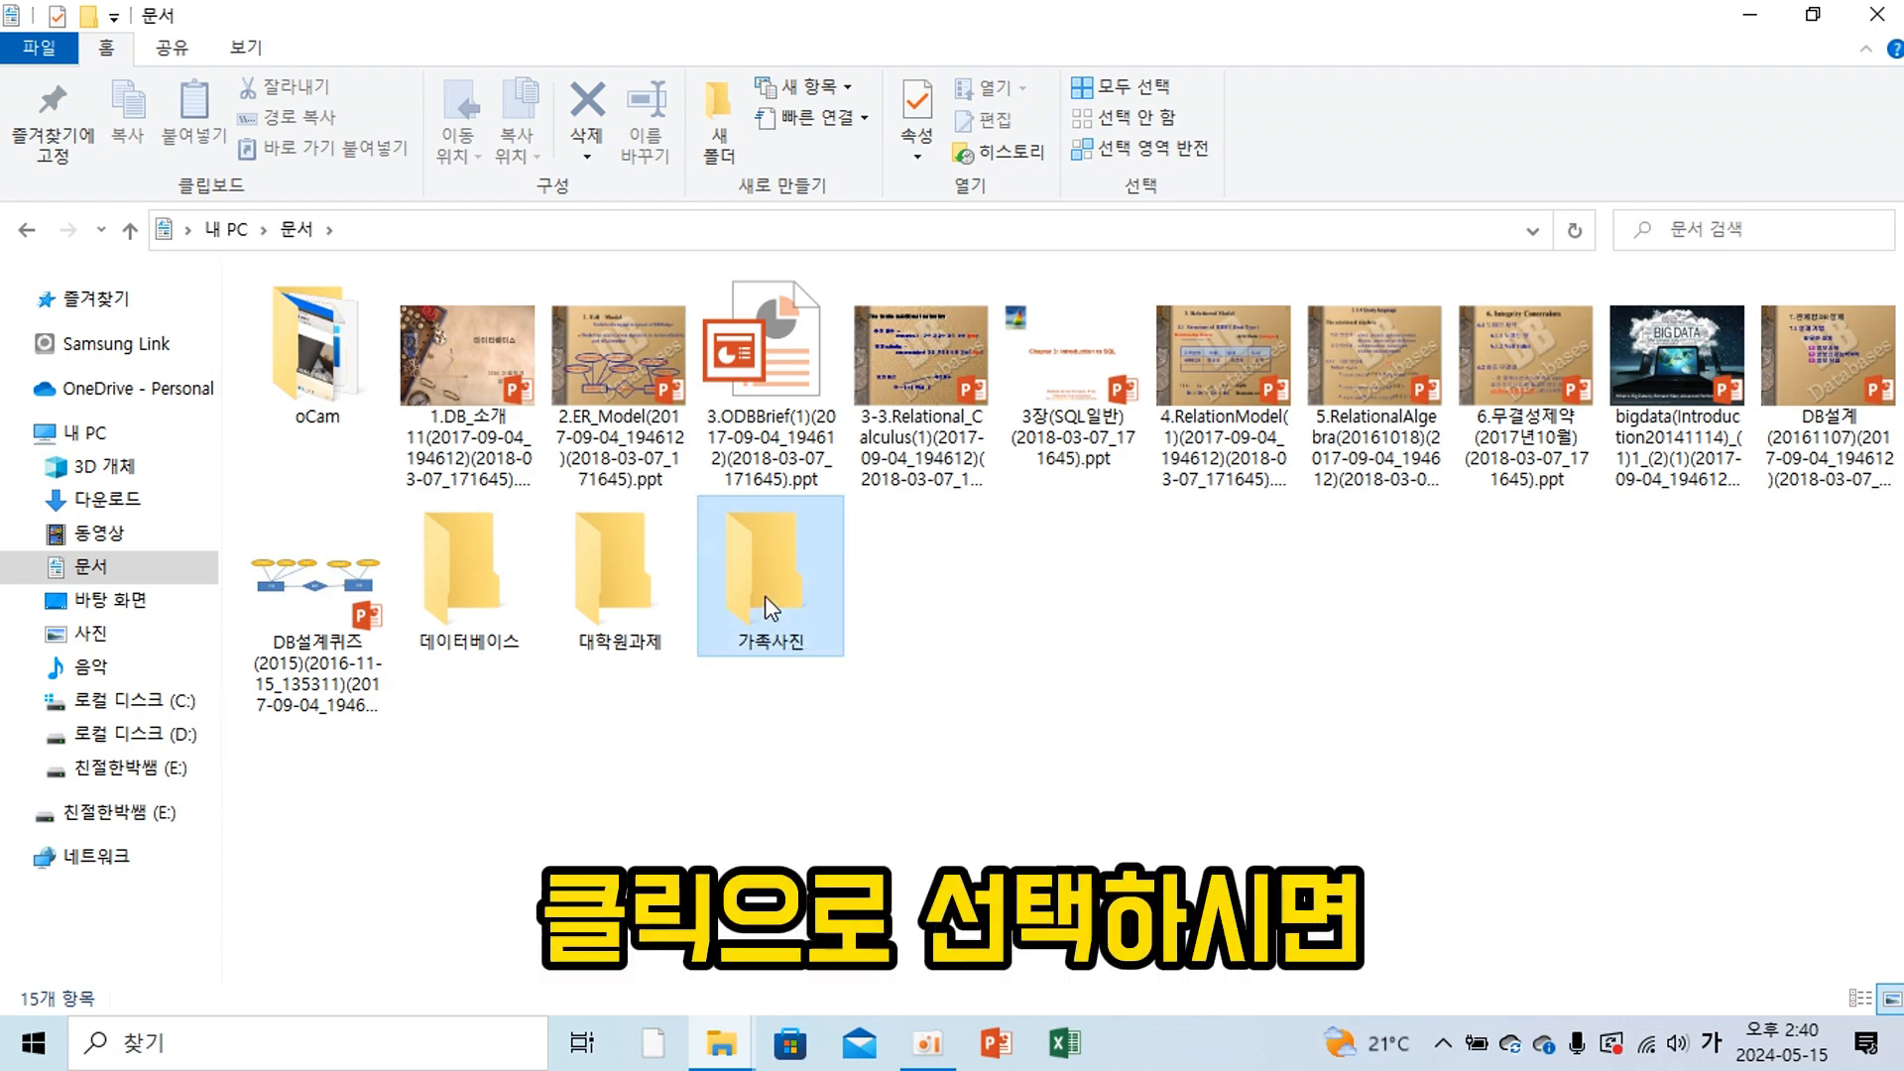
{"action": "left_click", "coordinate": [937, 725]}
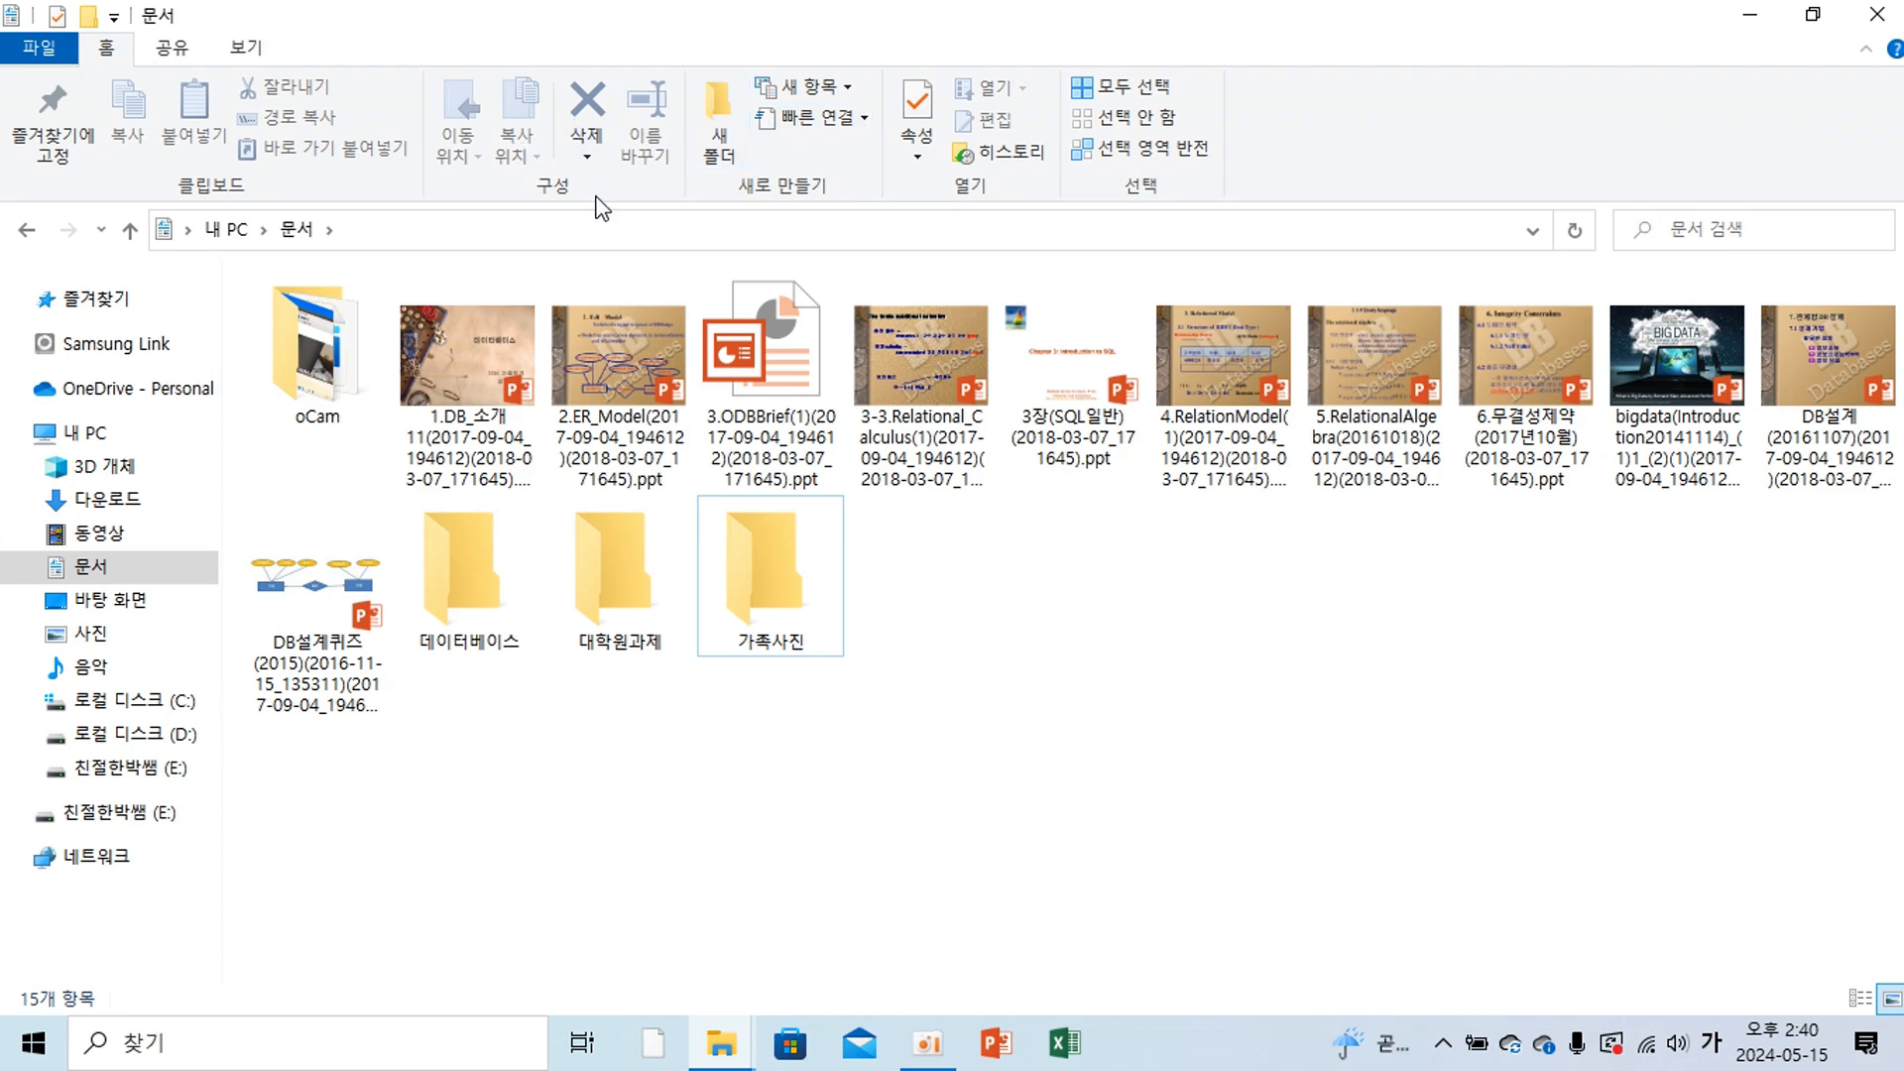
{"action": "left_click", "coordinate": [764, 599]}
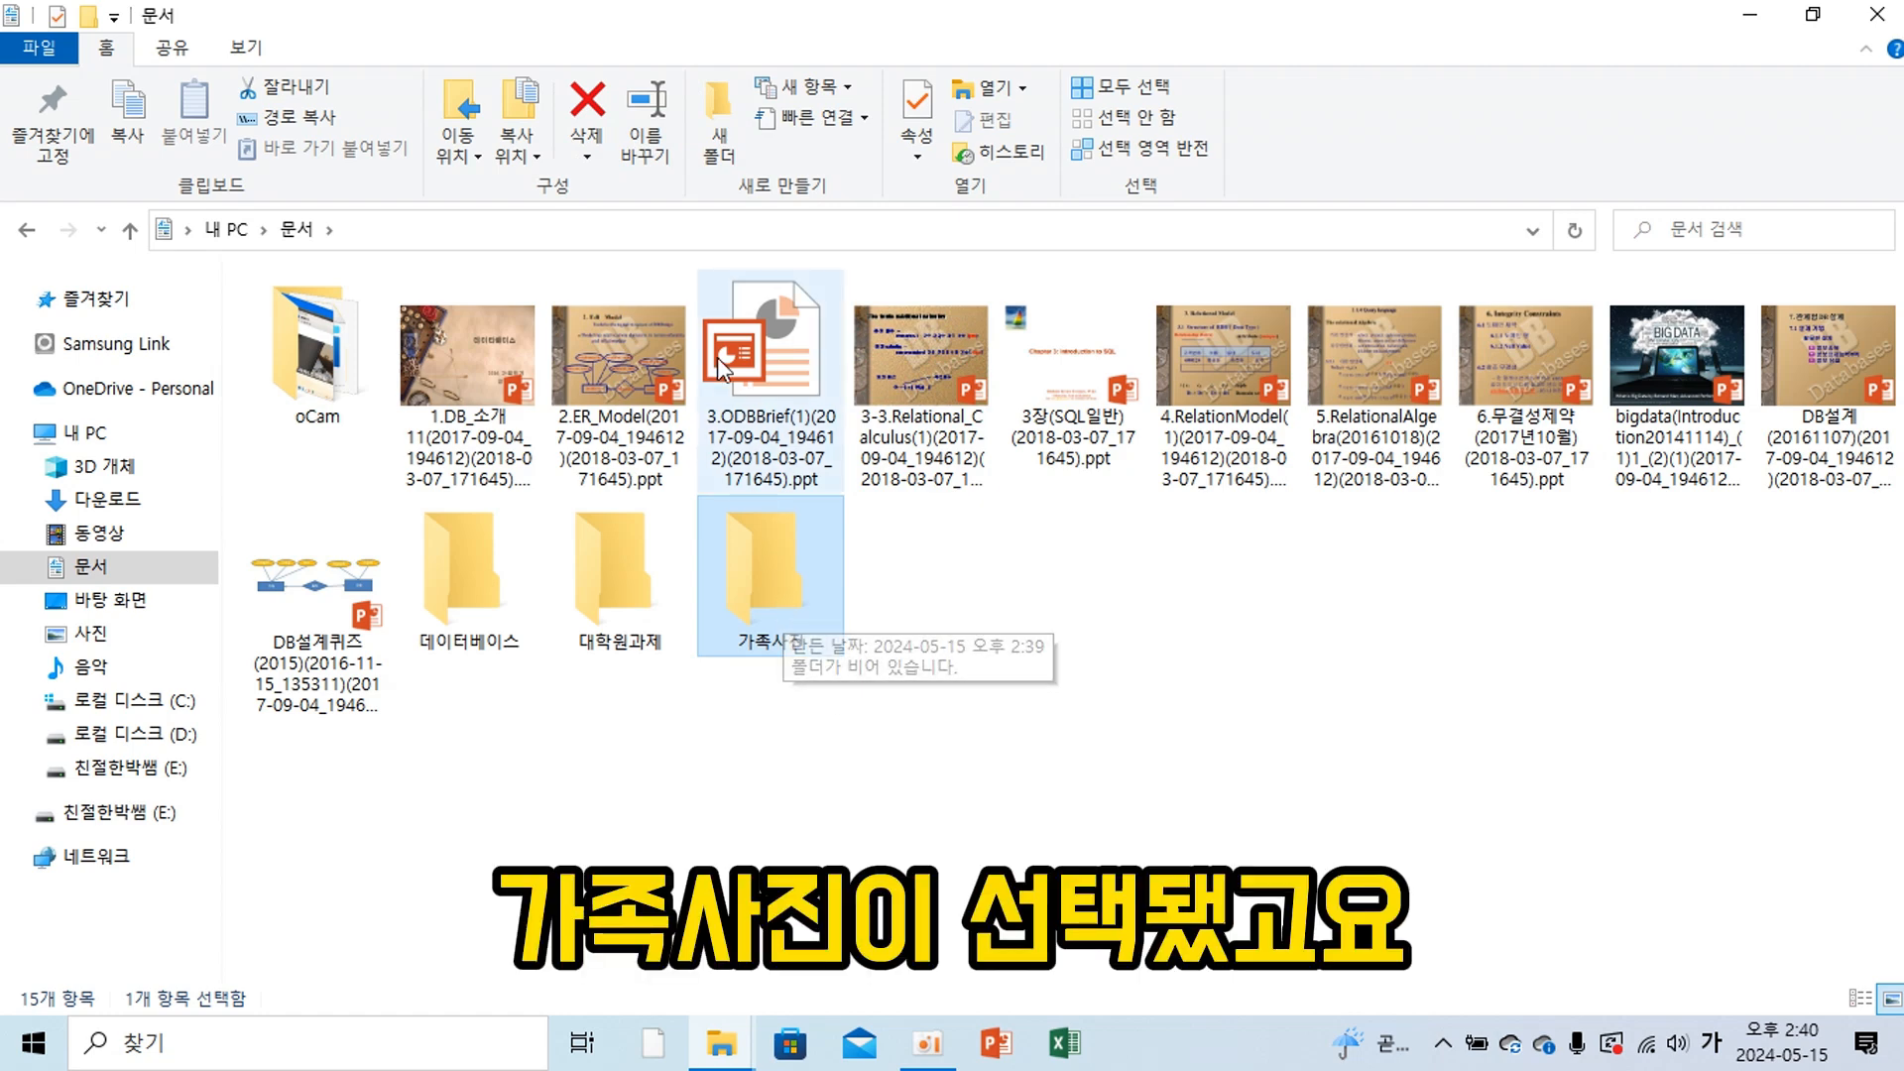
{"action": "left_click", "coordinate": [588, 110]}
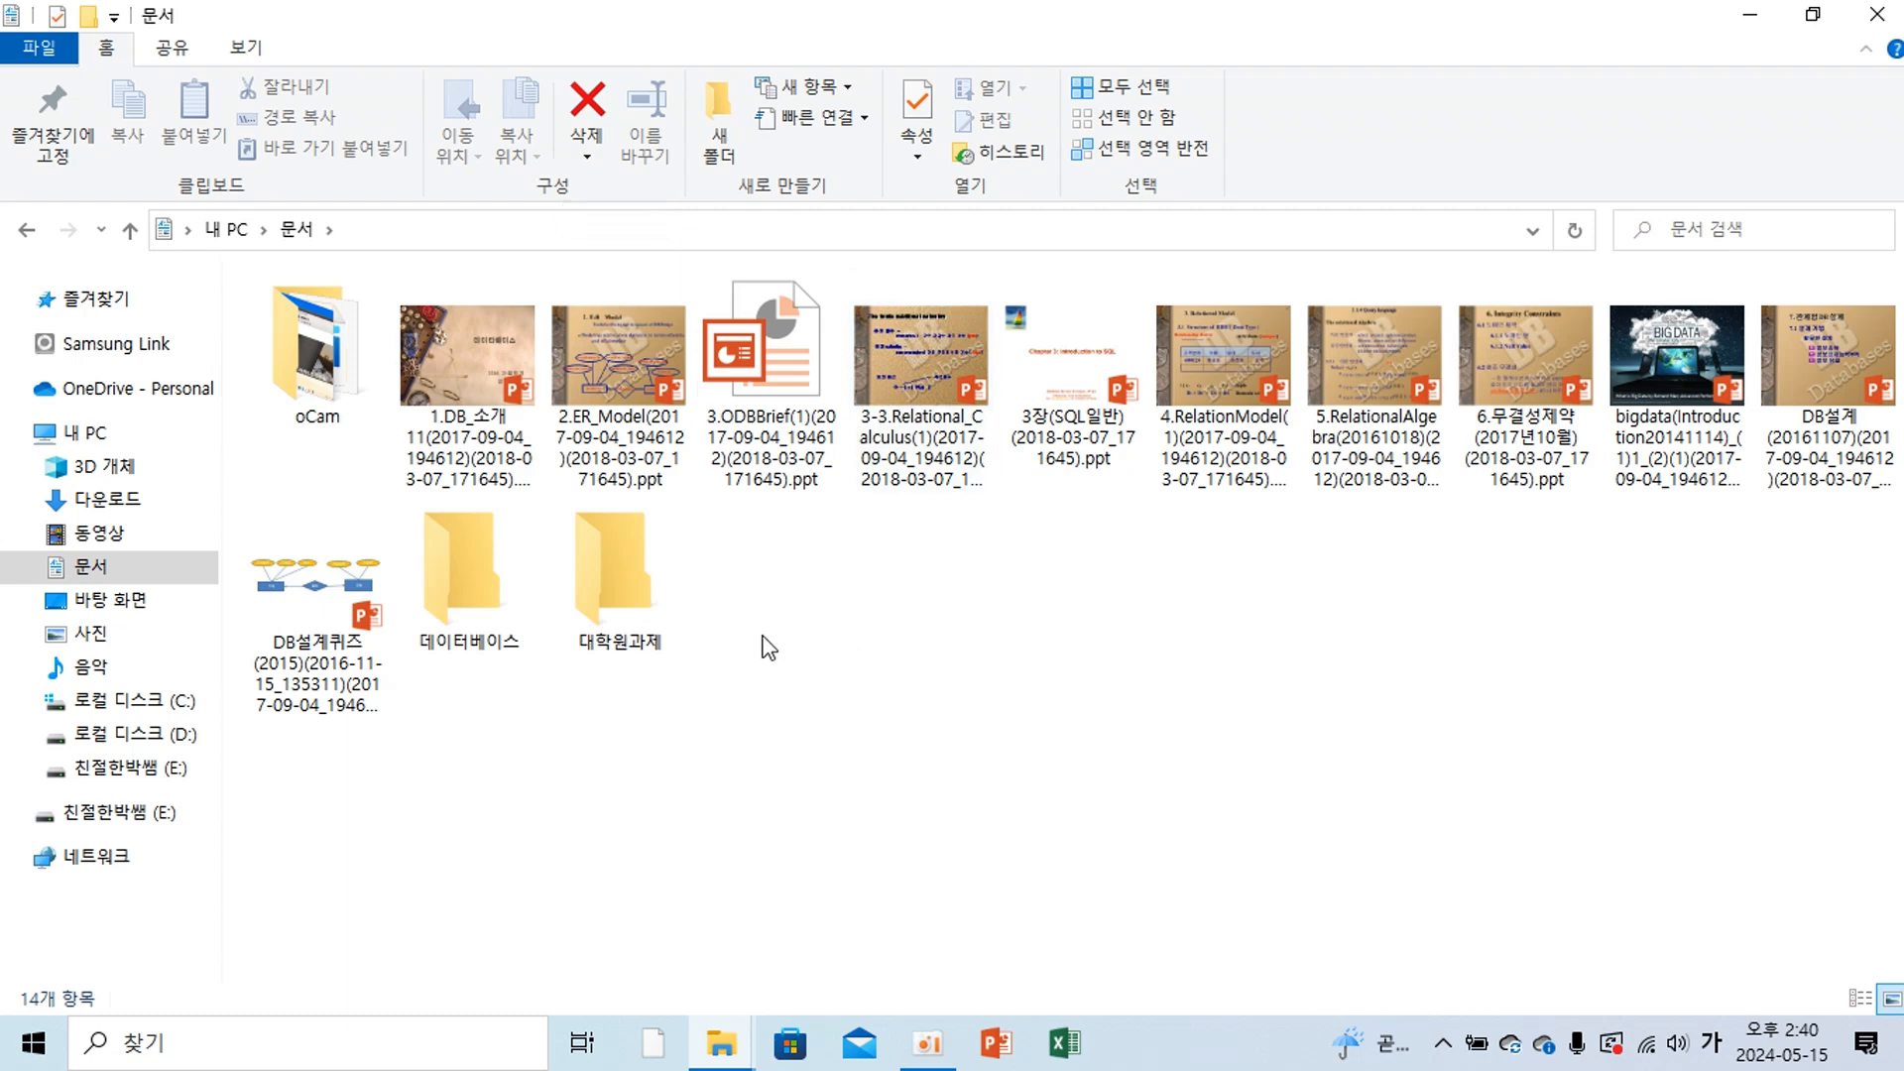
{"action": "left_click", "coordinate": [616, 586]}
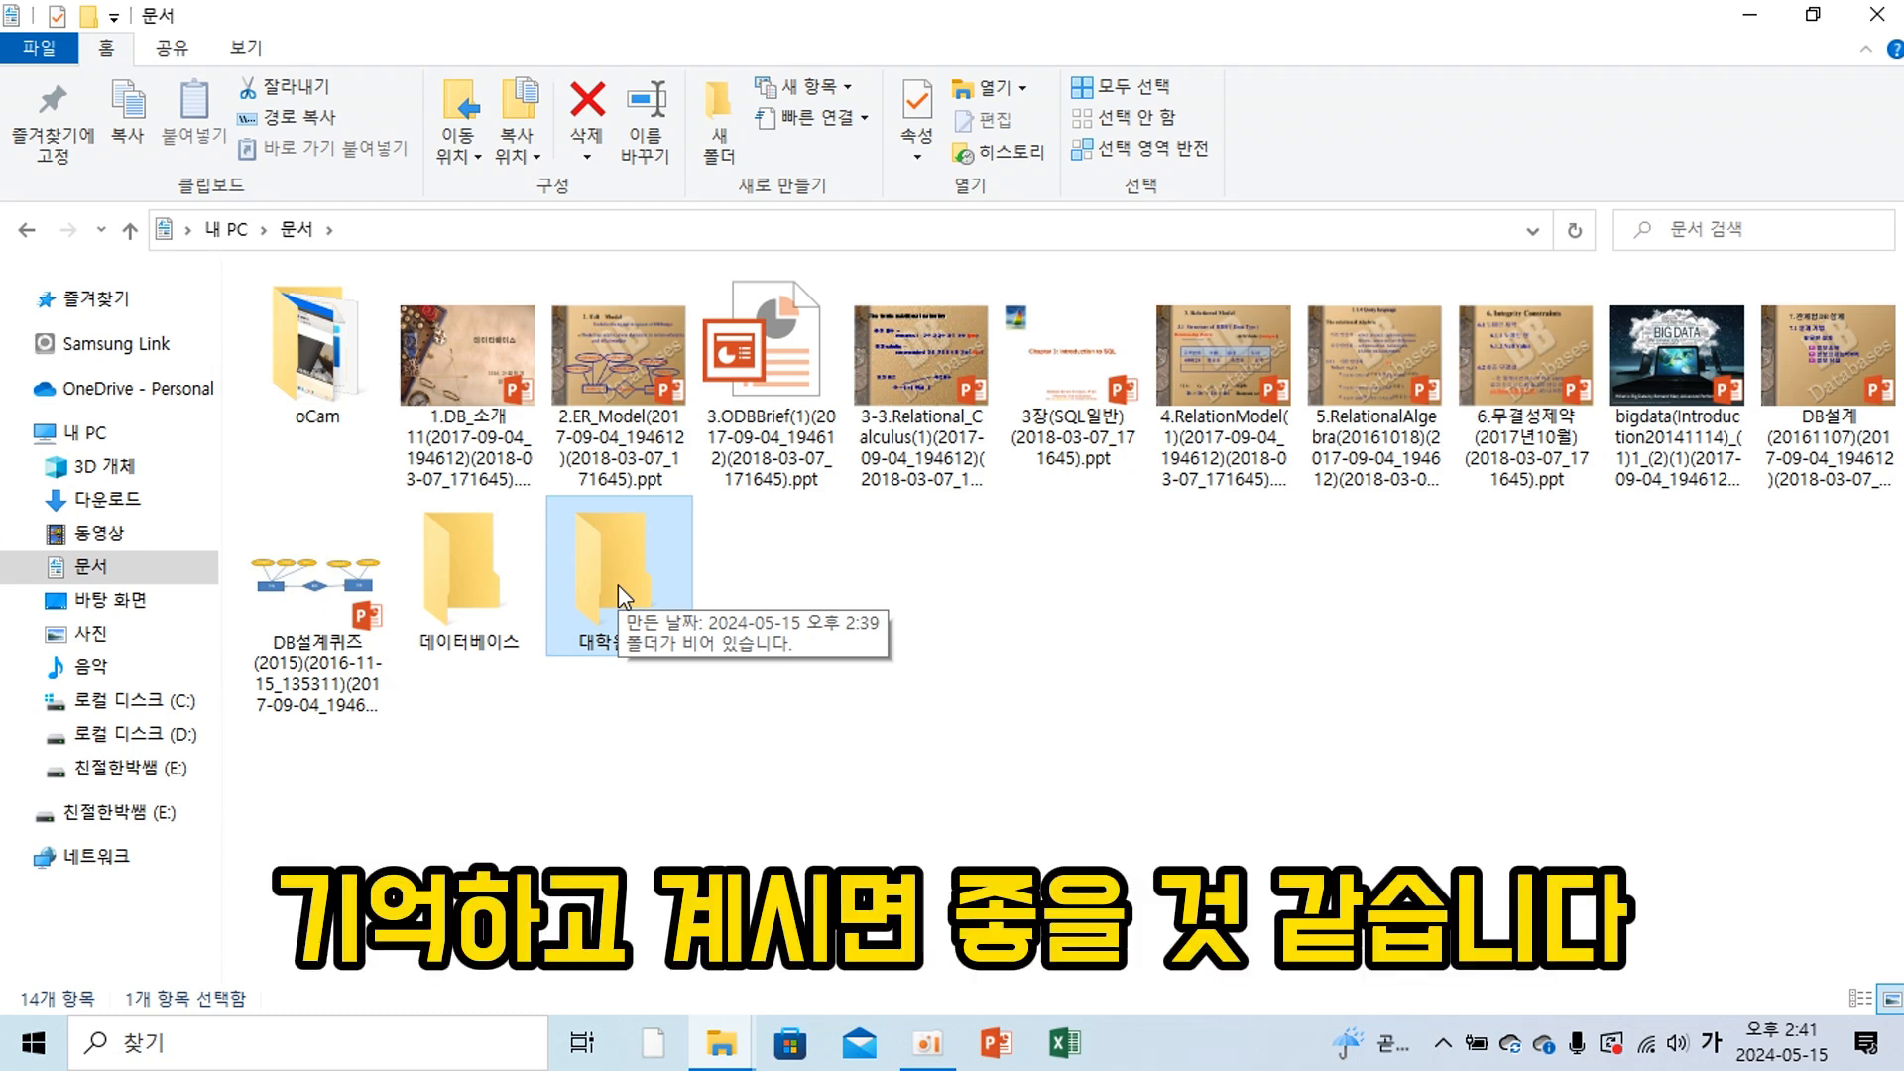
{"action": "key", "text": "Delete"}
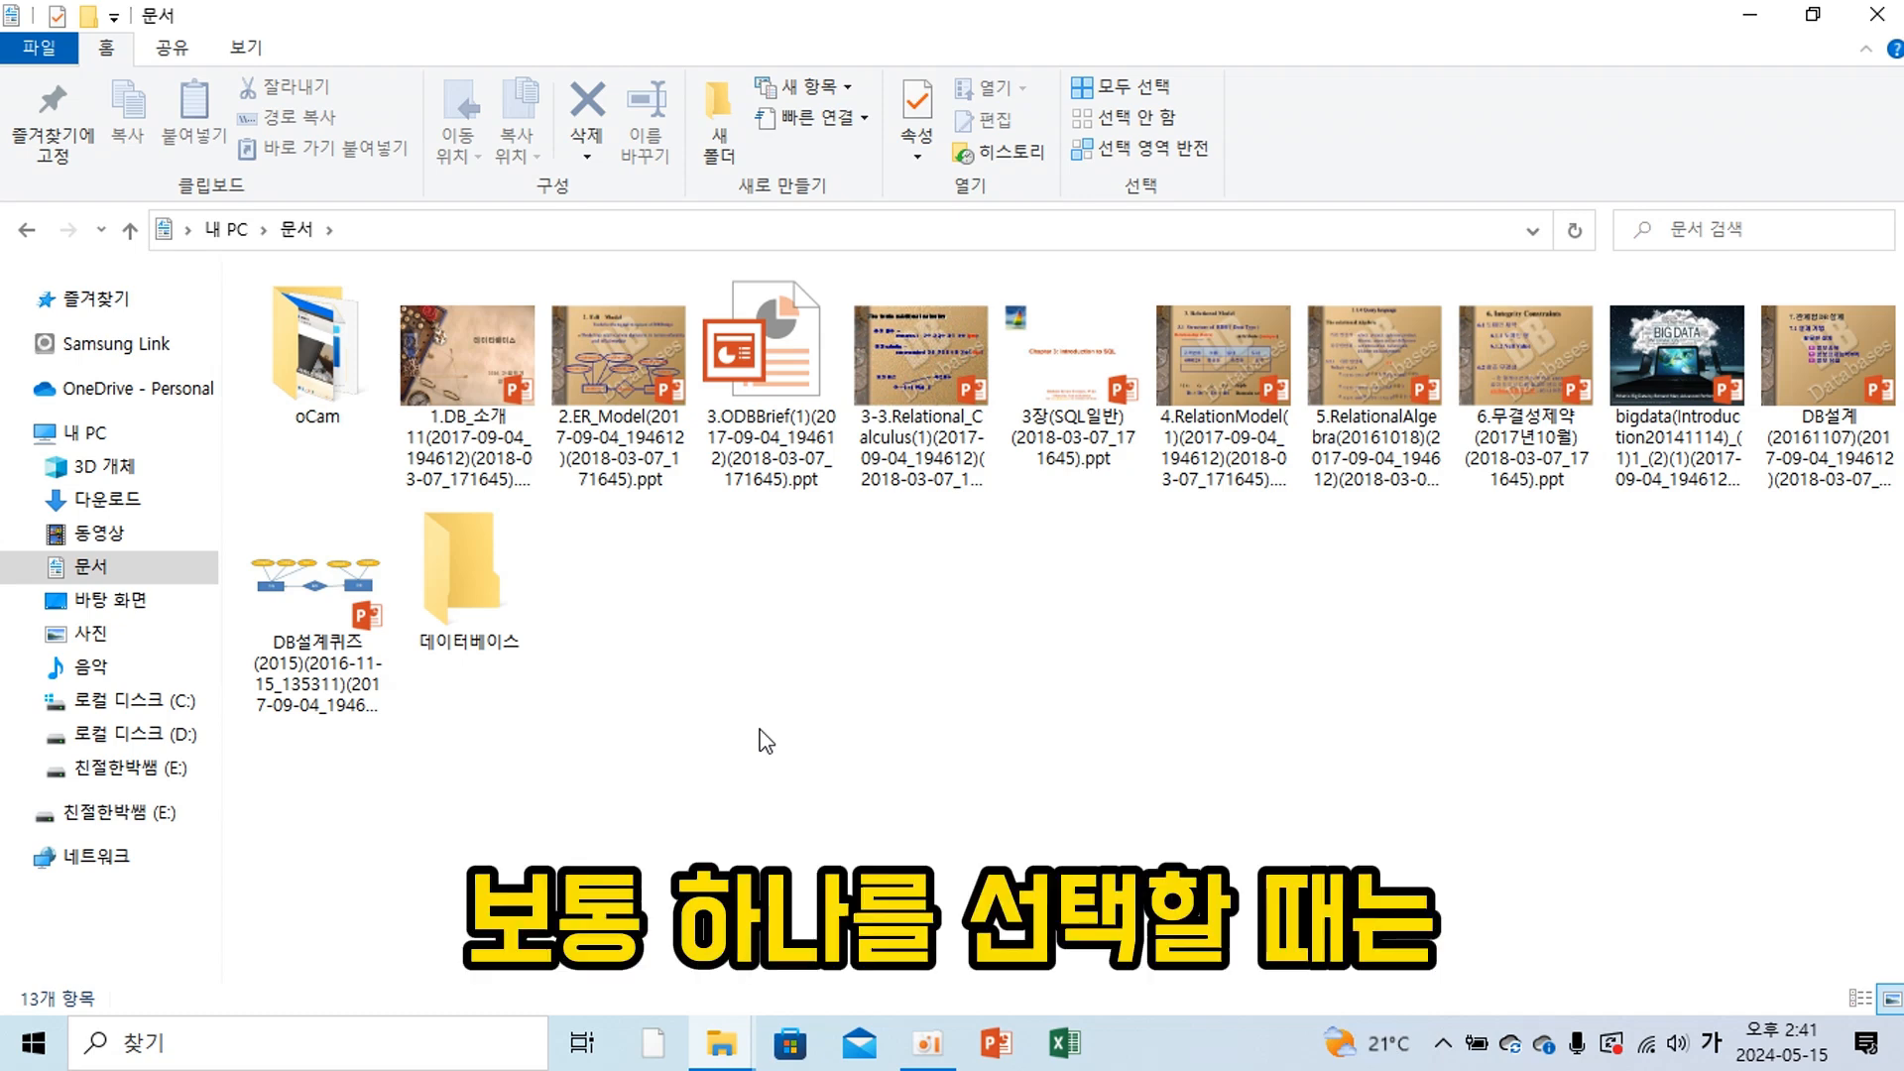
Select the separate files 1.DB_소개11, 3.ODBBrief and 4.RelationModel together and move them into the 데이터베이스 folder.
{"action": "left_click", "coordinate": [490, 381]}
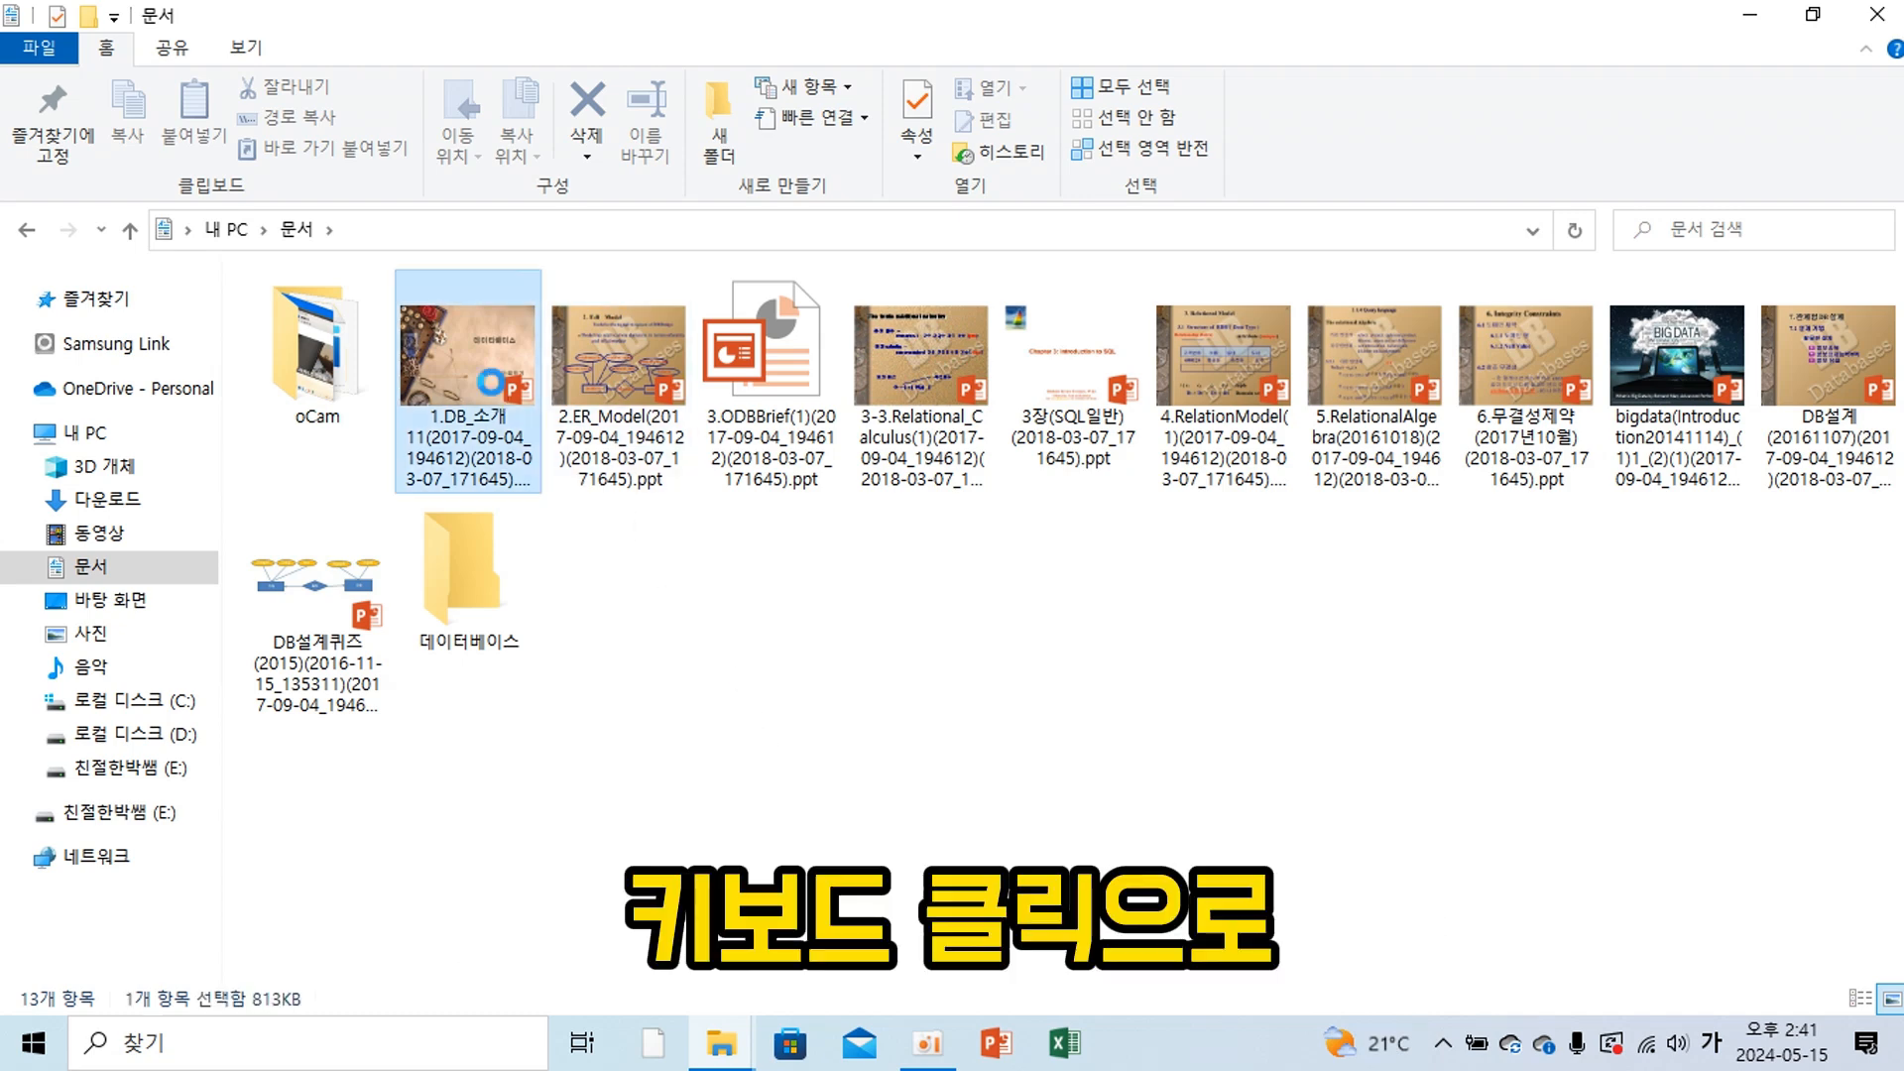
{"action": "left_click", "coordinate": [822, 616]}
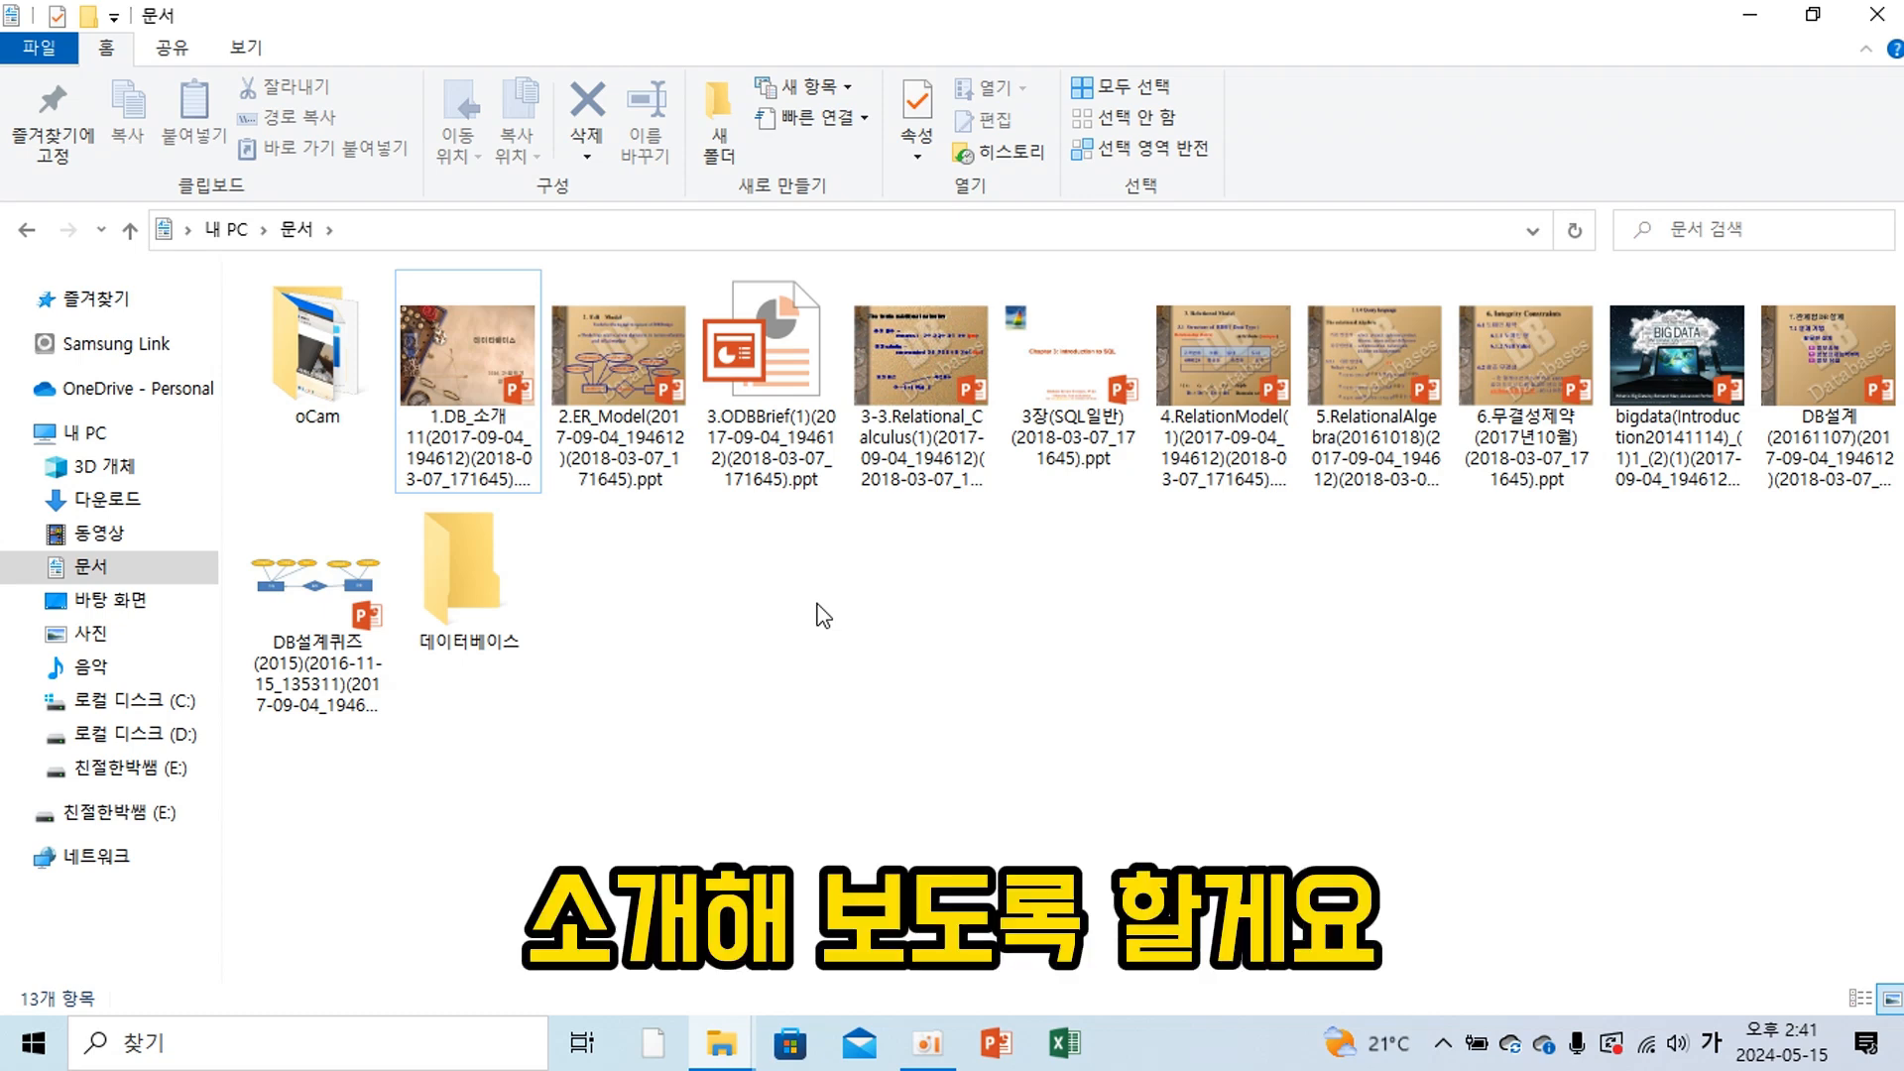
{"action": "left_click", "coordinate": [473, 382]}
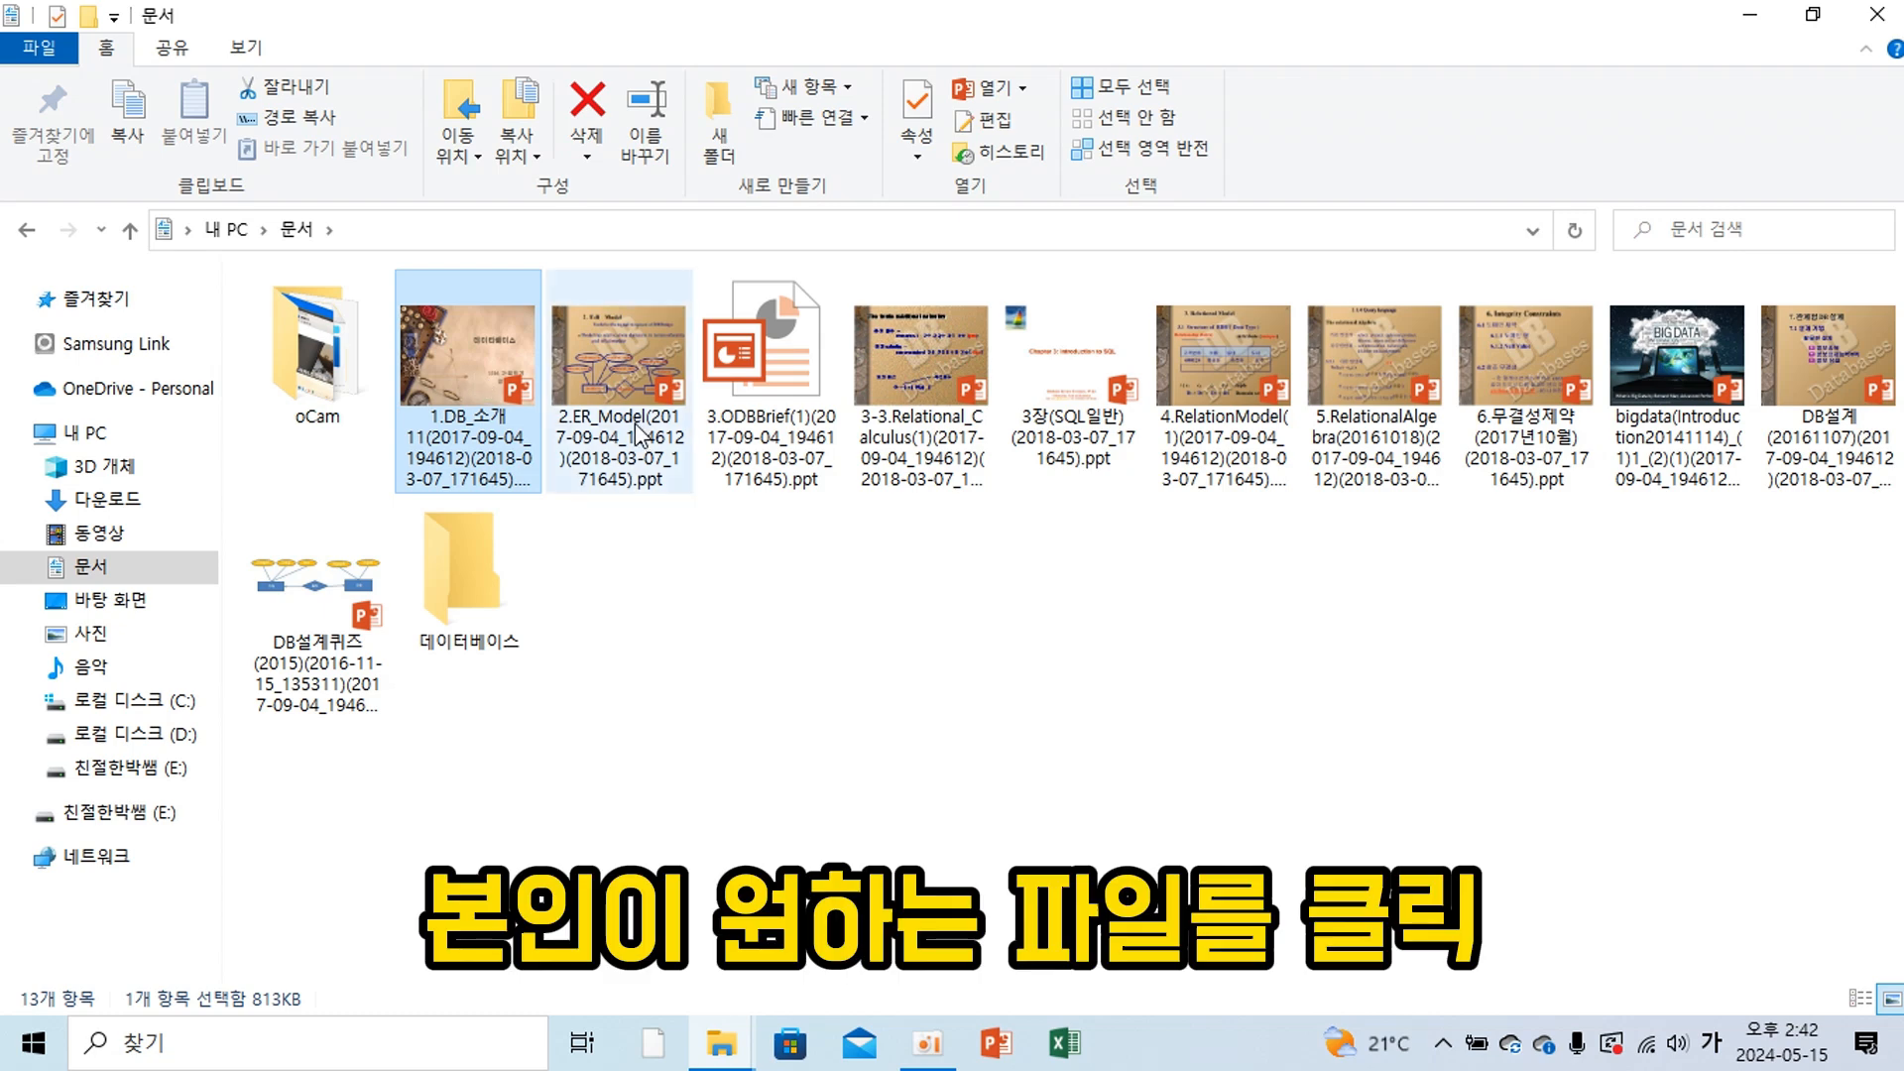
{"action": "left_click", "coordinate": [825, 363], "text": "ctrl"}
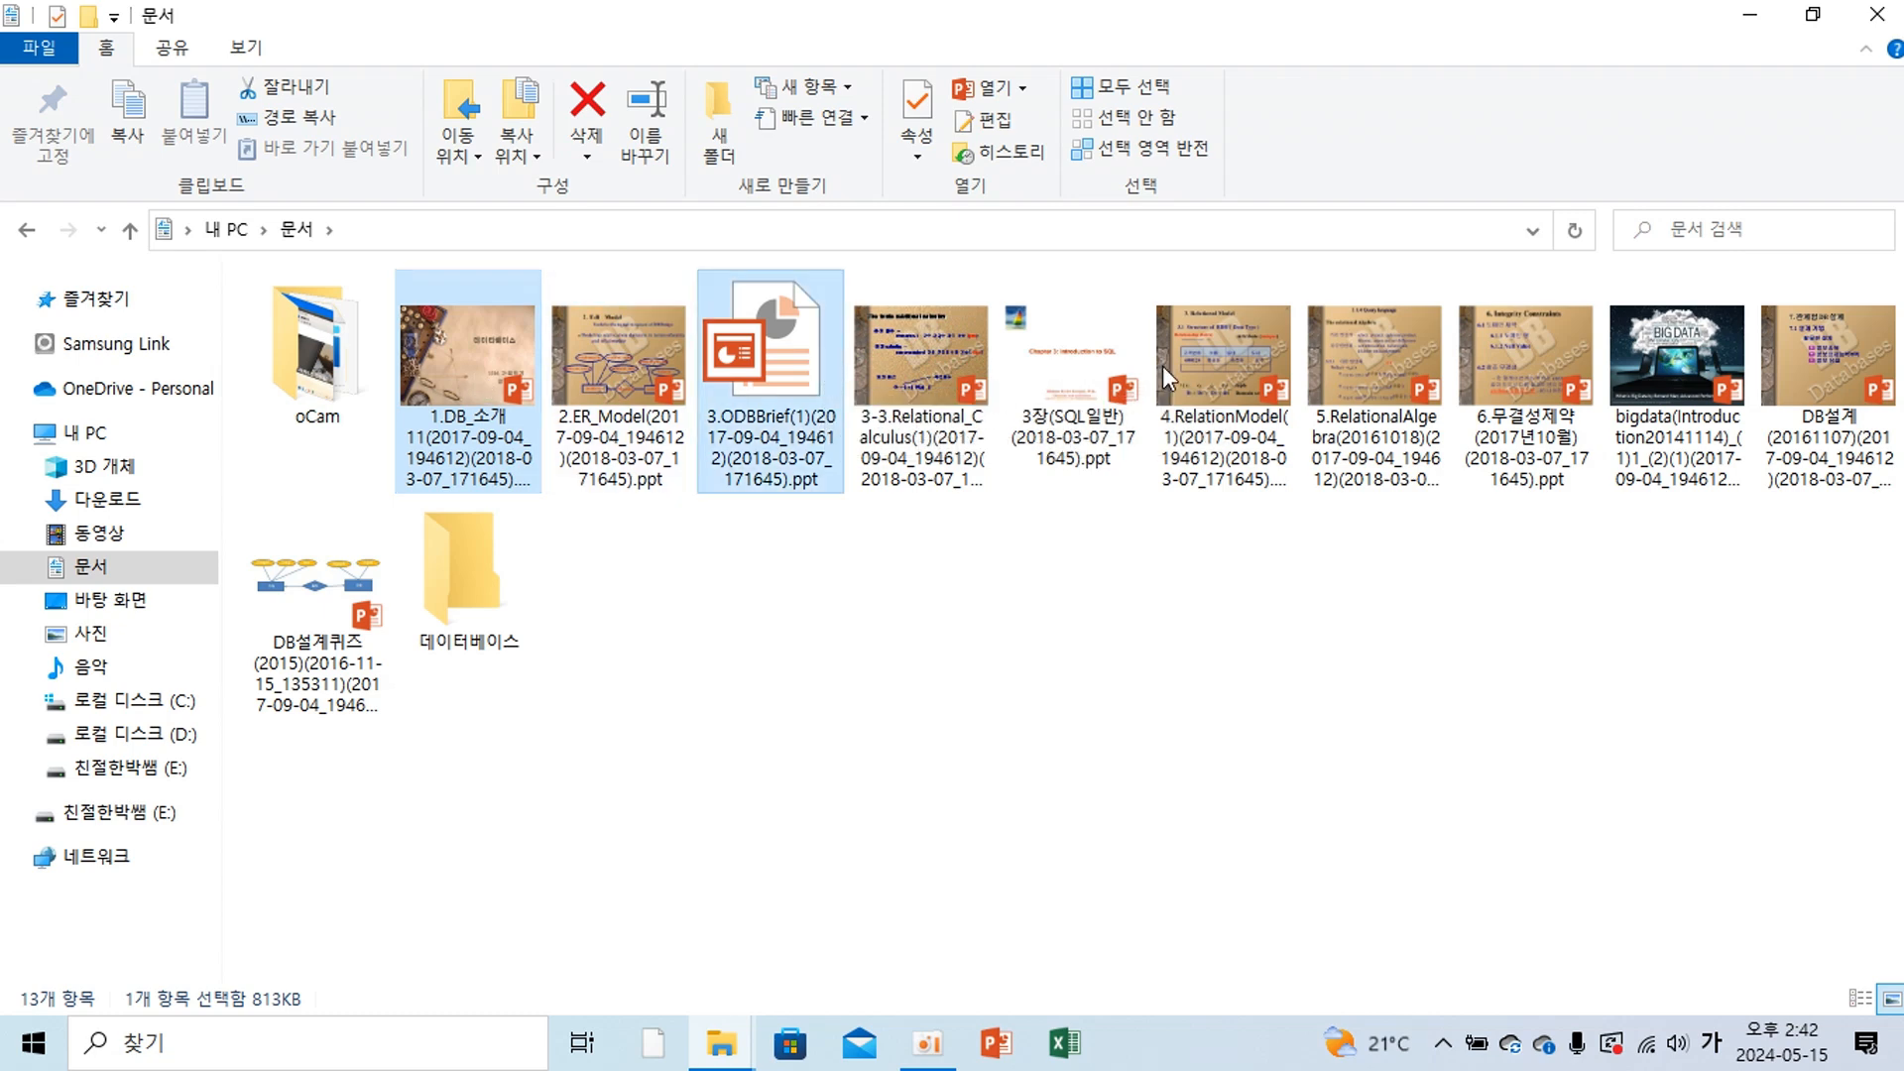
{"action": "left_click", "coordinate": [1241, 344], "text": "ctrl"}
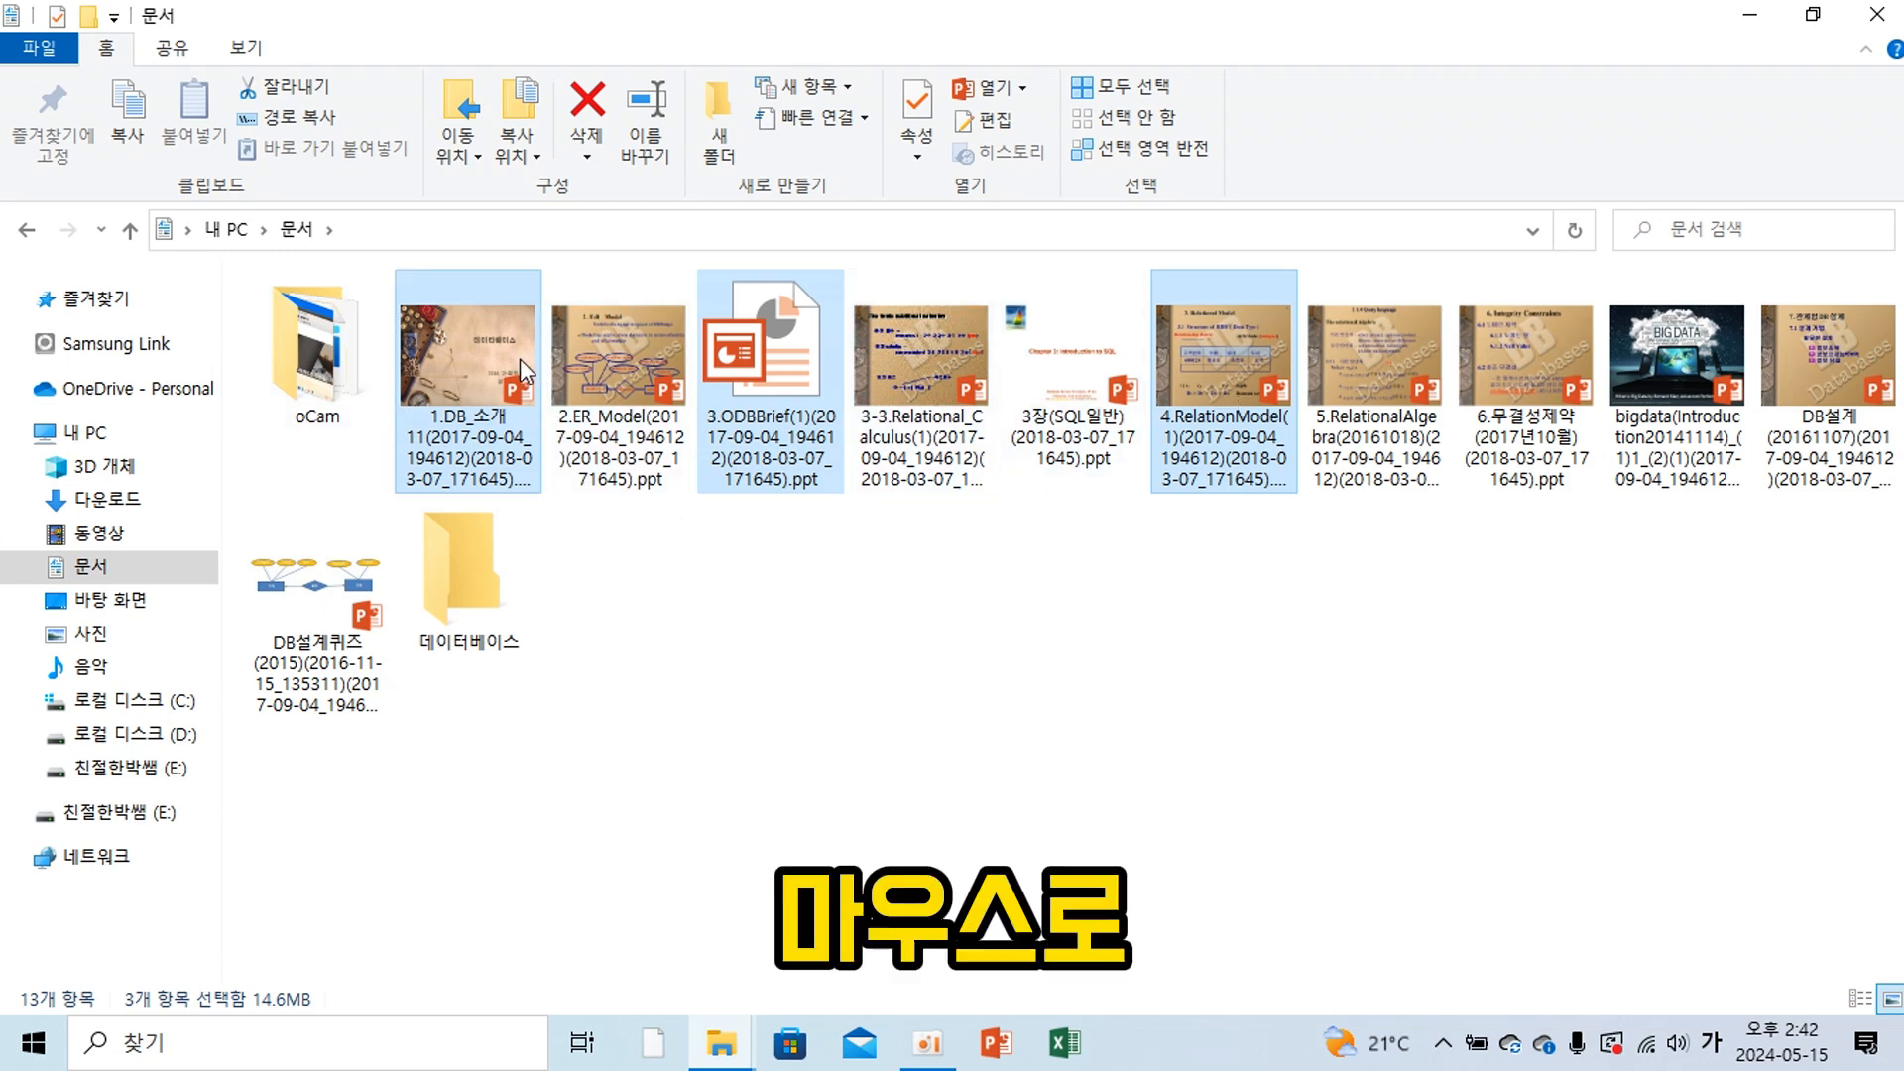
{"action": "left_click_drag", "start_coordinate": [496, 360], "coordinate": [469, 579]}
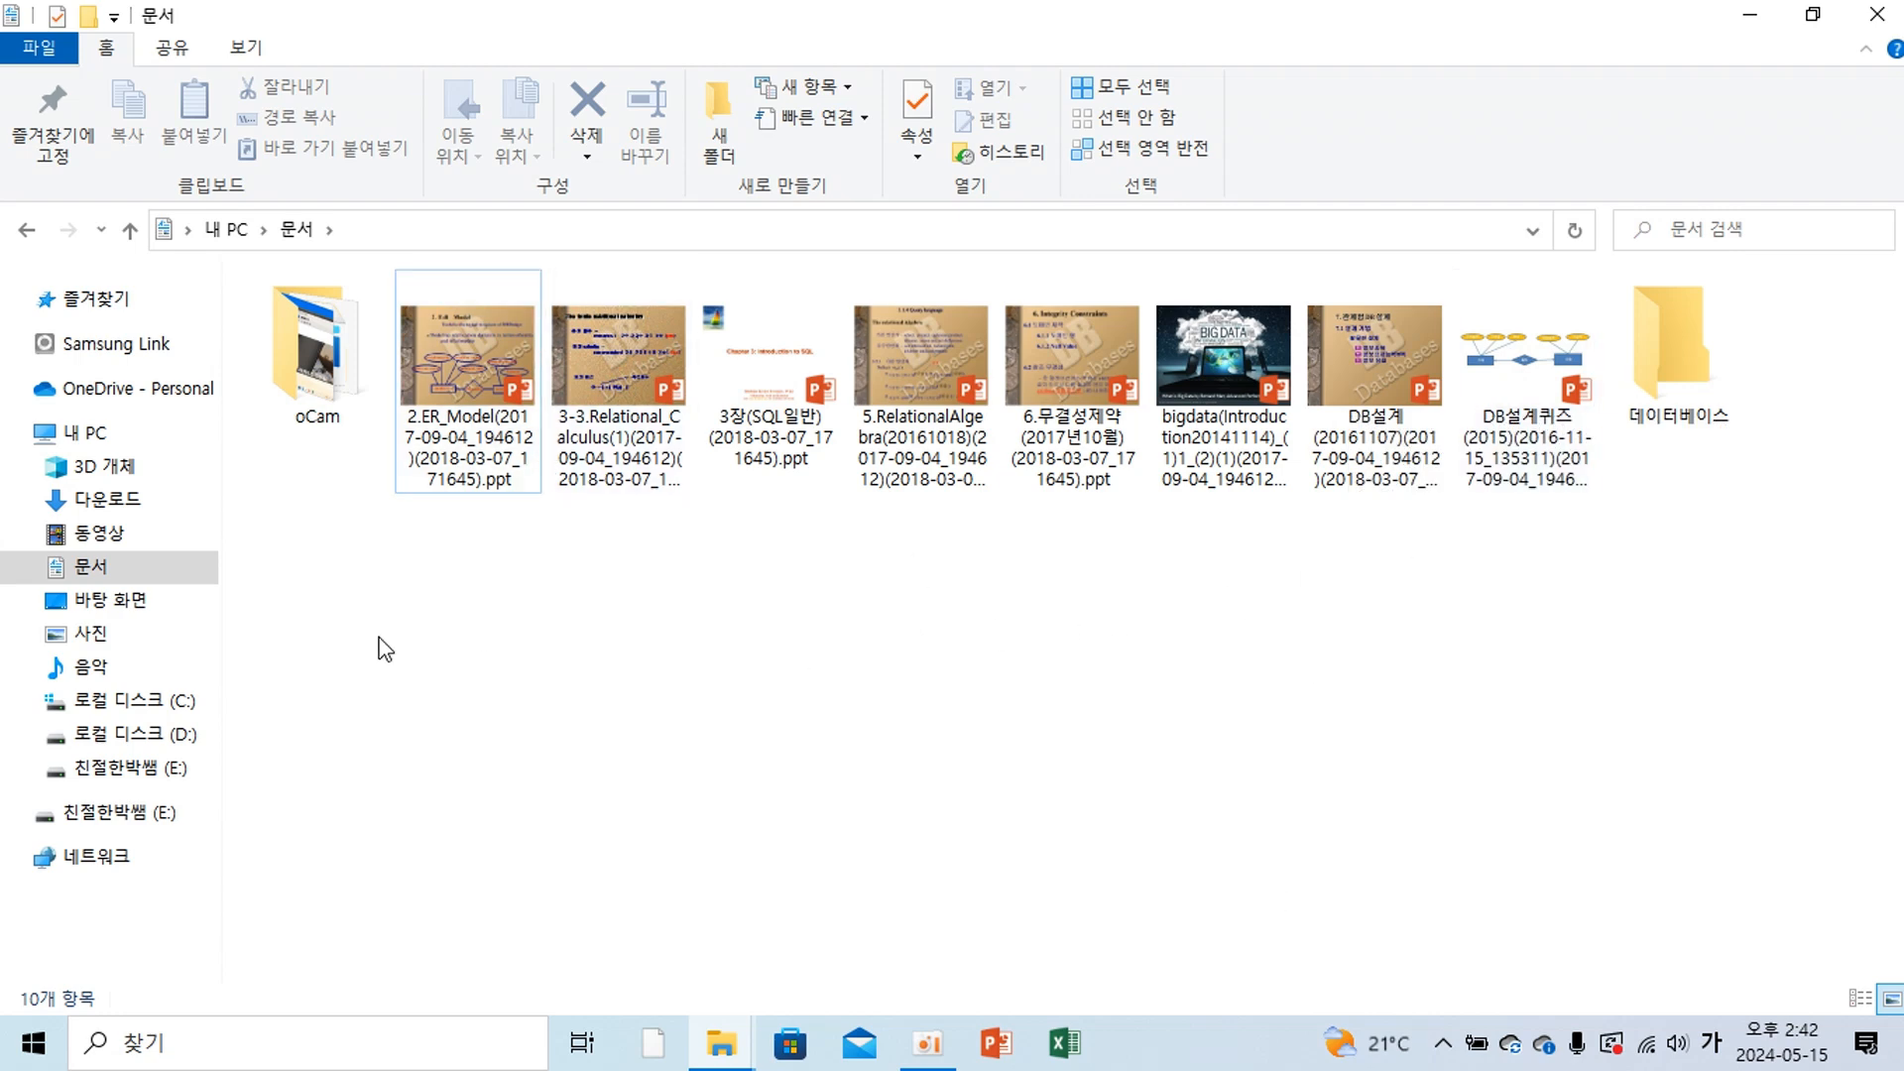
Select the continuous range of files from 2.ER_Model through DB설계퀴즈 and move them into the 데이터베이스 folder.
{"action": "left_click", "coordinate": [472, 377]}
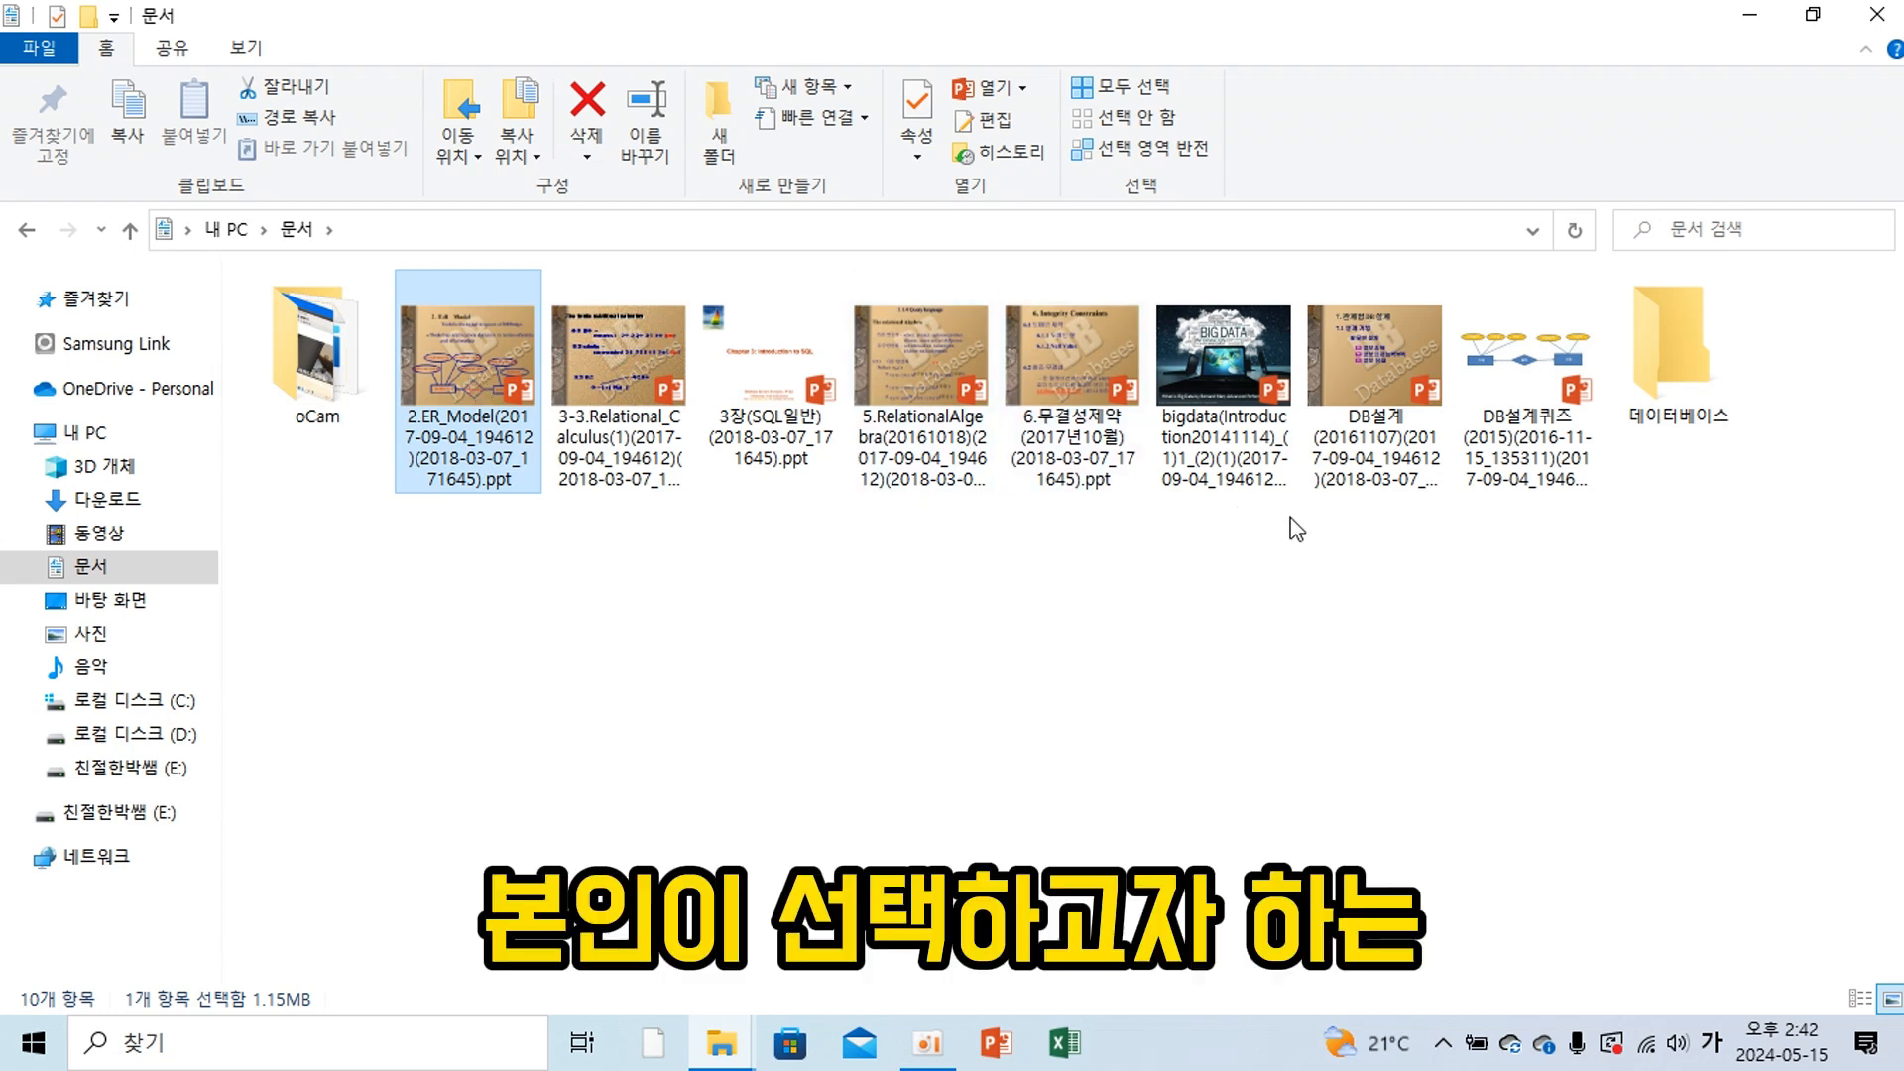
{"action": "left_click", "coordinate": [1541, 382], "text": "shift"}
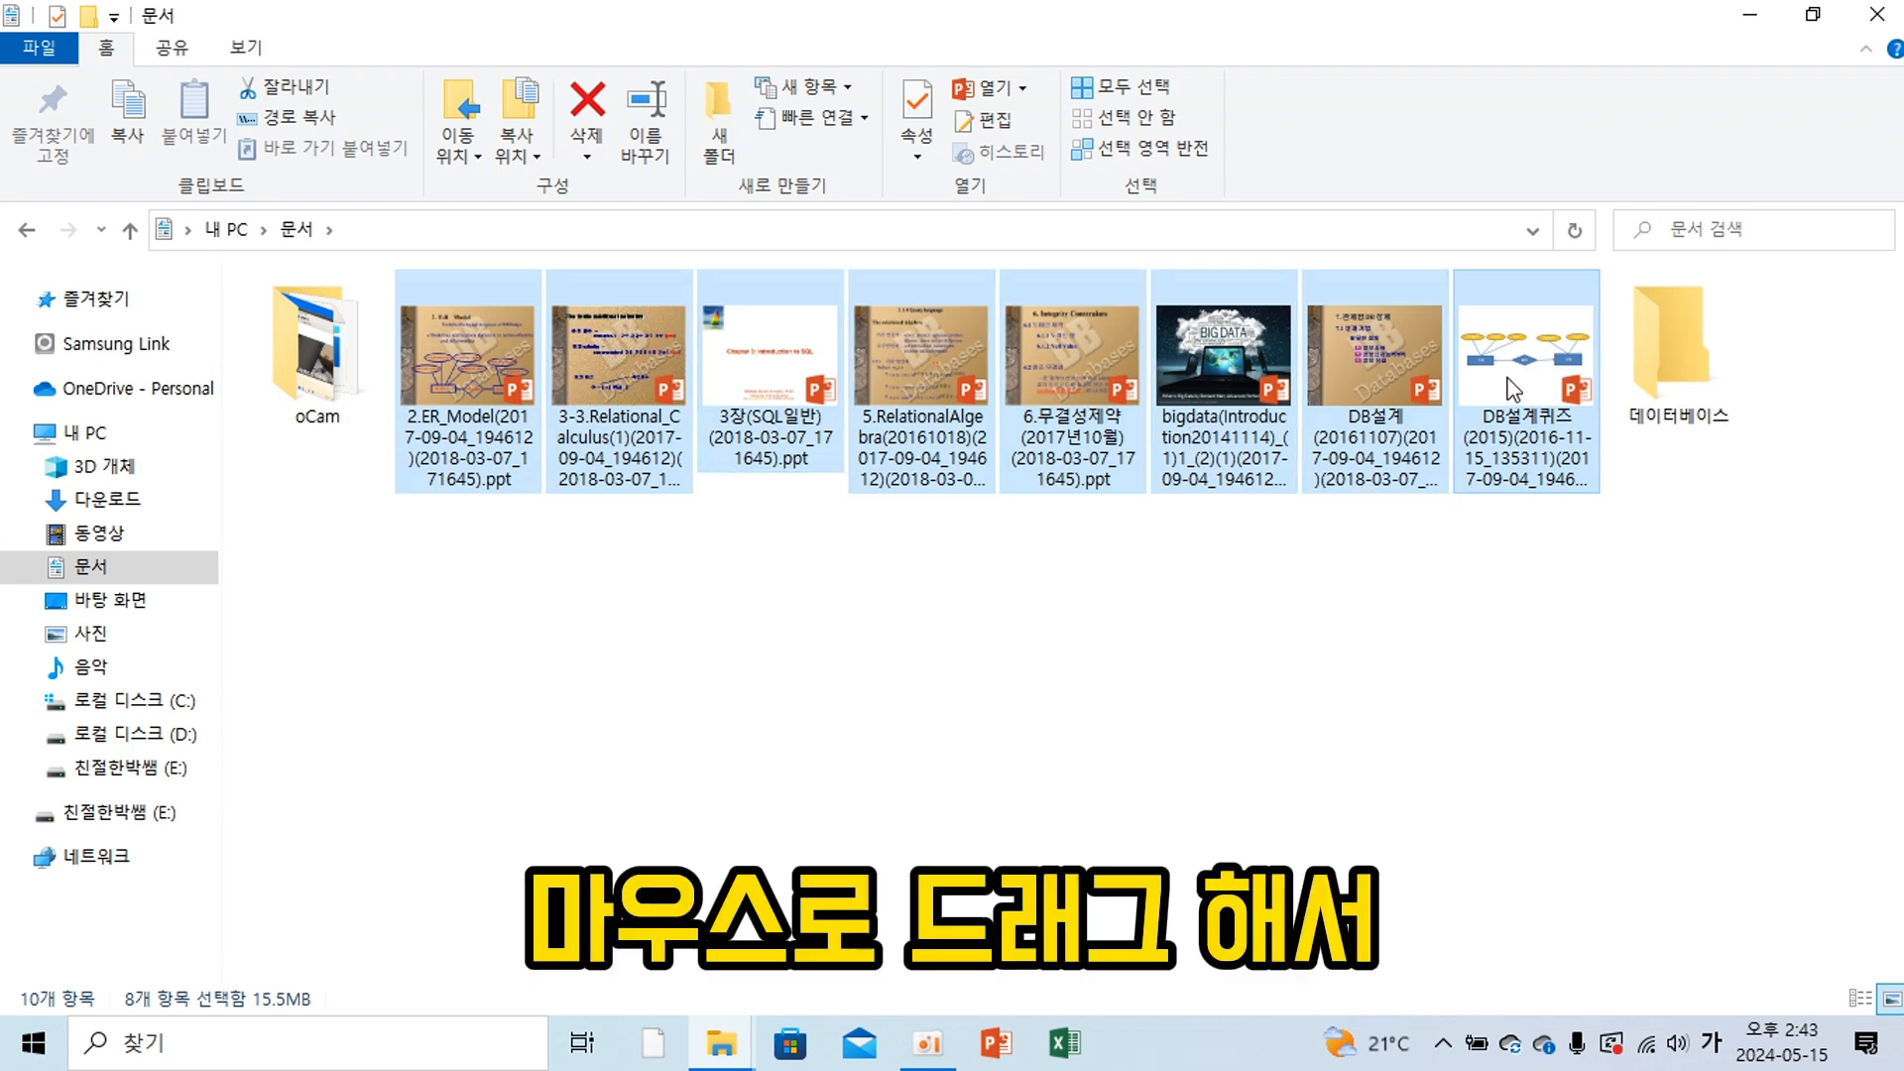
{"action": "left_click_drag", "start_coordinate": [1514, 387], "coordinate": [1666, 354]}
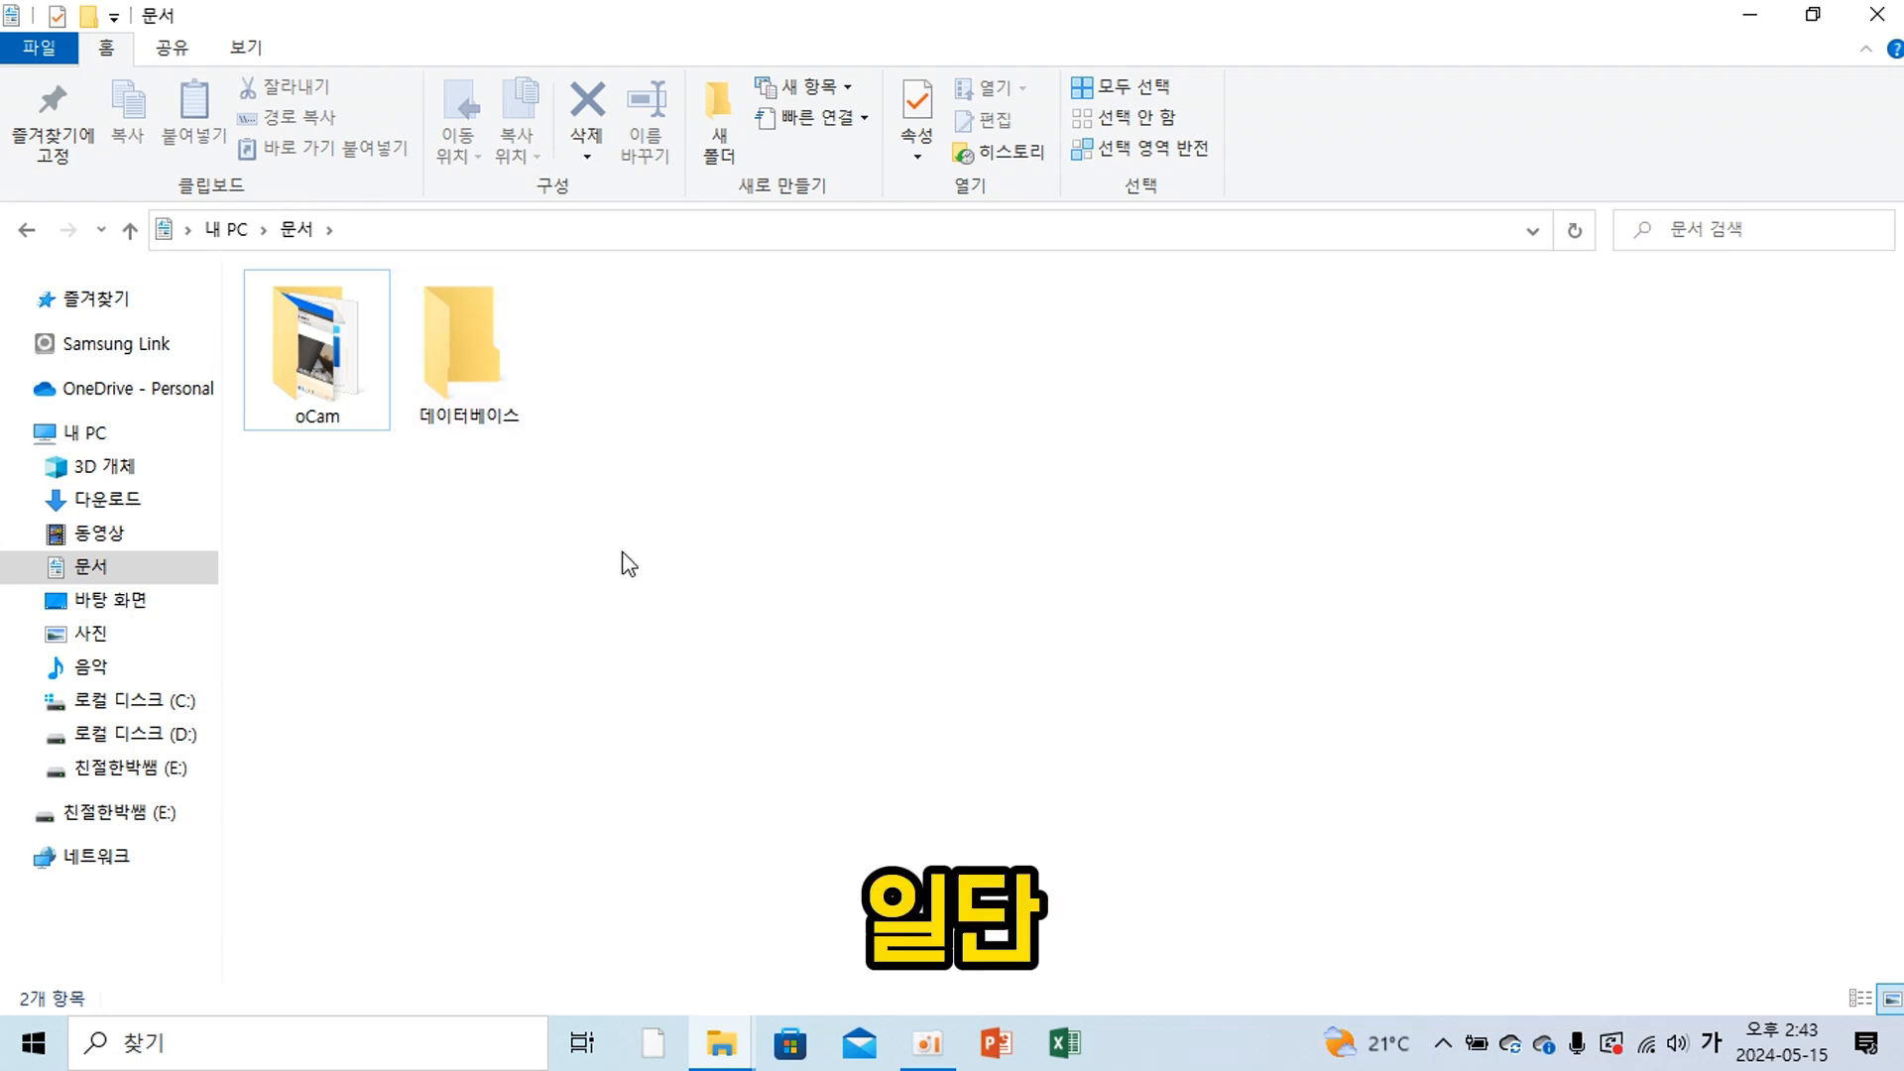
Cut the files 1.DB_소개11, 2.ER_Model and 3.ODBBrief from the 데이터베이스 folder and paste them into 문서.
{"action": "left_click", "coordinate": [478, 366]}
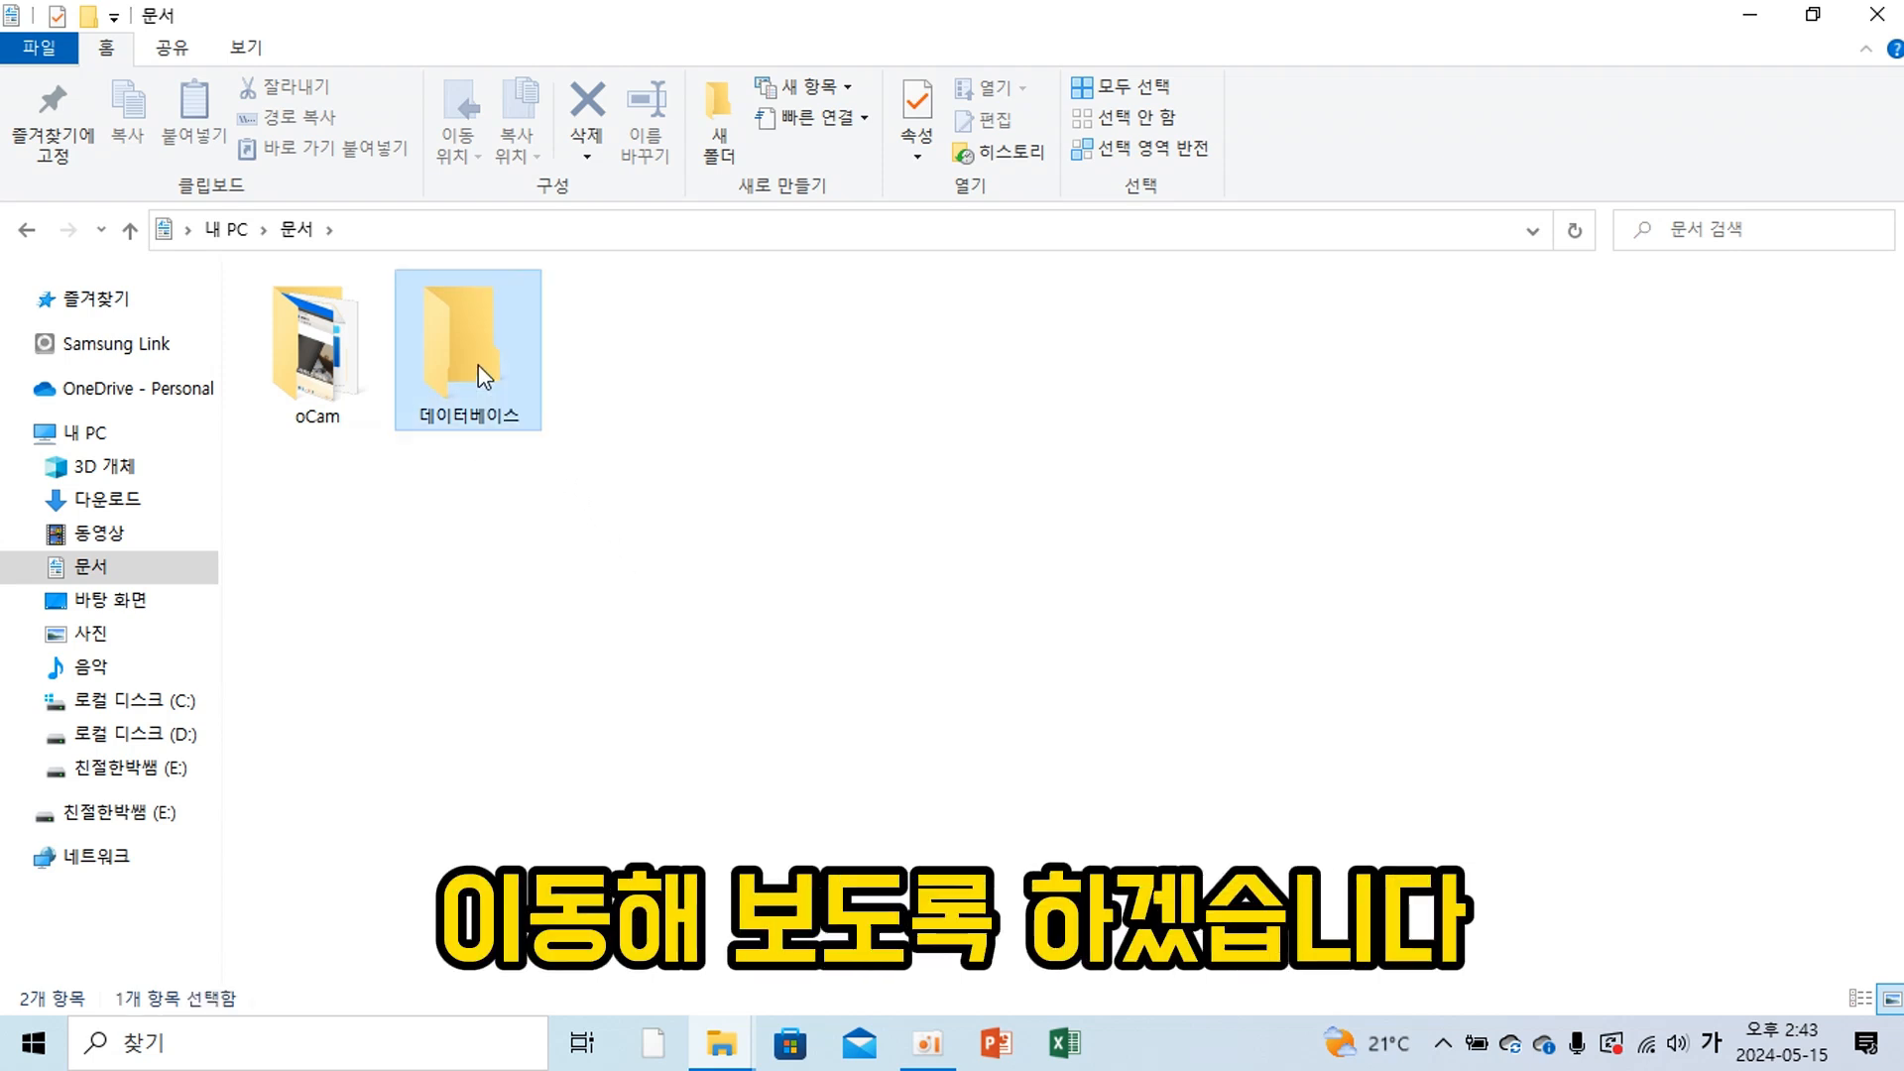
{"action": "double_click", "coordinate": [478, 365]}
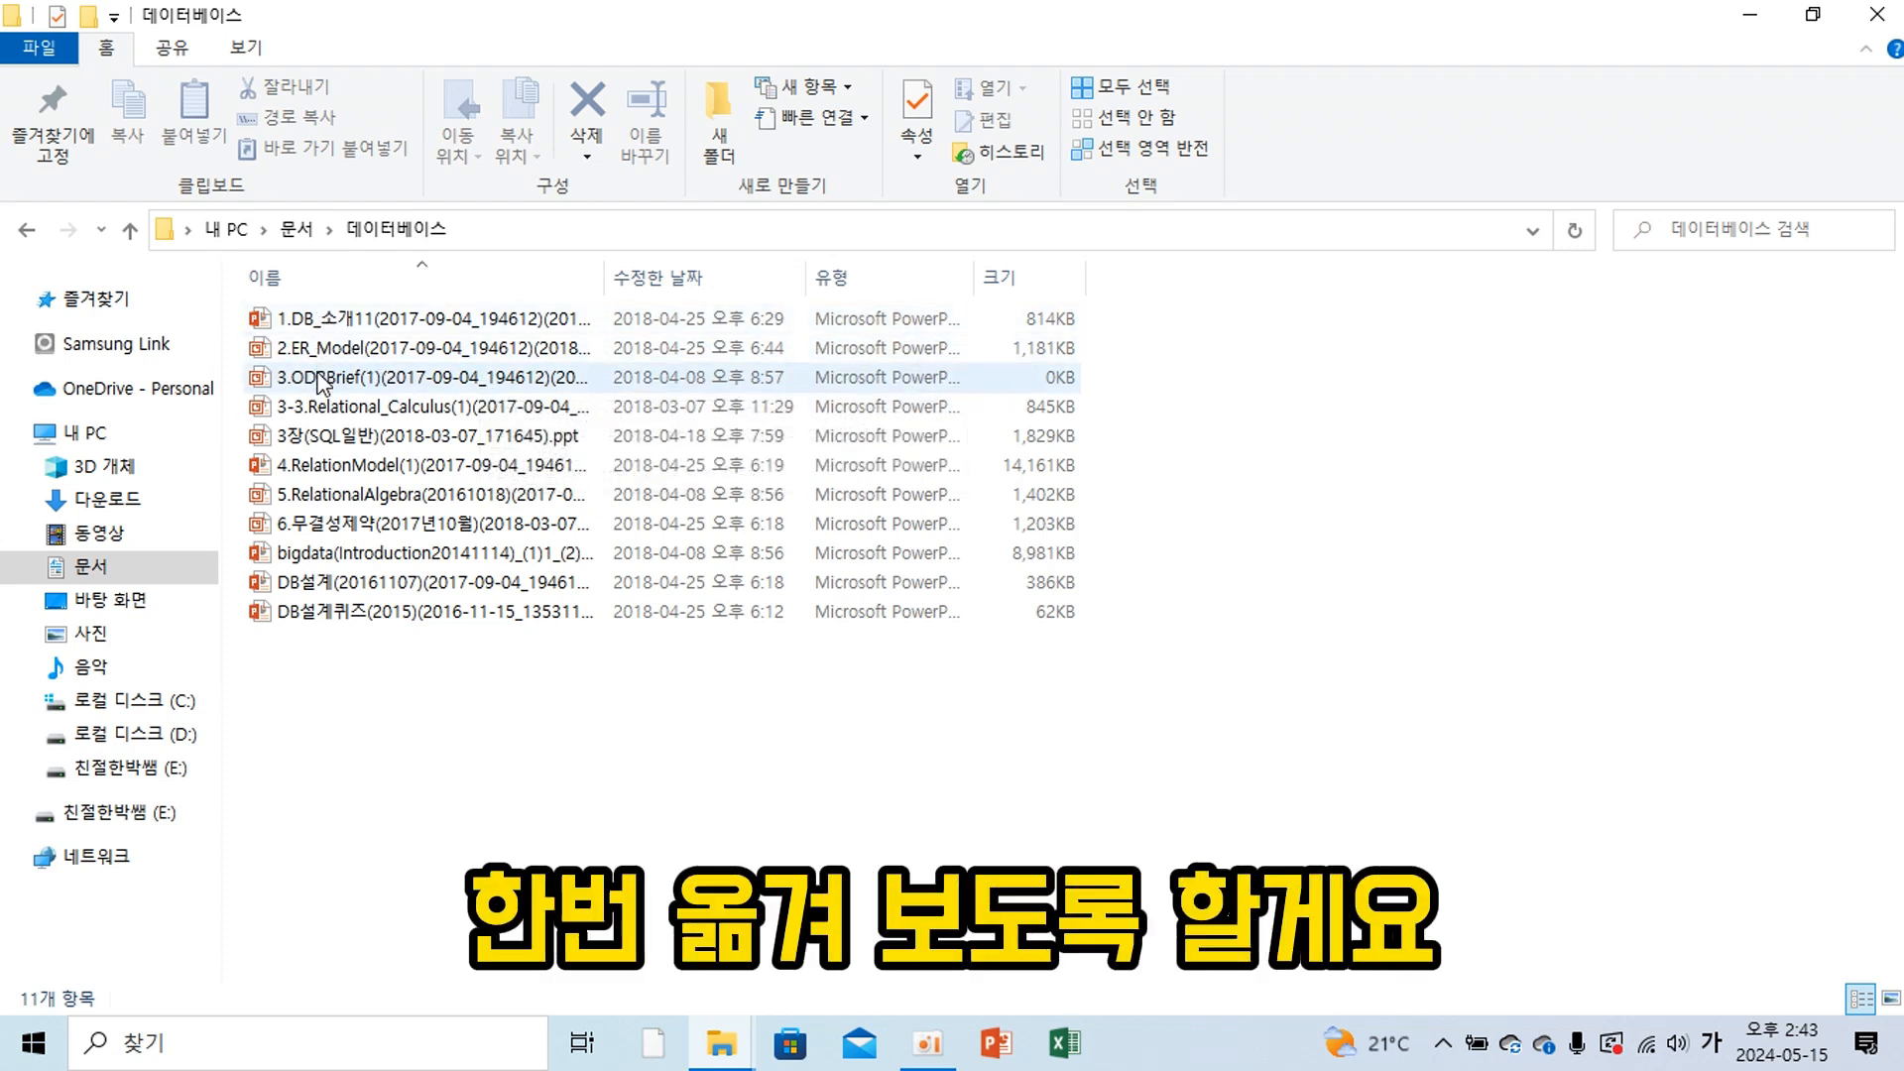
{"action": "left_click", "coordinate": [324, 319]}
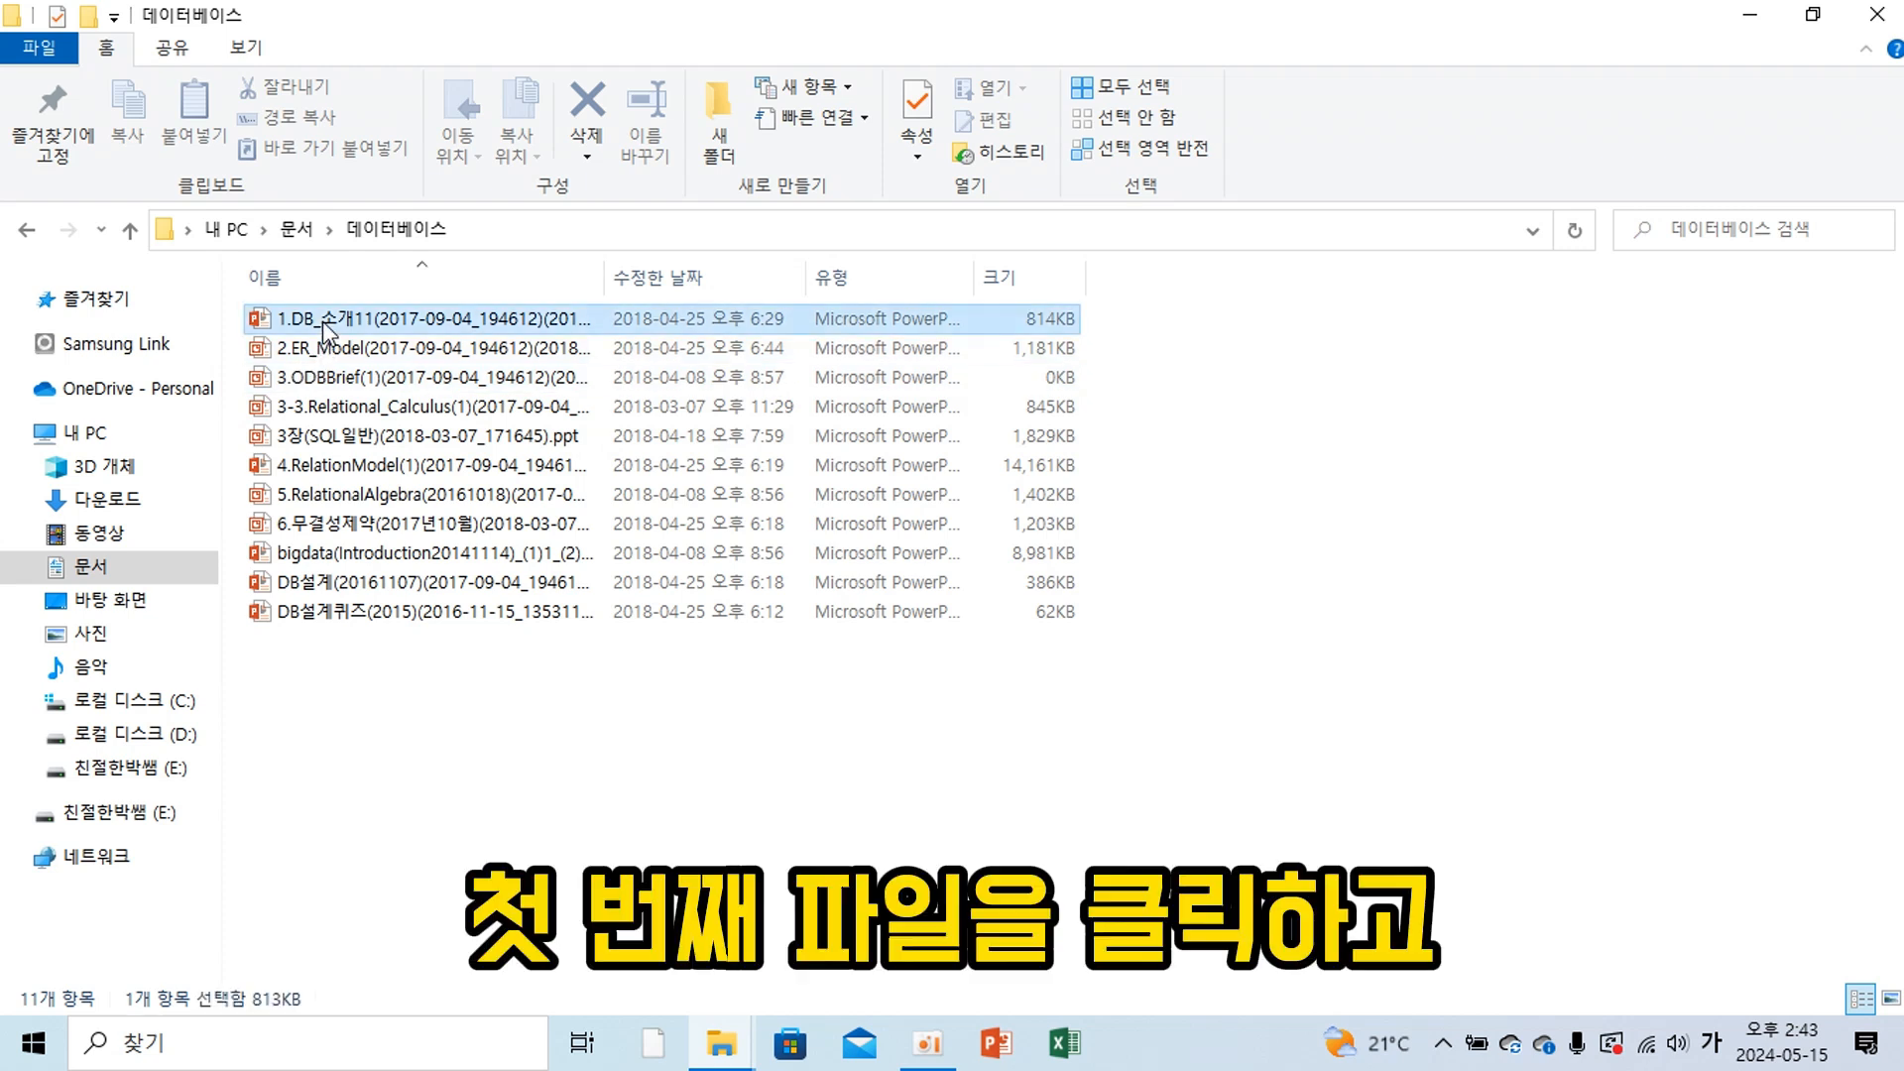
{"action": "left_click", "coordinate": [333, 379], "text": "shift"}
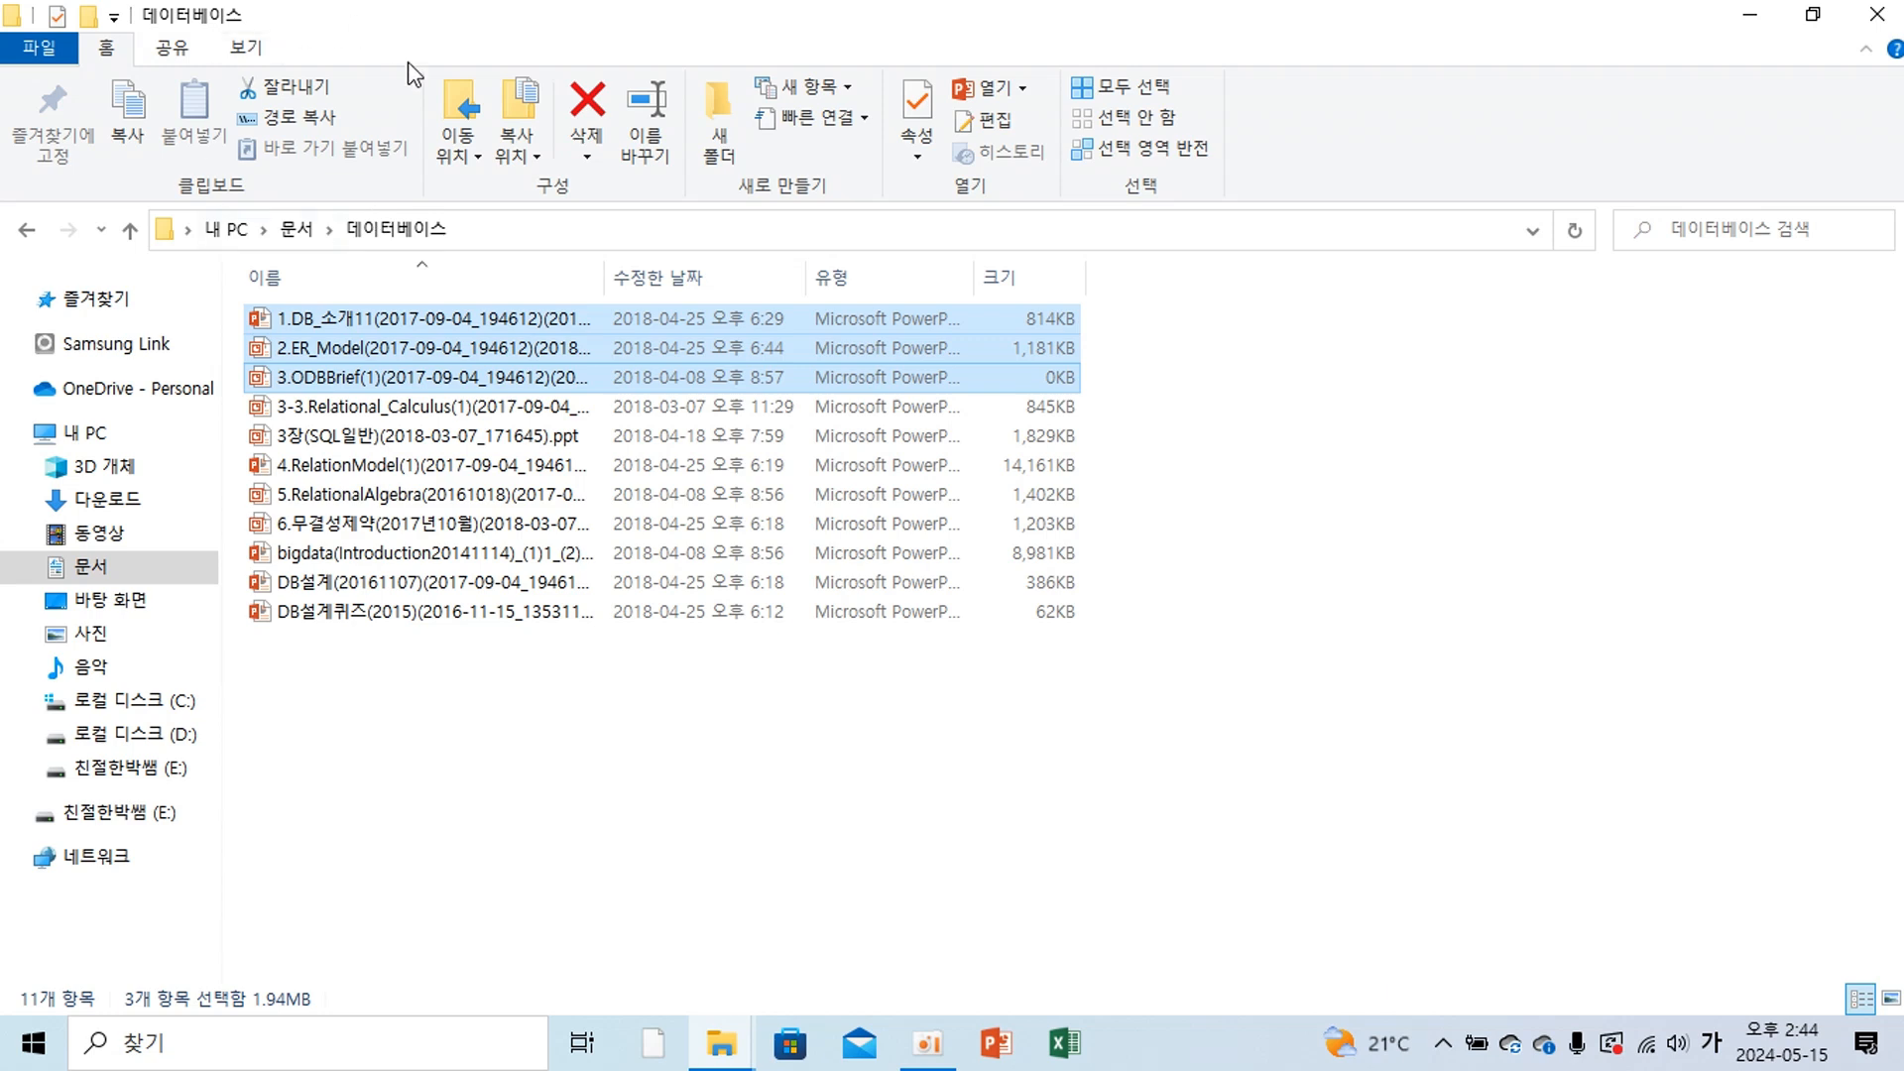
{"action": "left_click", "coordinate": [304, 100]}
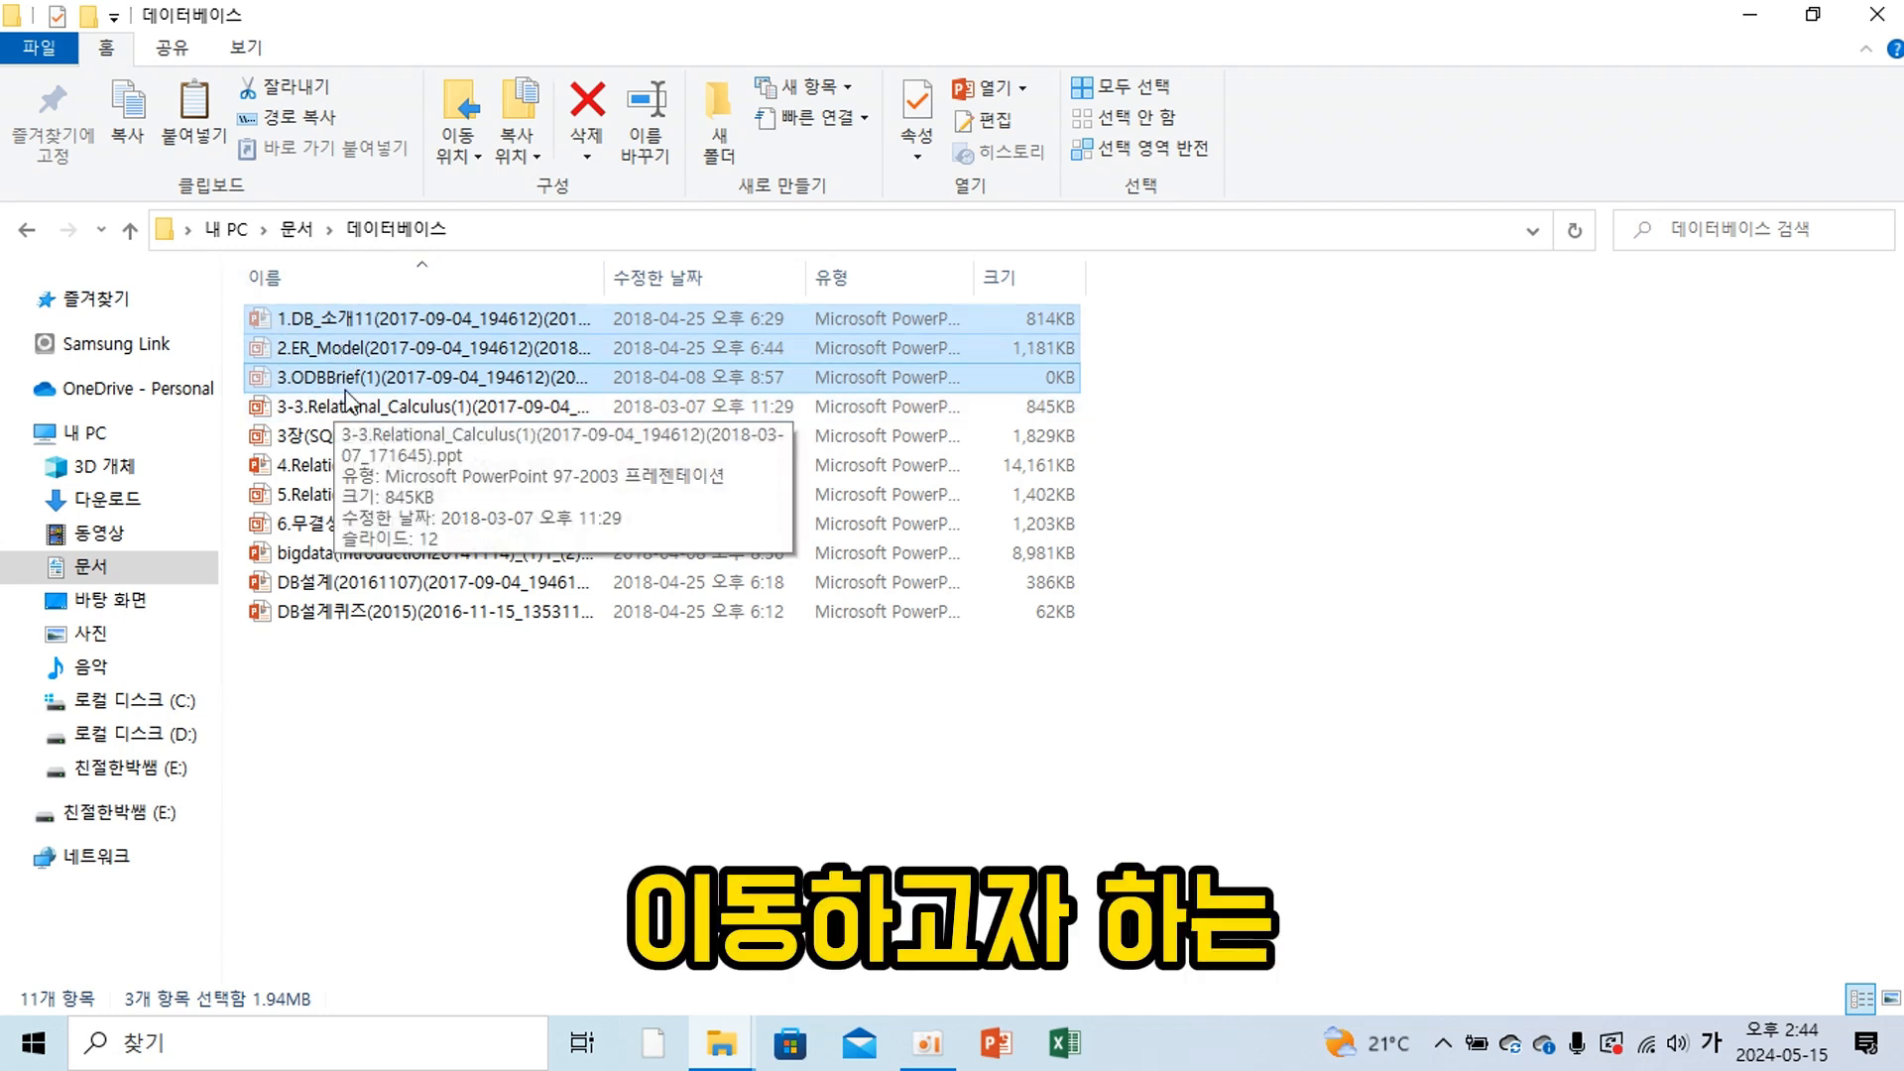
{"action": "left_click", "coordinate": [295, 231]}
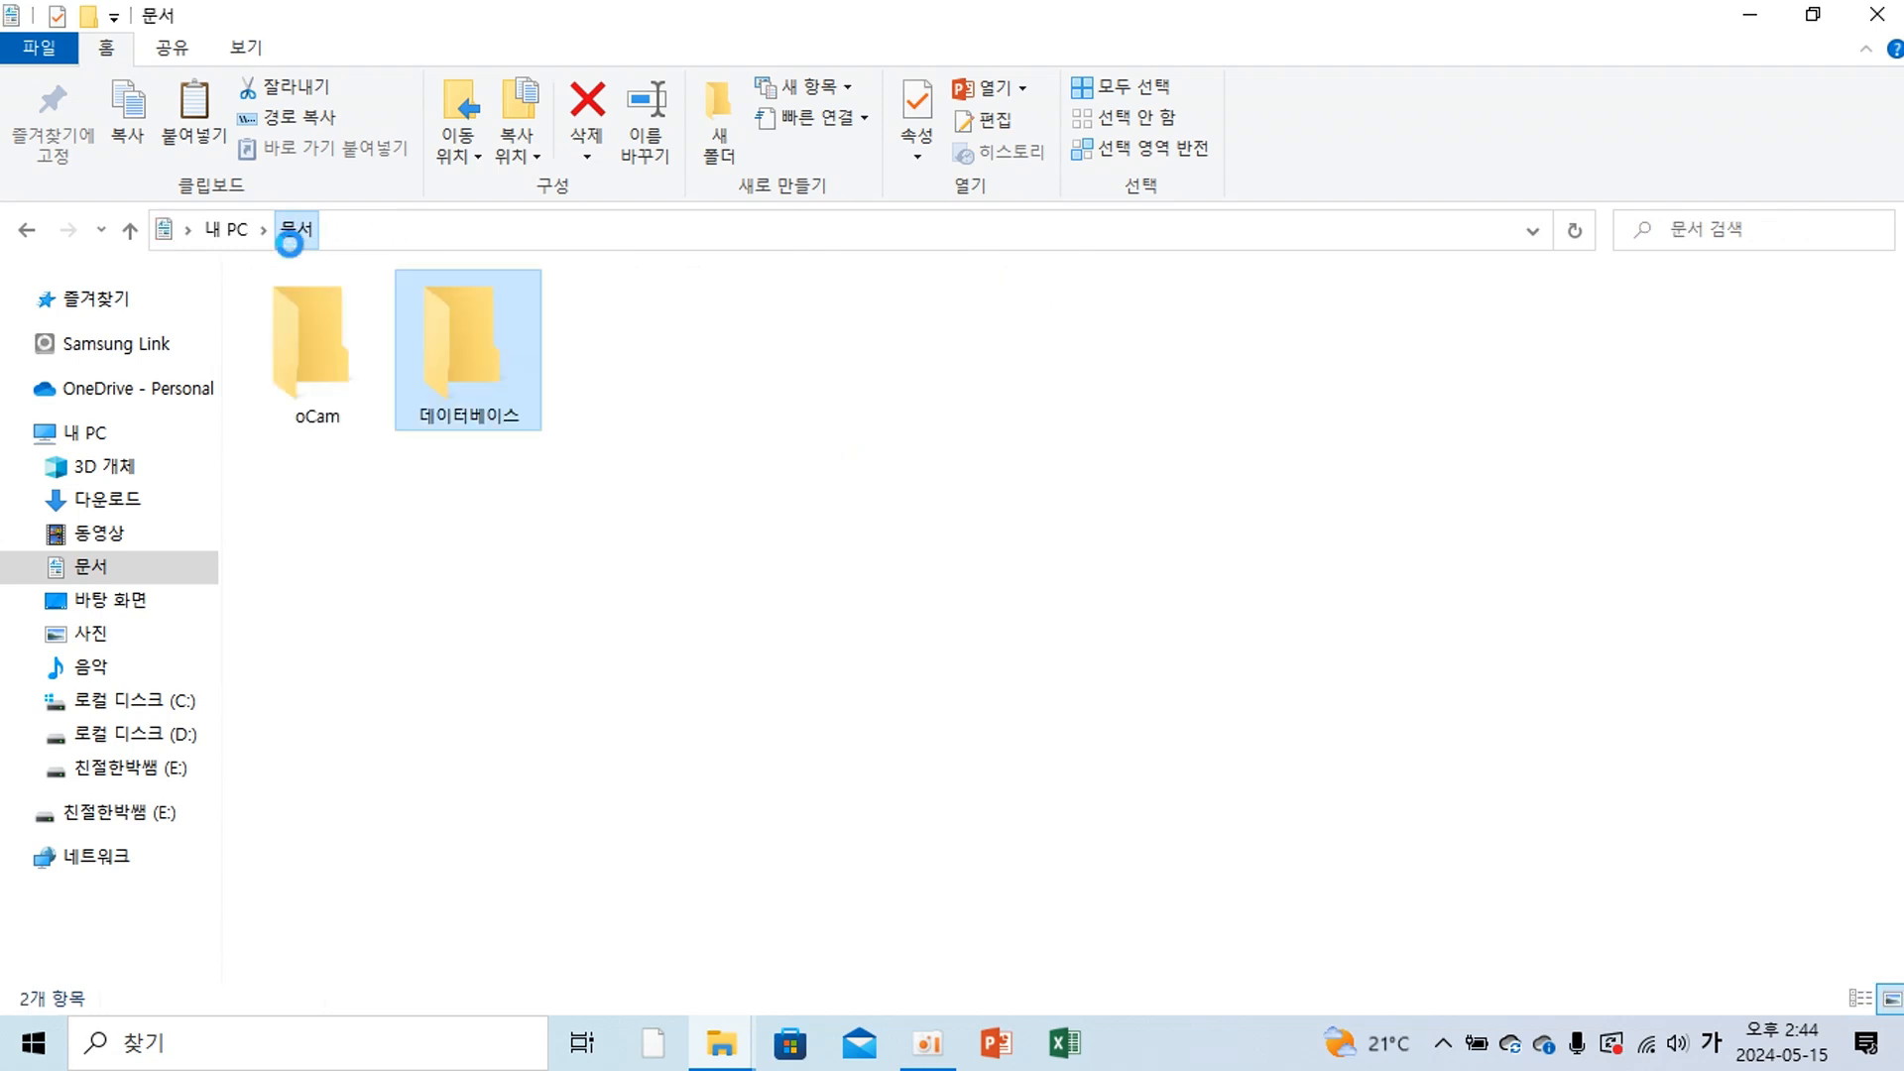
{"action": "left_click", "coordinate": [196, 110]}
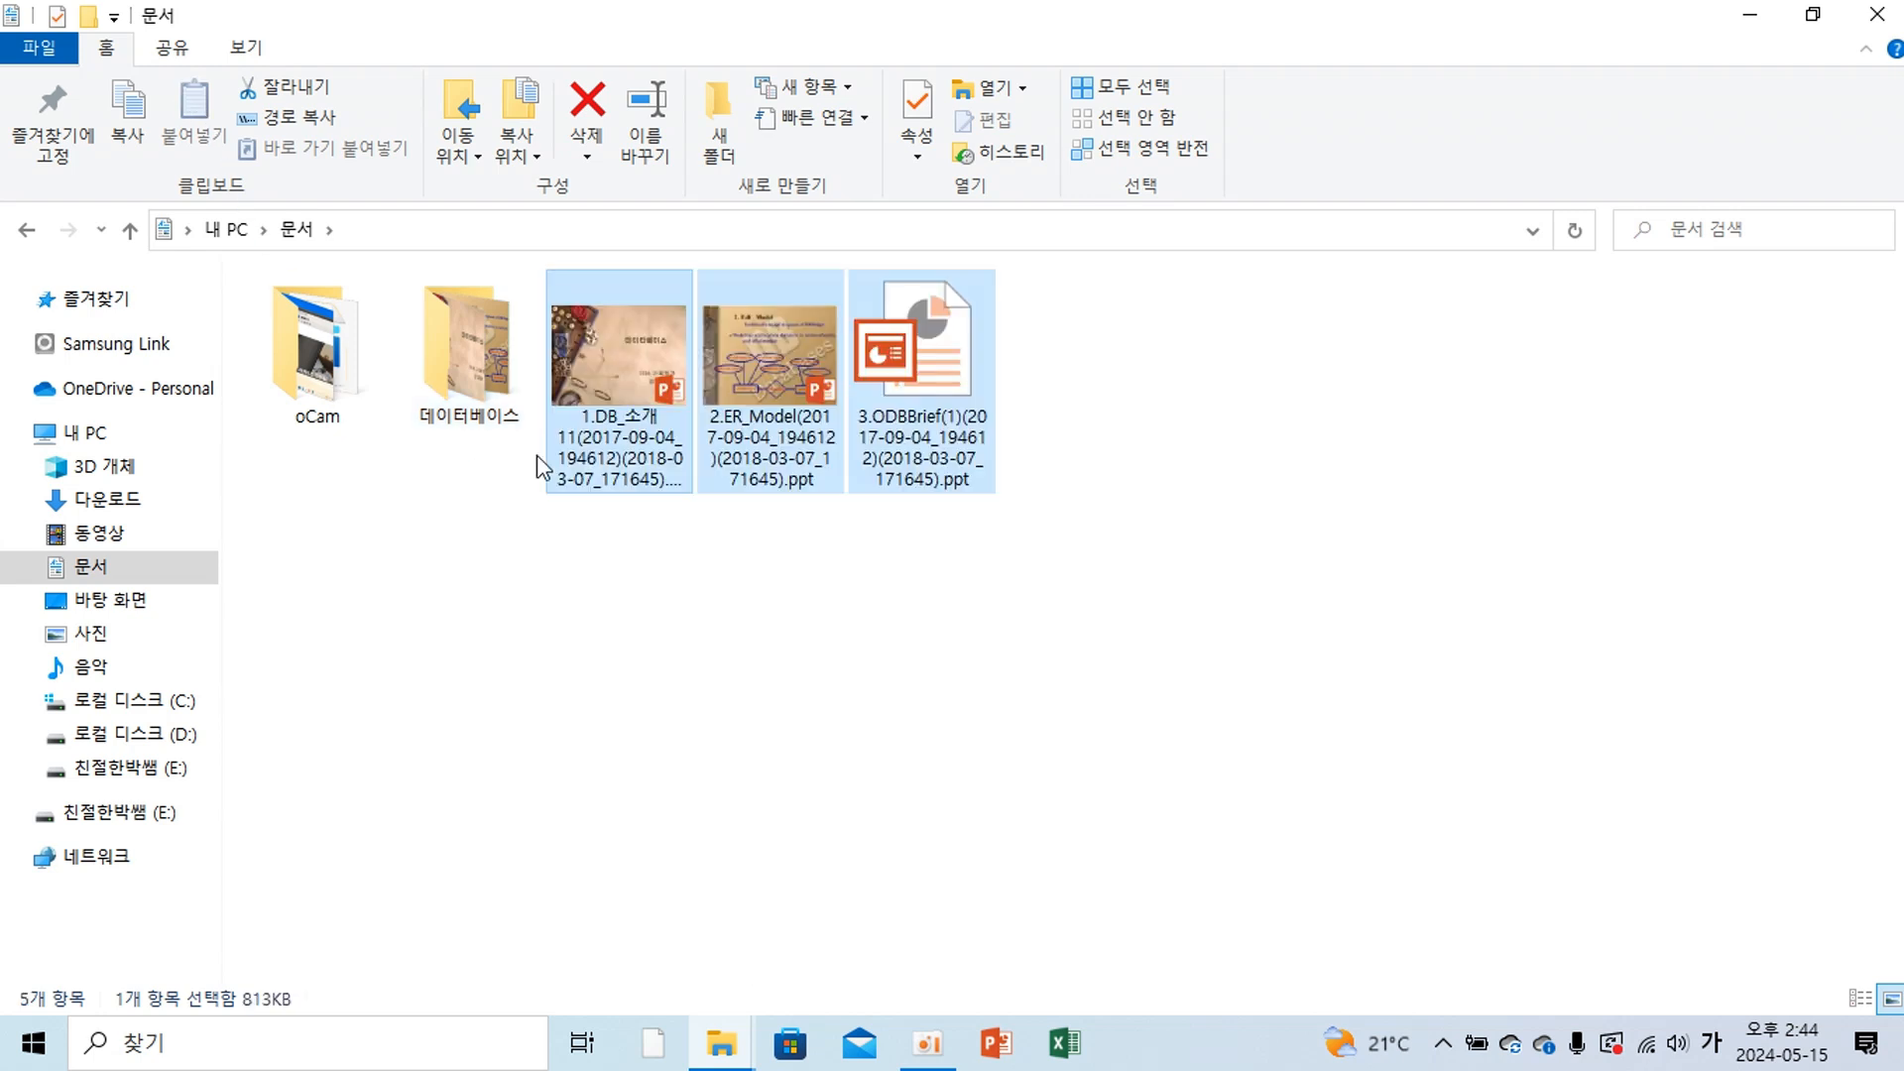
{"action": "left_click", "coordinate": [777, 634]}
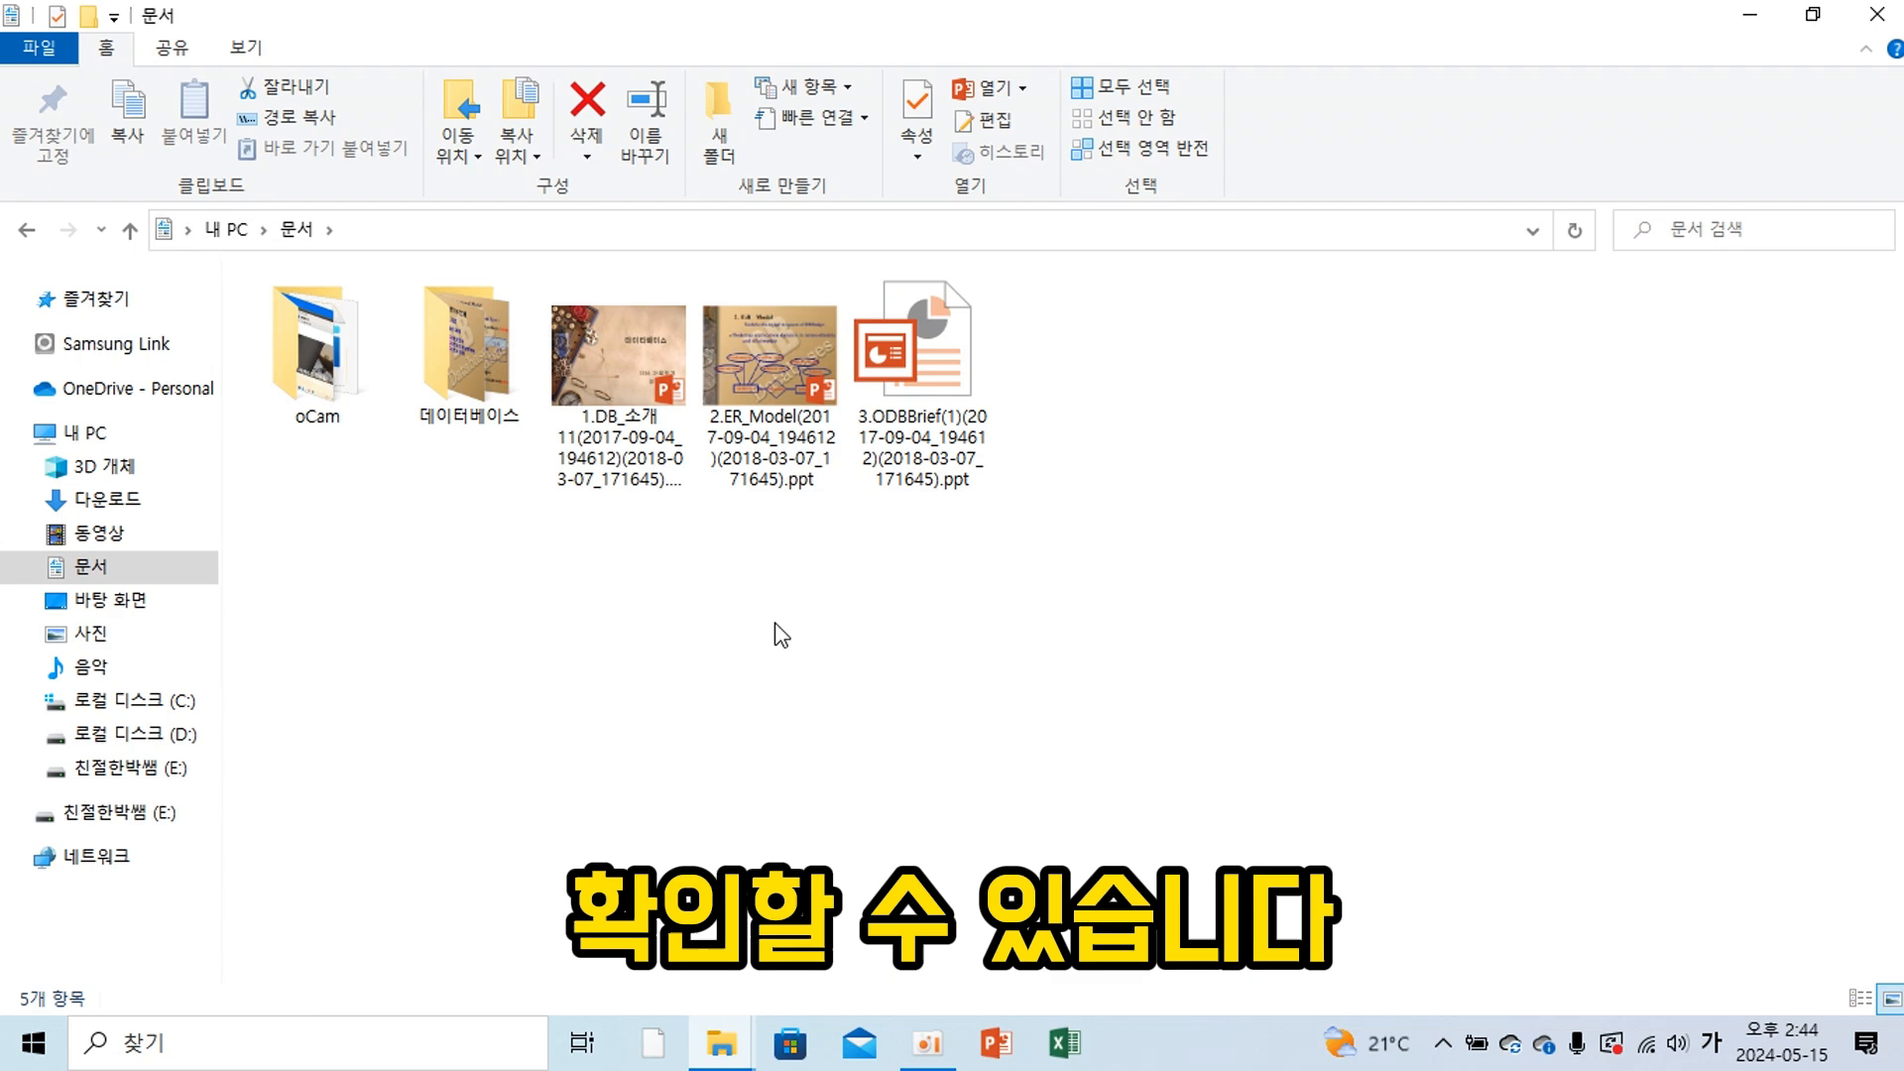
Copy all files from 3-3.Relational_Calculus through DB설계퀴즈 in the 데이터베이스 folder and paste them into 문서.
{"action": "left_click", "coordinate": [483, 392]}
{"action": "double_click", "coordinate": [482, 389]}
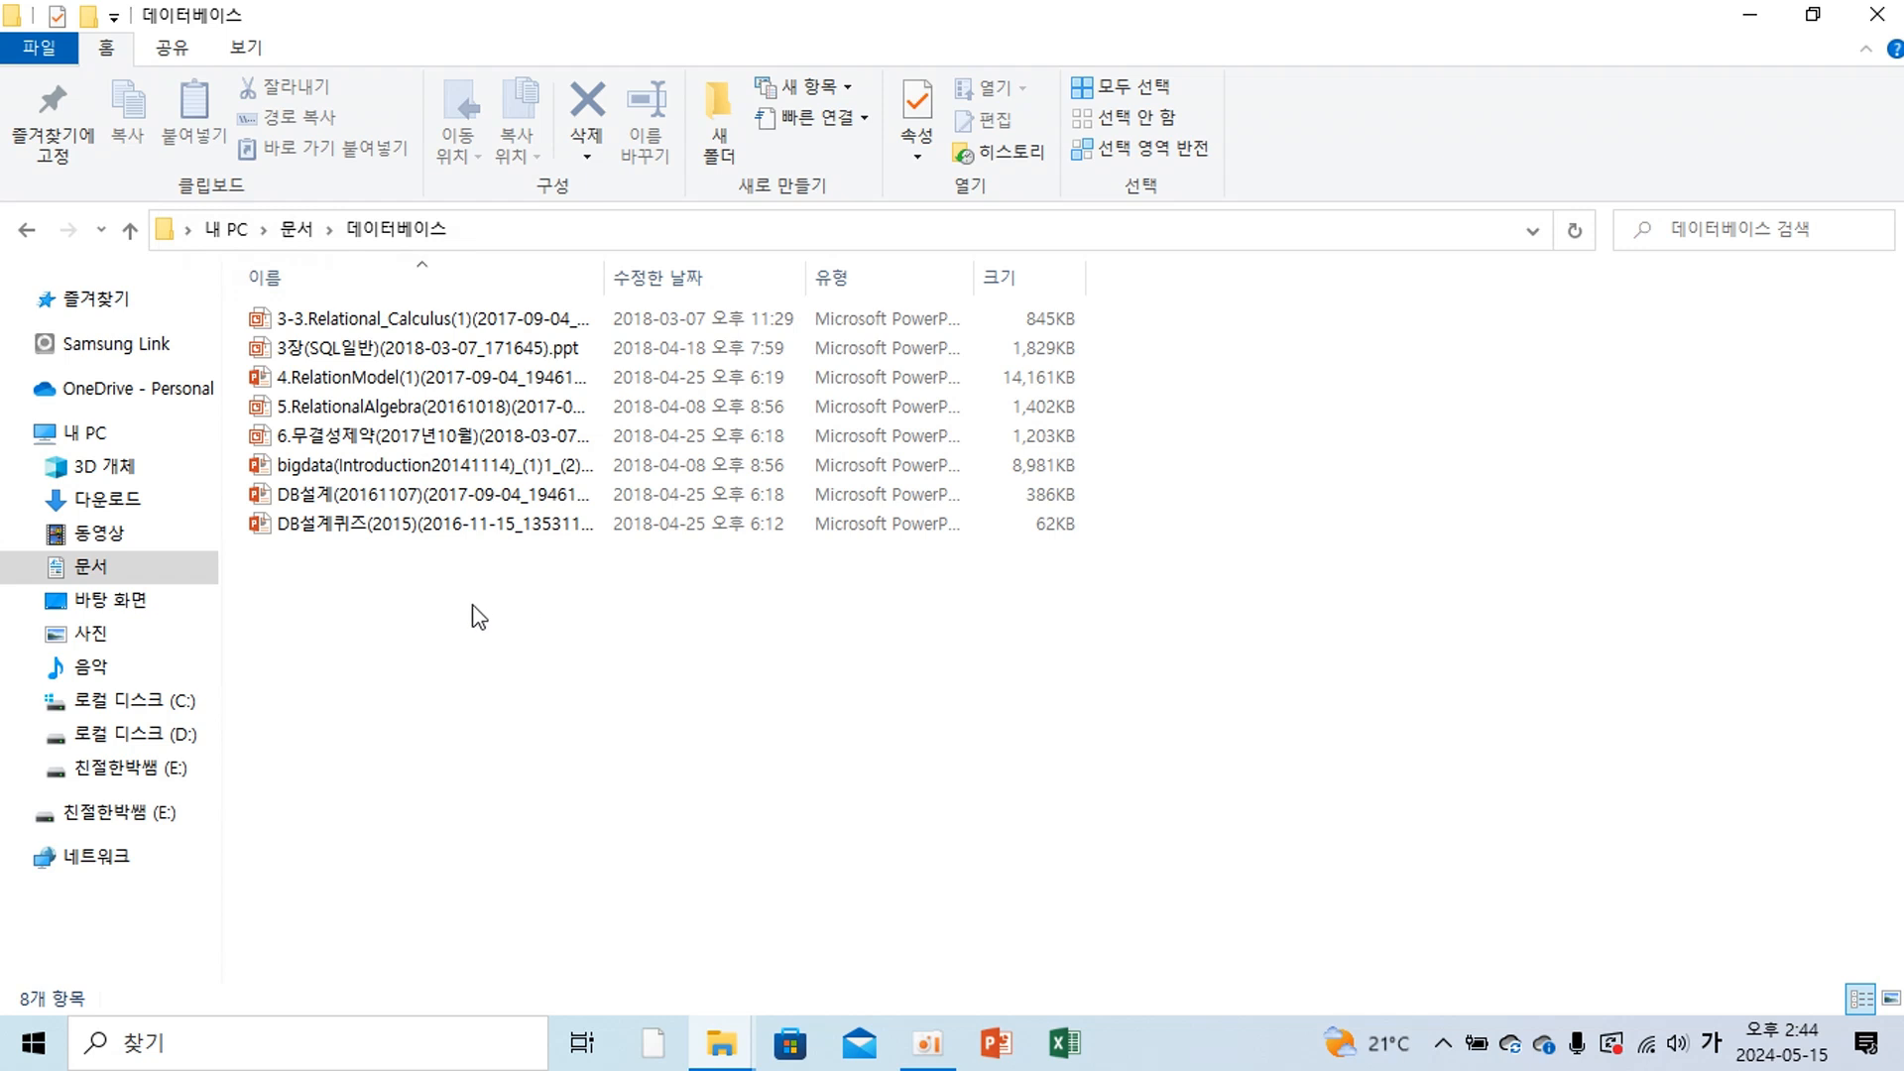
{"action": "left_click", "coordinate": [406, 321]}
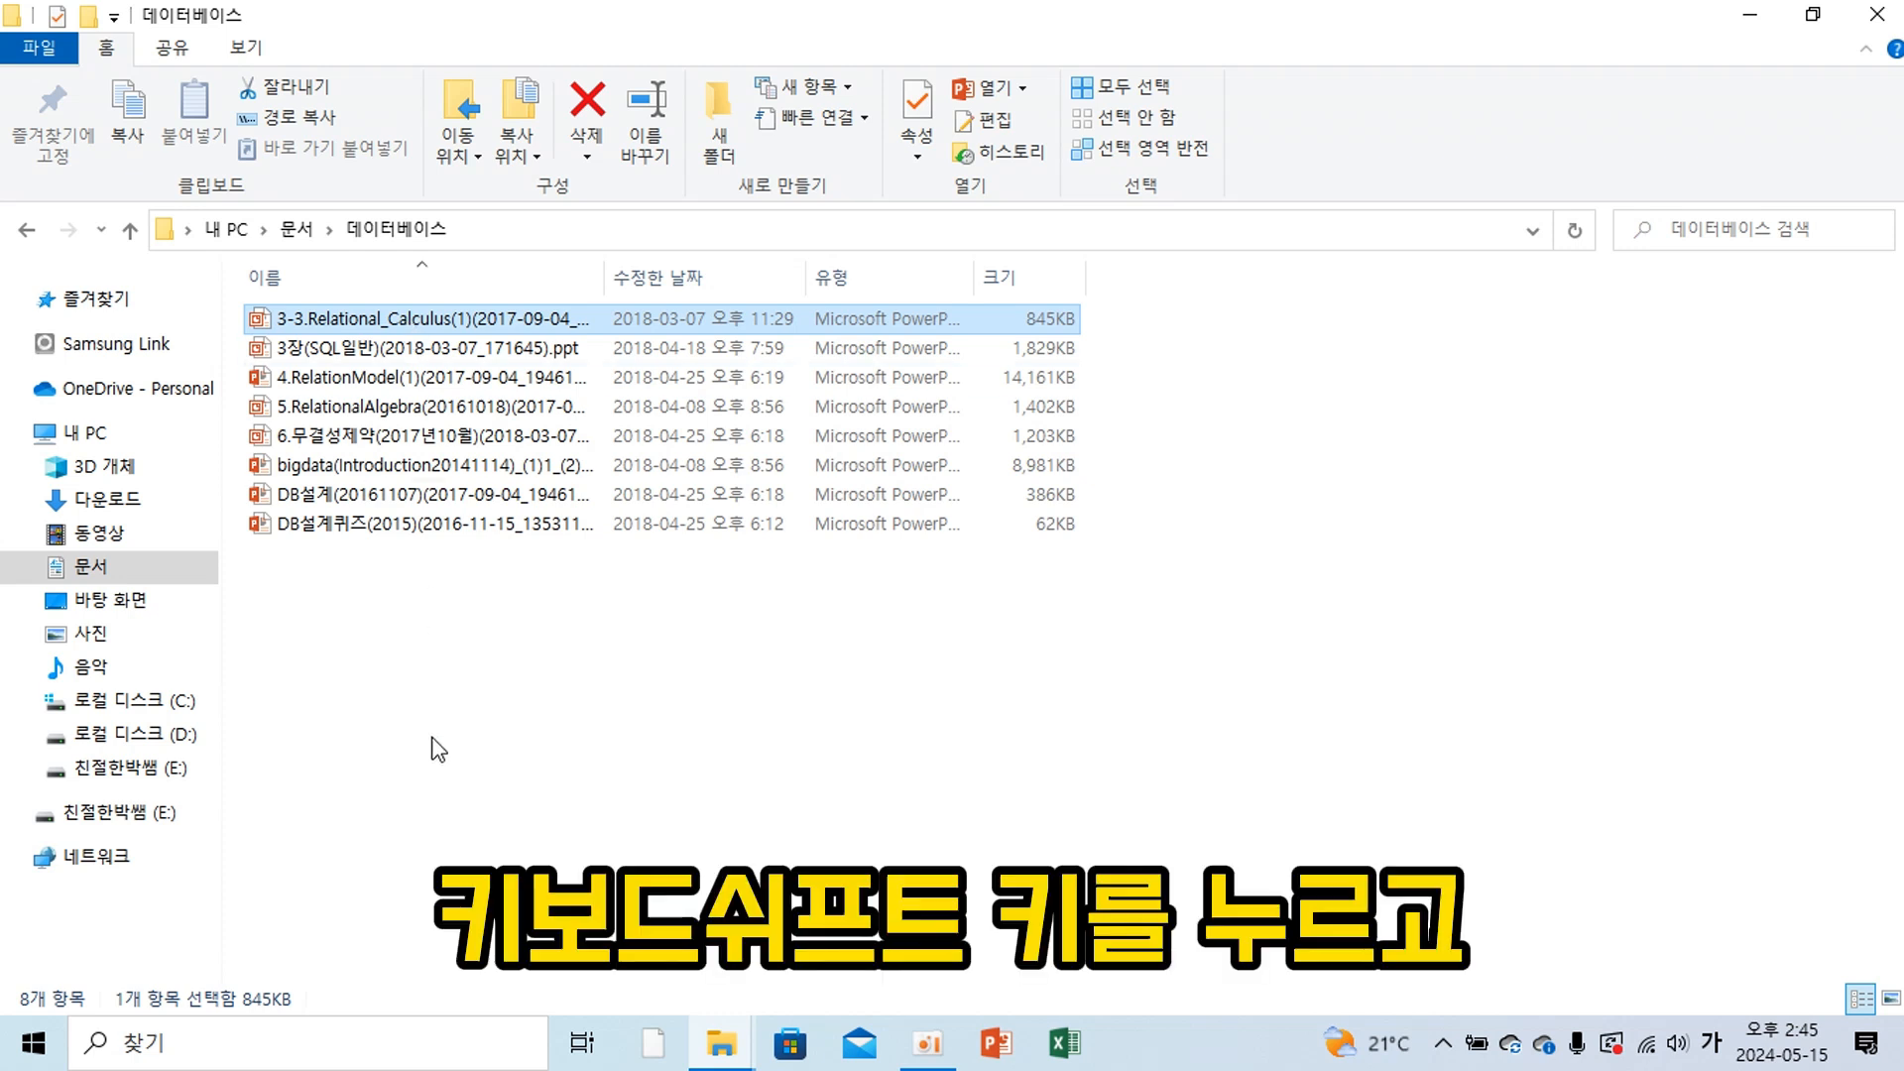
{"action": "left_click", "coordinate": [376, 536], "text": "shift"}
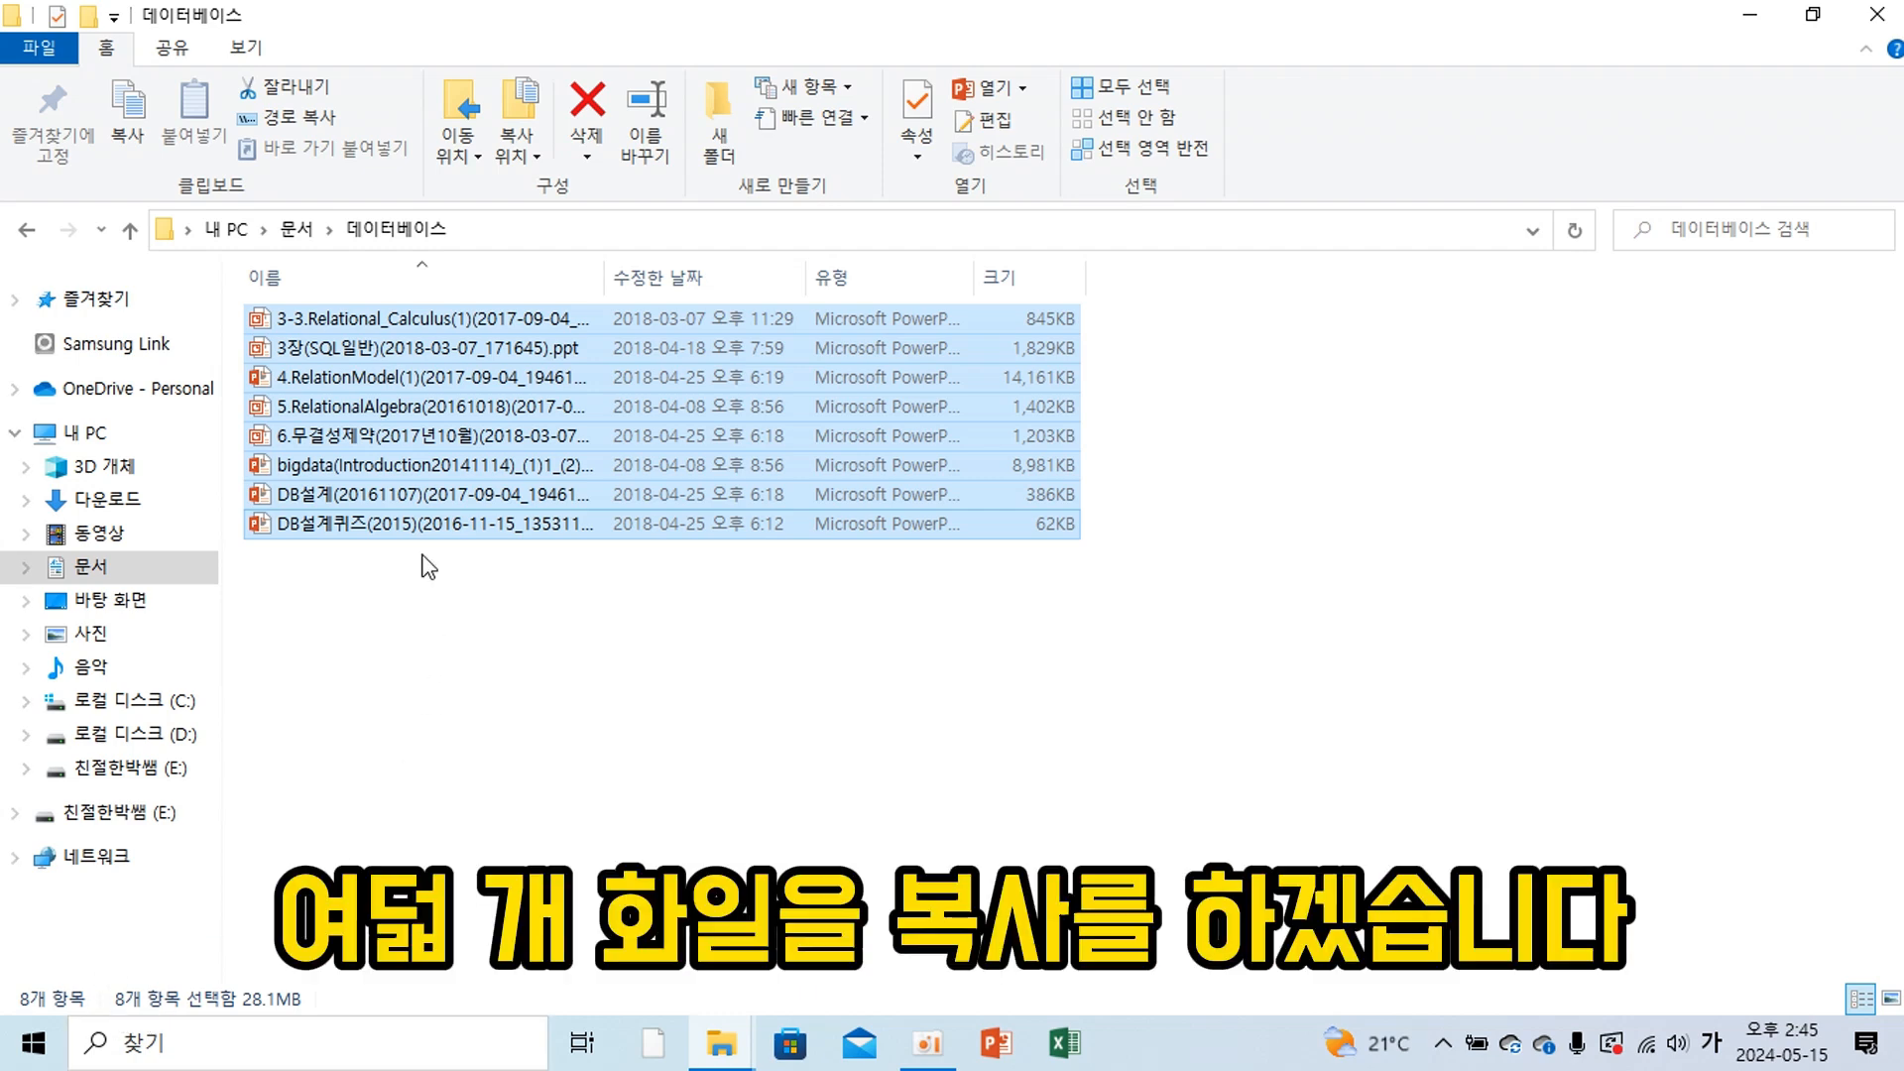
{"action": "left_click", "coordinate": [130, 123]}
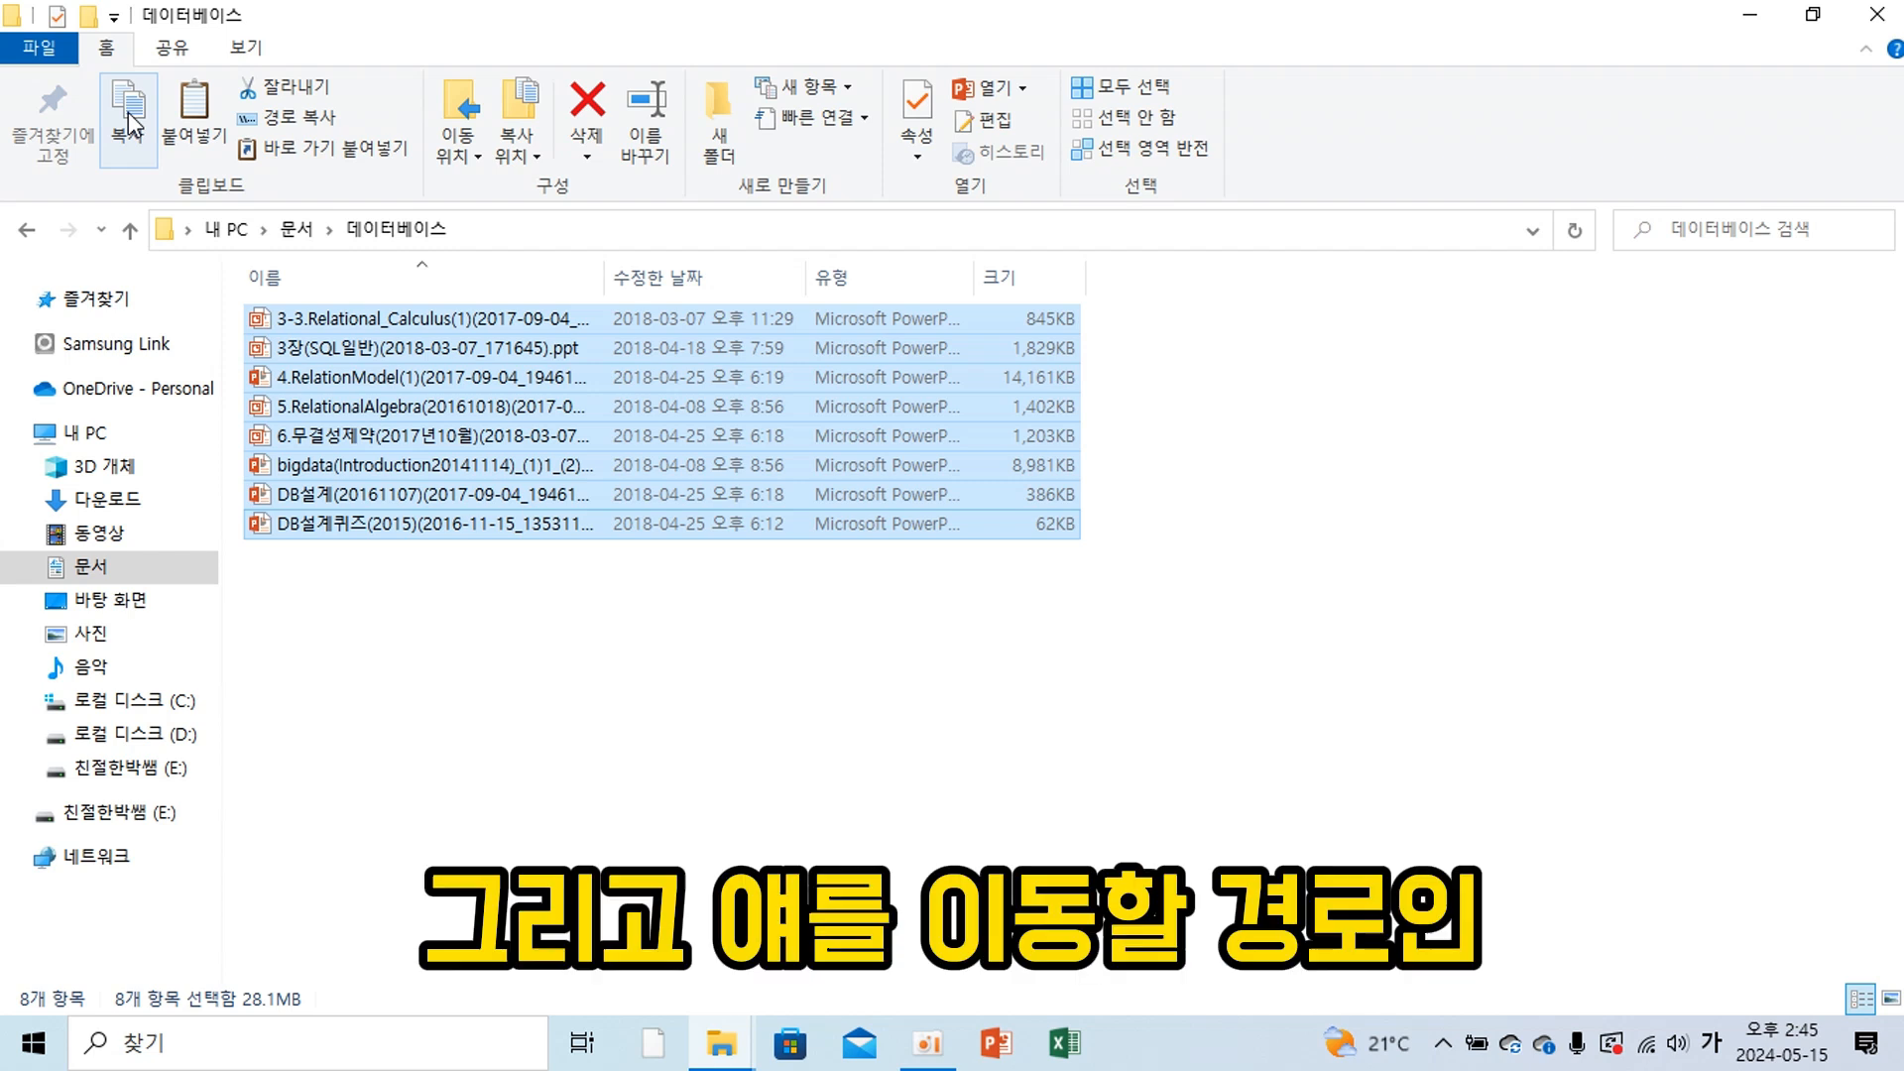
{"action": "left_click", "coordinate": [297, 230]}
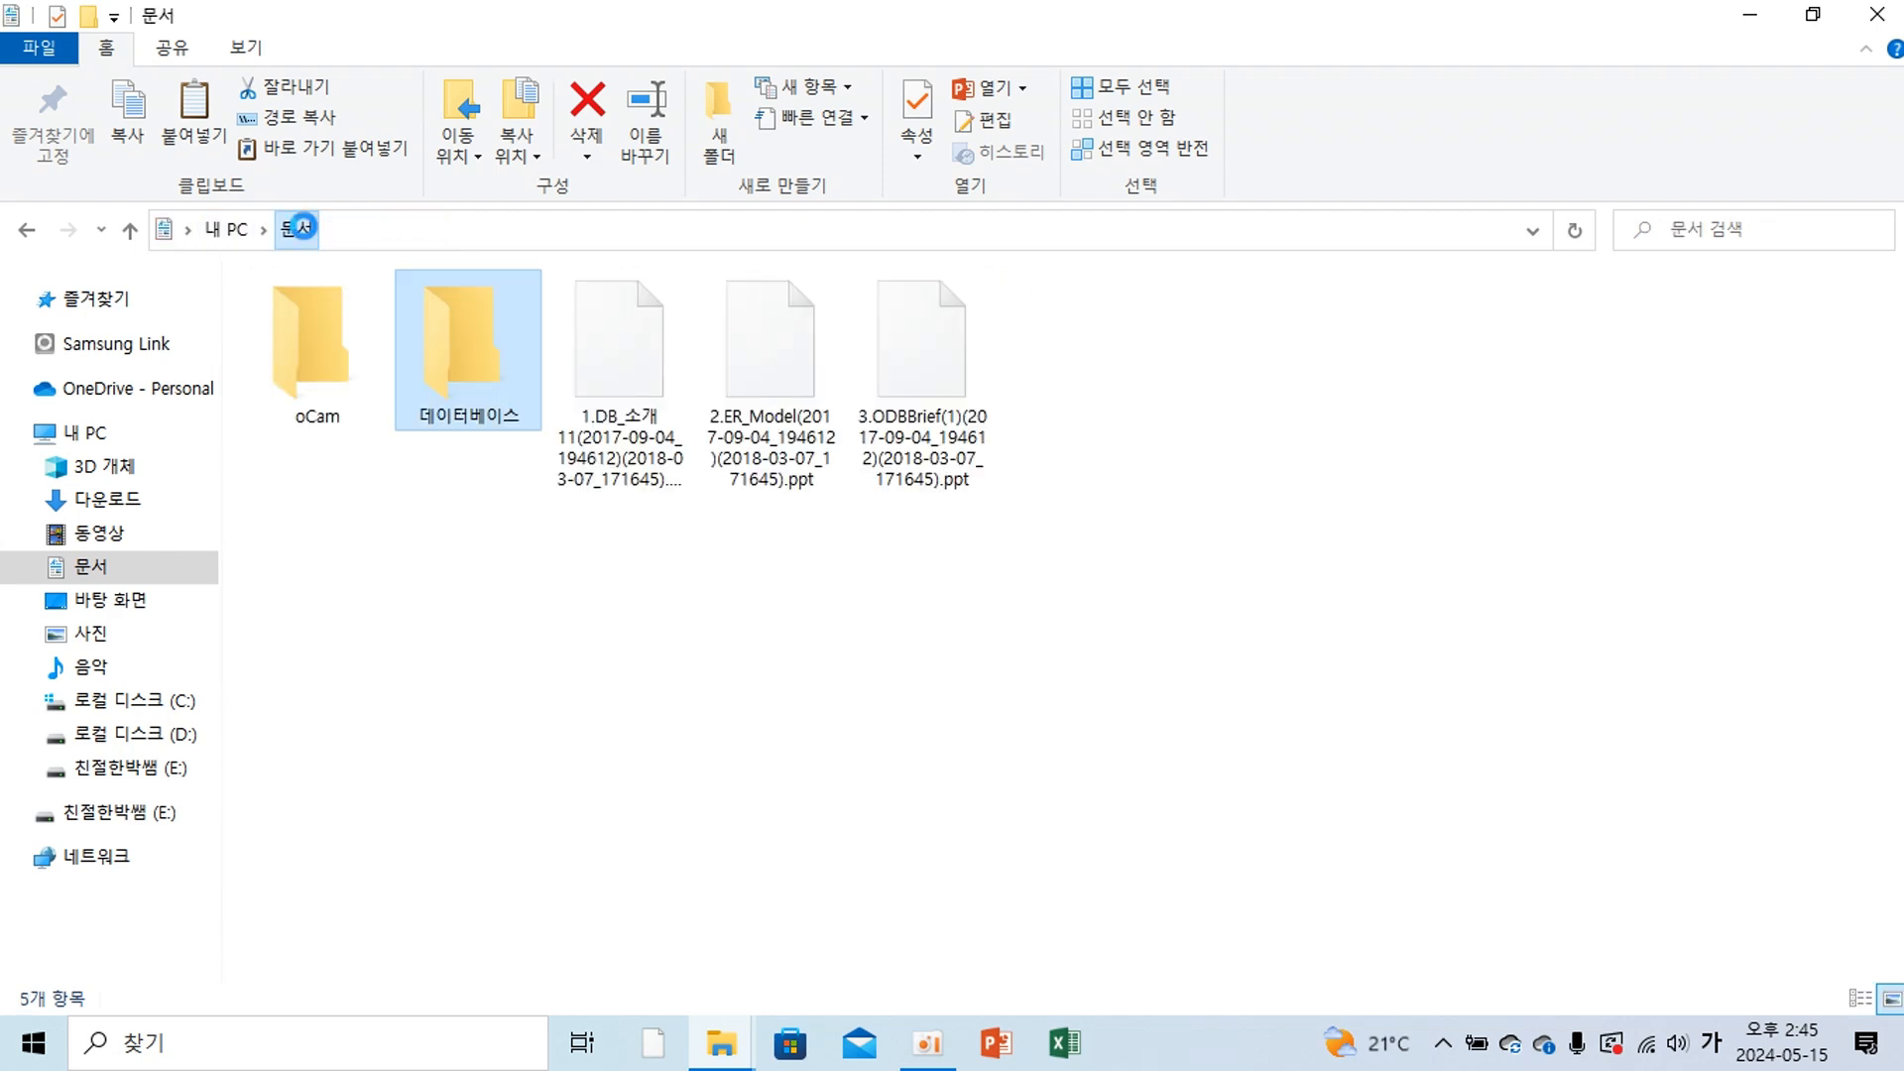
{"action": "left_click", "coordinate": [208, 141]}
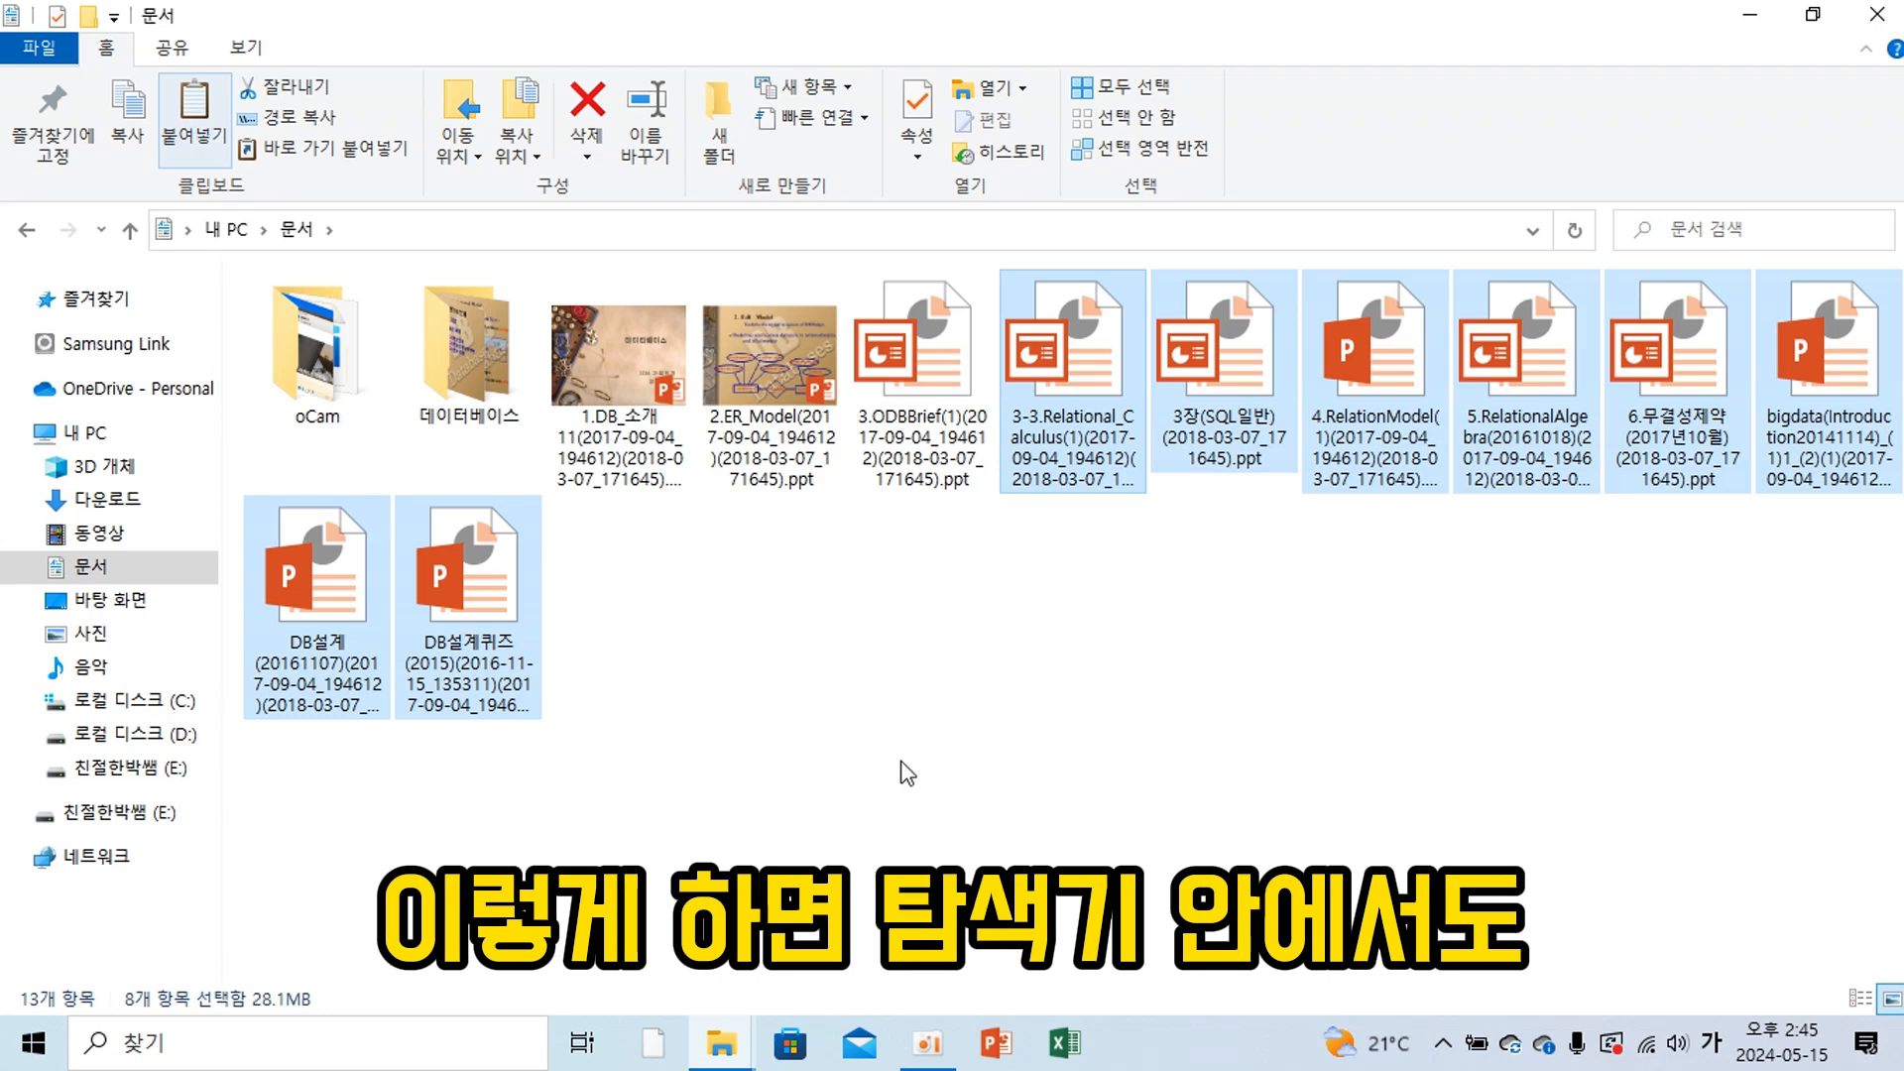
{"action": "left_click", "coordinate": [905, 775]}
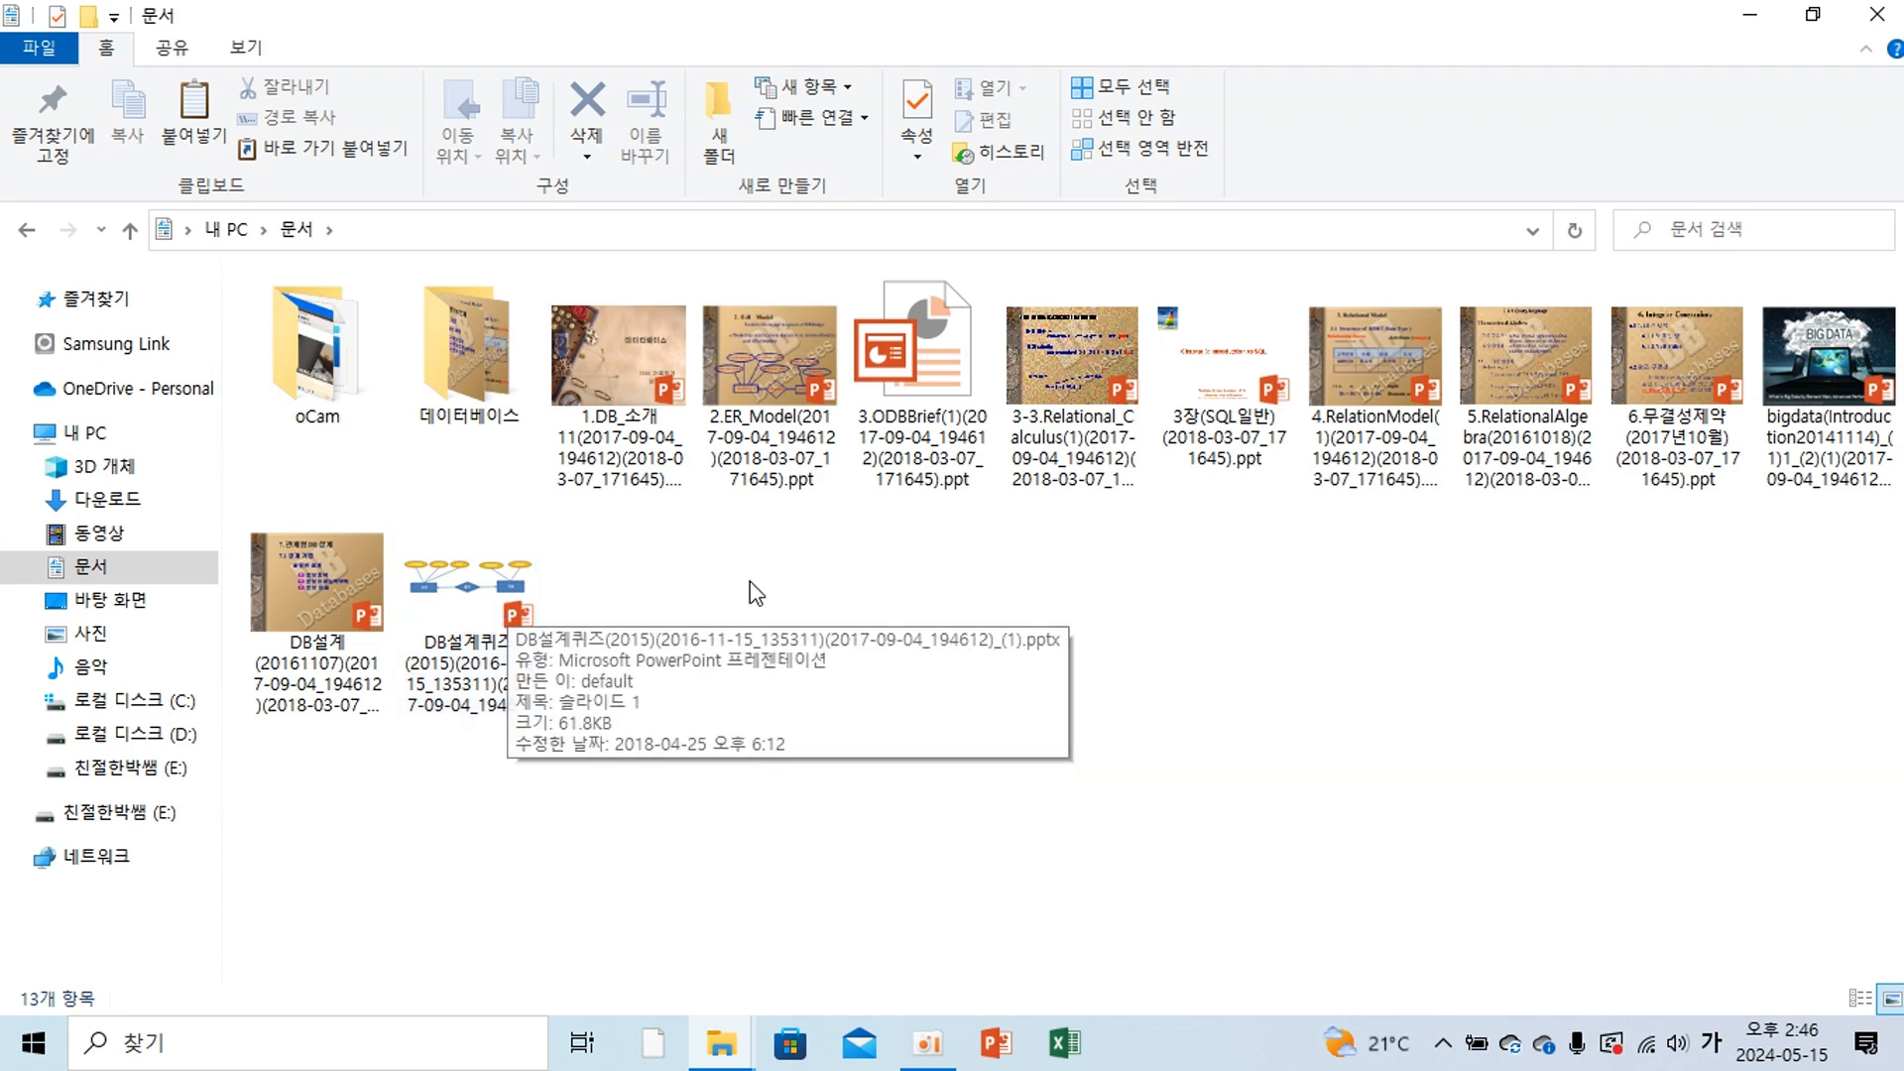
Select the continuous range of files from 1.DB_소개11 through DB설계퀴즈 in 문서 and compress them into a ZIP folder.
{"action": "left_click", "coordinate": [656, 395]}
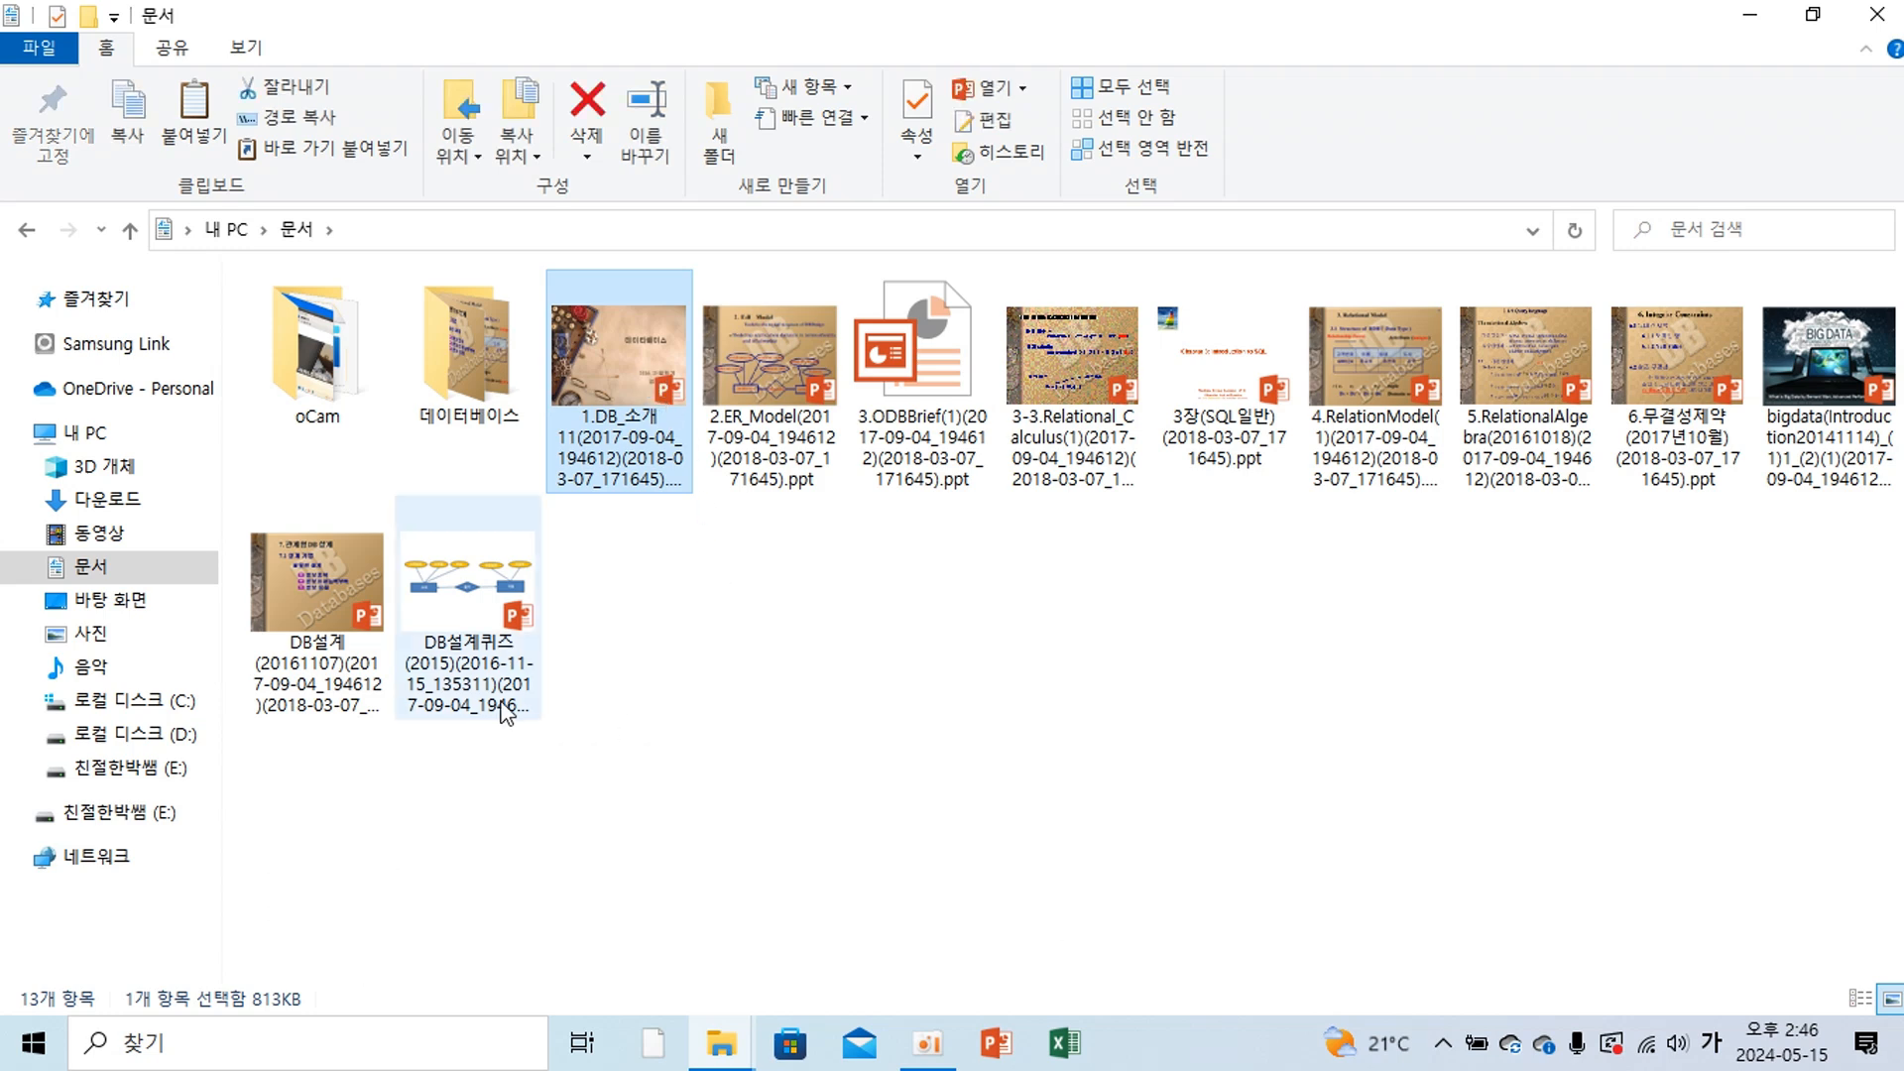
{"action": "left_click", "coordinate": [474, 616], "text": "shift"}
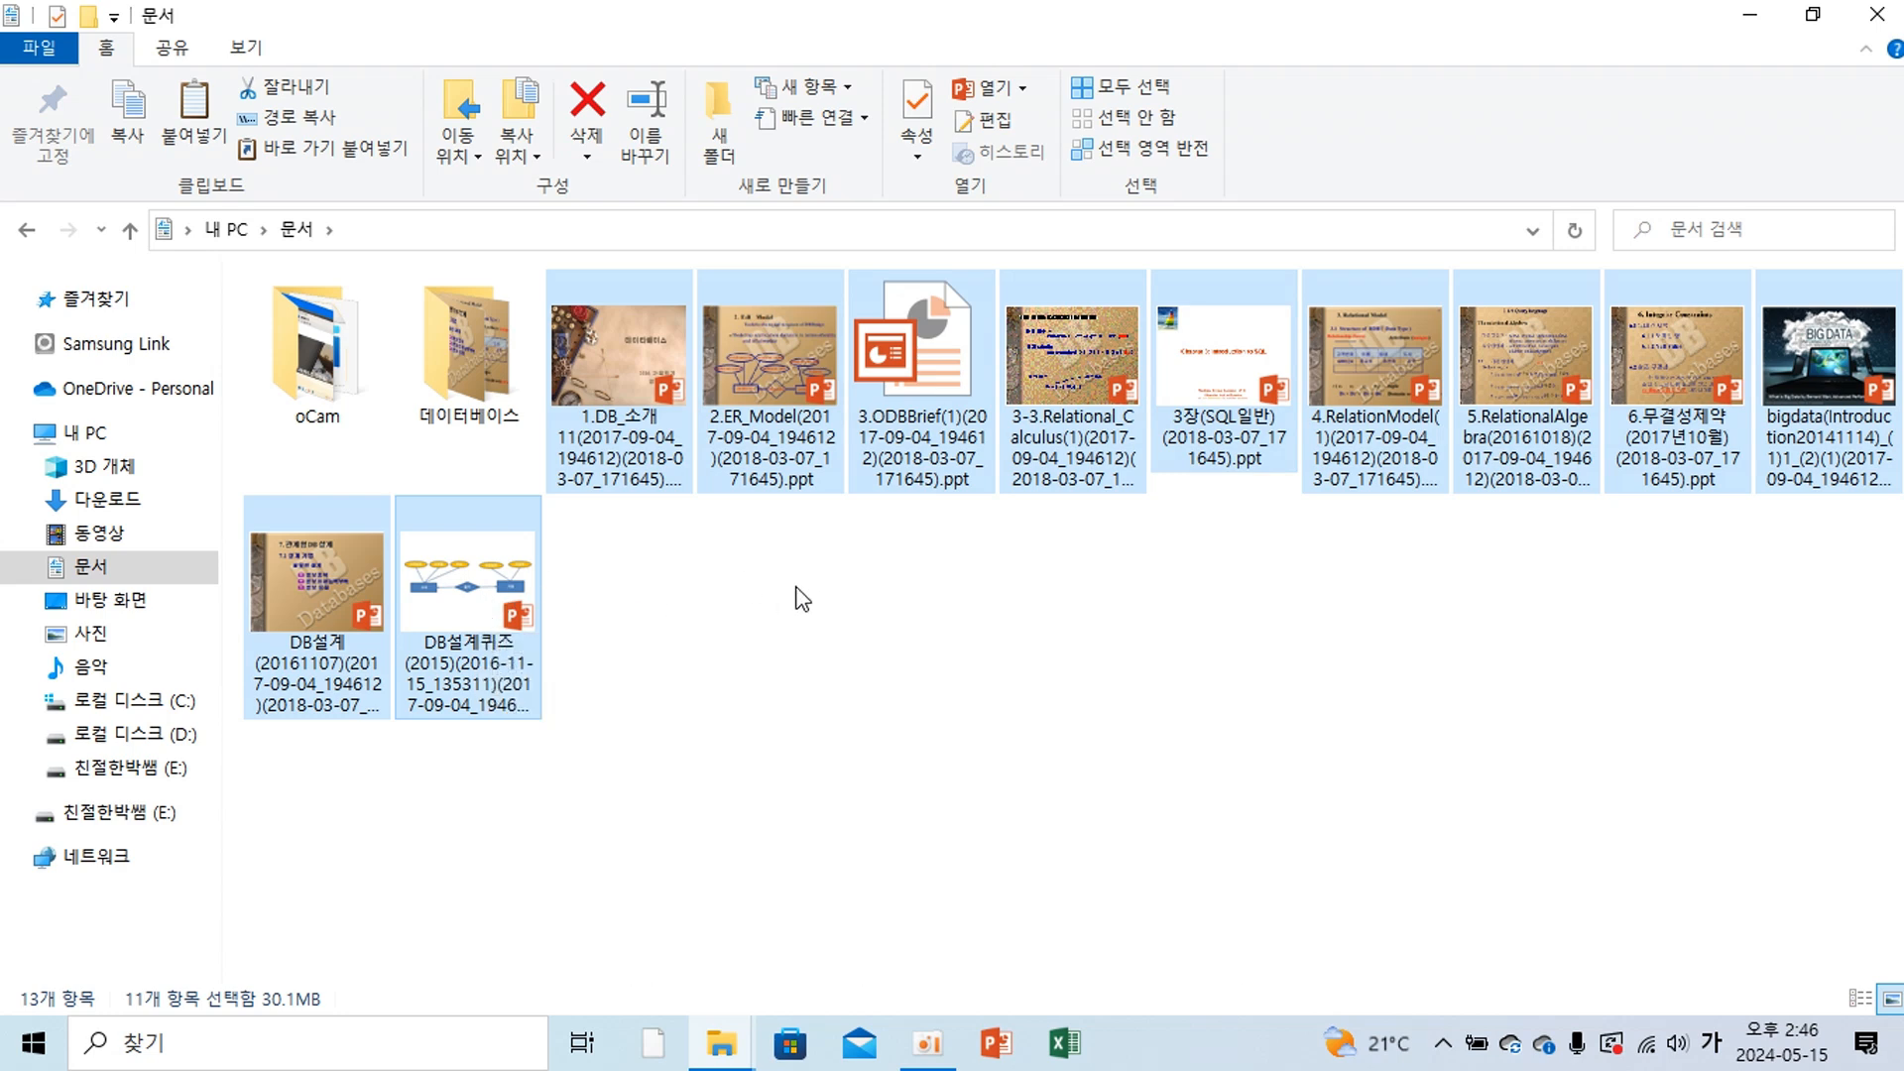
{"action": "right_click", "coordinate": [625, 359]}
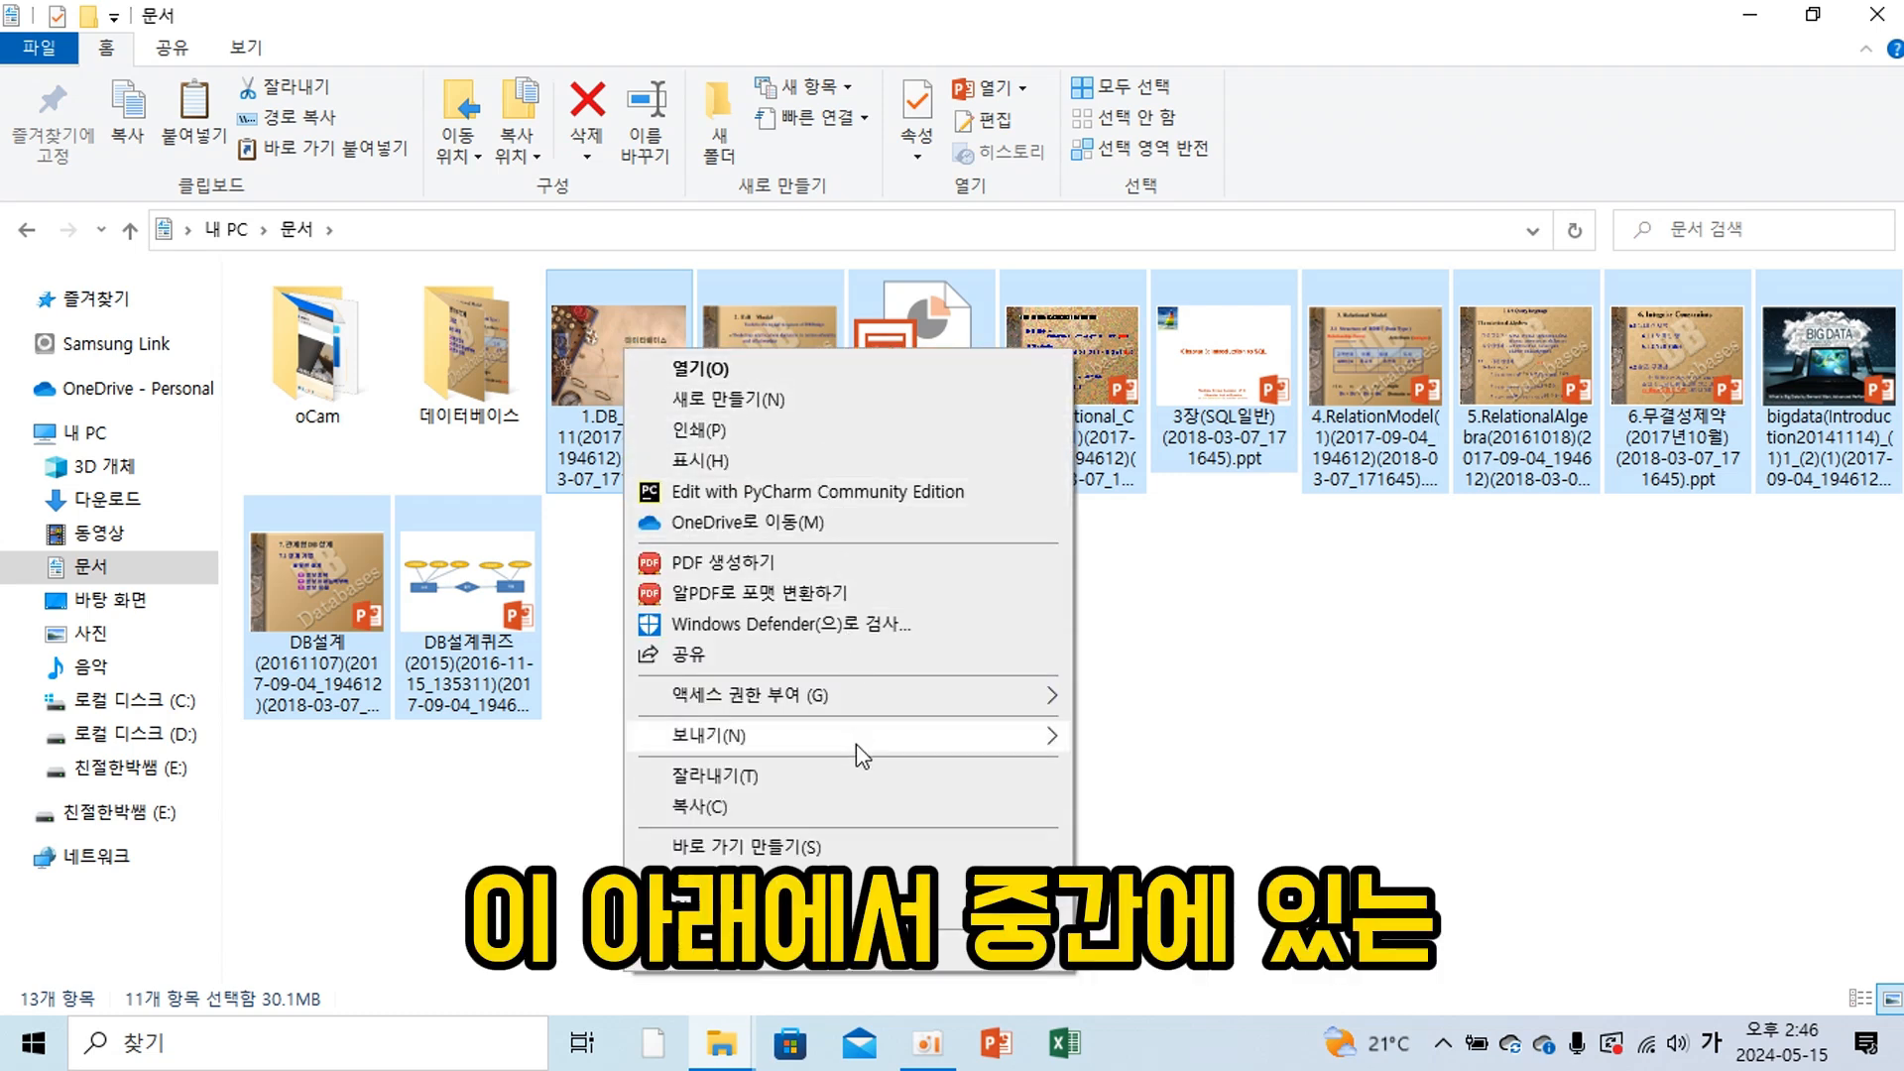
{"action": "mouse_move", "coordinate": [855, 744]}
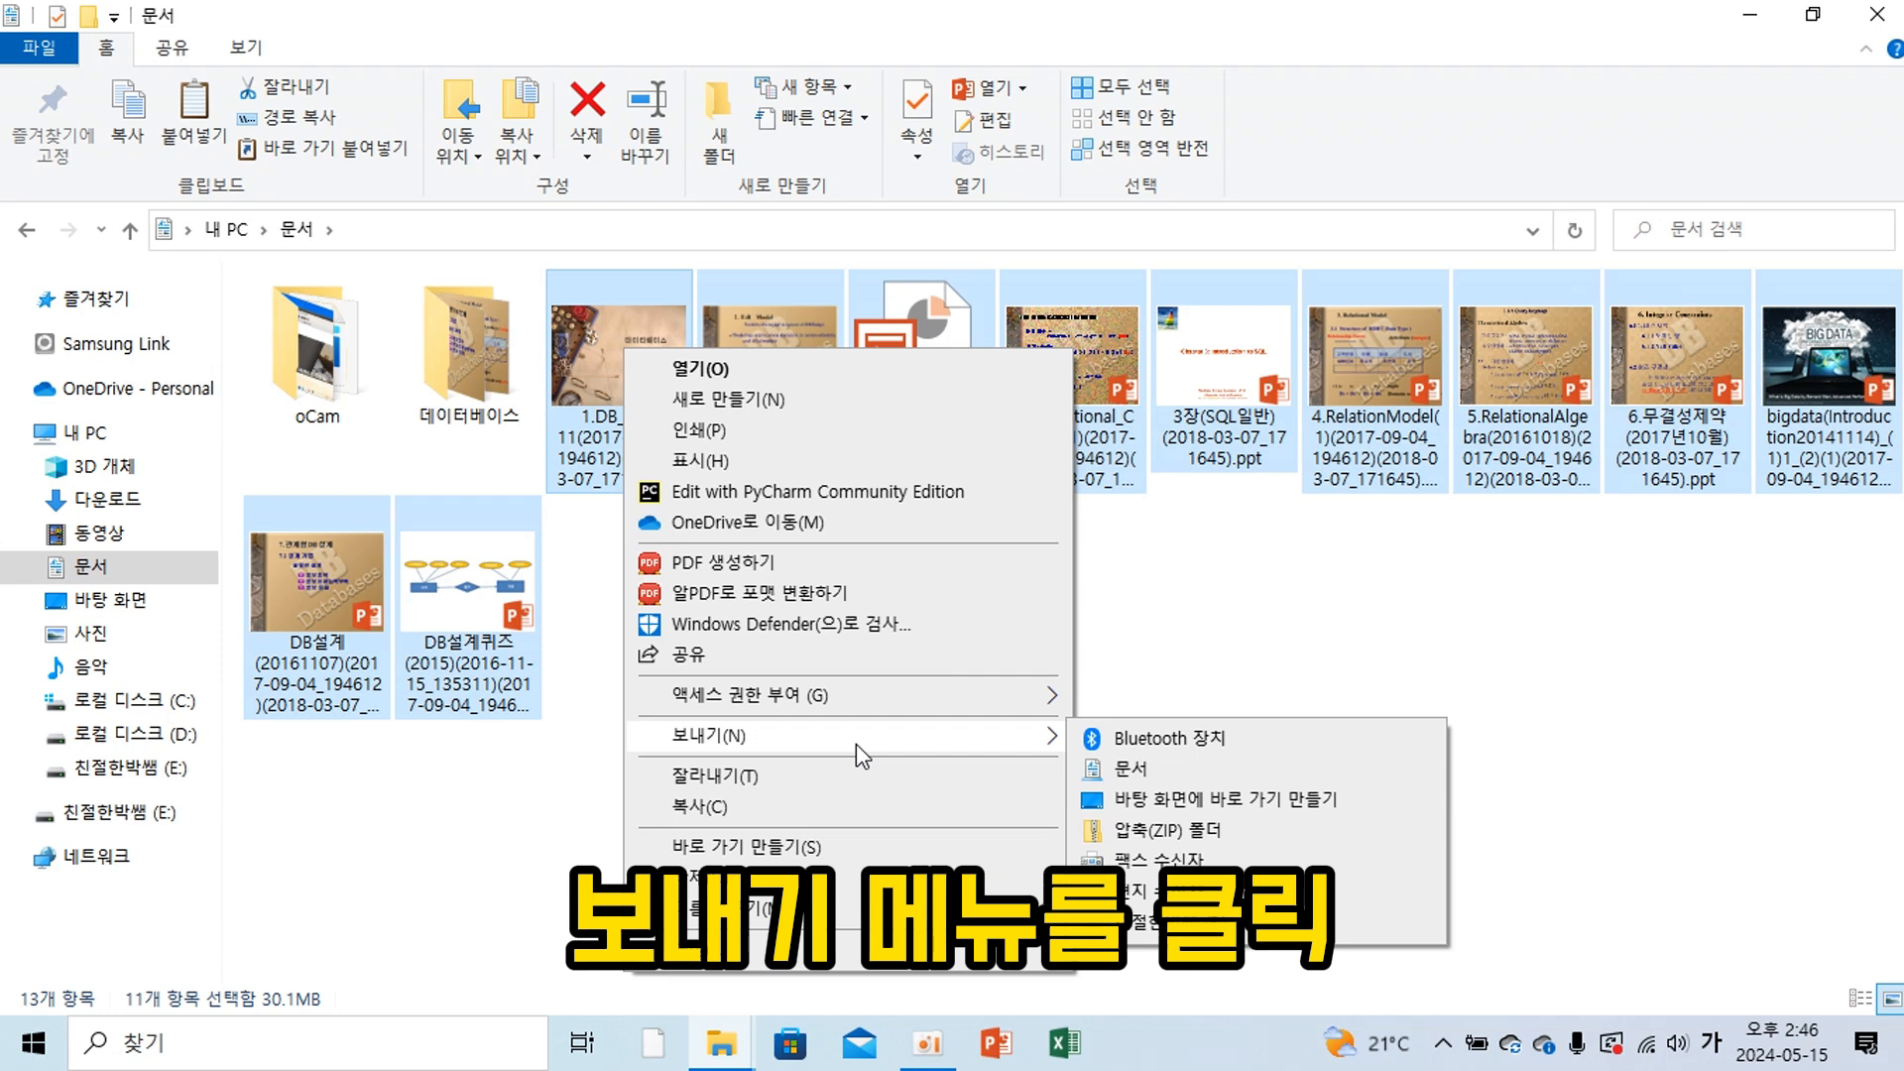
{"action": "left_click", "coordinate": [1187, 838]}
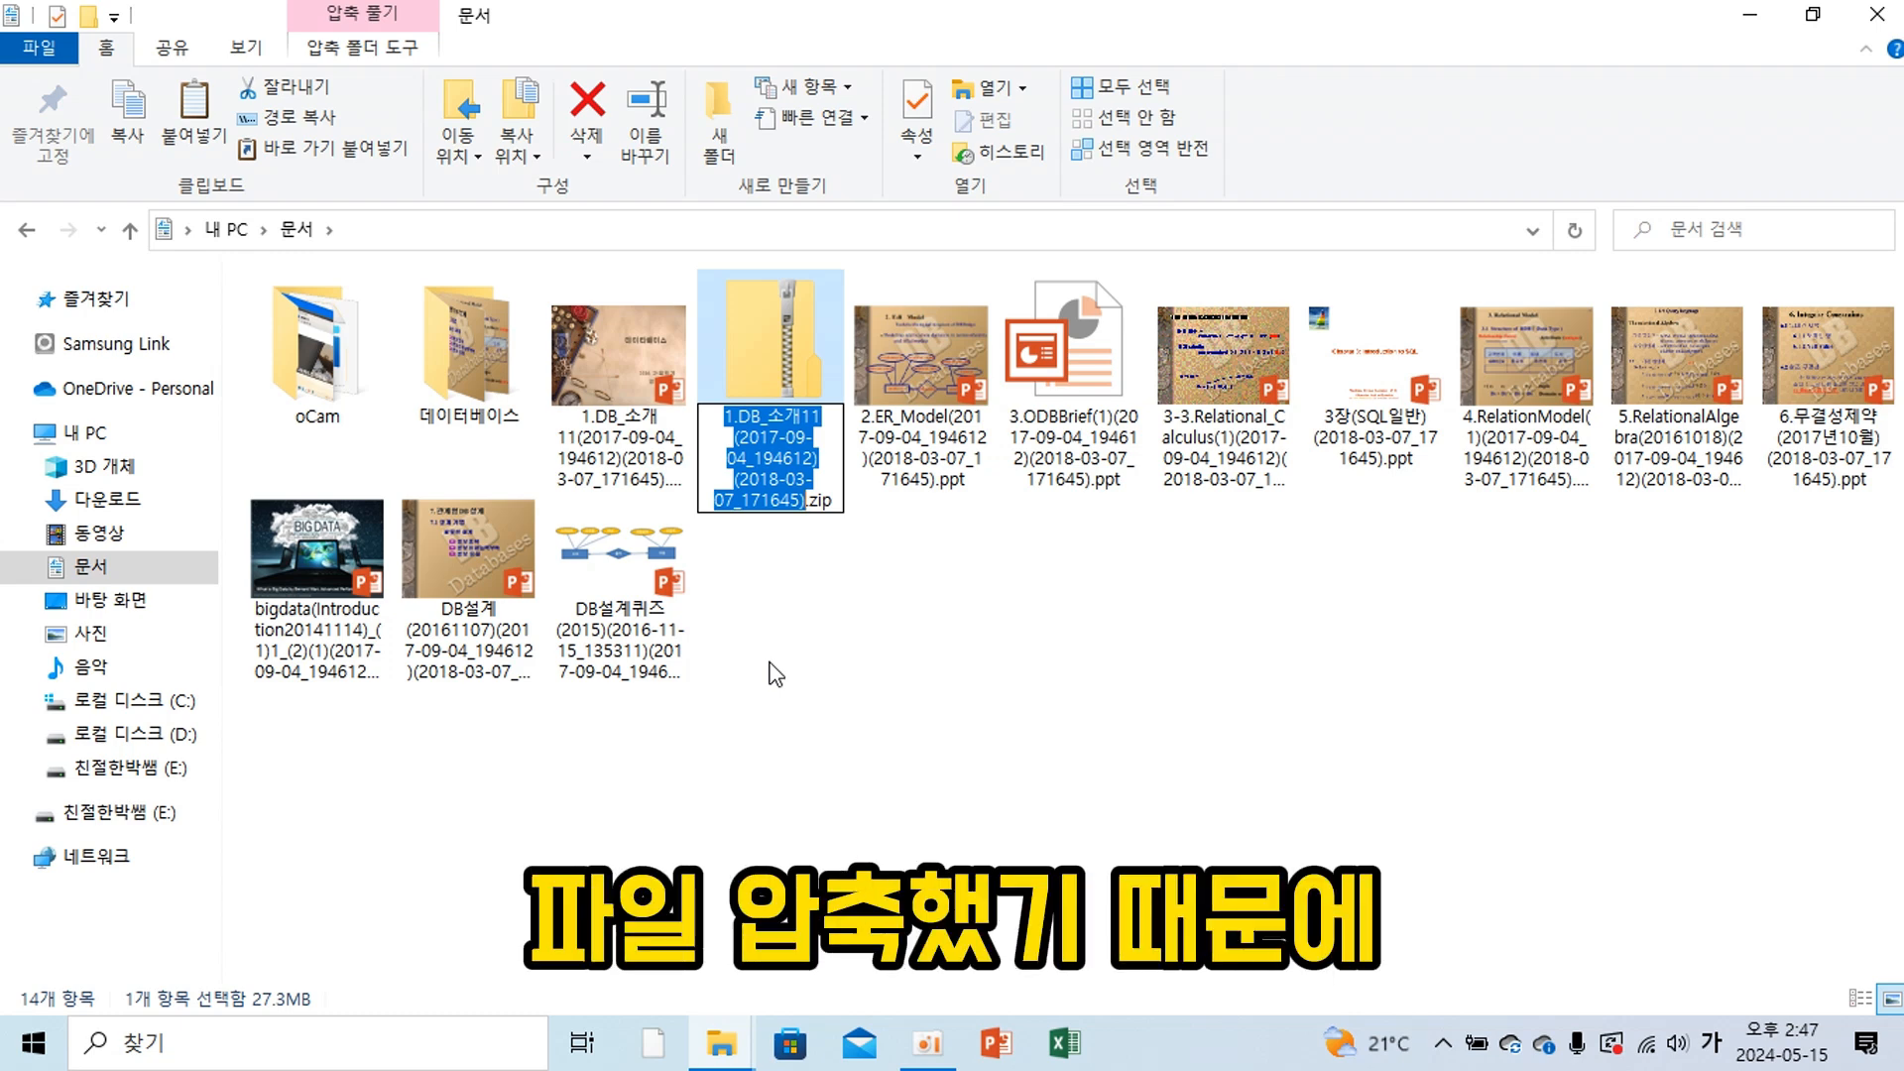
Name the new ZIP file 데이터베이스, keeping the .zip extension.
{"action": "type", "text": "데이"}
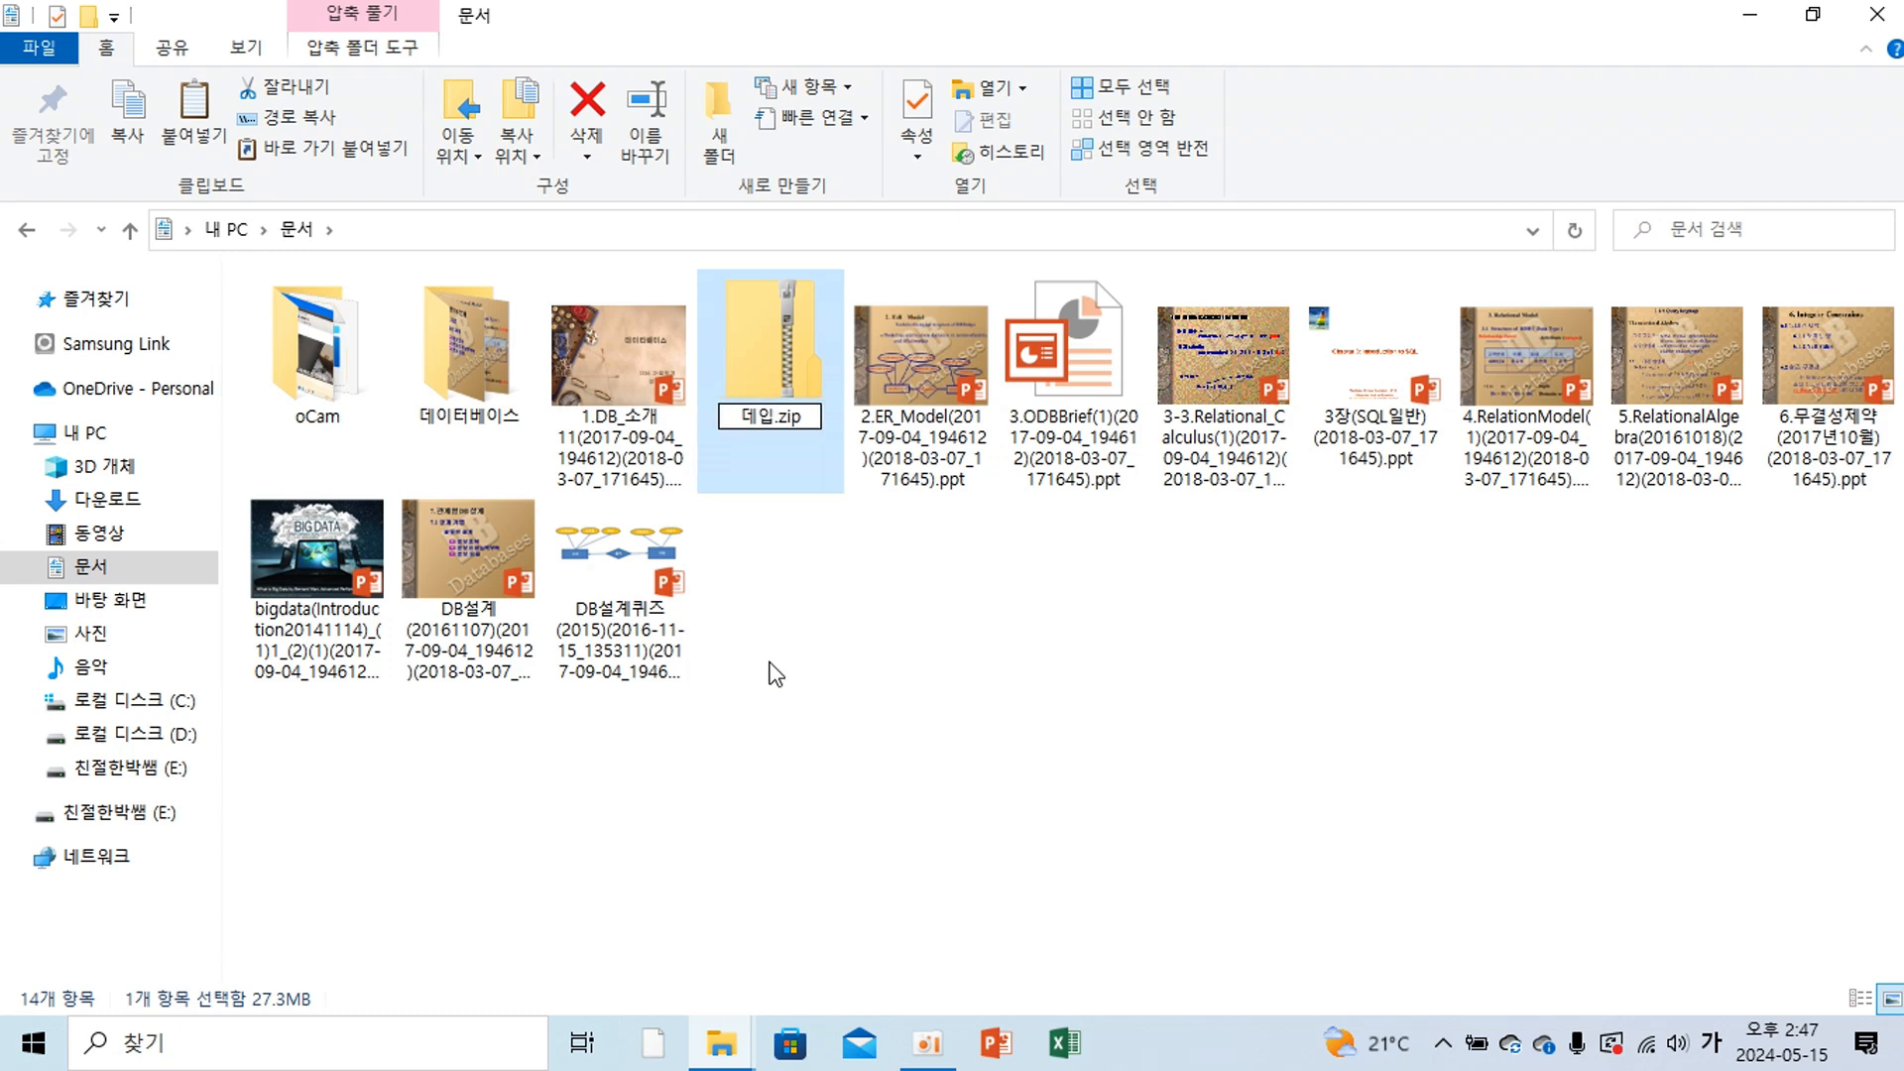
{"action": "type", "text": "터베이스"}
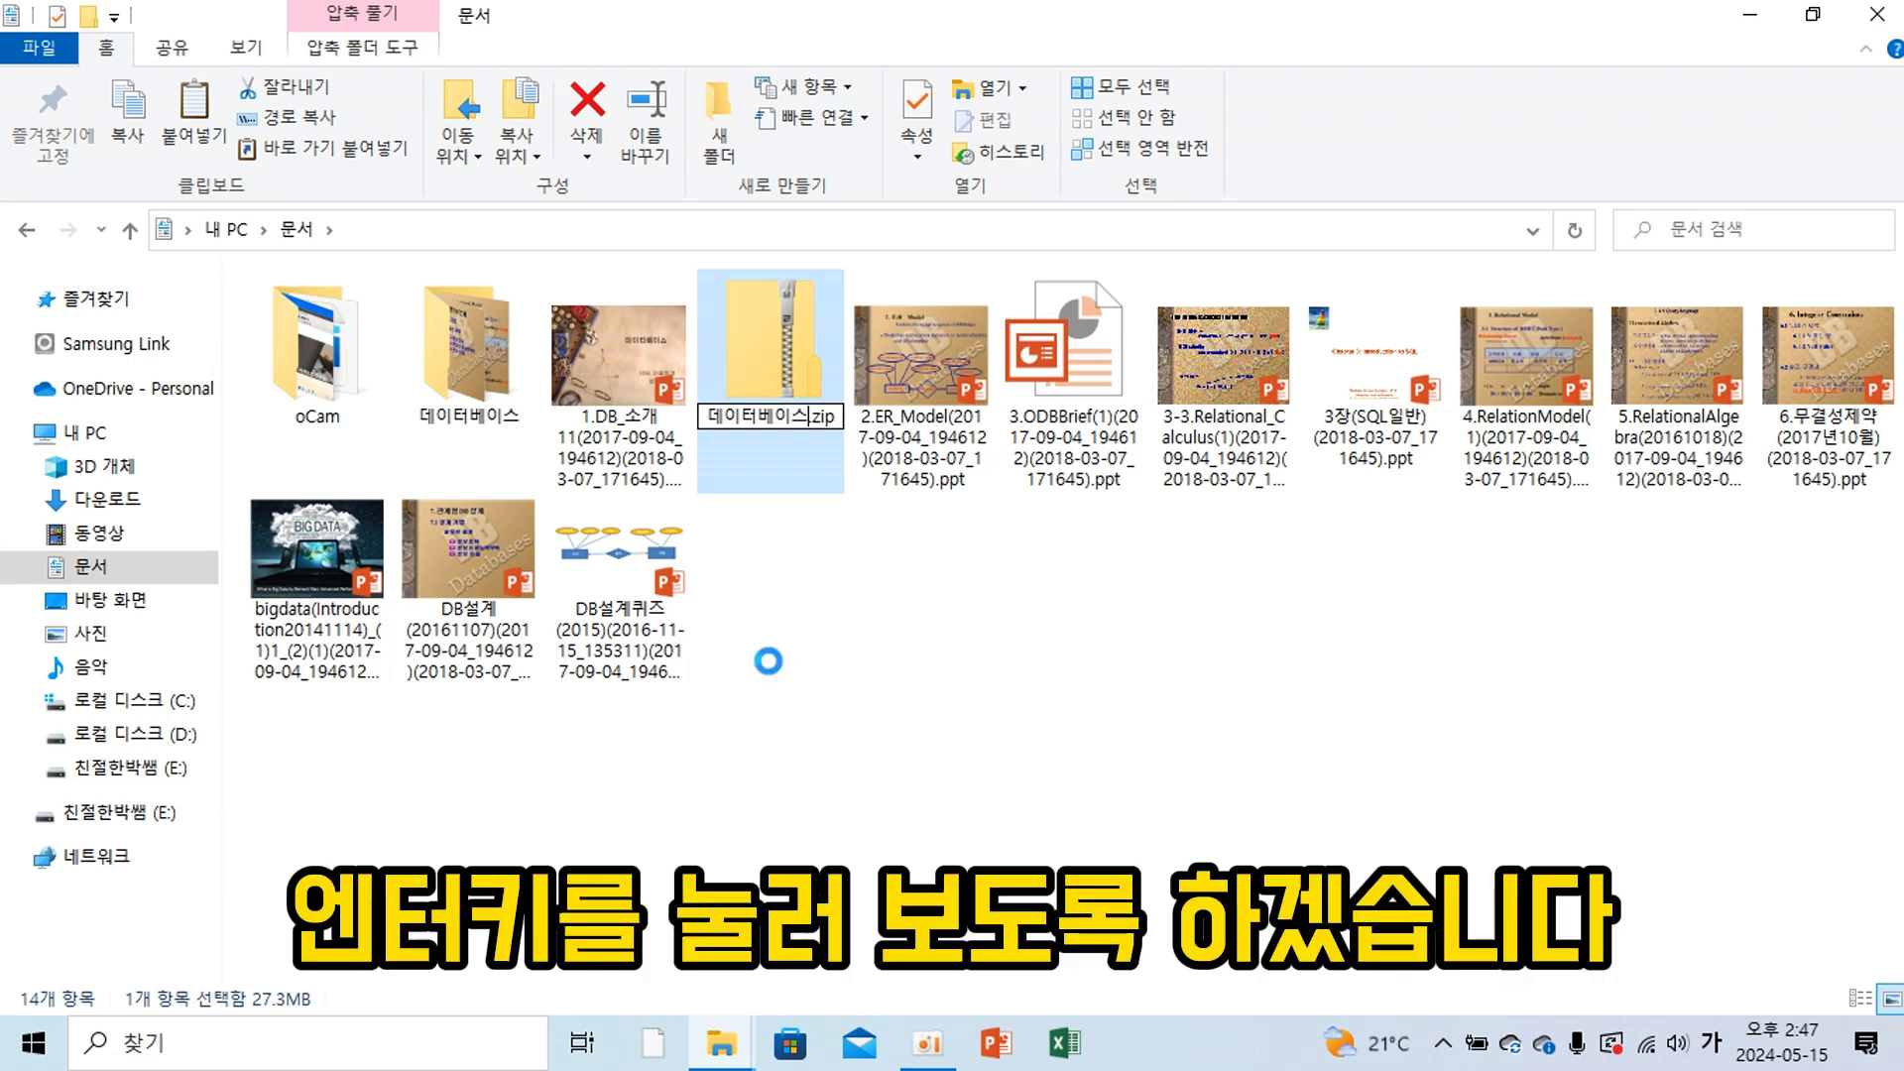
{"action": "key", "text": "Return"}
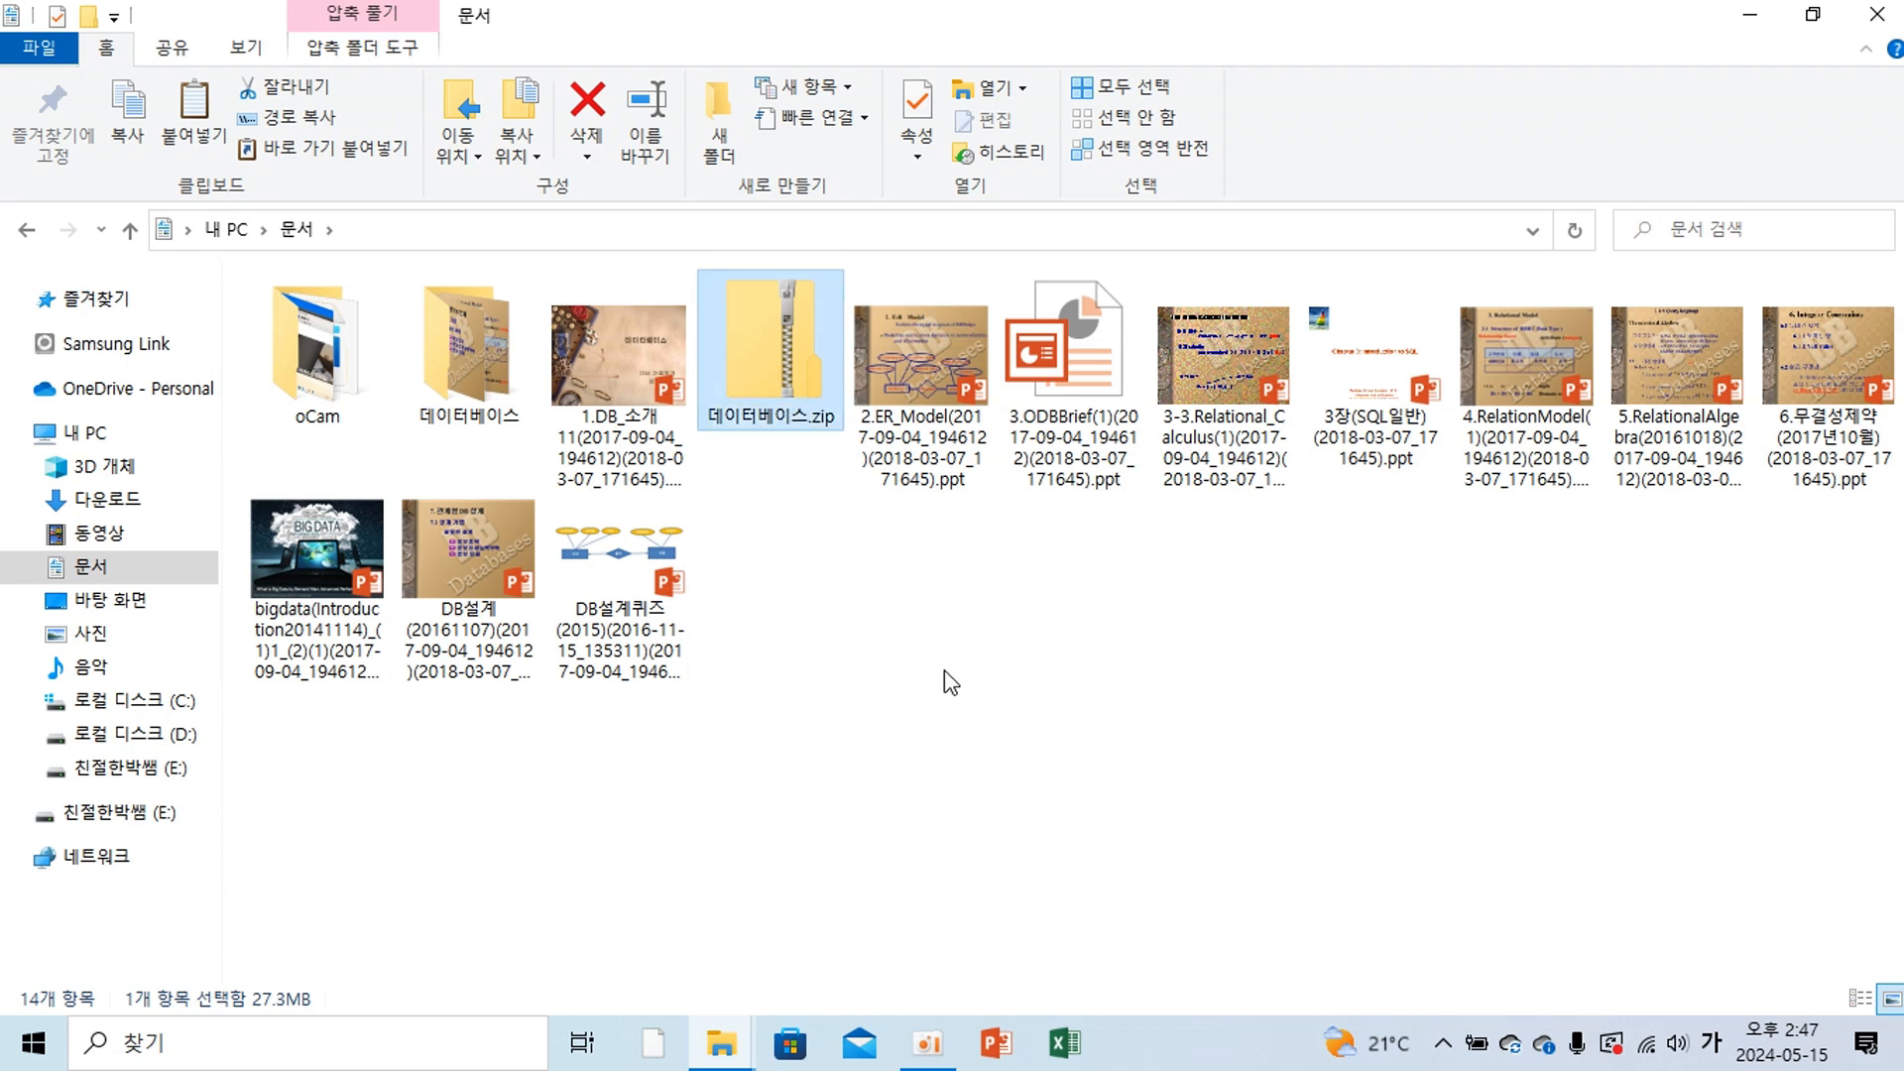
{"action": "left_click", "coordinate": [992, 649]}
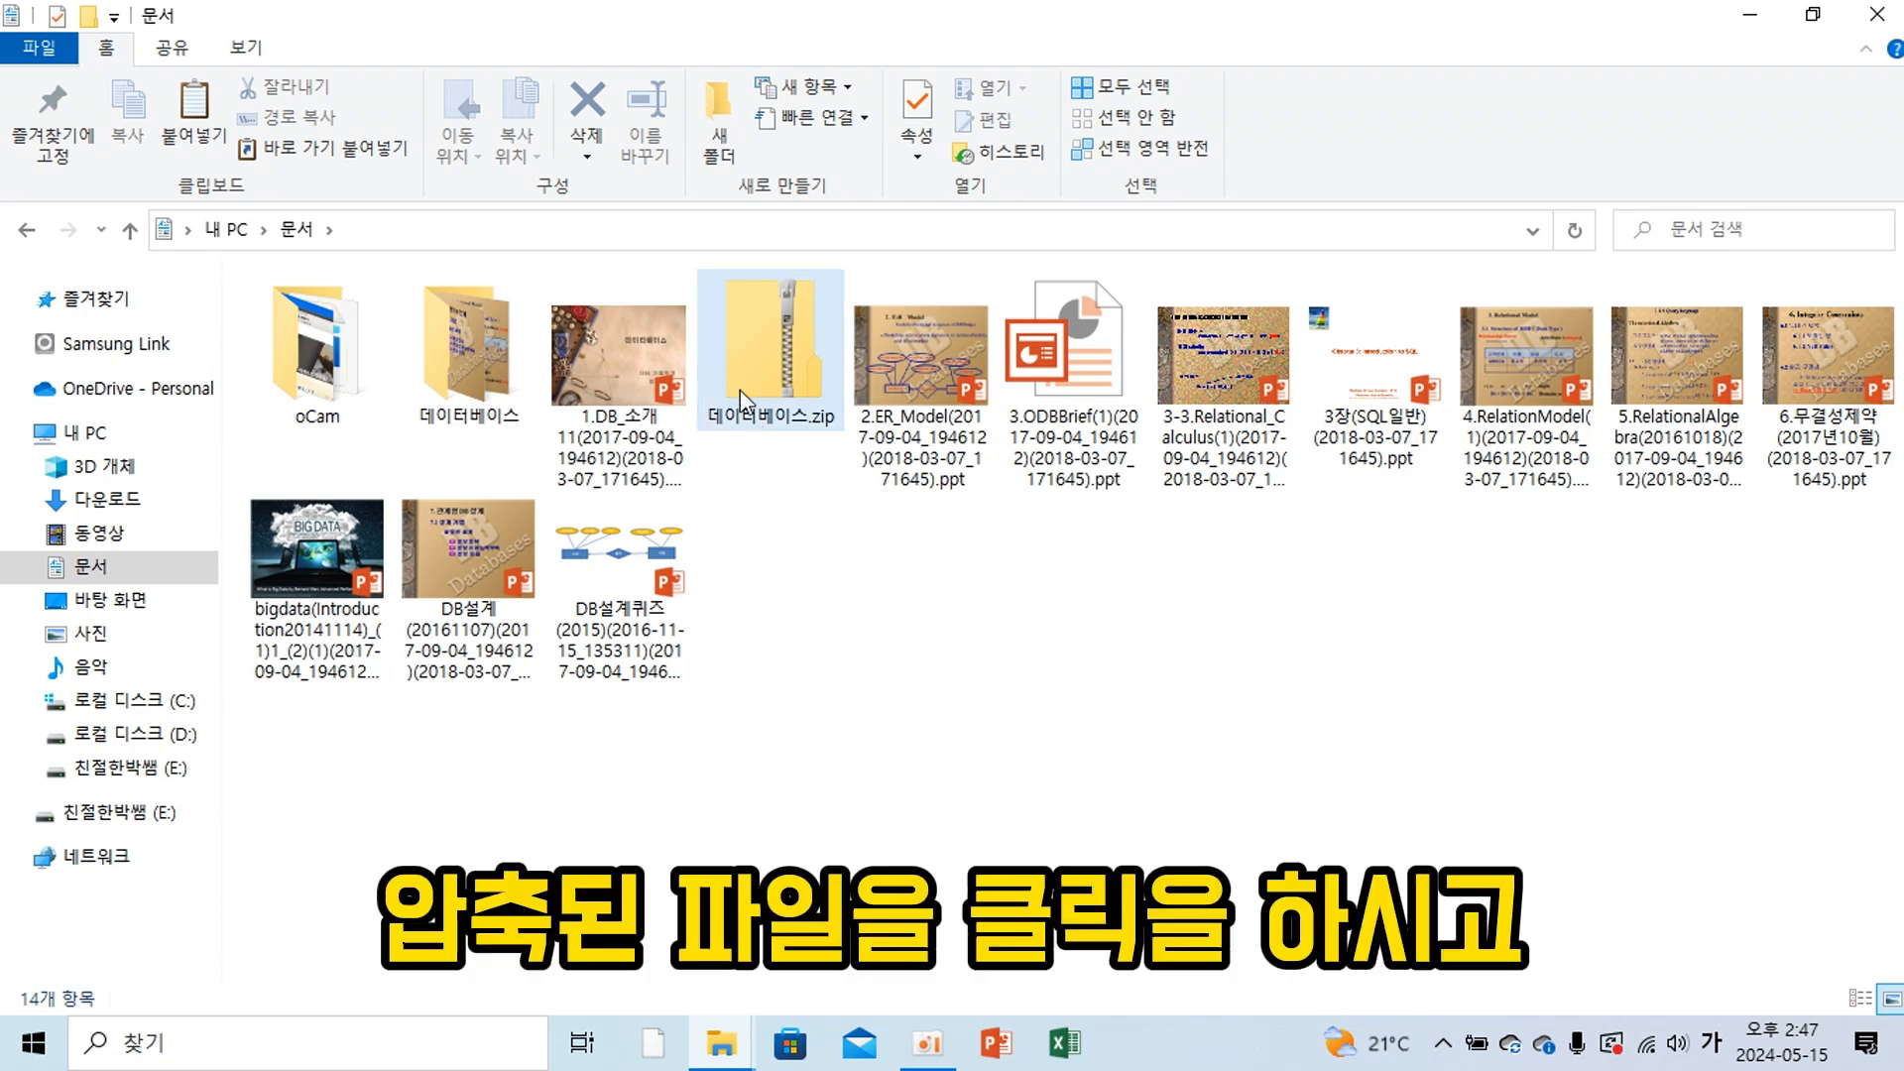
Extract 데이터베이스.zip to the proposed 데이터베이스 folder in 문서, overwriting the files with the same names.
{"action": "left_click", "coordinate": [753, 353]}
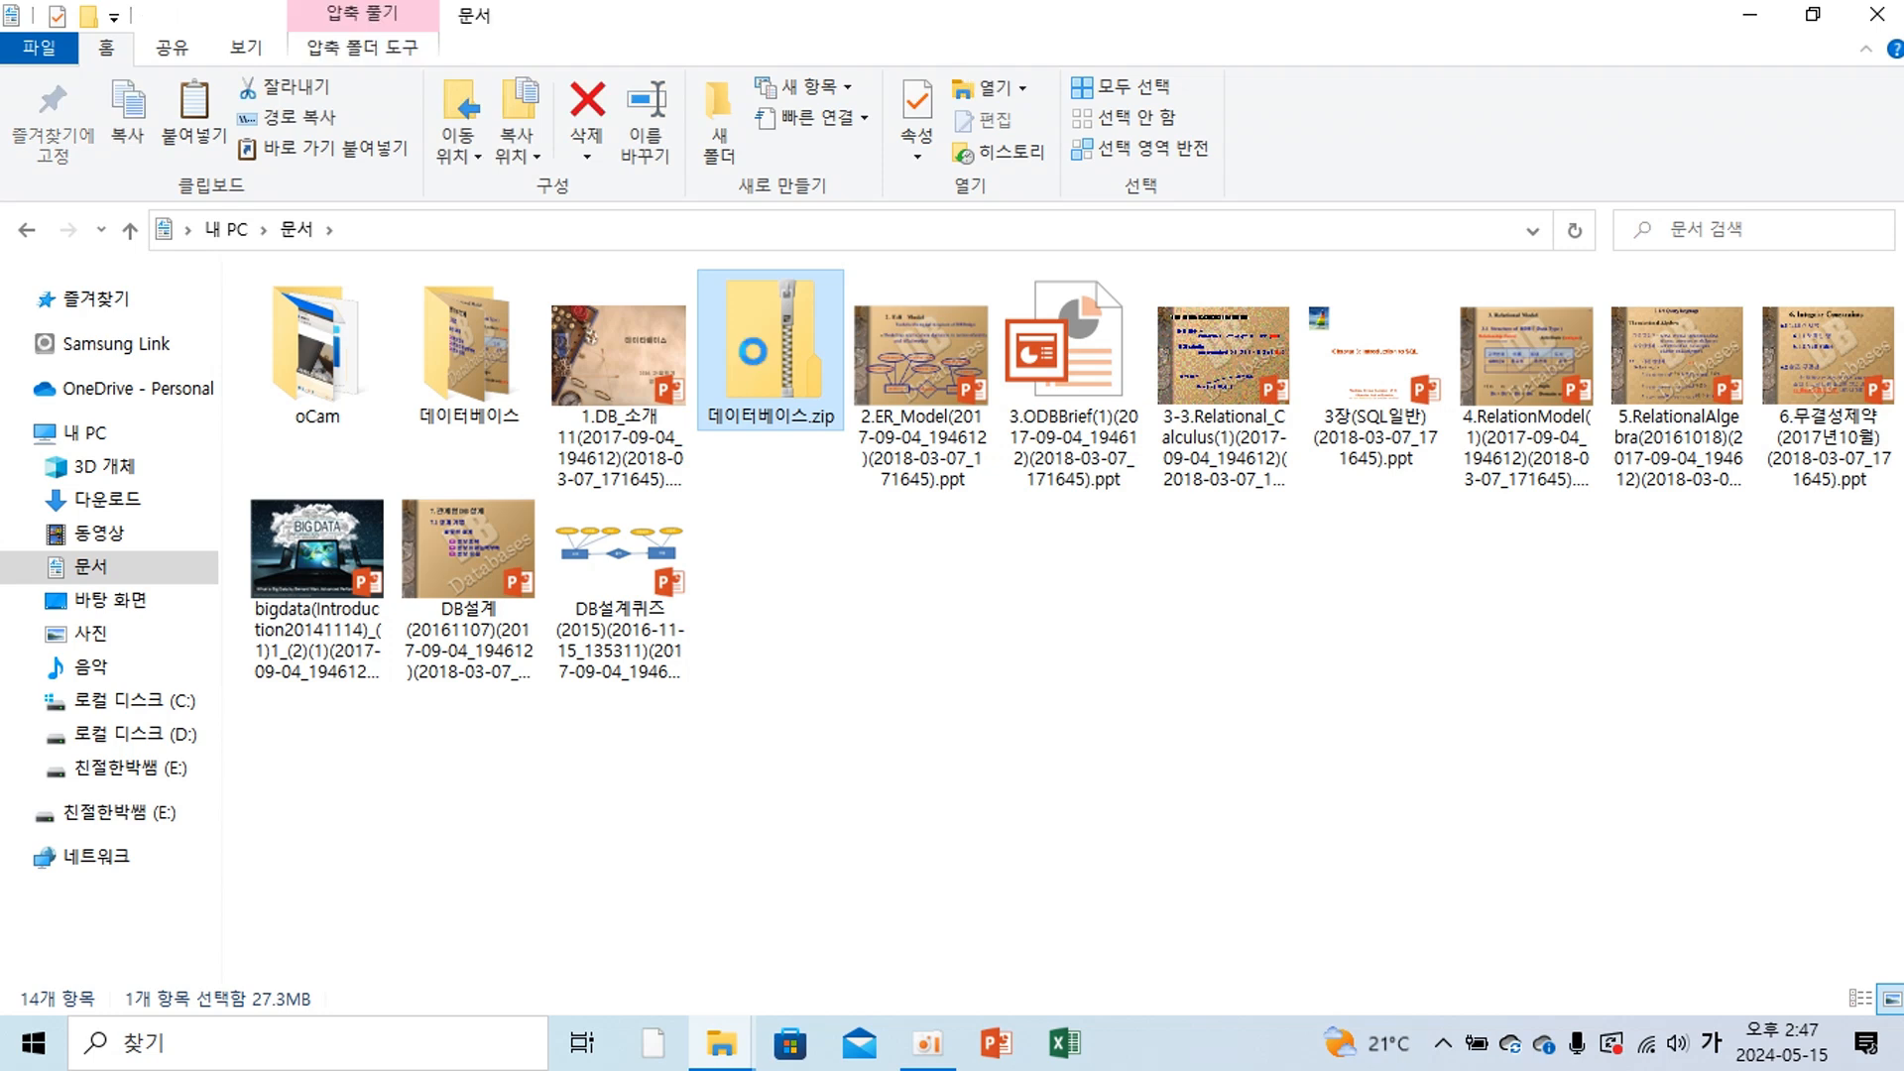
{"action": "right_click", "coordinate": [754, 353]}
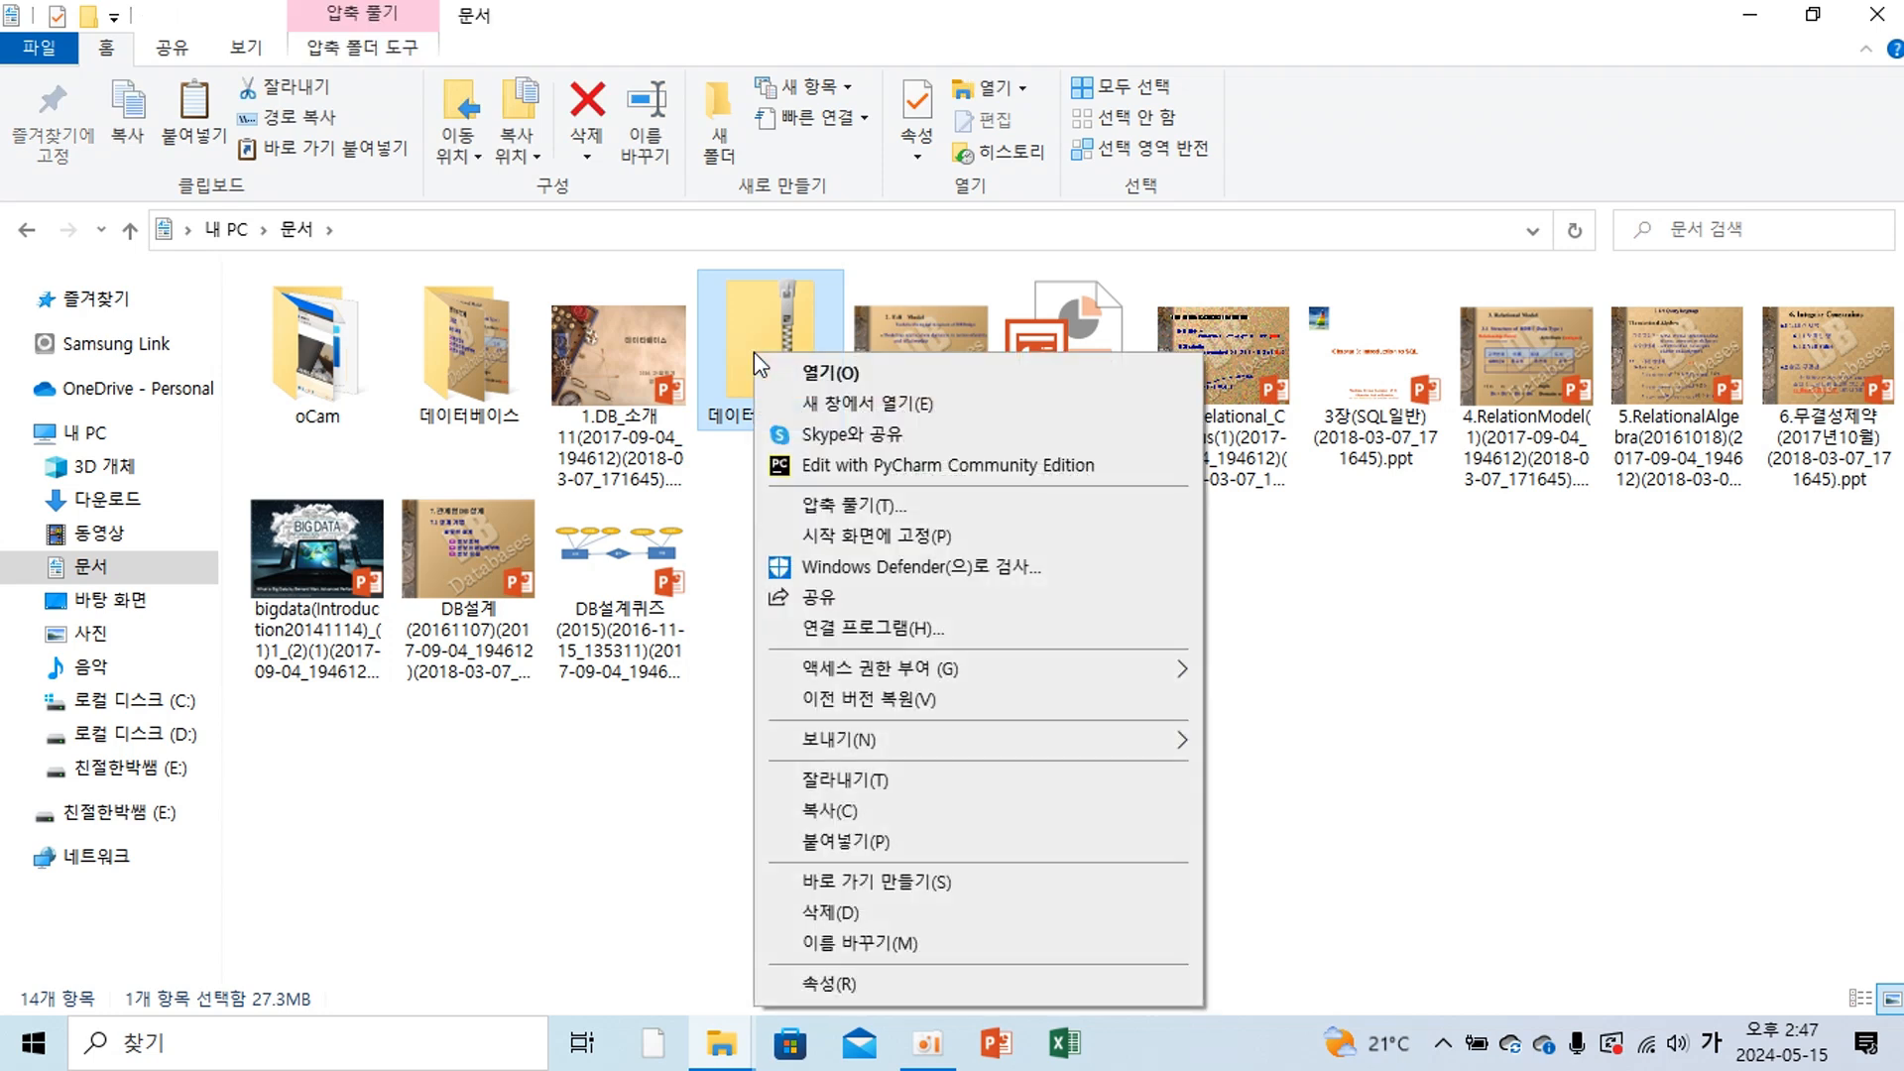
{"action": "left_click", "coordinate": [846, 506]}
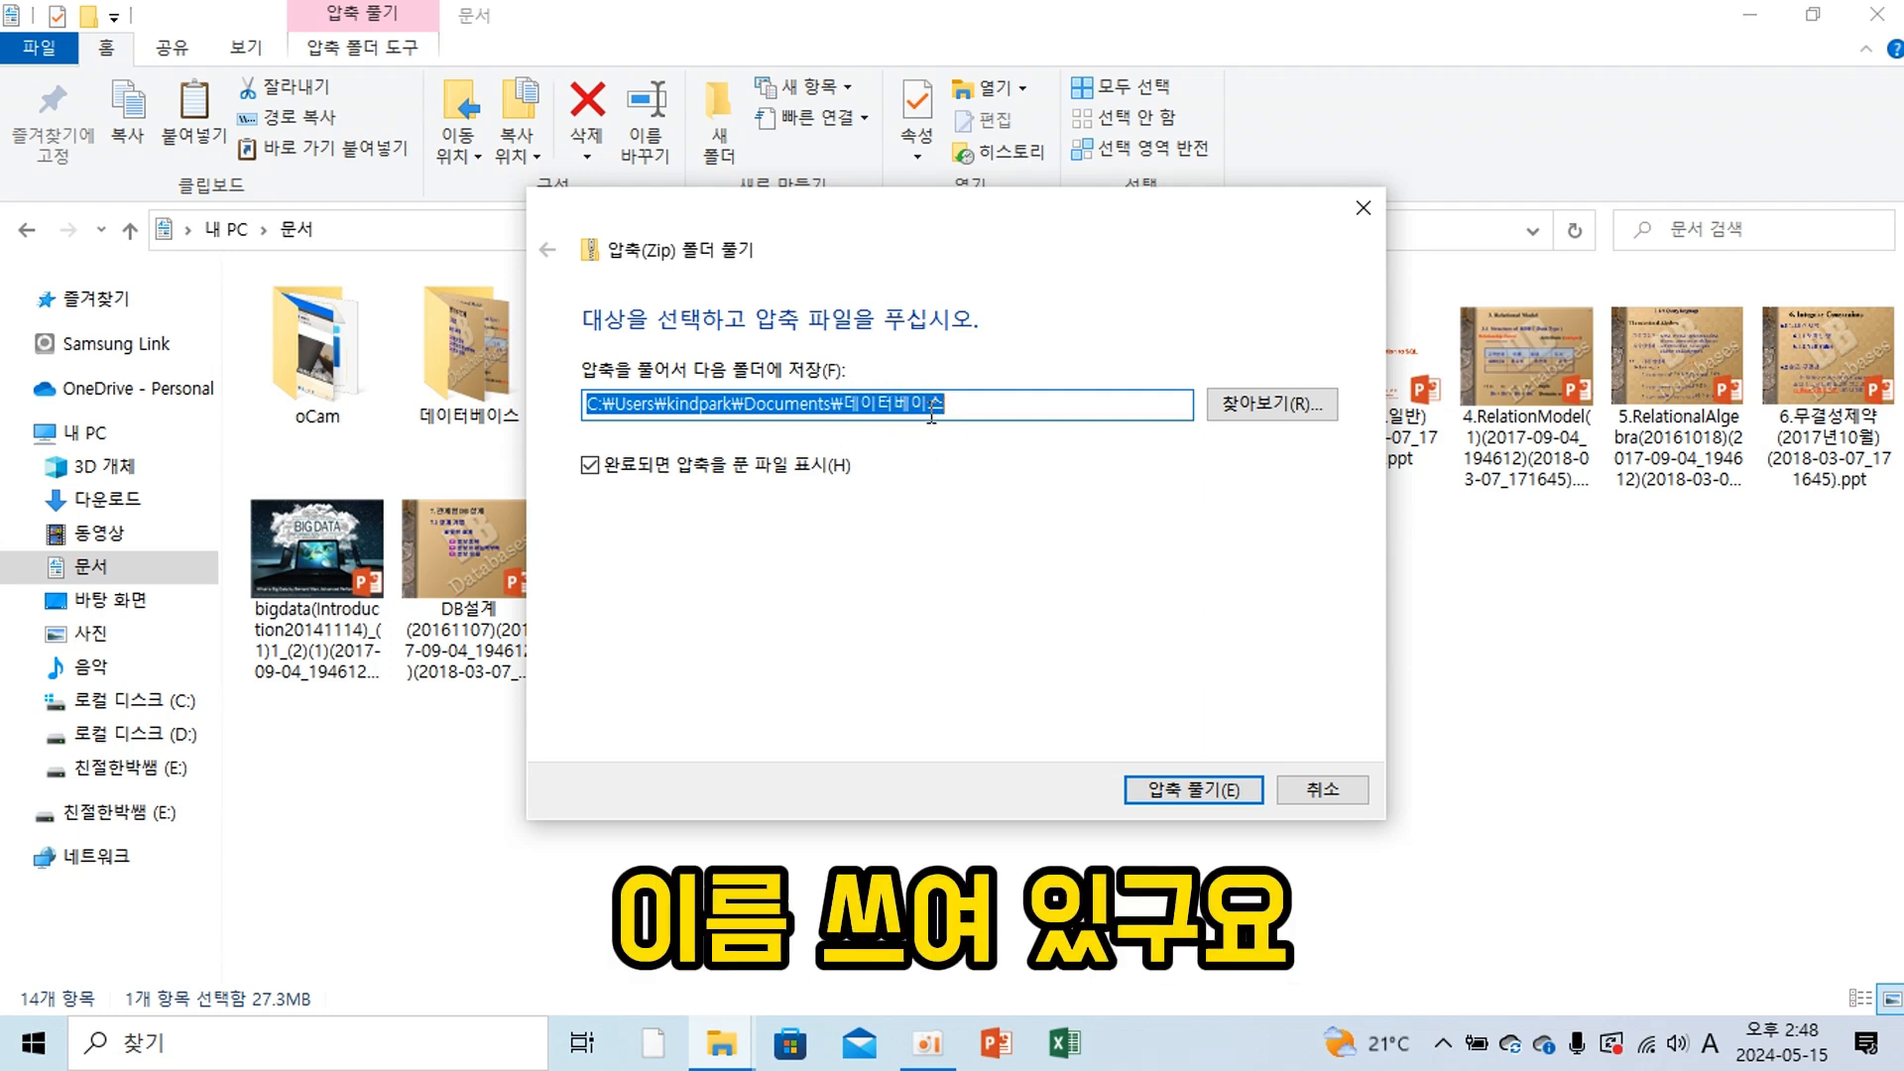
{"action": "left_click", "coordinate": [1218, 800]}
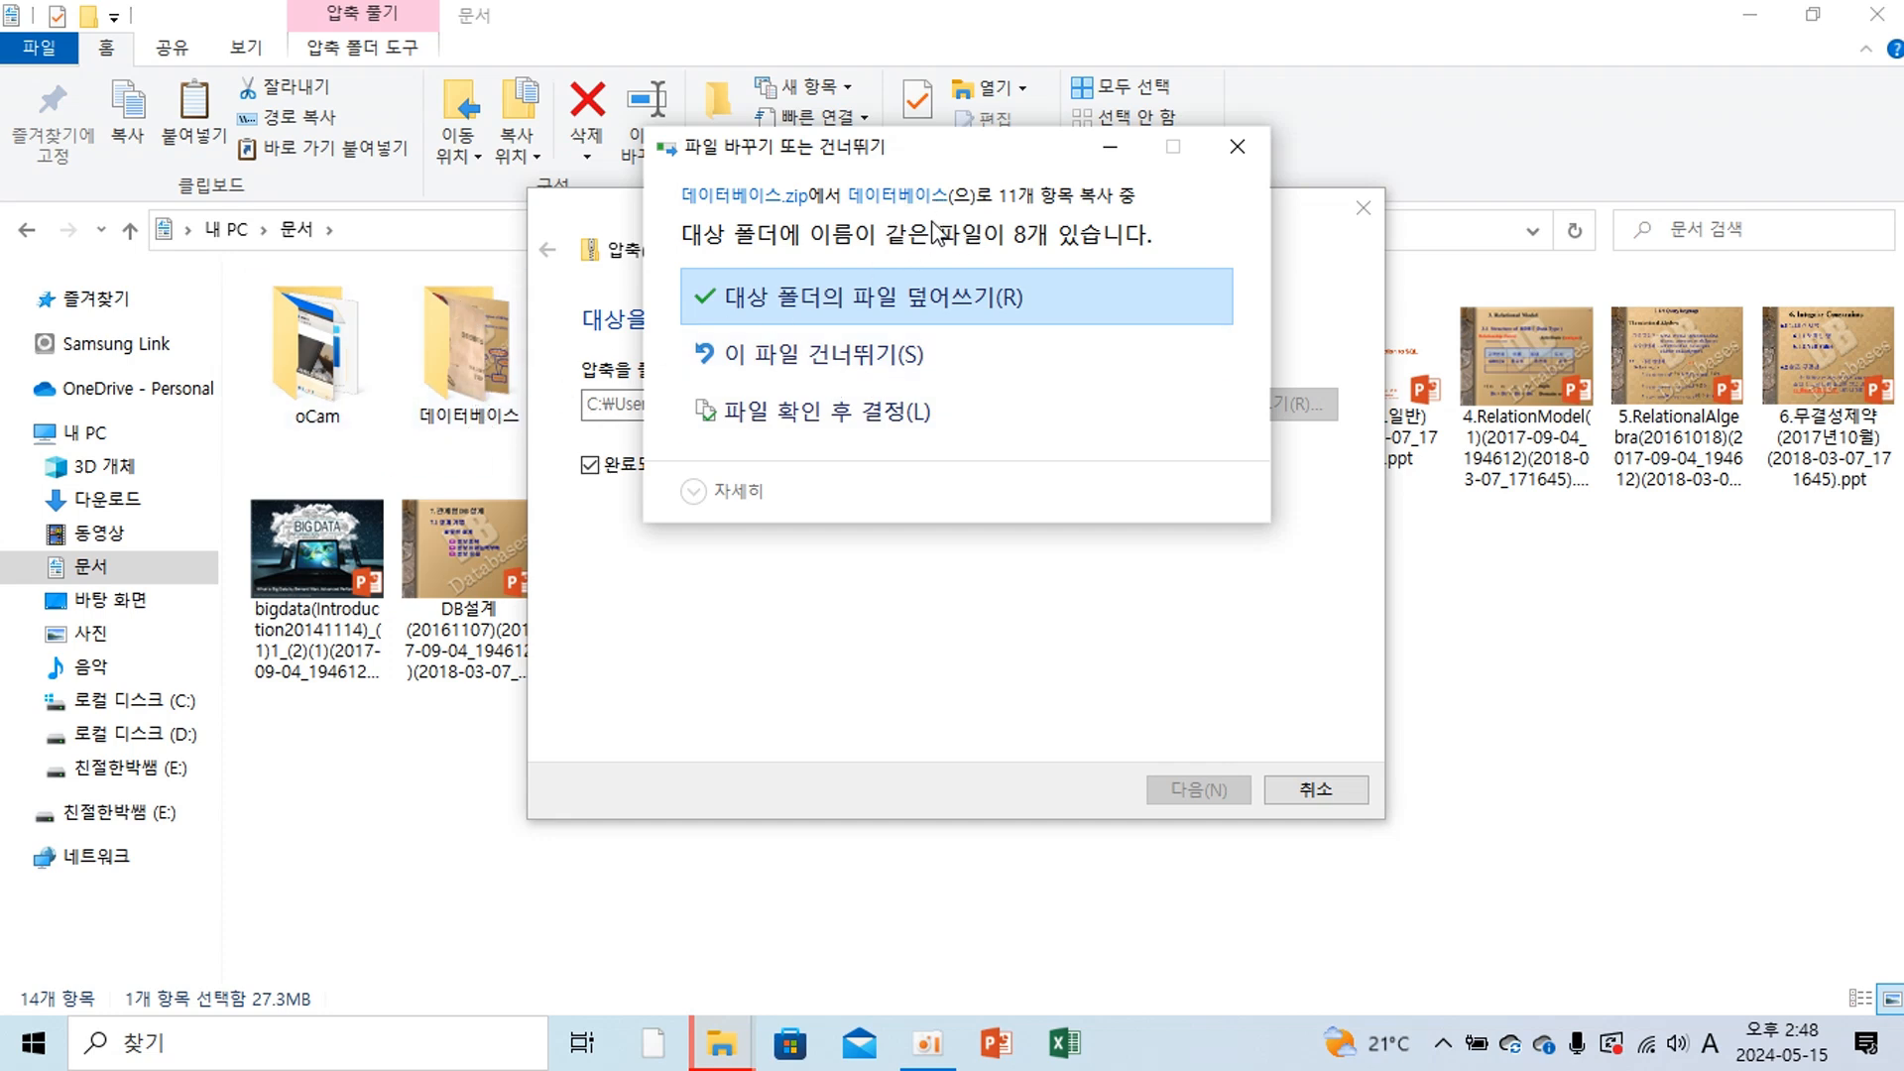
{"action": "left_click", "coordinate": [883, 308]}
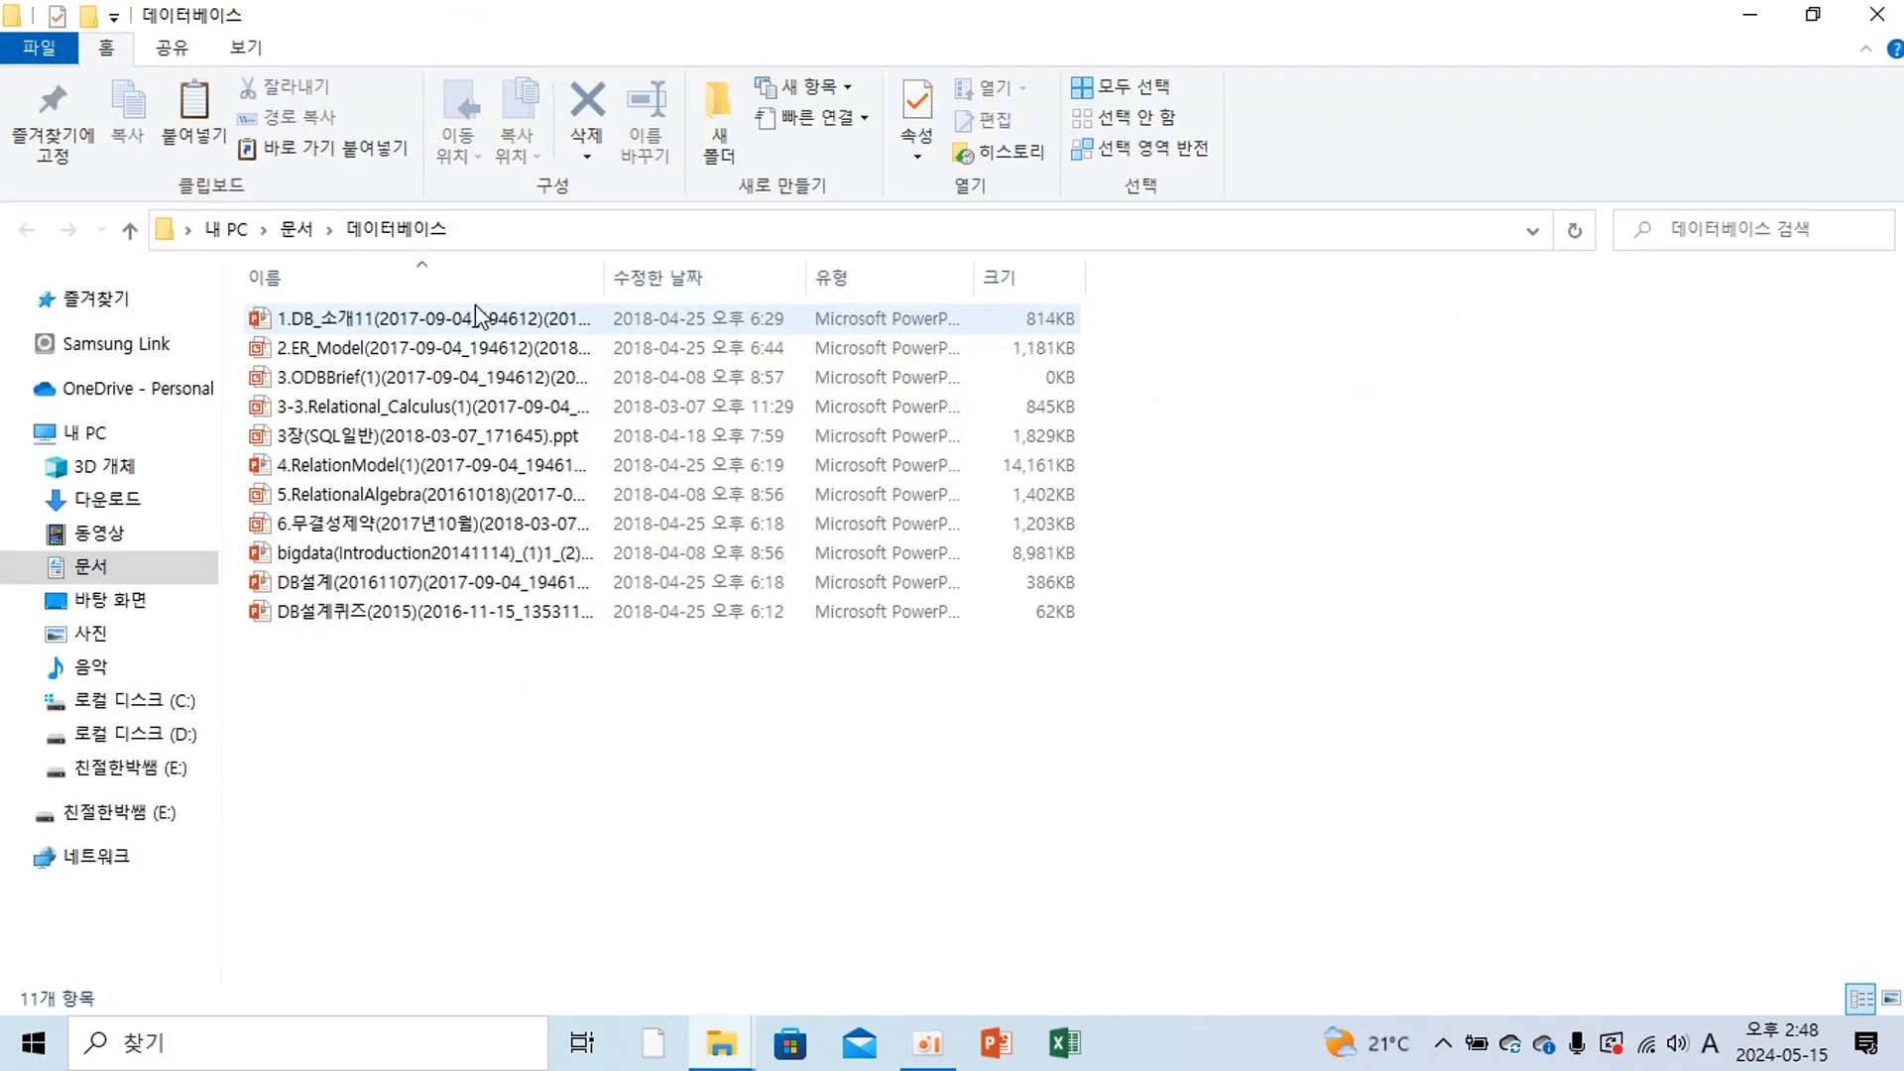
Check the extracted files inside the 데이터베이스 folder and return to 문서.
{"action": "left_click", "coordinate": [292, 235]}
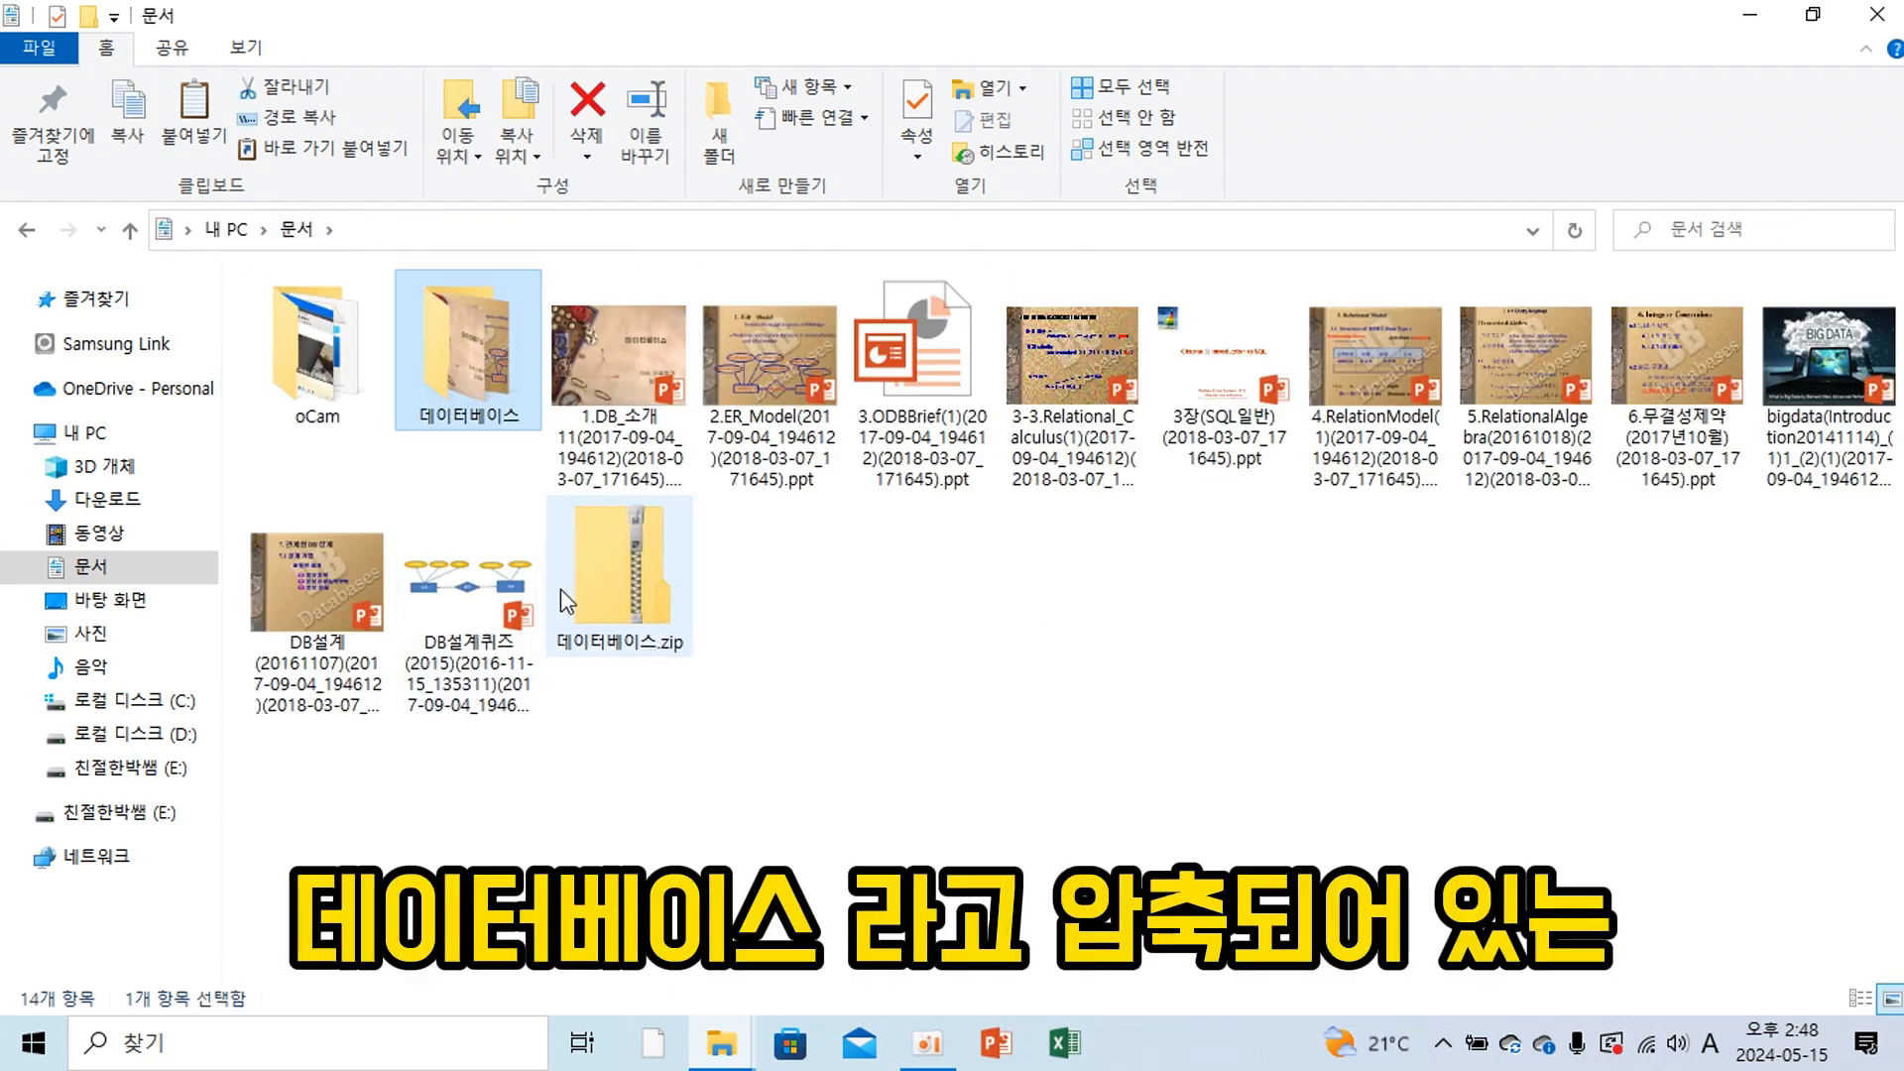
{"action": "mouse_move", "coordinate": [646, 536]}
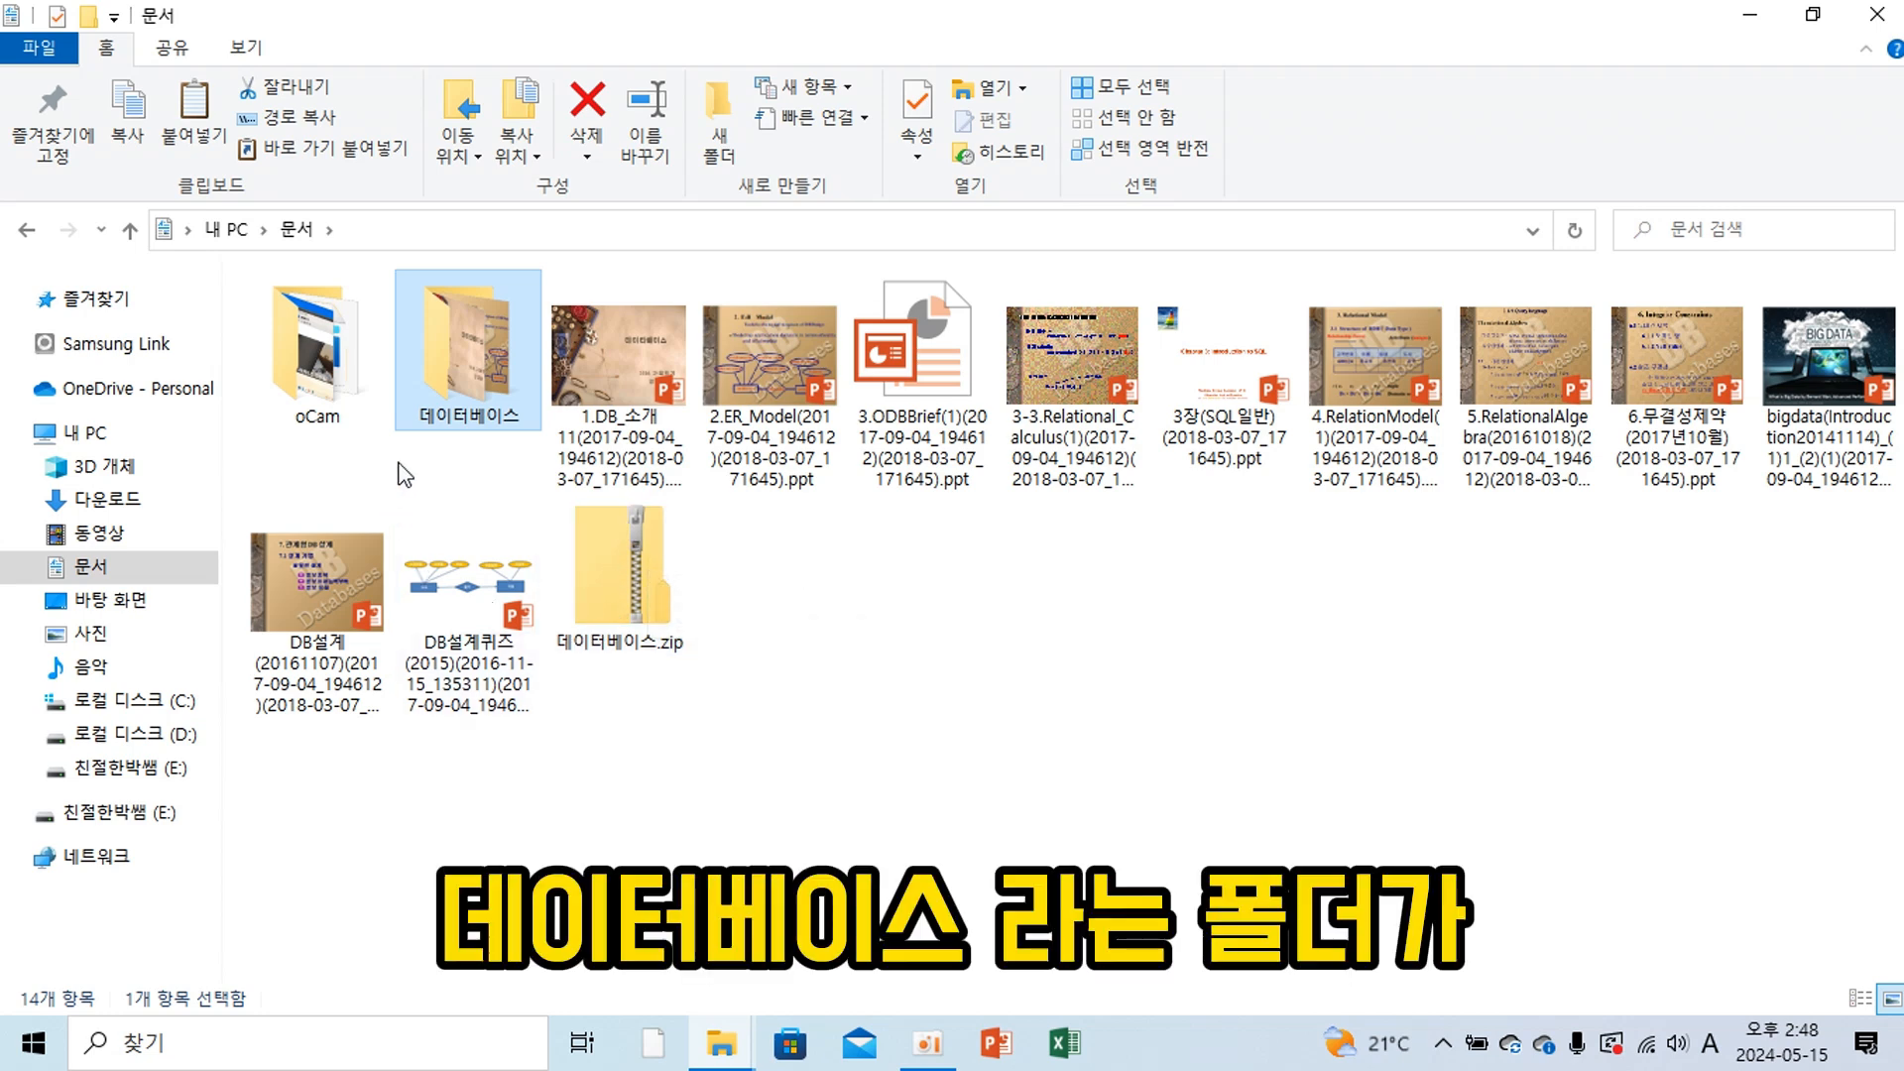
{"action": "double_click", "coordinate": [451, 382]}
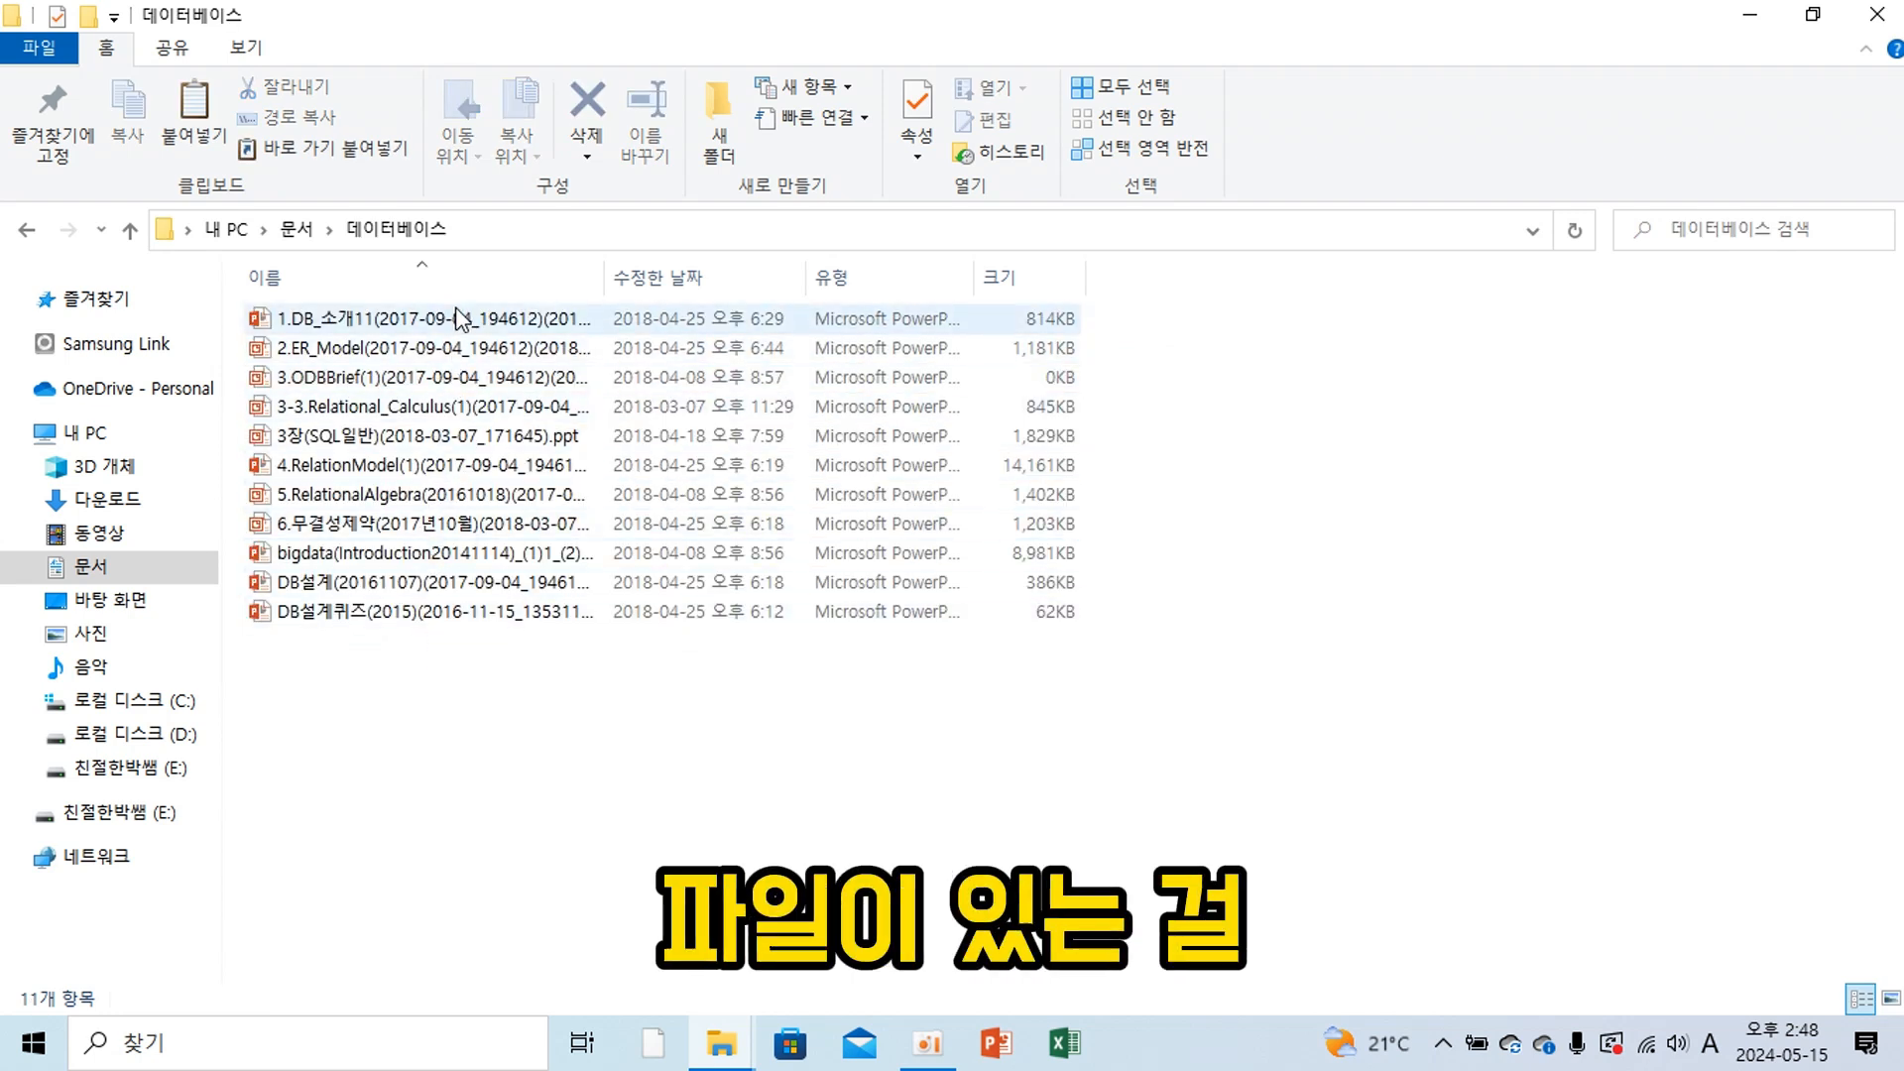
{"action": "left_click", "coordinate": [305, 237]}
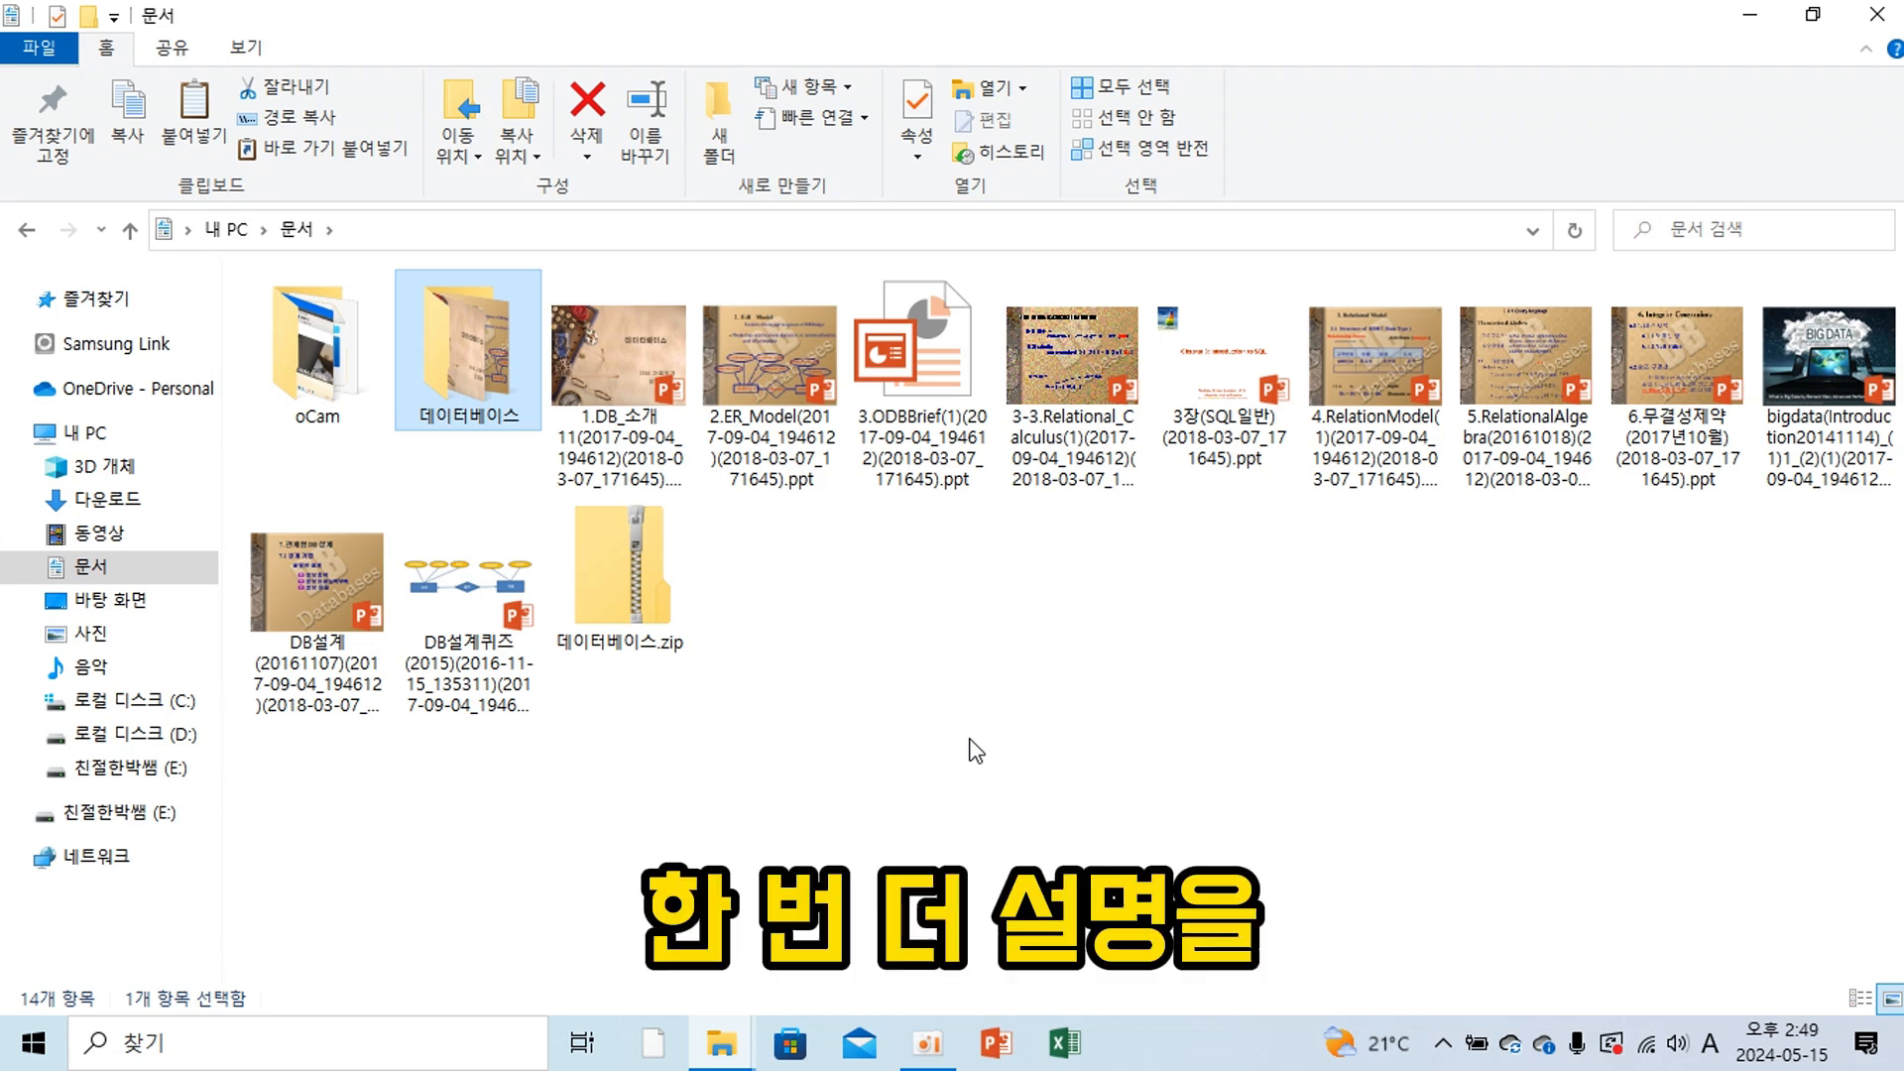
{"action": "left_click", "coordinate": [880, 627]}
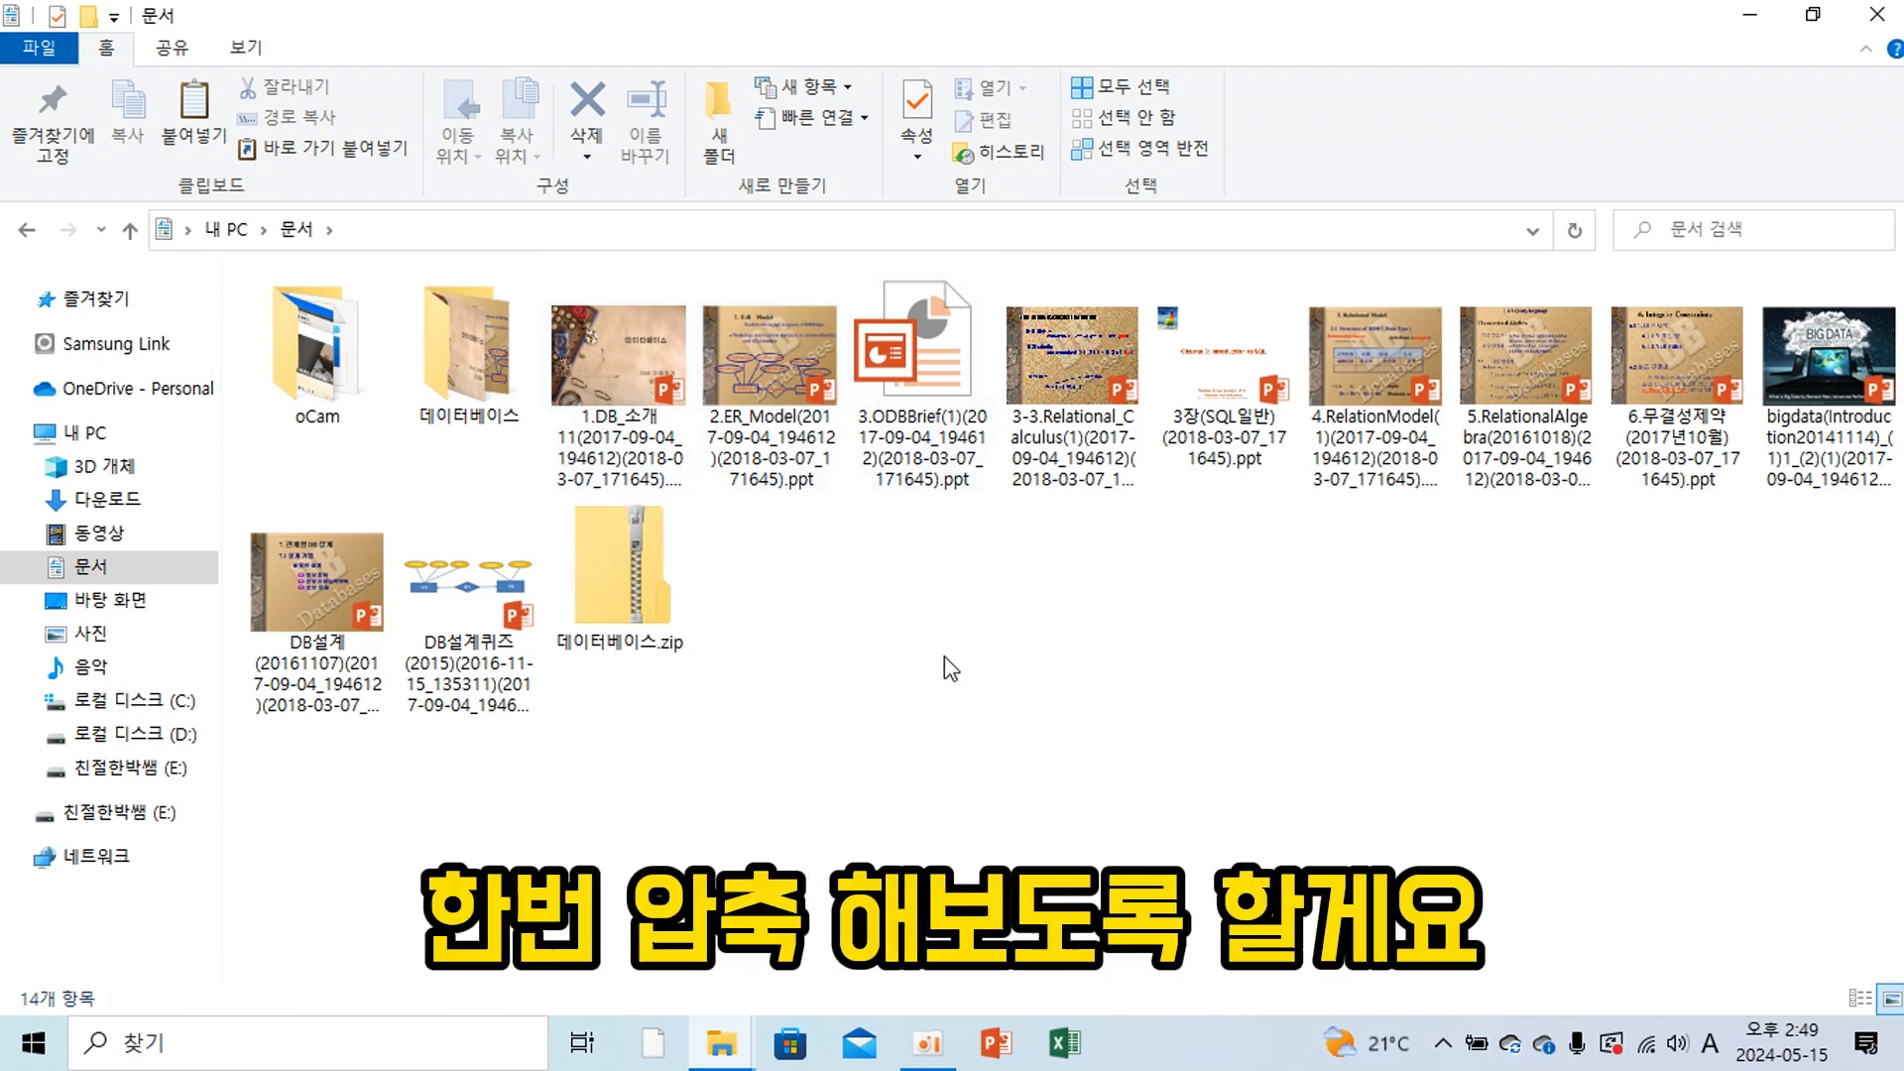
Select the separate files 1.DB_소개11, 3장(SQL일반) and 6.무결성제약 in 문서 and compress them into a ZIP folder.
{"action": "double_click", "coordinate": [628, 378]}
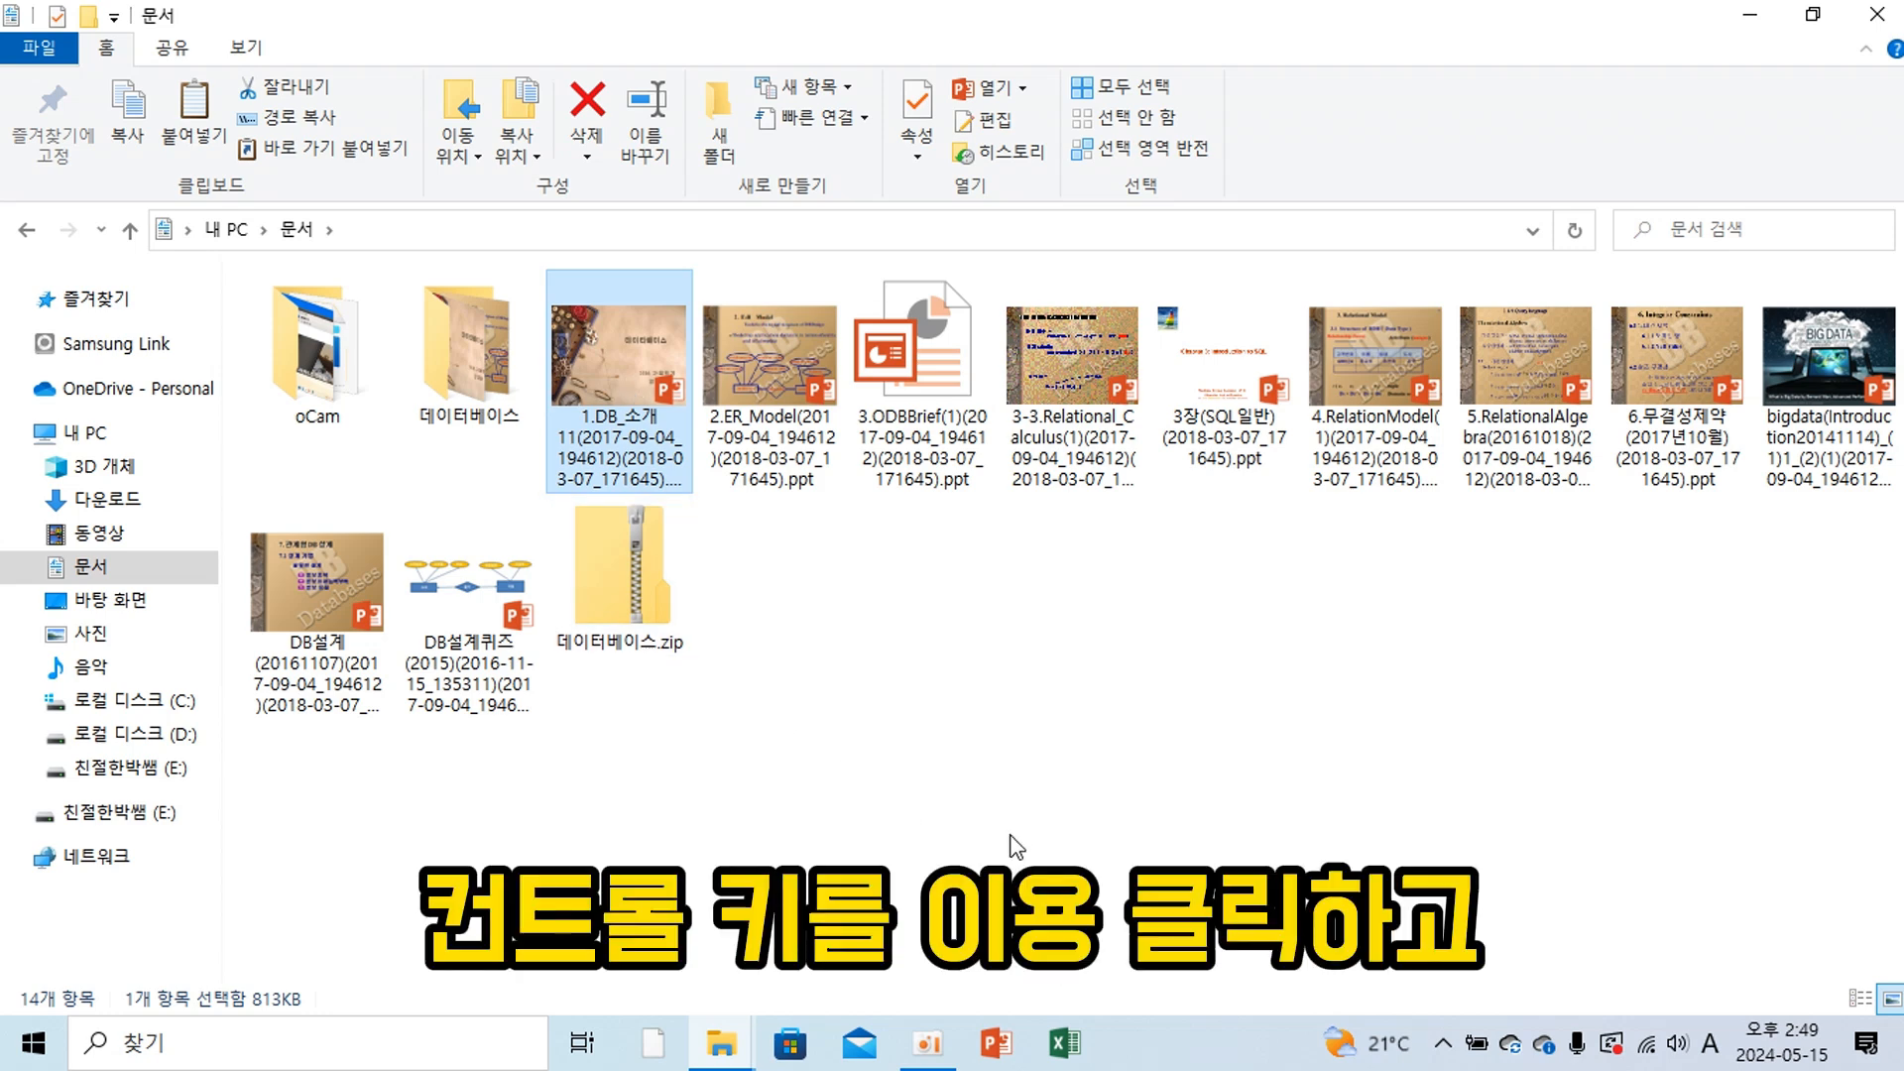
{"action": "left_click", "coordinate": [1225, 397], "text": "ctrl"}
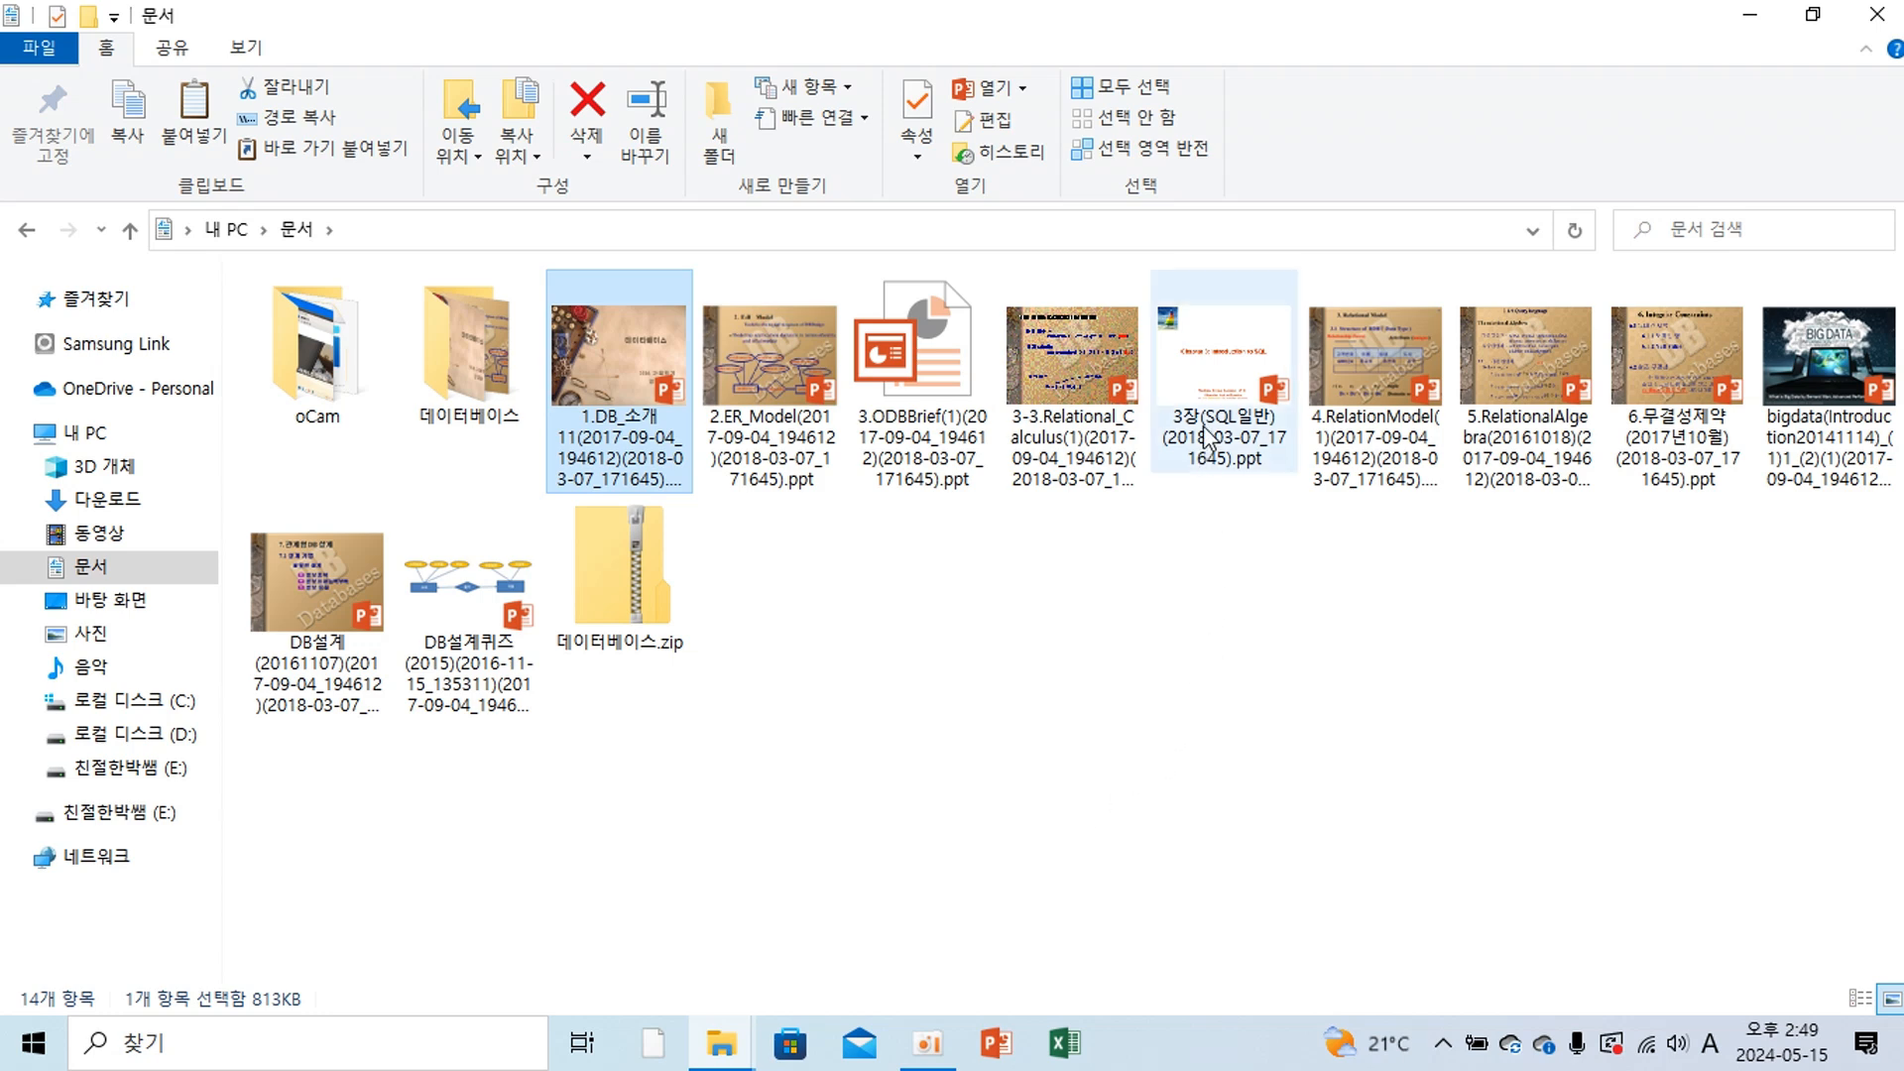
{"action": "left_click", "coordinate": [1375, 397], "text": "ctrl"}
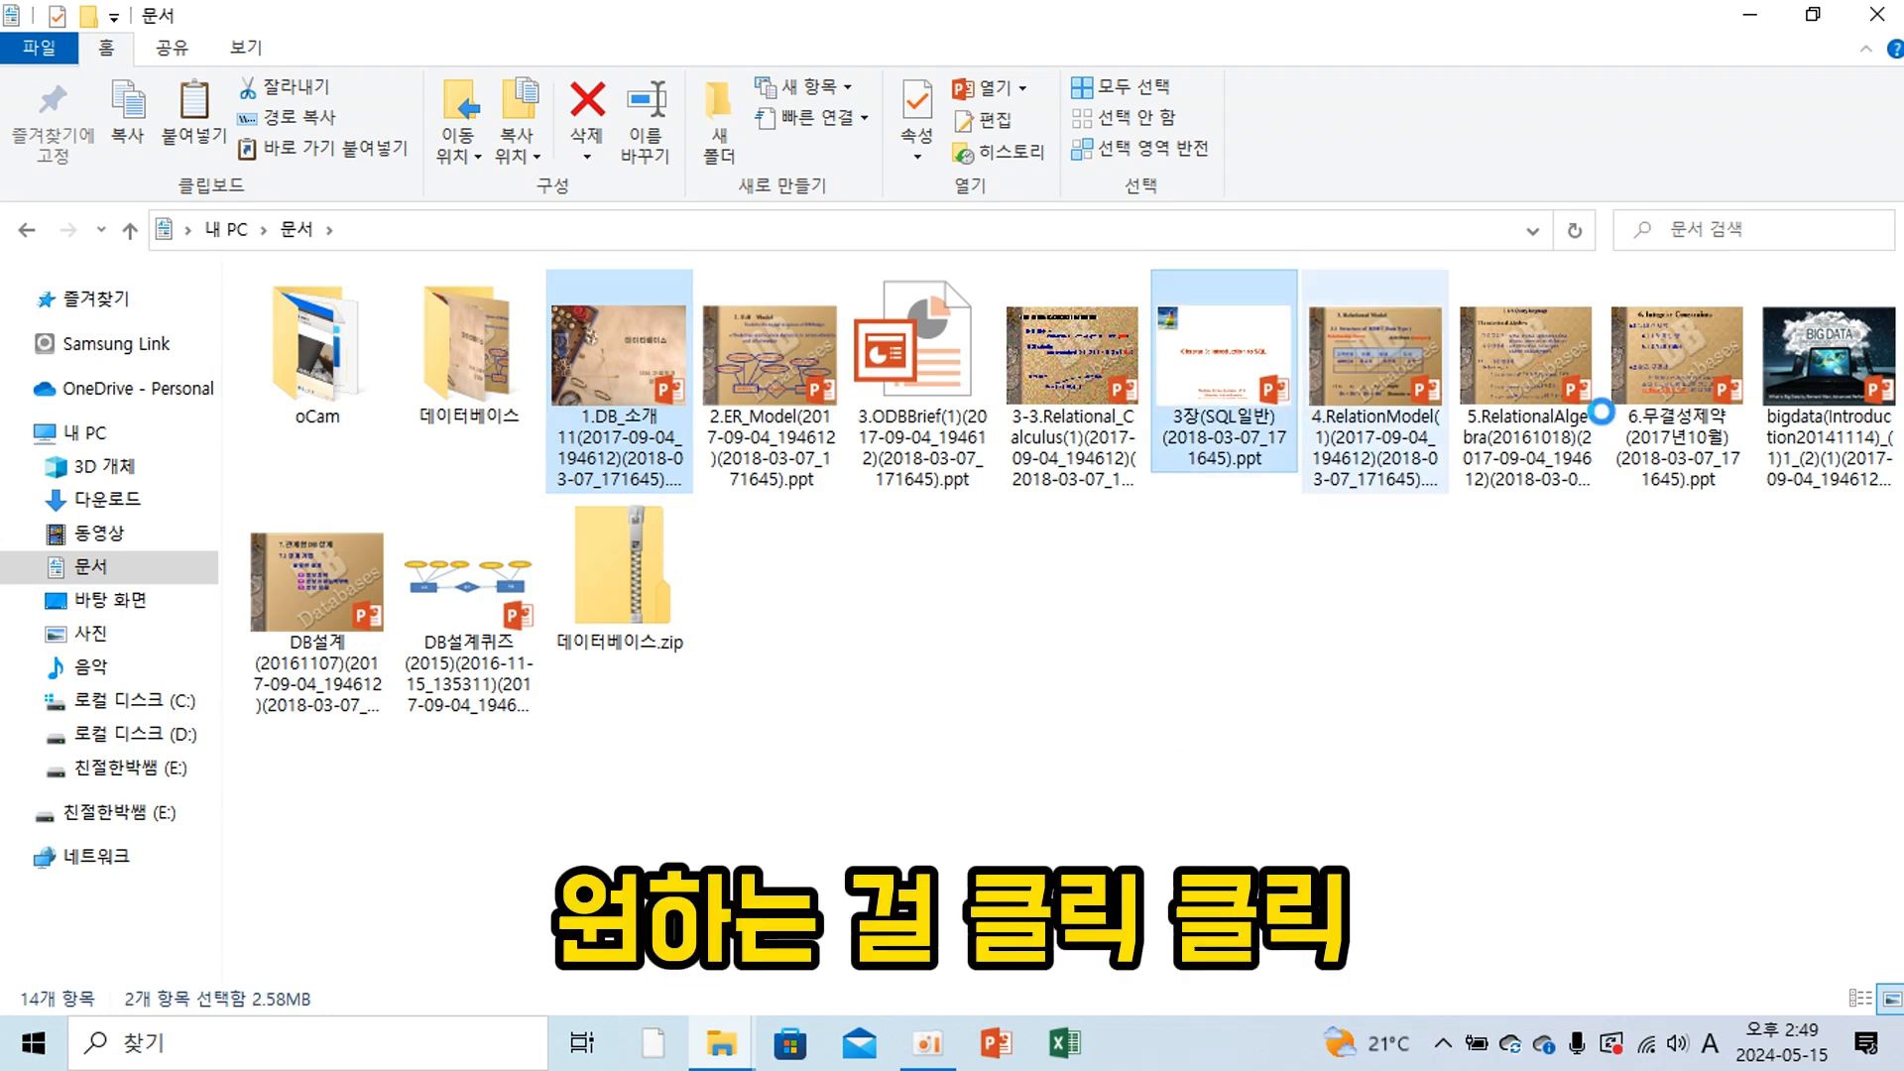
{"action": "left_click", "coordinate": [1704, 385], "text": "ctrl"}
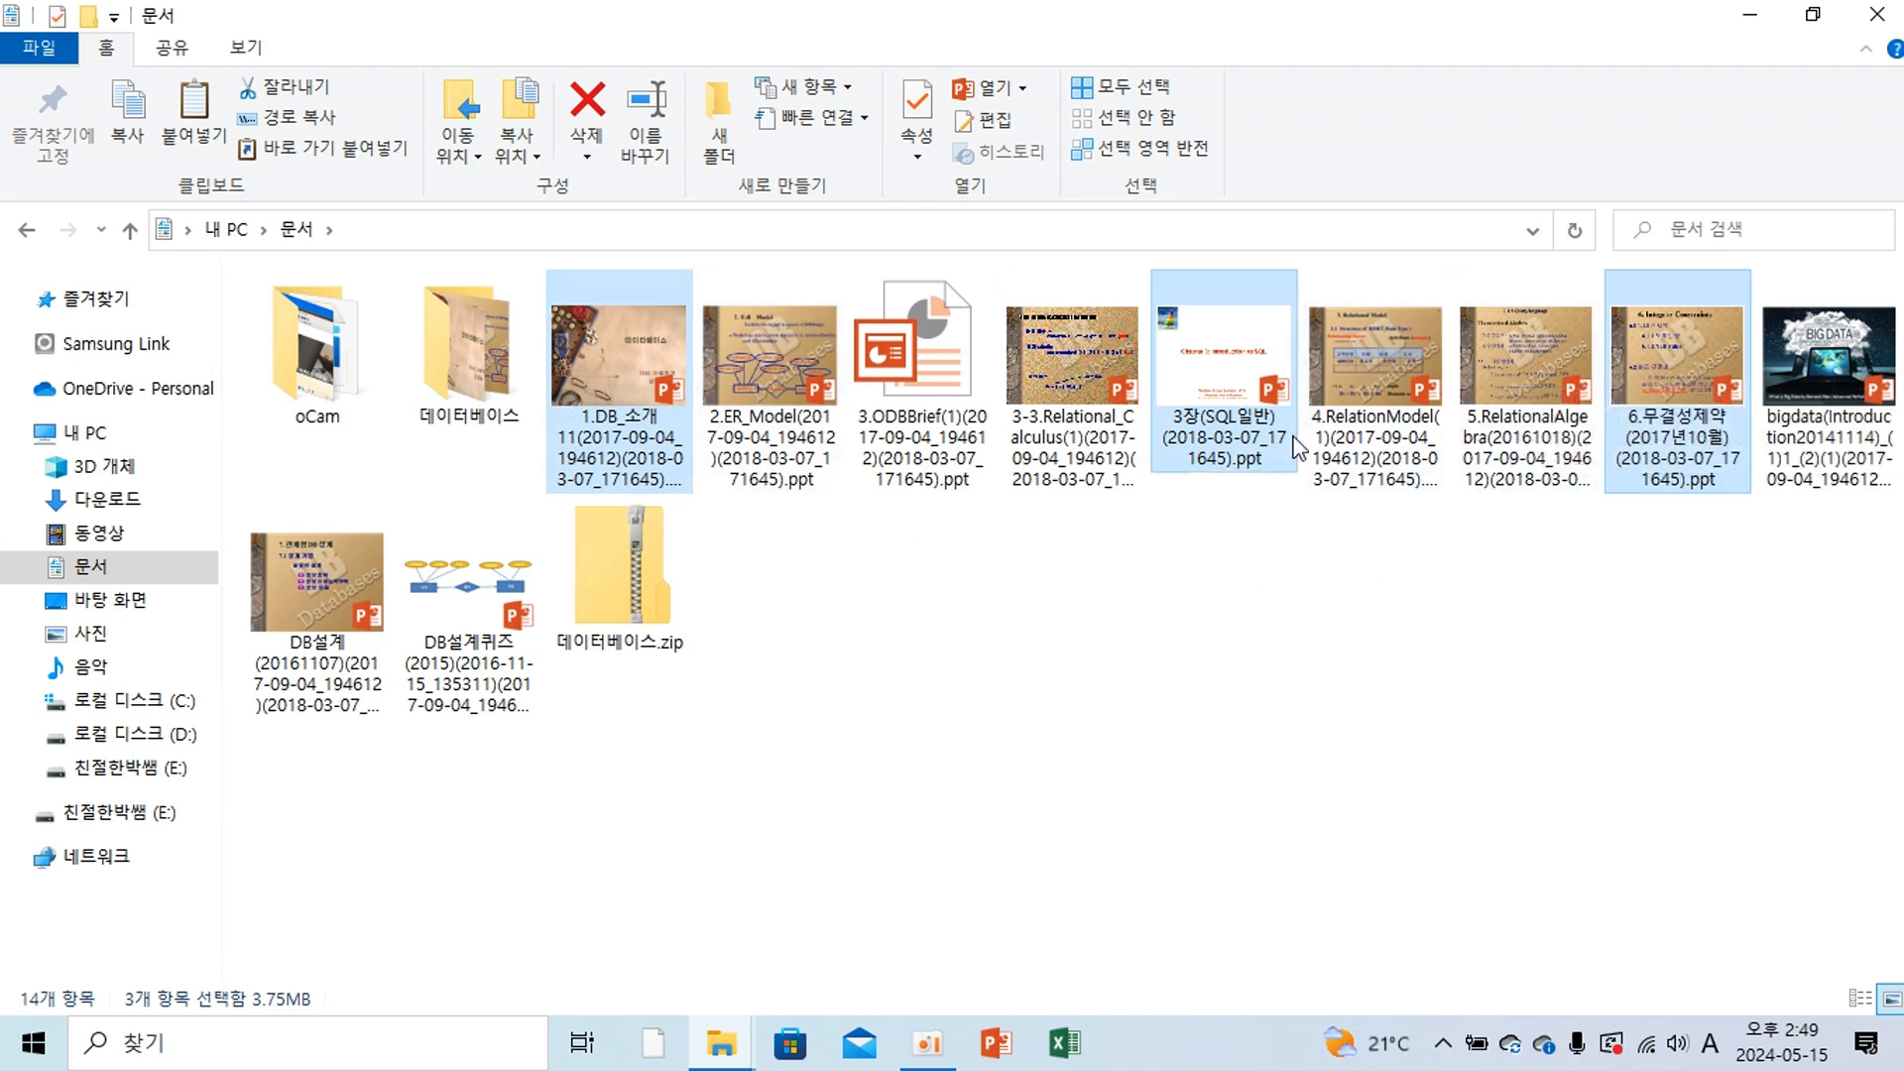
{"action": "right_click", "coordinate": [1182, 344]}
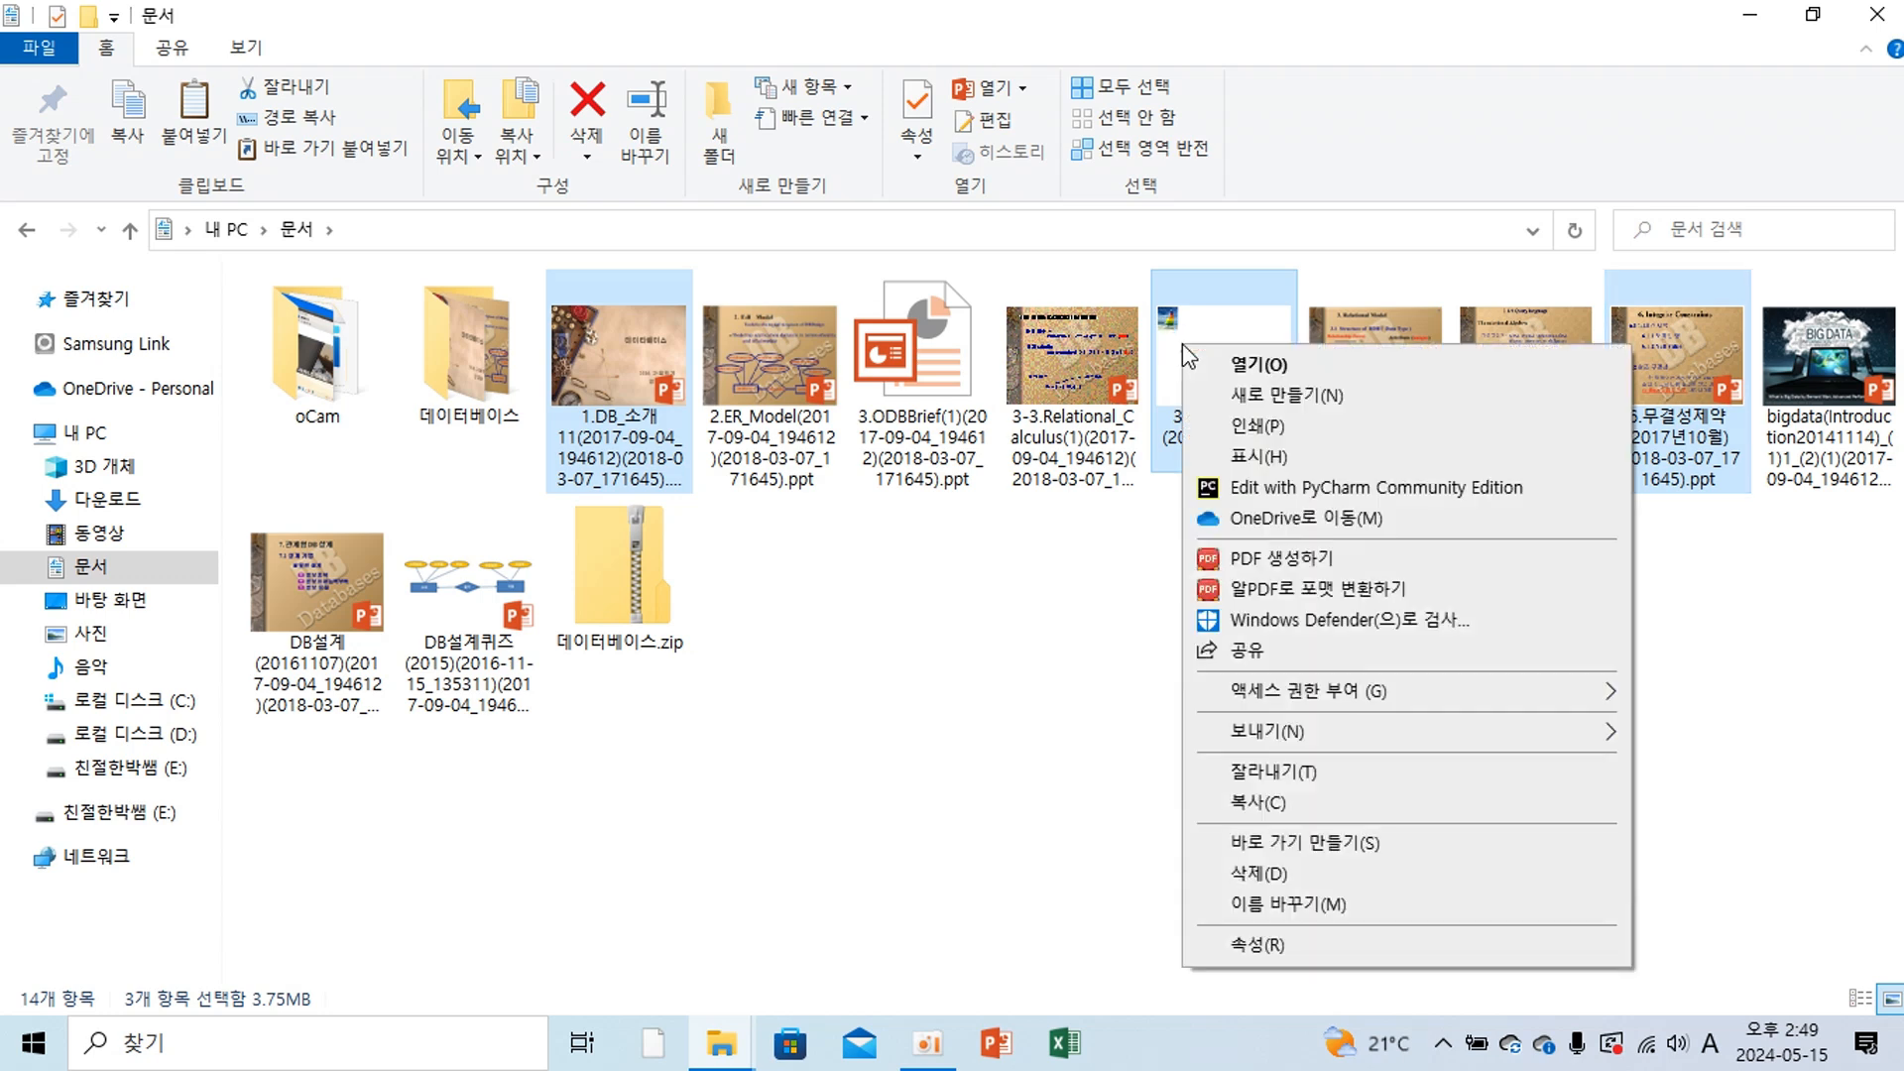
{"action": "mouse_move", "coordinate": [1336, 745]}
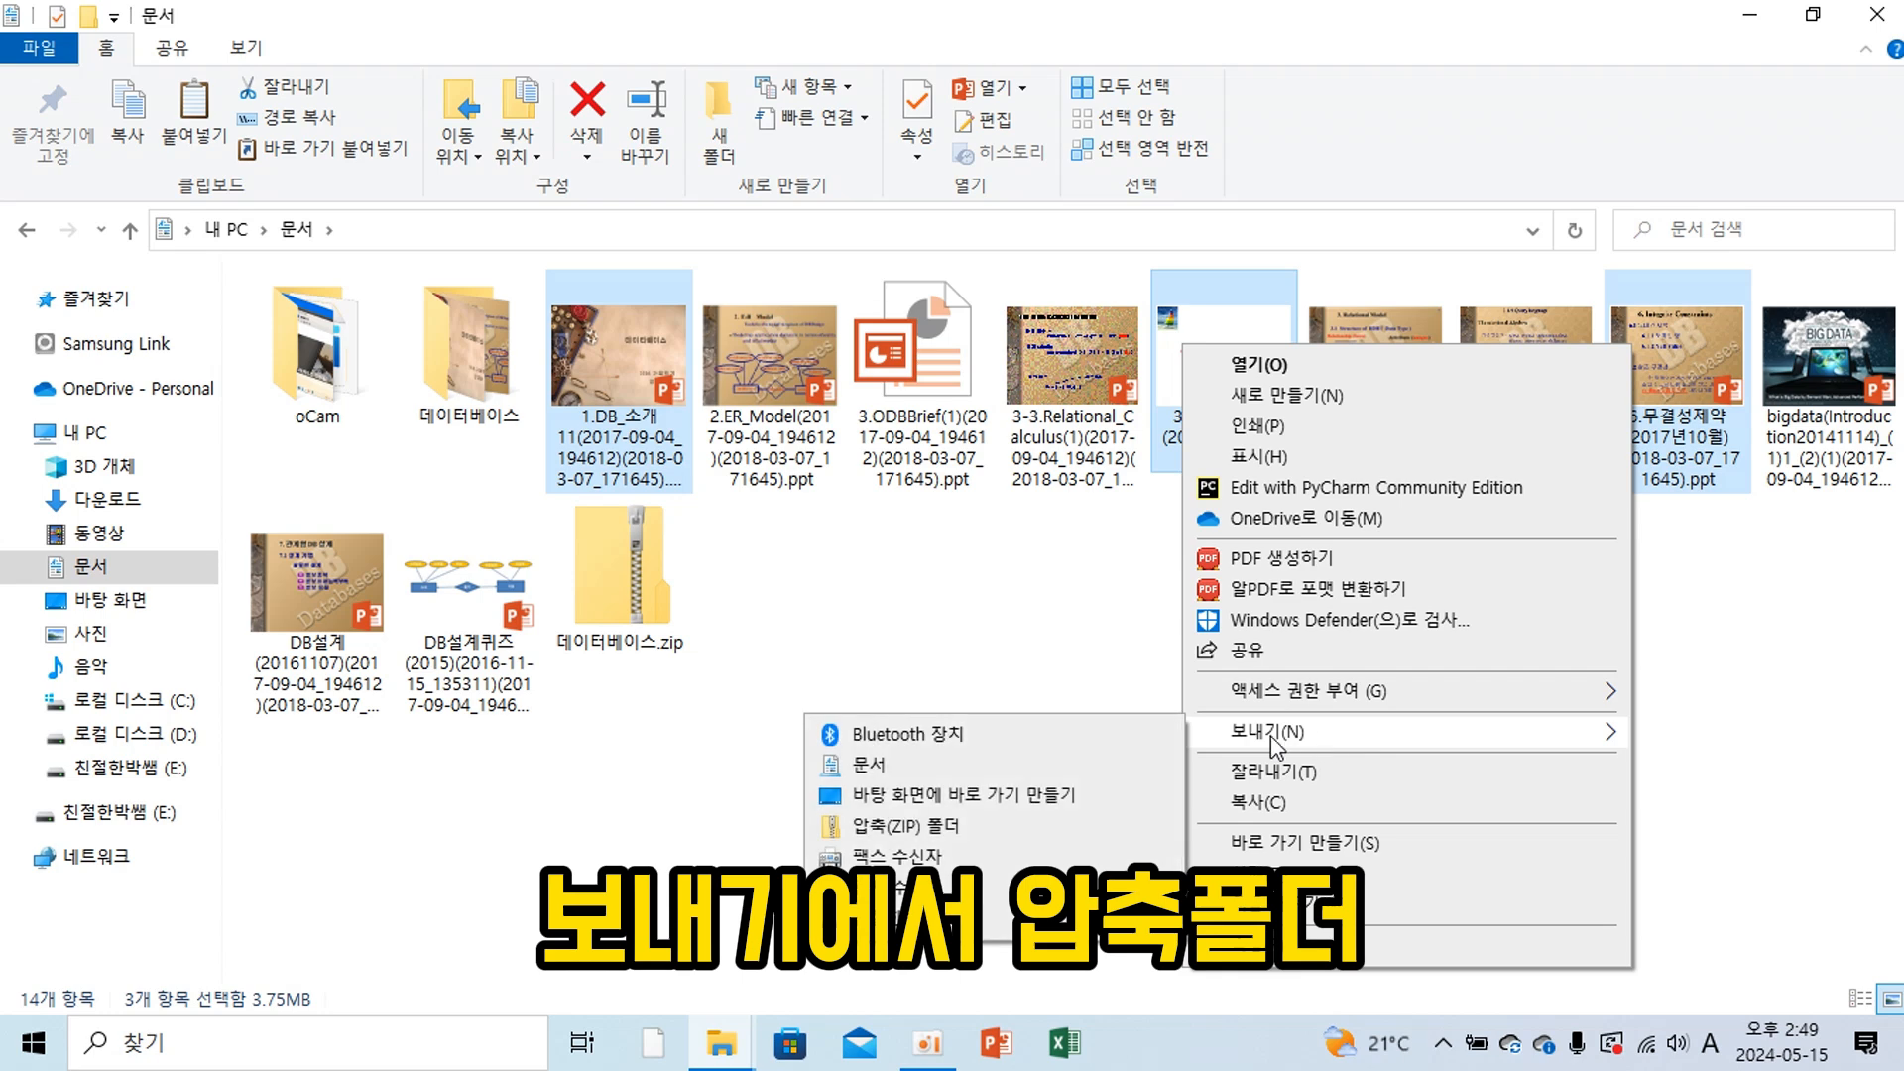
{"action": "left_click", "coordinate": [968, 833]}
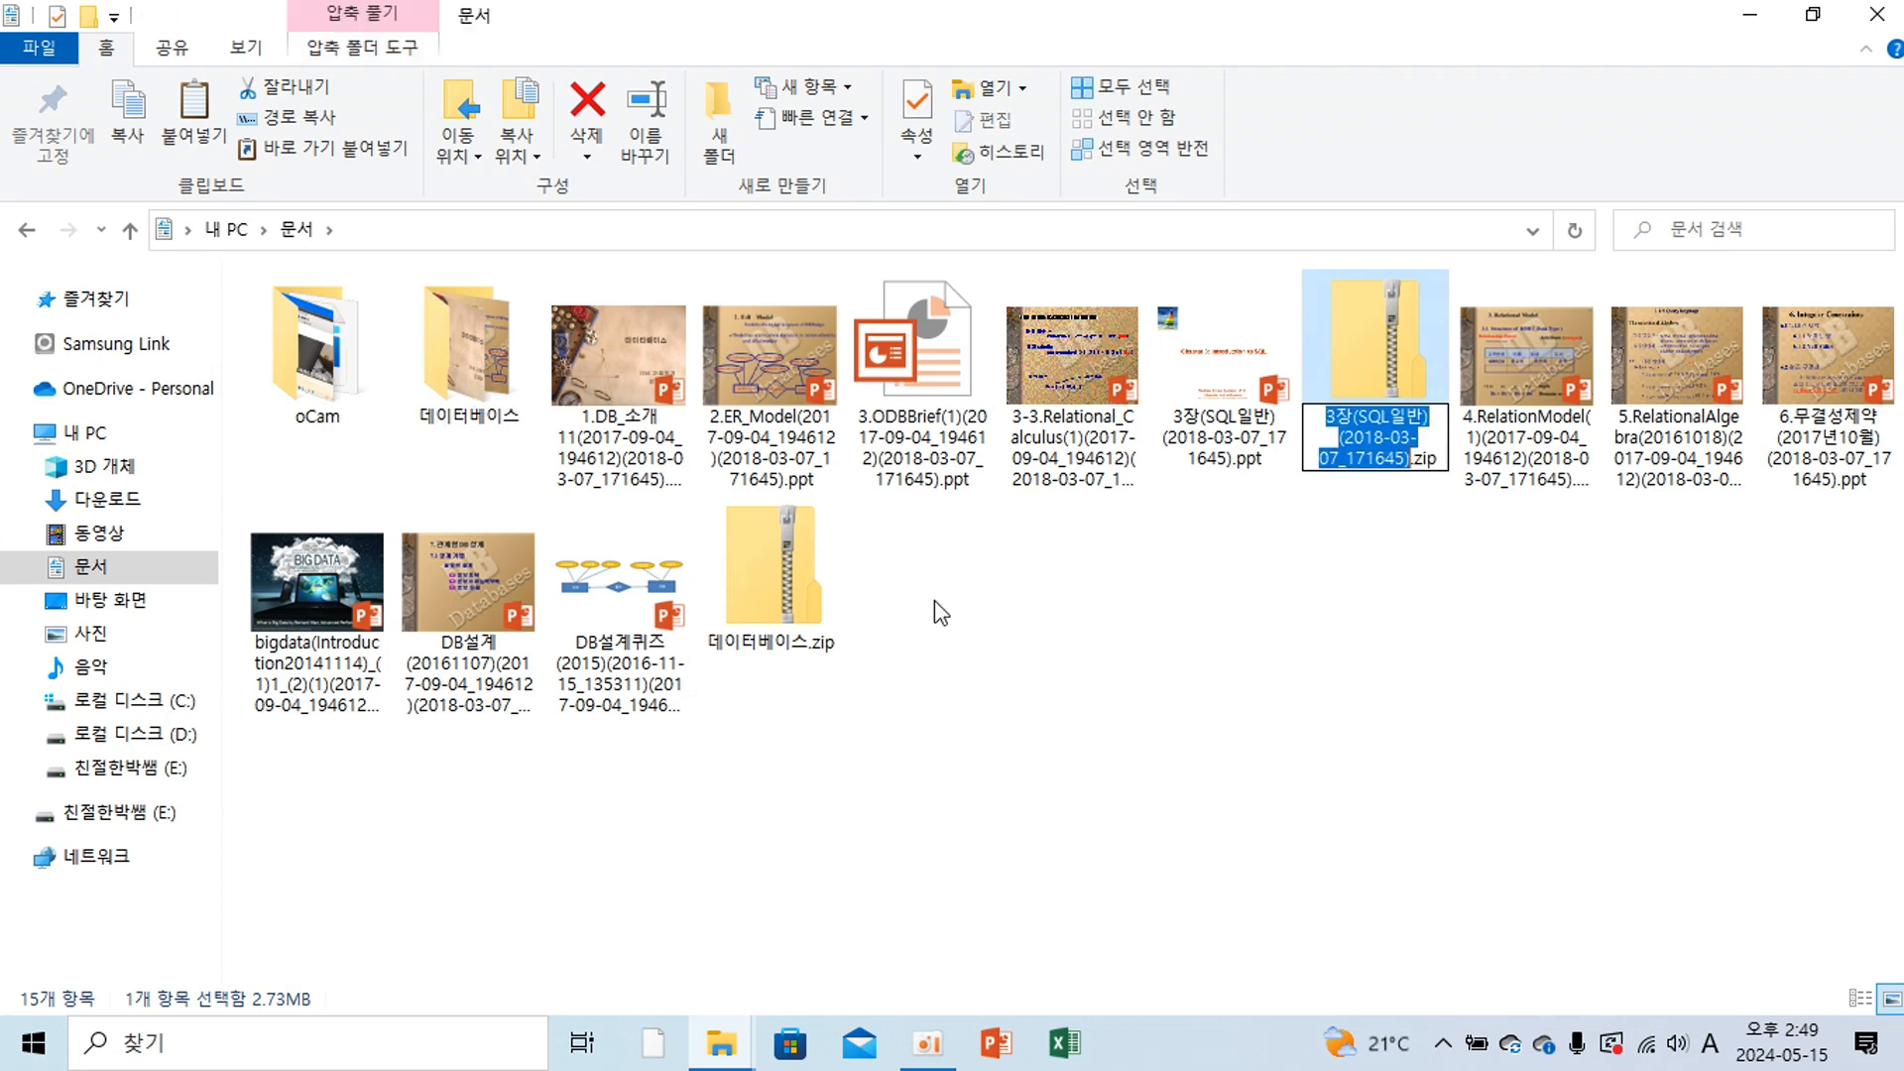
Name the new ZIP file DB, keeping the .zip extension.
{"action": "key", "text": "Hangul"}
{"action": "type", "text": "ㅇ"}
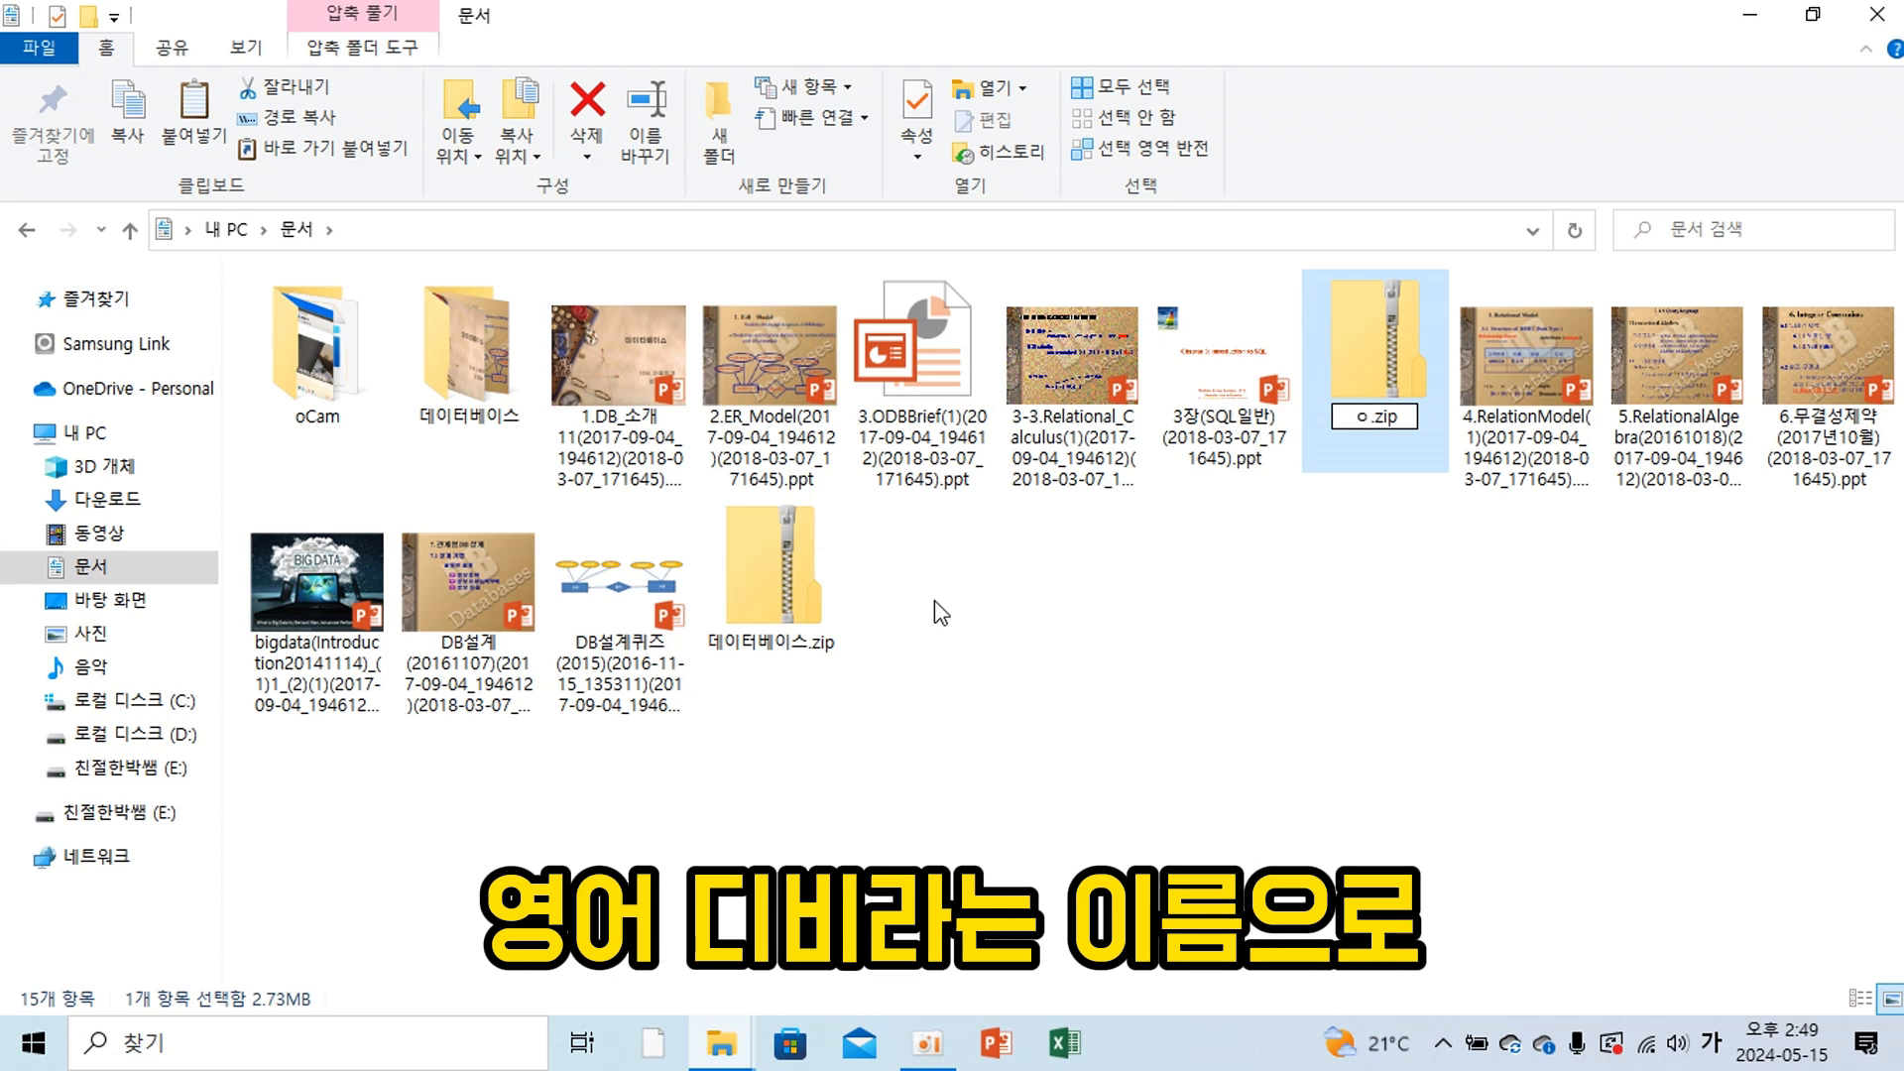
{"action": "key", "text": "Hangul"}
{"action": "key", "text": "BackSpace"}
{"action": "type", "text": "DB"}
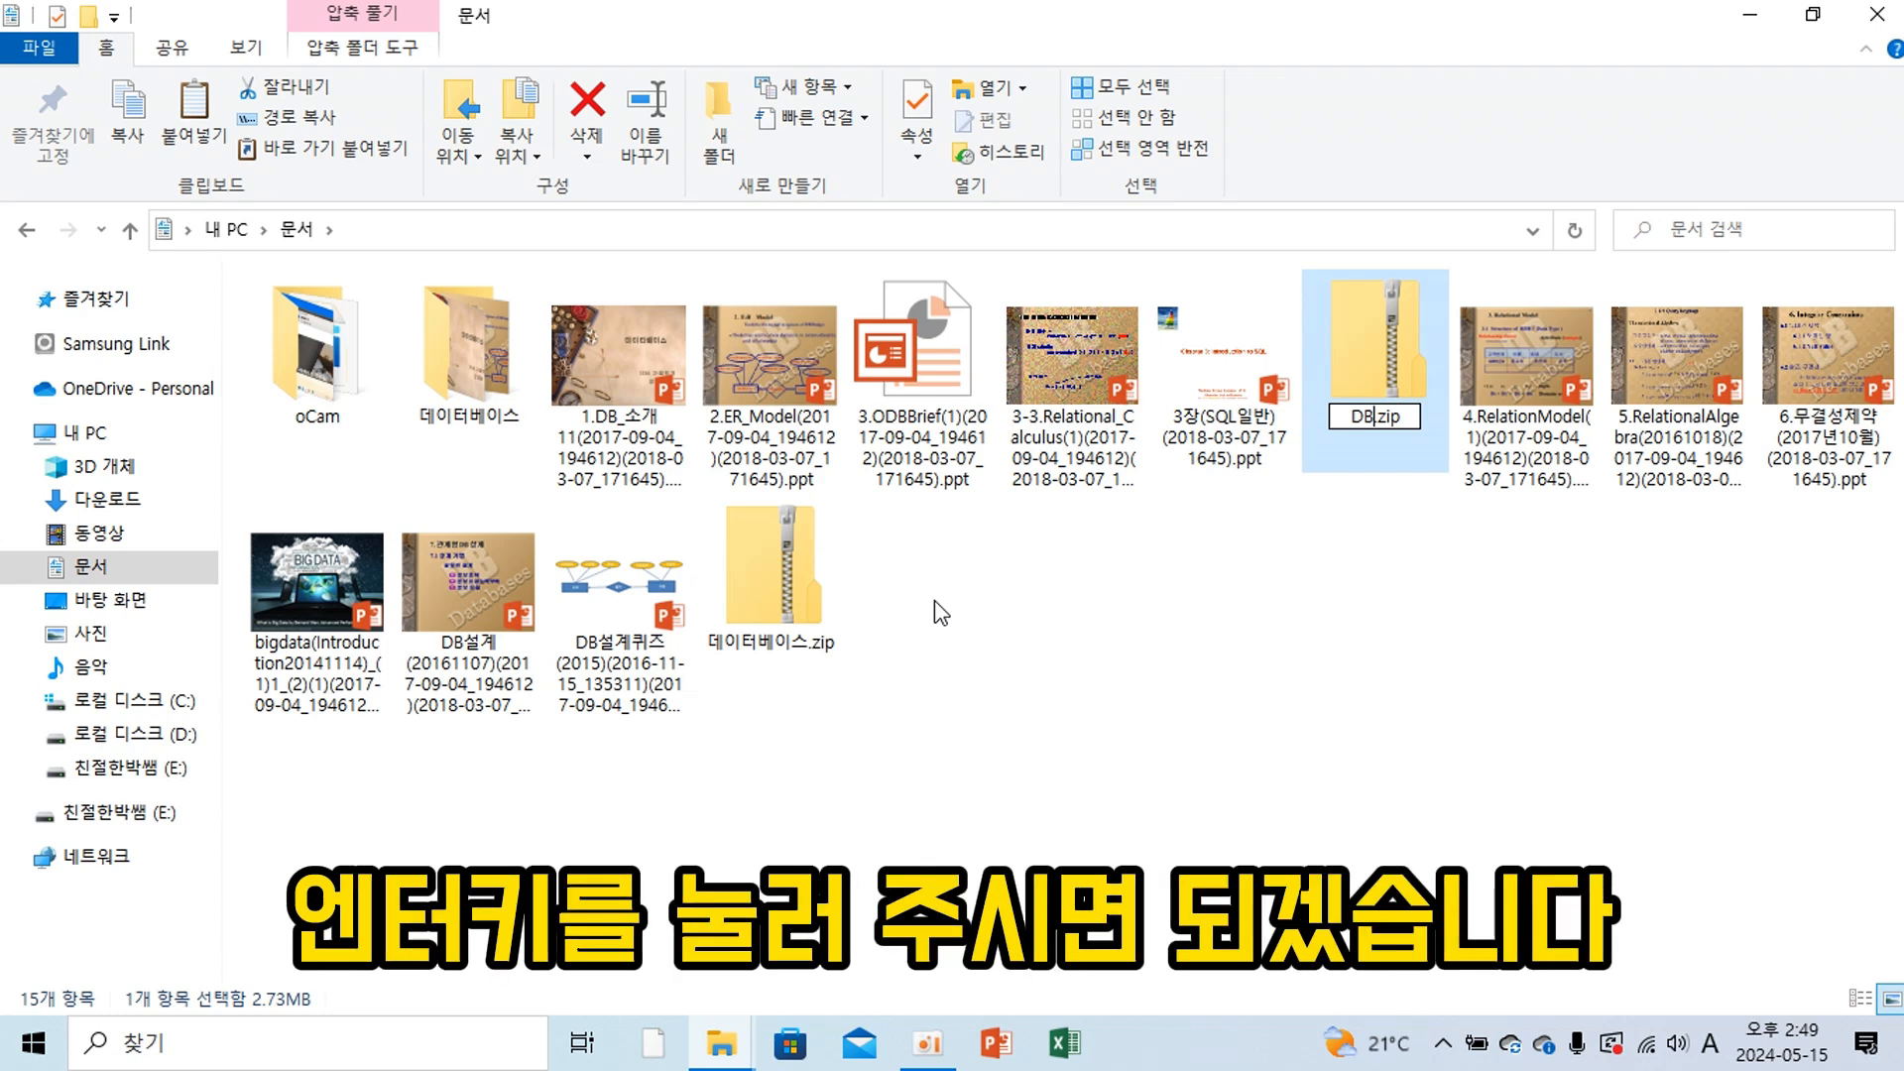
{"action": "key", "text": "Return"}
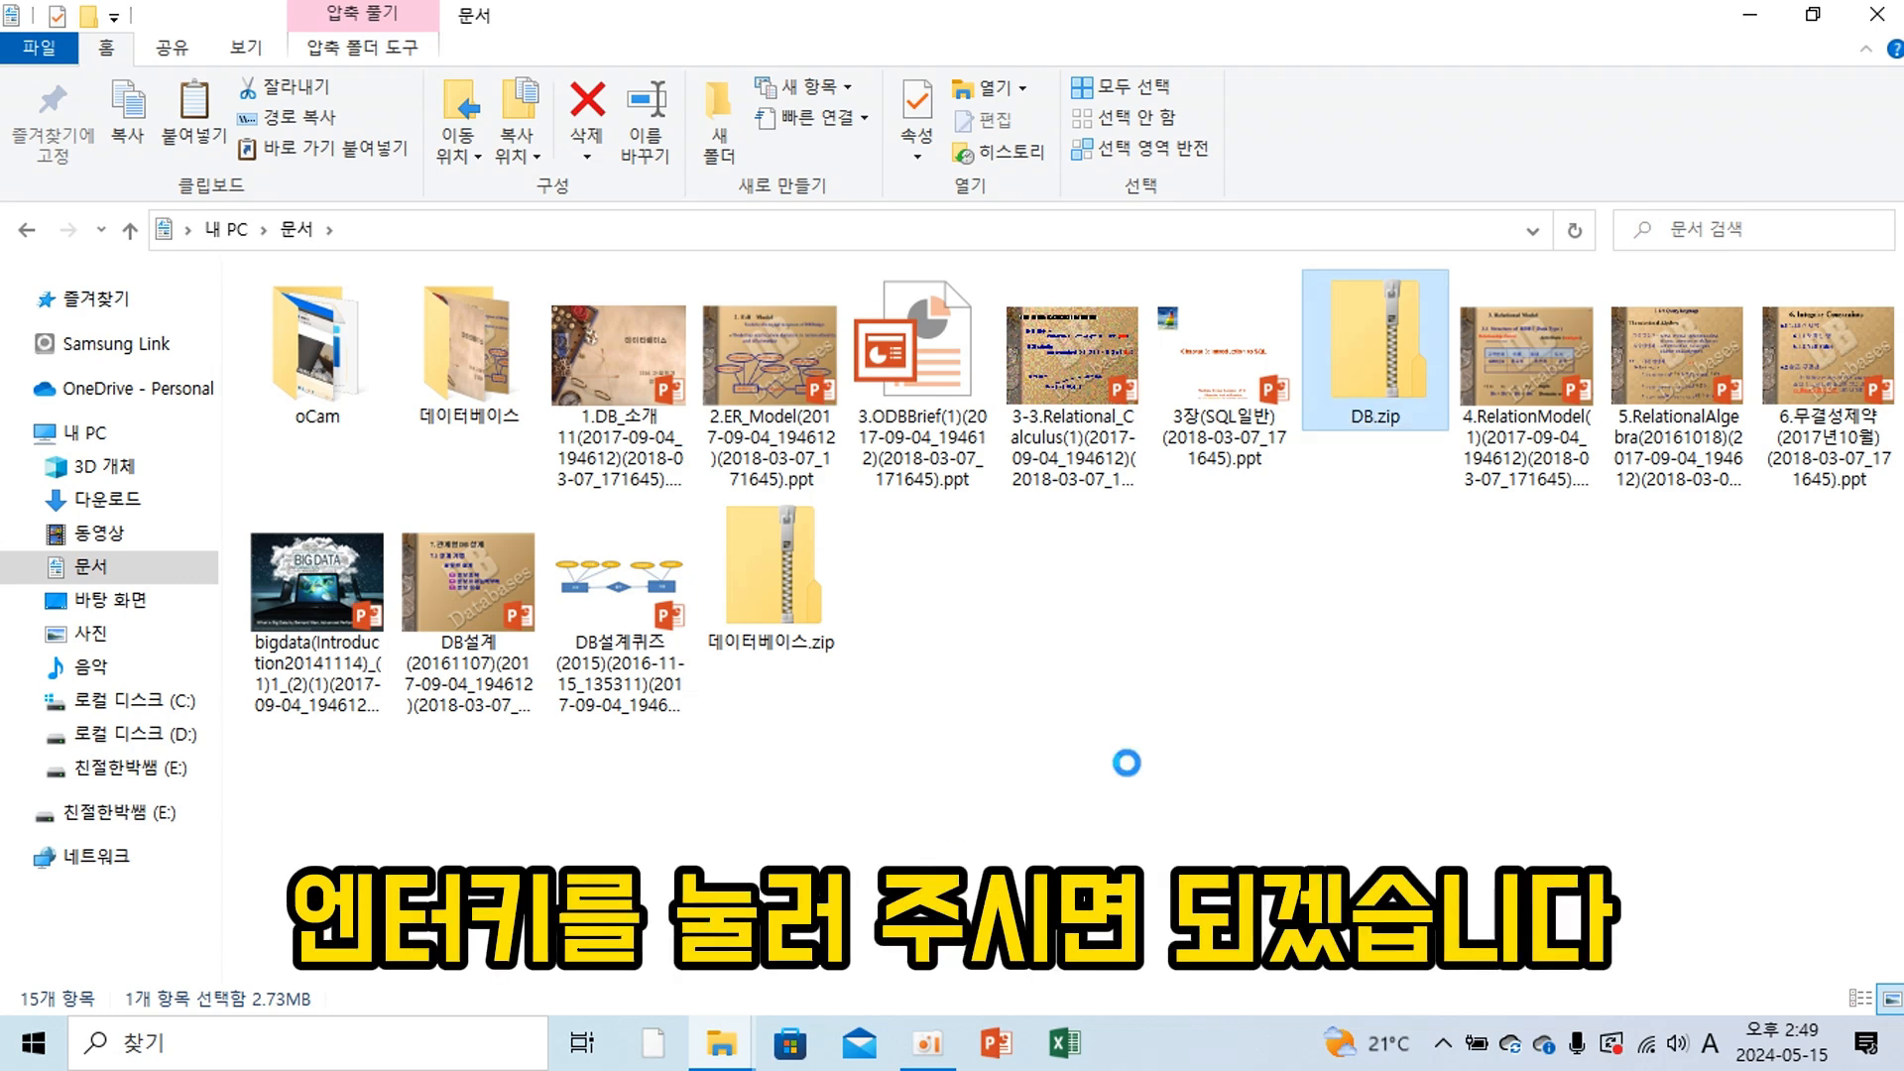
{"action": "left_click", "coordinate": [1324, 684]}
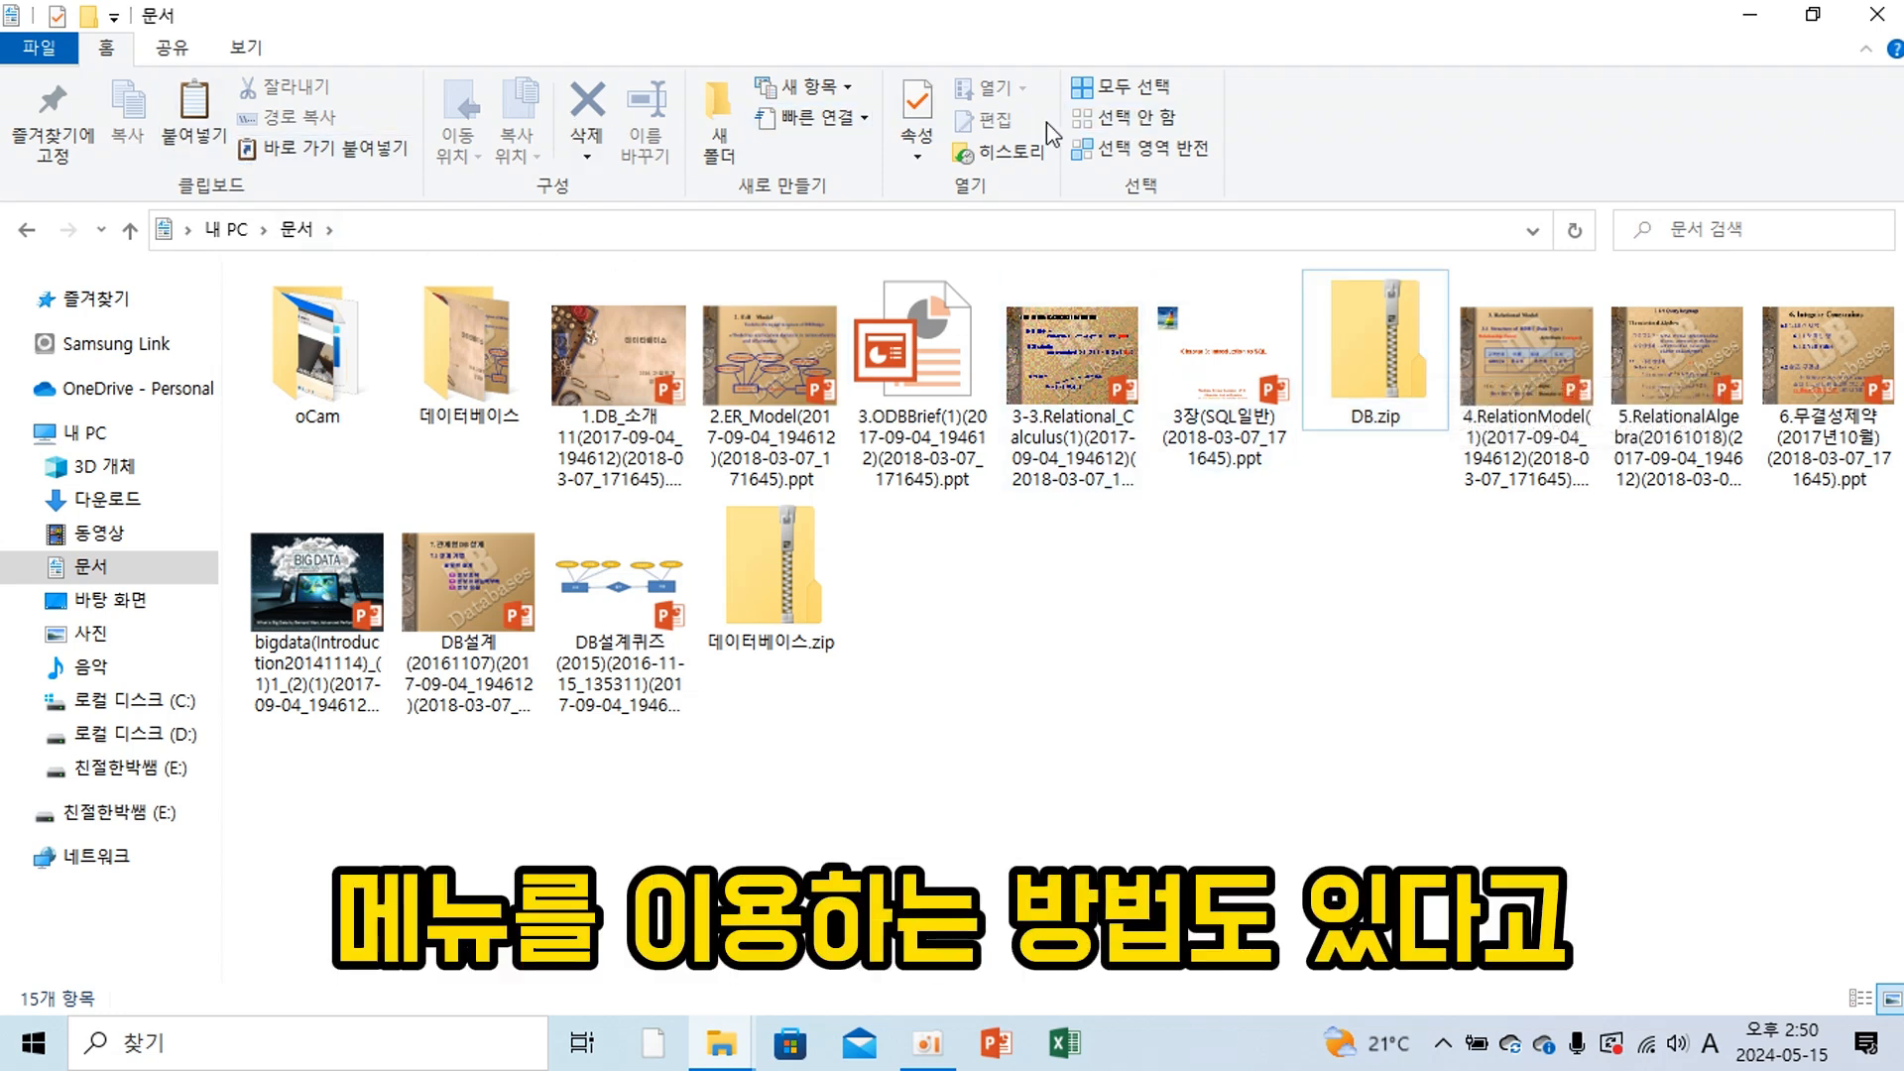
Look at the contents of DB.zip and the available compressed folder tools, and return to 문서.
{"action": "double_click", "coordinate": [1384, 382]}
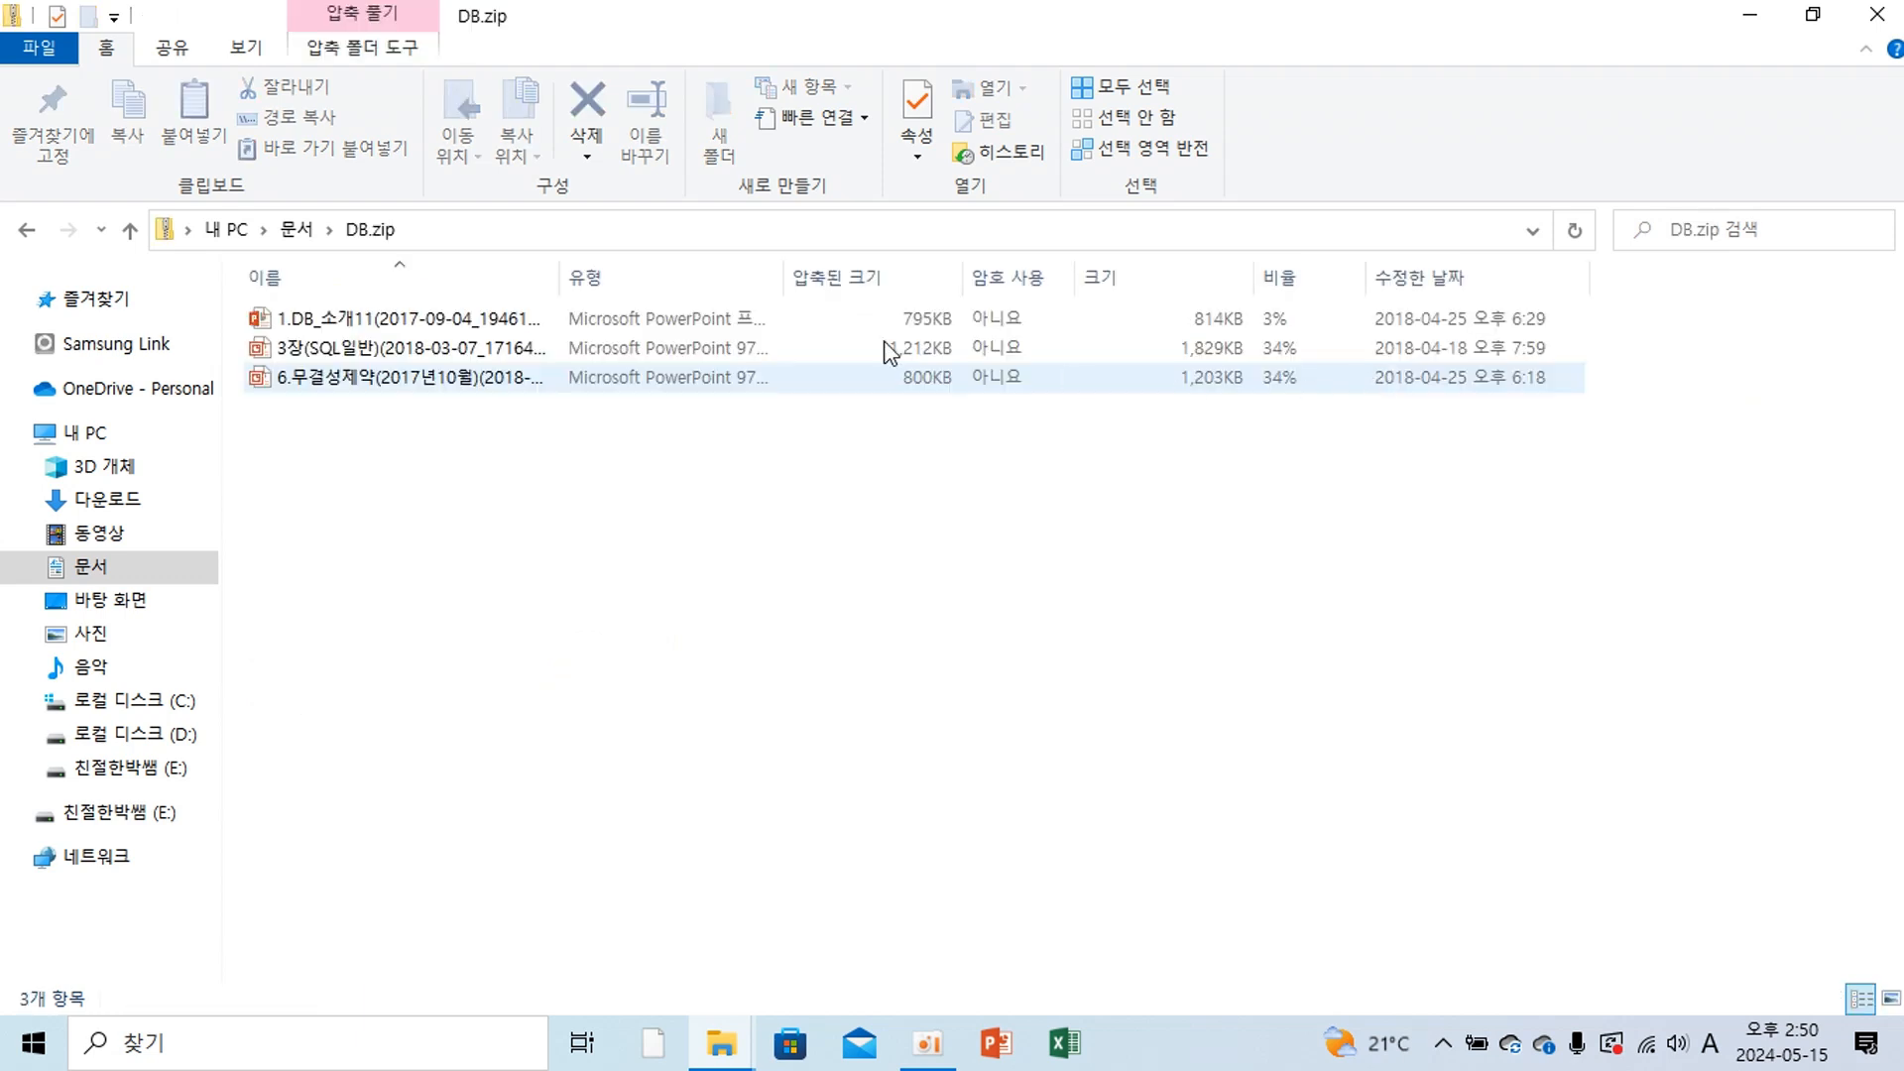
{"action": "left_click", "coordinate": [362, 47]}
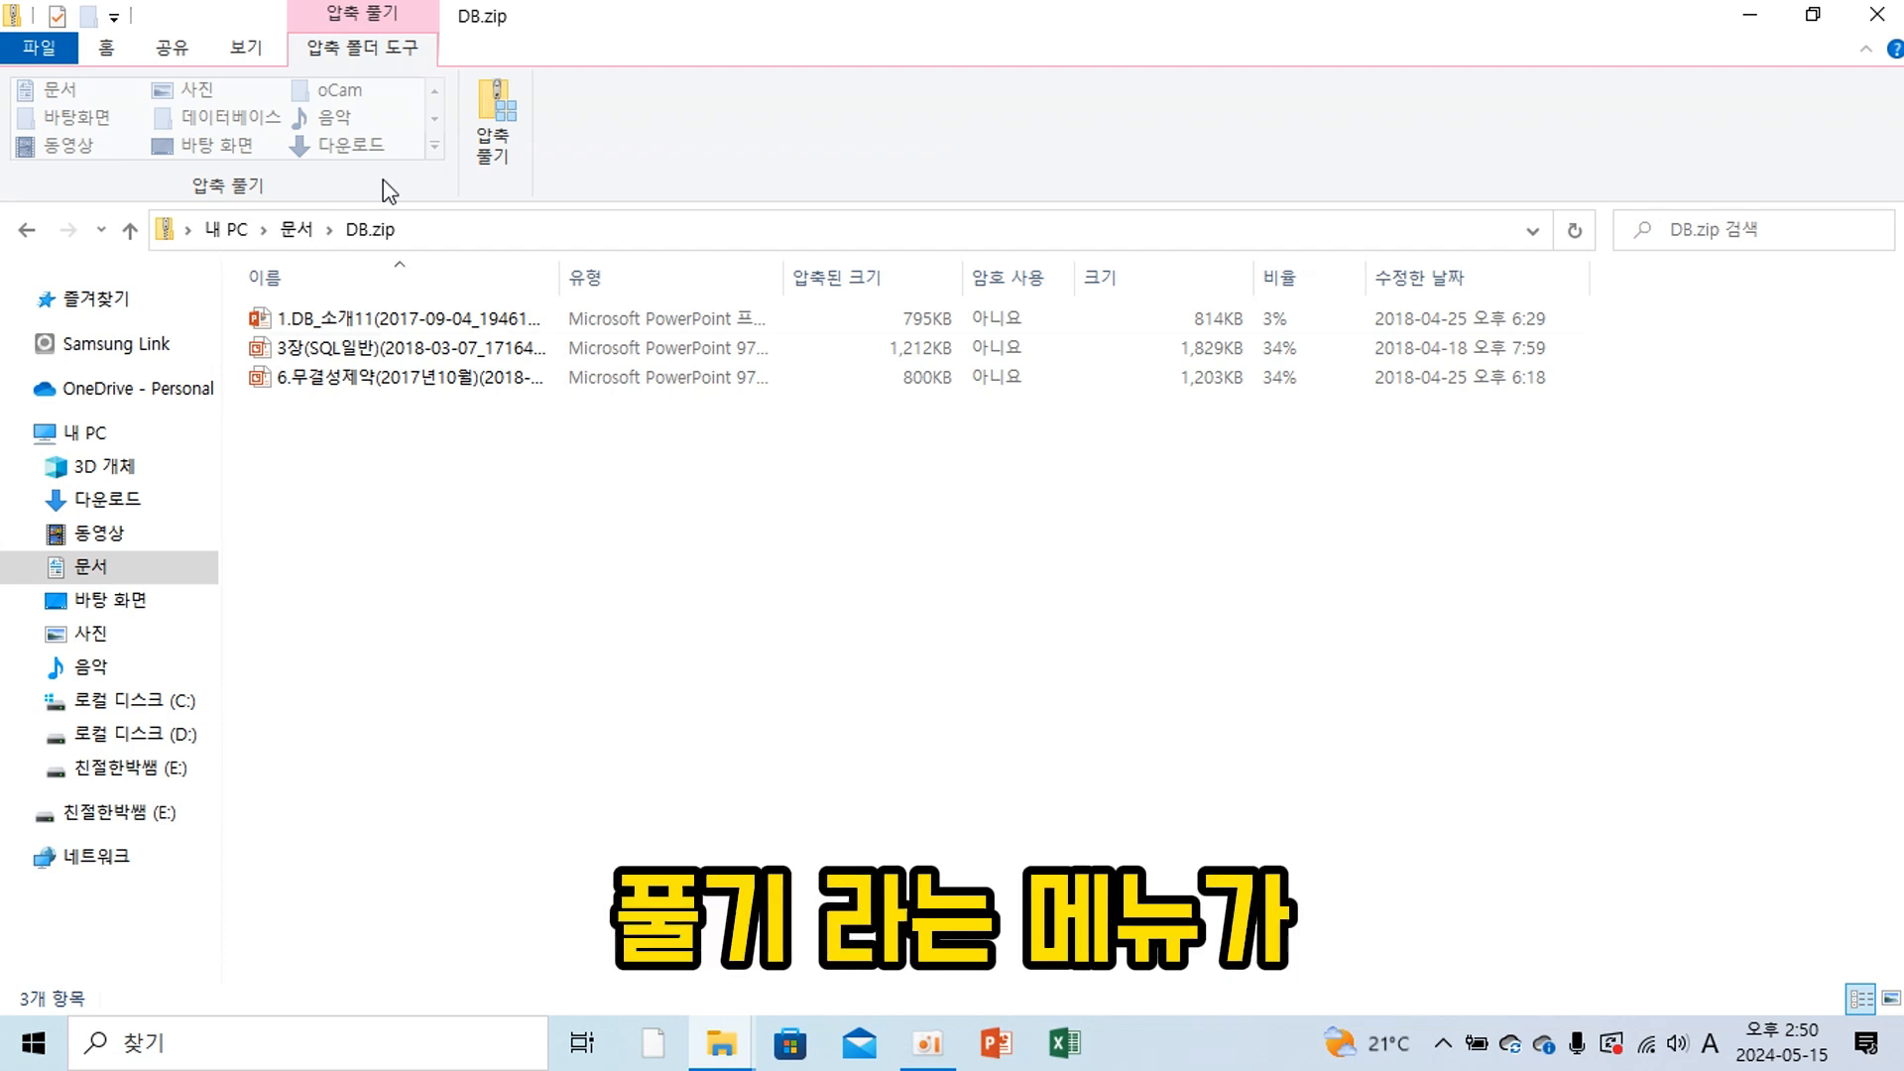
{"action": "left_click", "coordinate": [246, 48]}
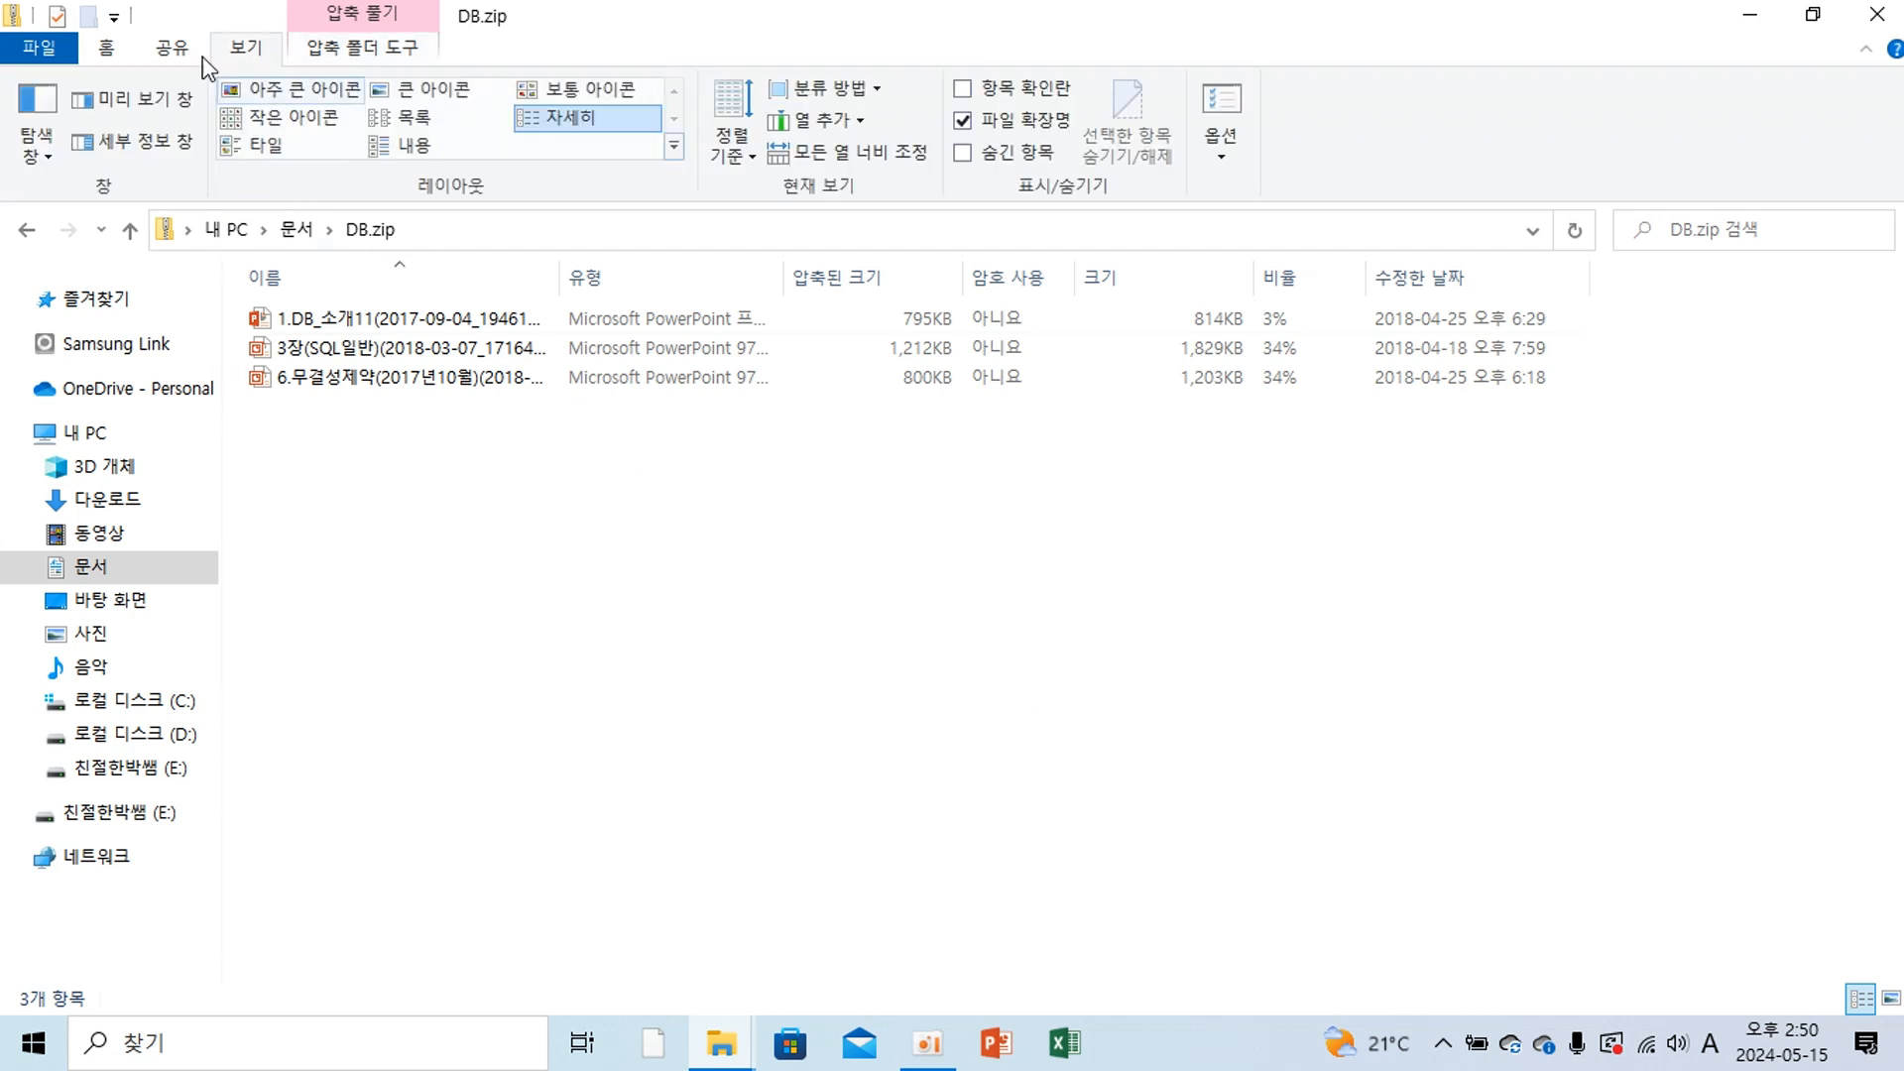
{"action": "left_click", "coordinate": [111, 48]}
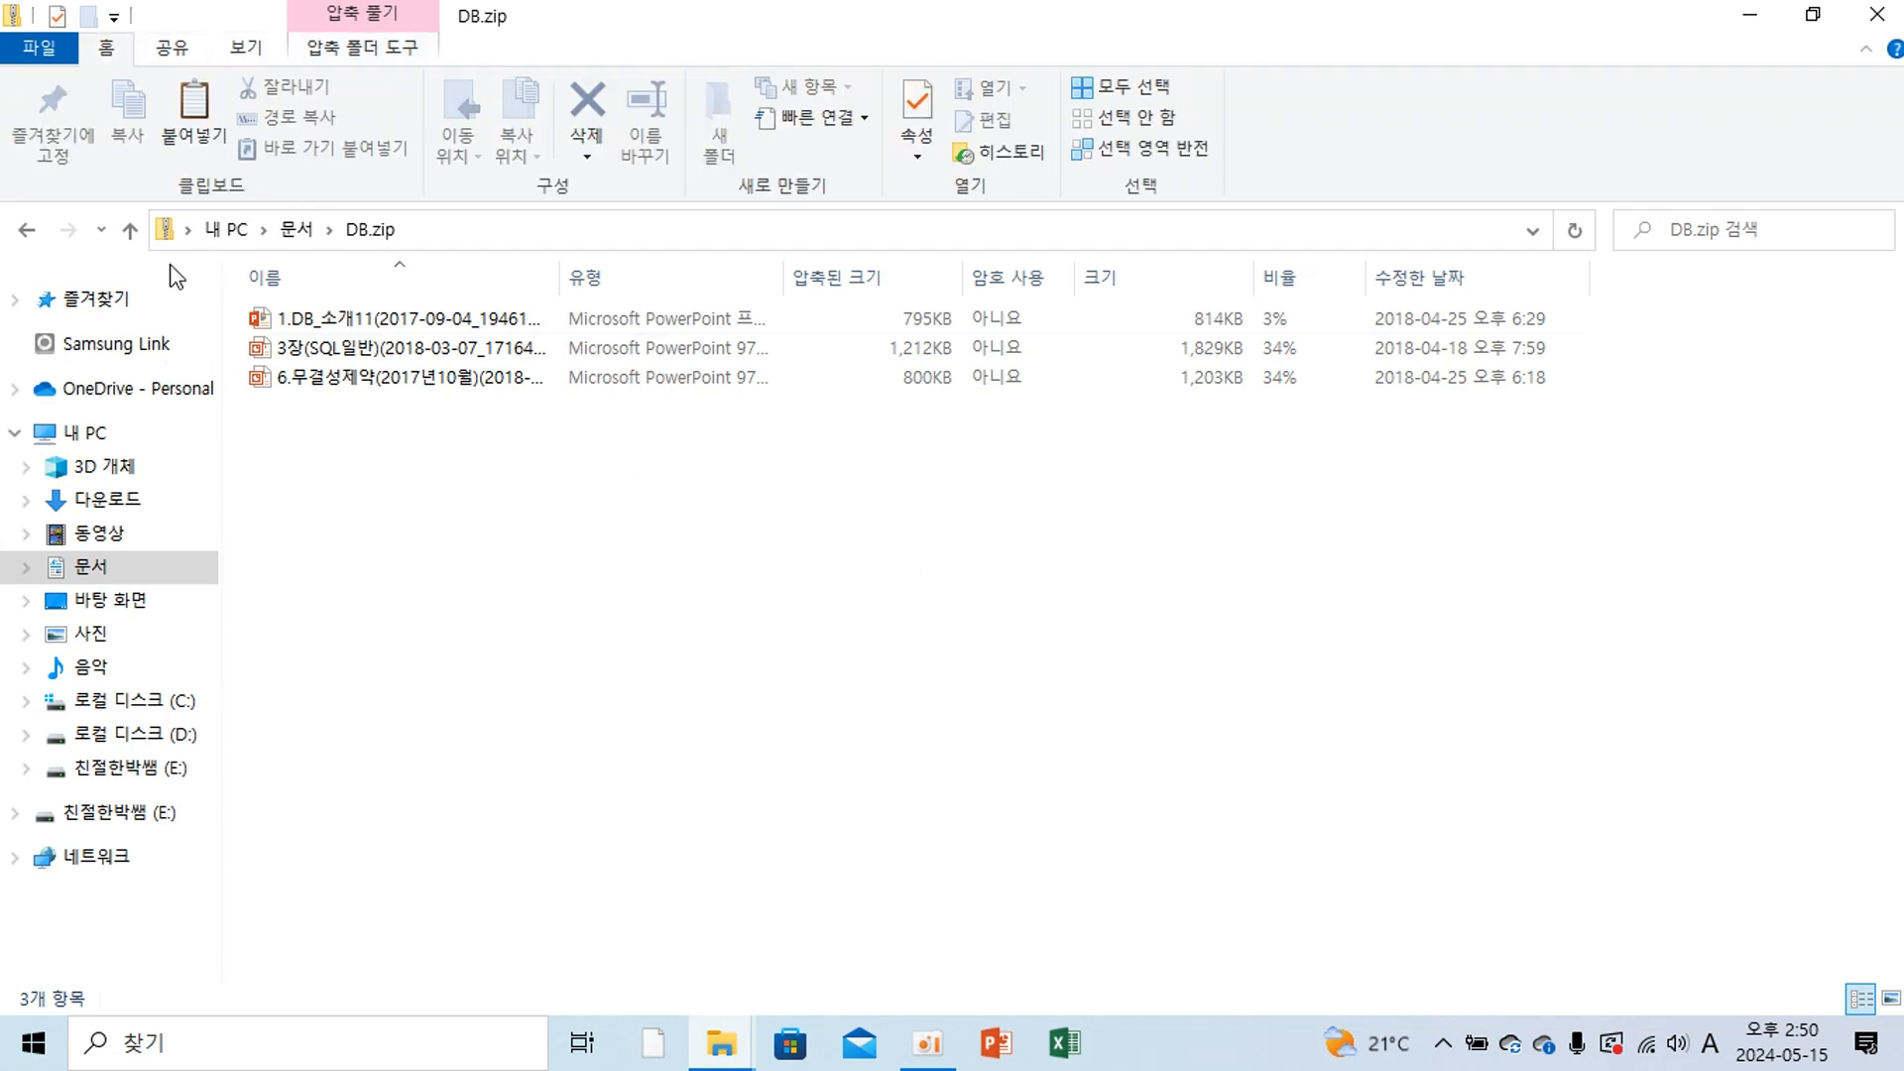
{"action": "left_click", "coordinate": [294, 228]}
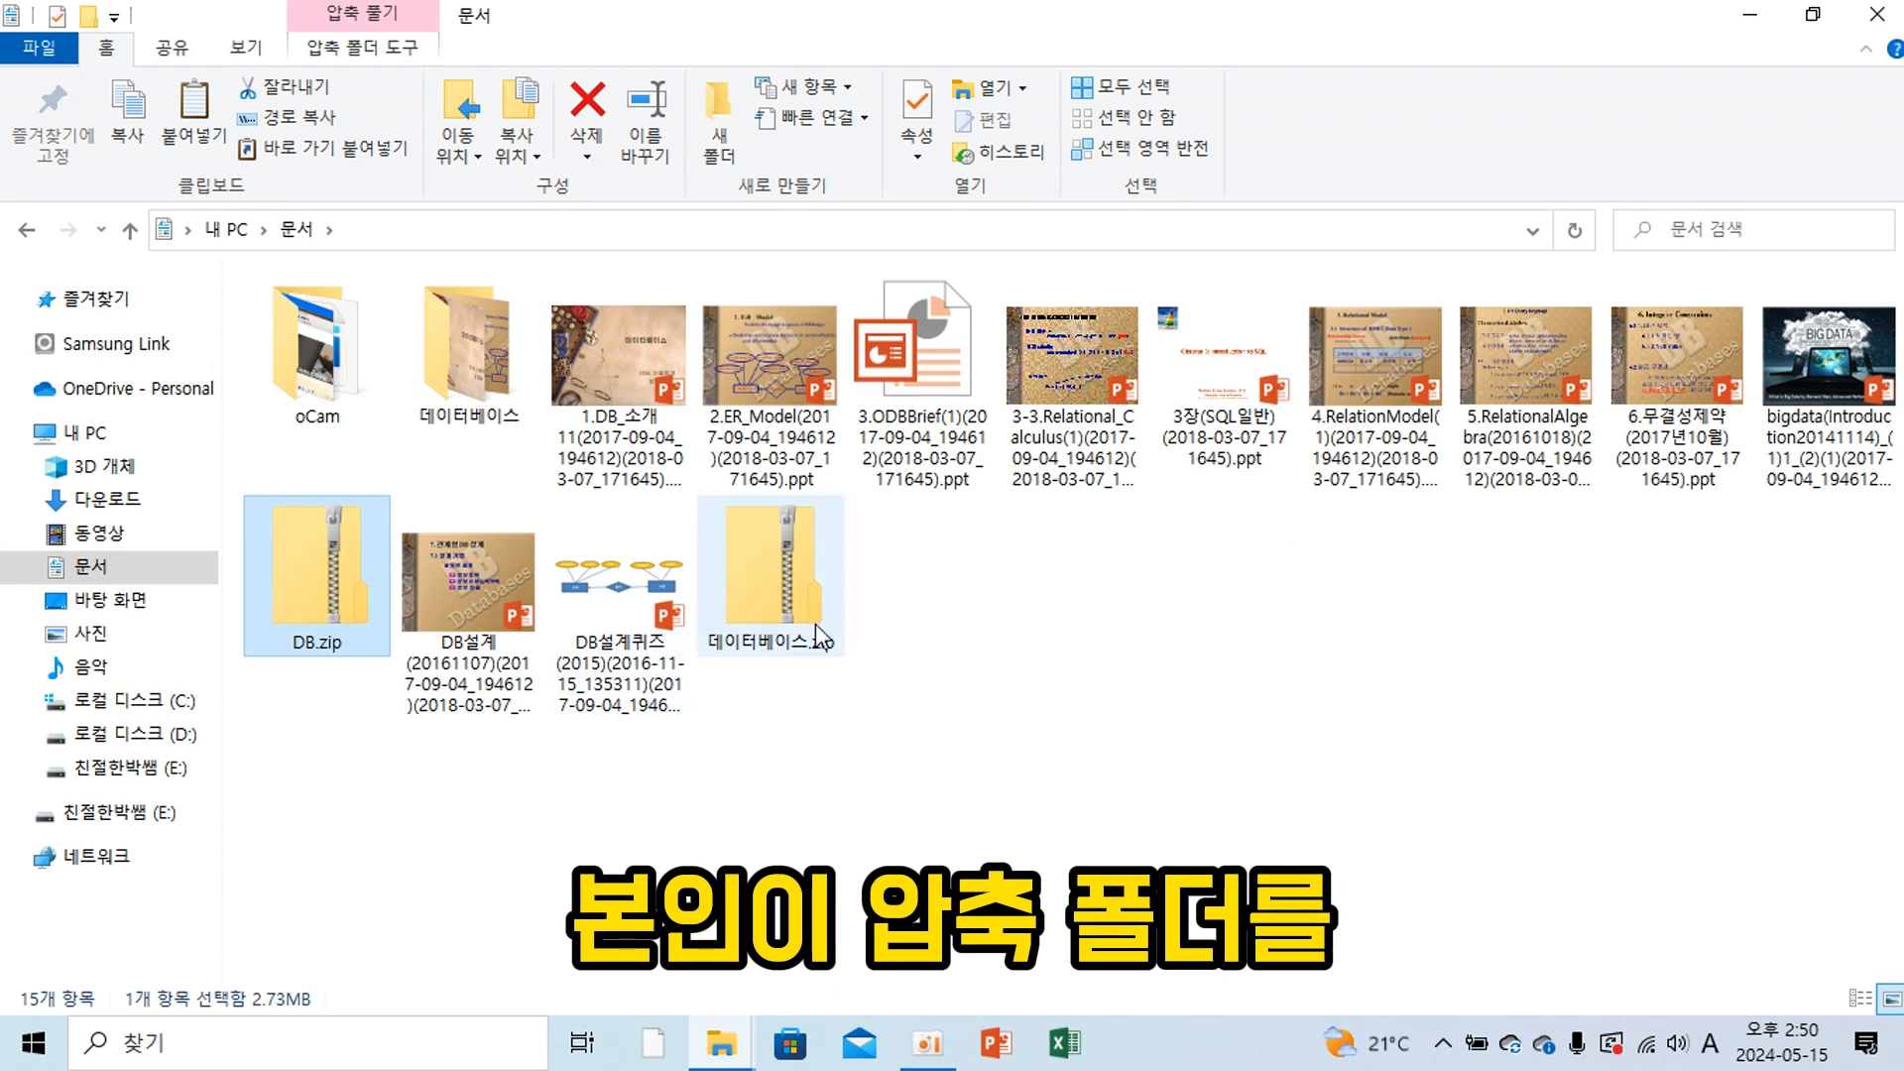
Extract all of DB.zip to the proposed DB folder in 문서.
{"action": "double_click", "coordinate": [325, 580]}
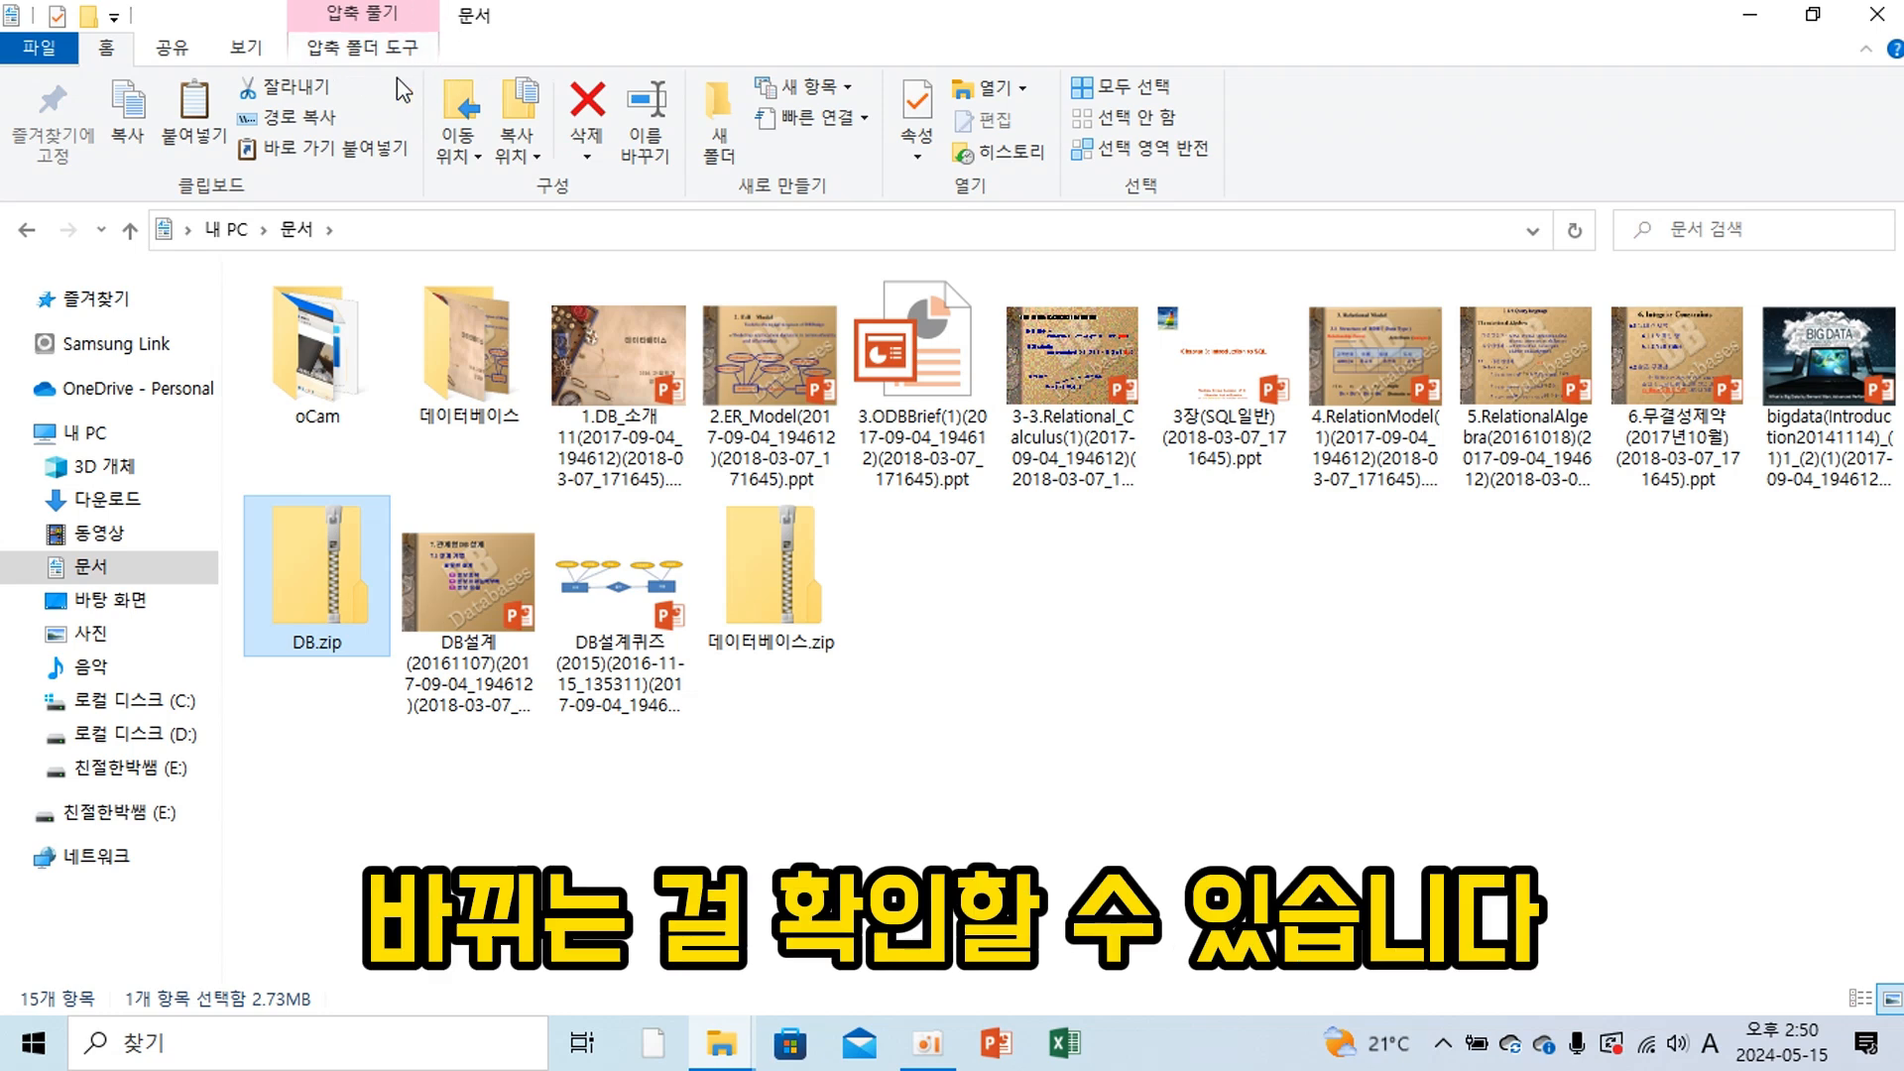
{"action": "left_click", "coordinate": [383, 49]}
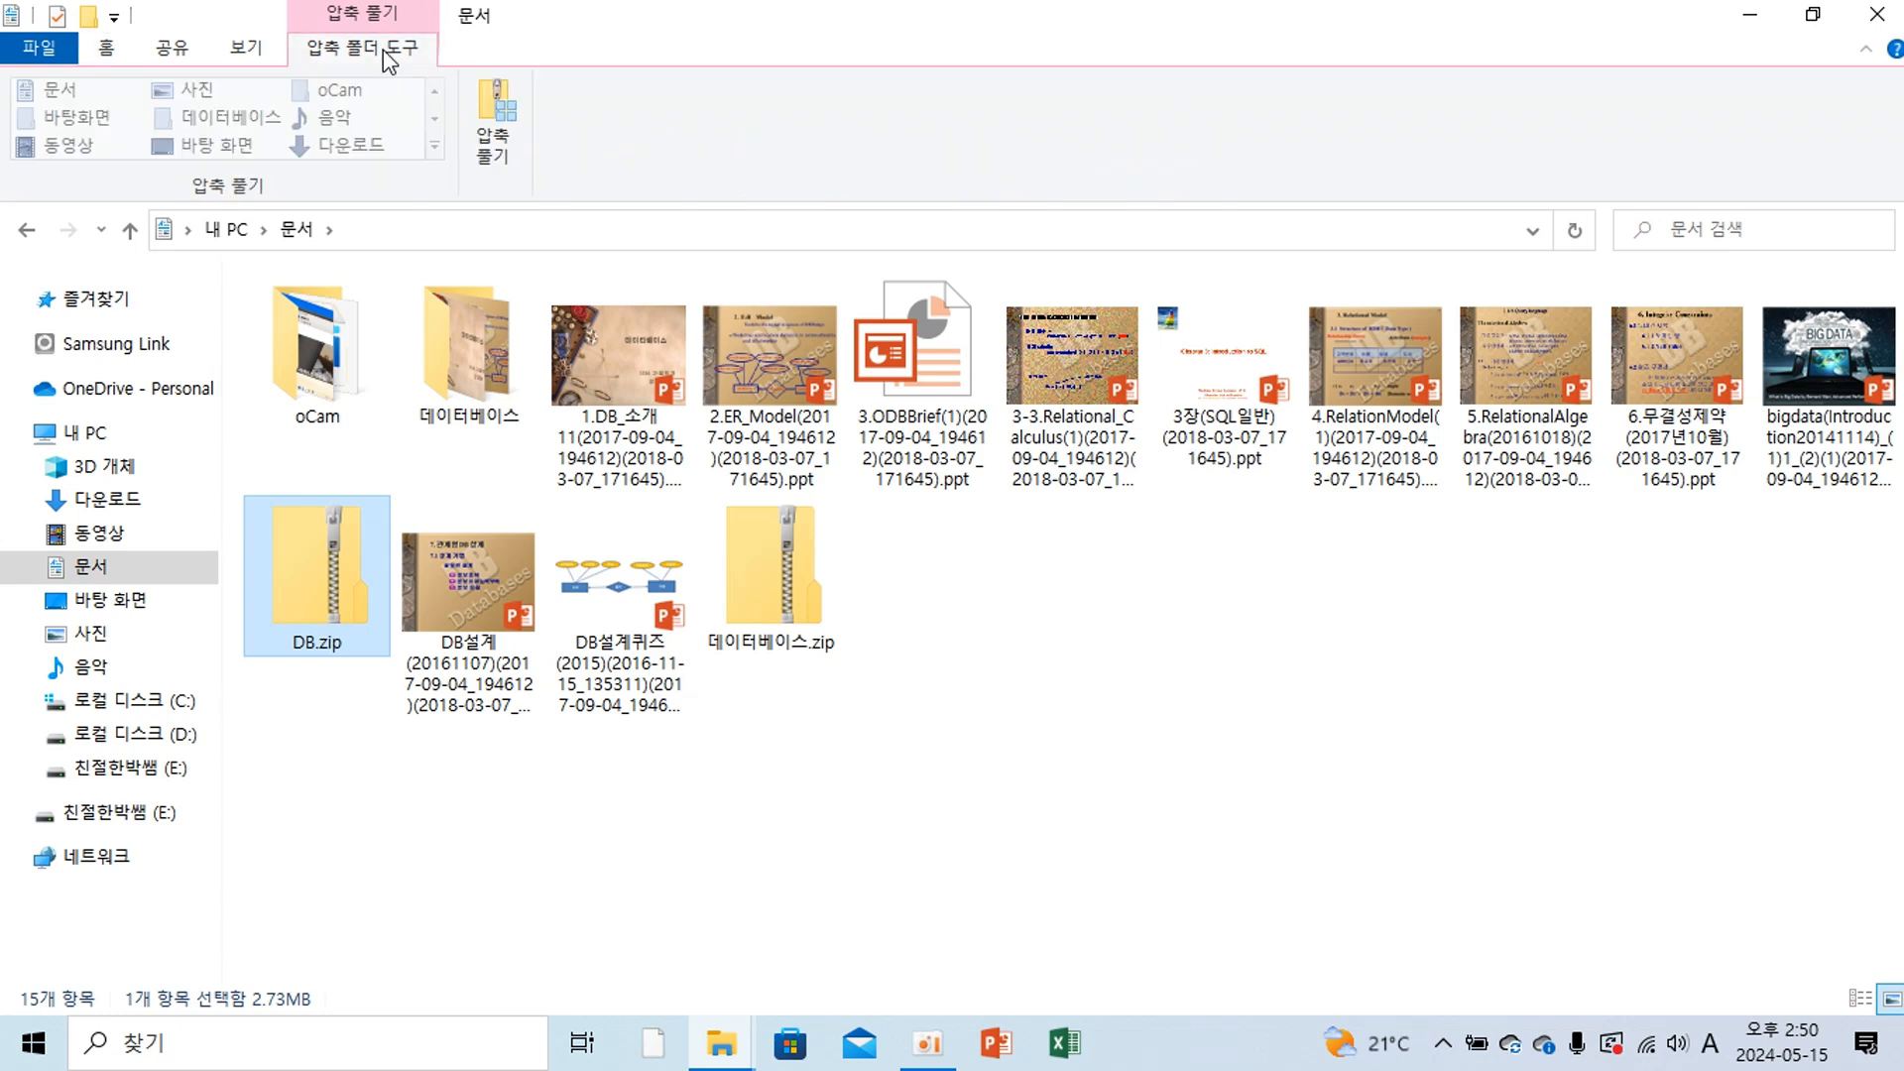
{"action": "left_click", "coordinate": [486, 156]}
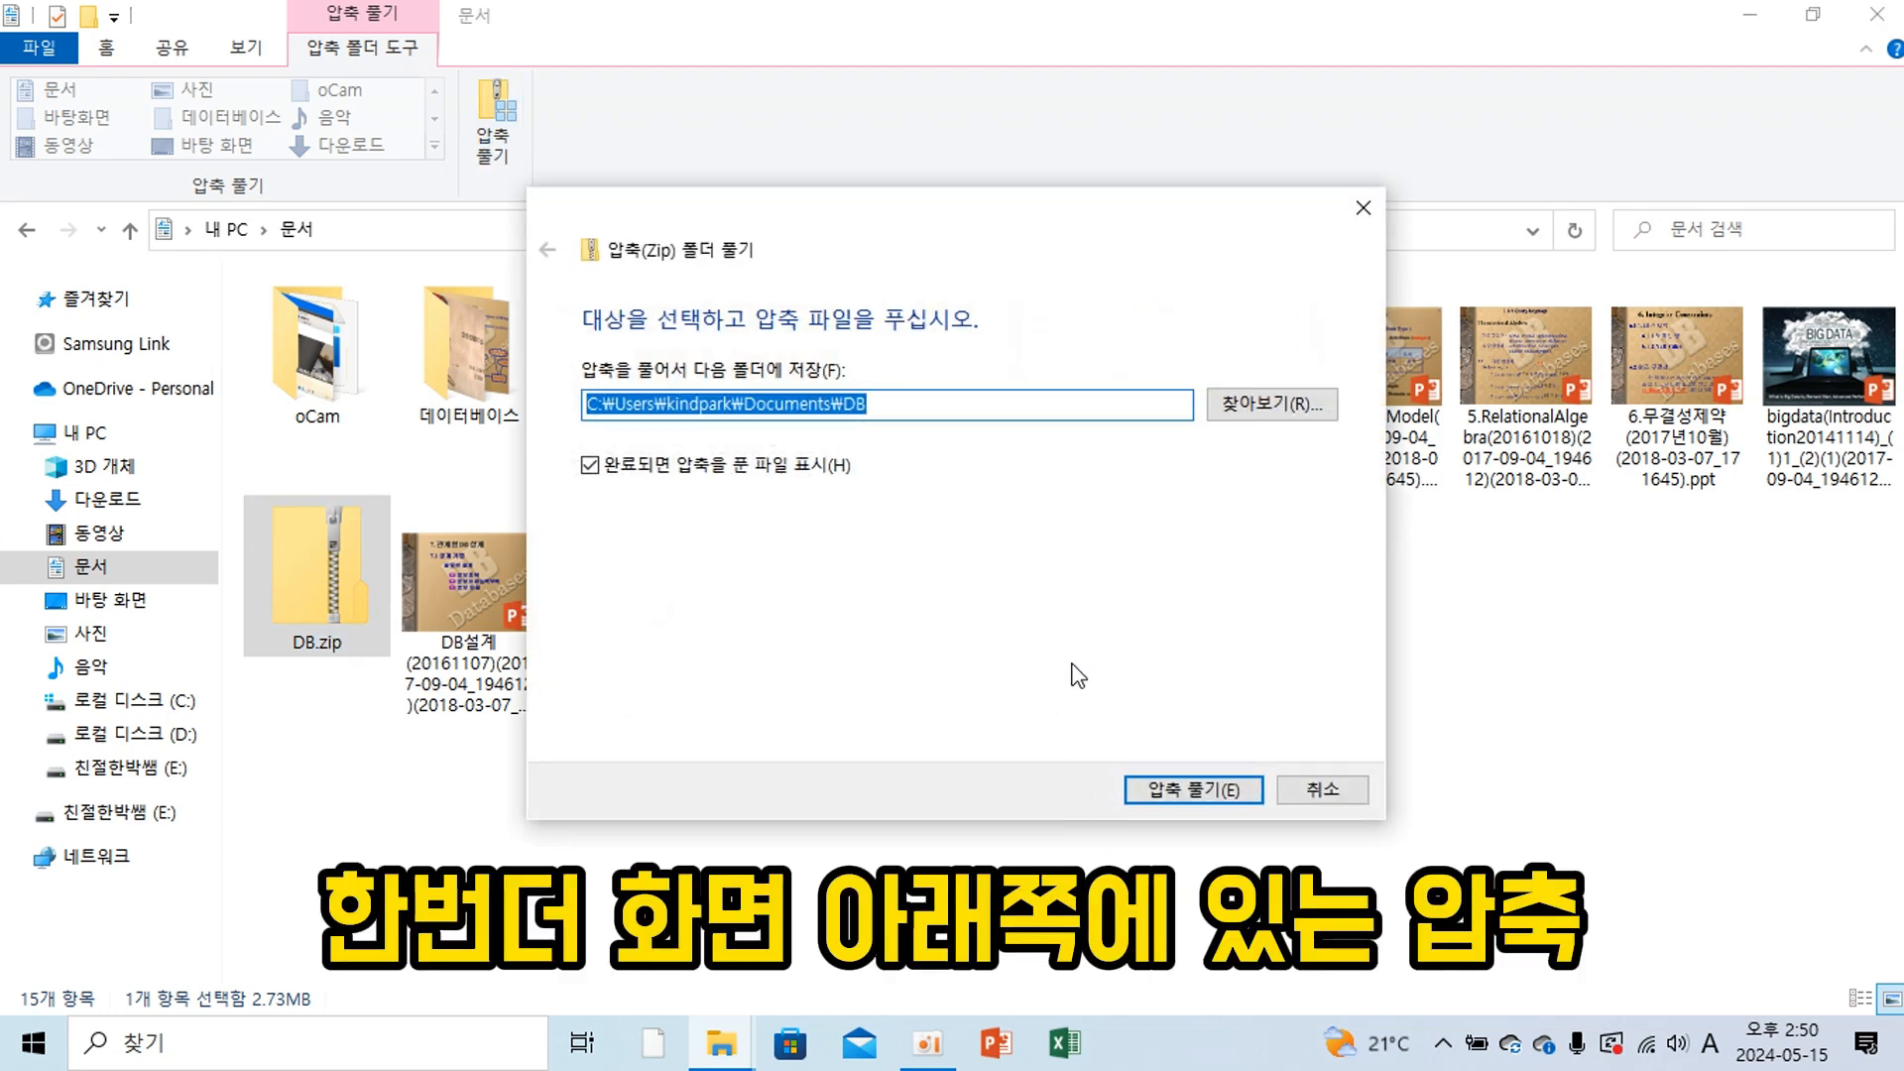
{"action": "left_click", "coordinate": [1209, 785]}
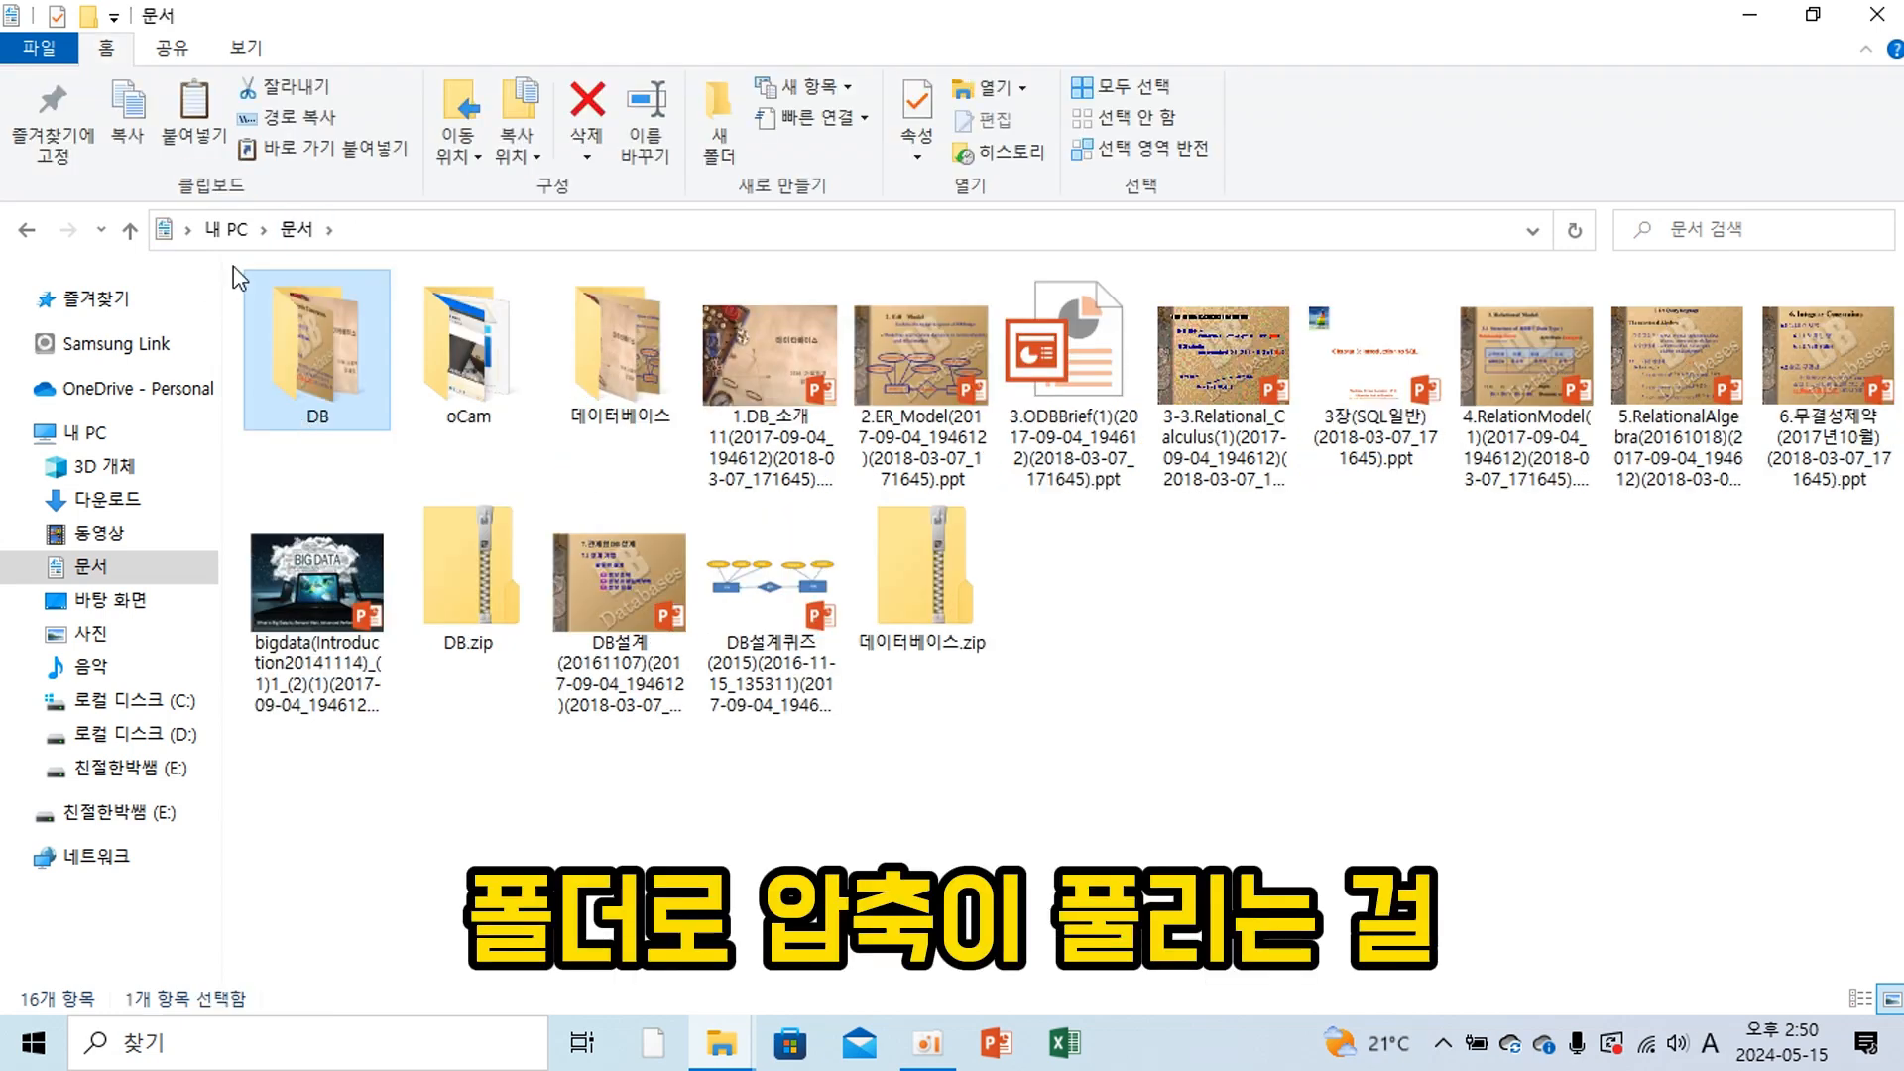
{"action": "left_click", "coordinate": [1227, 773]}
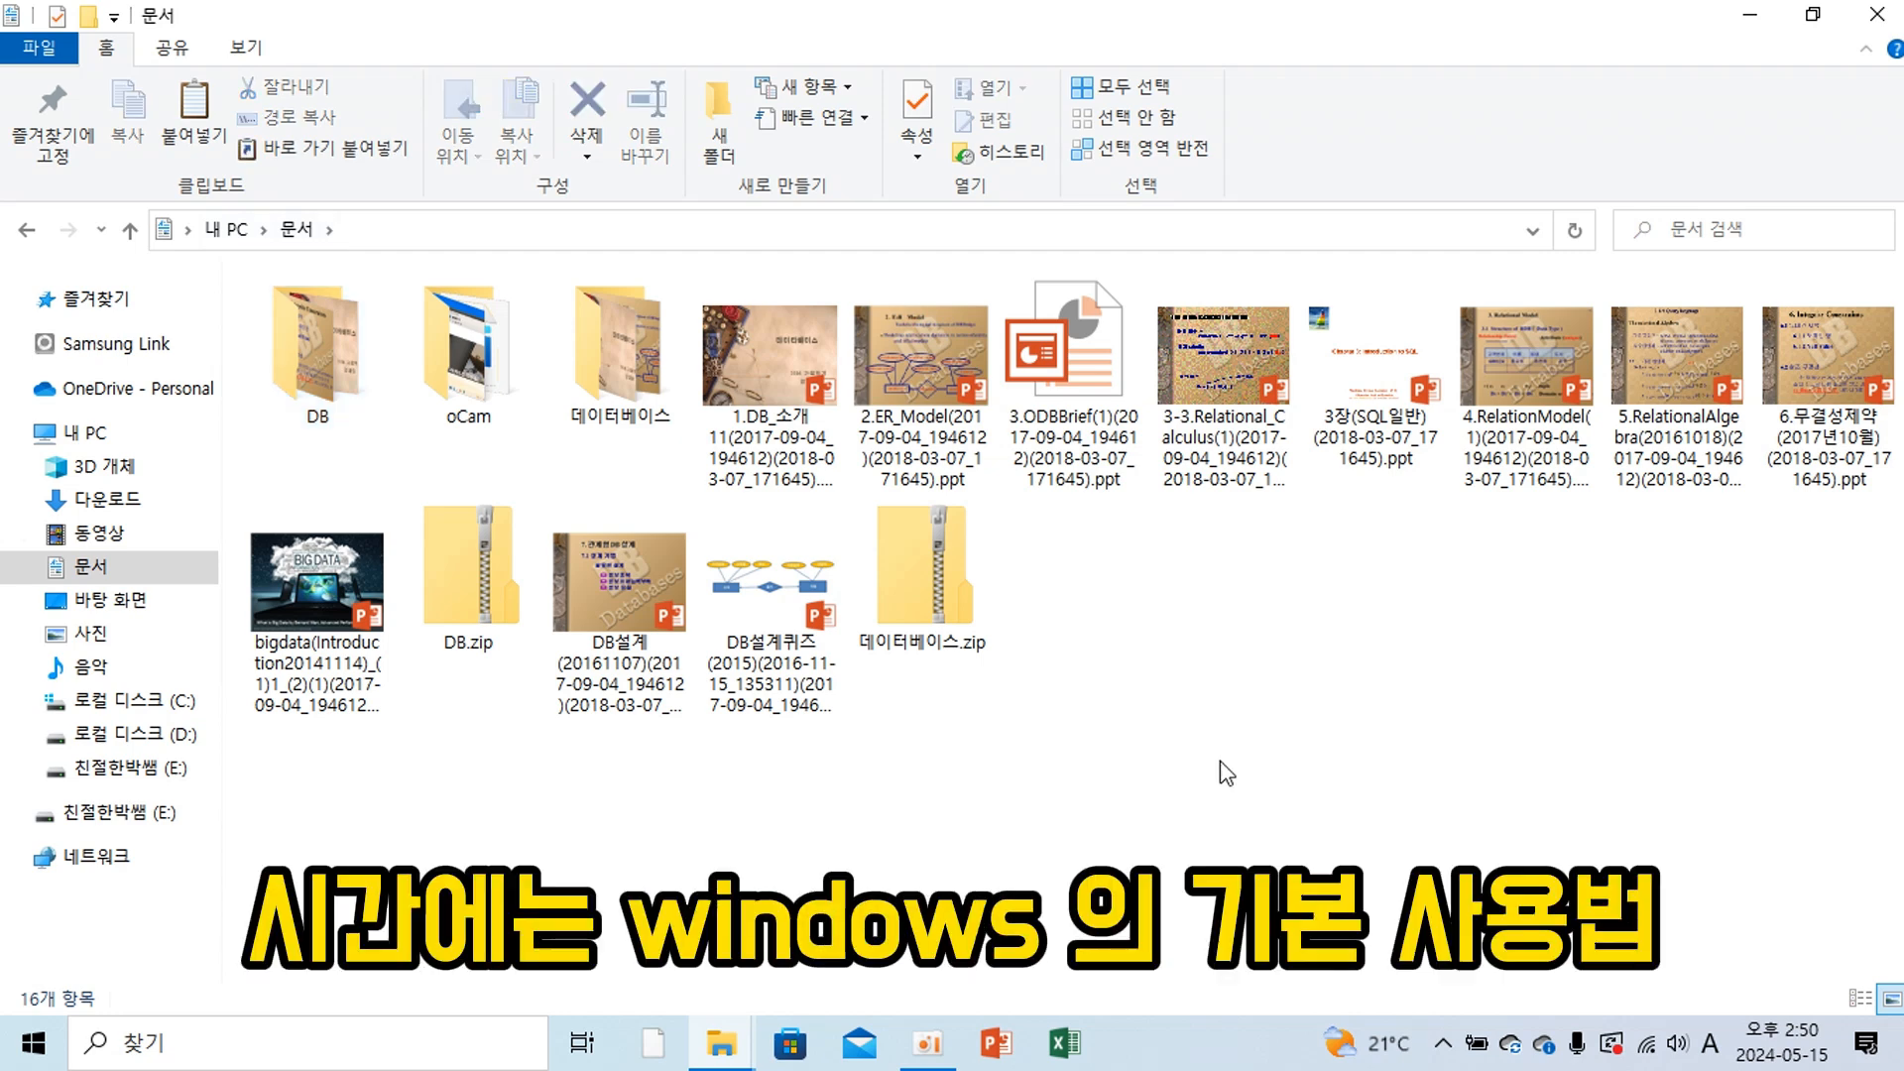